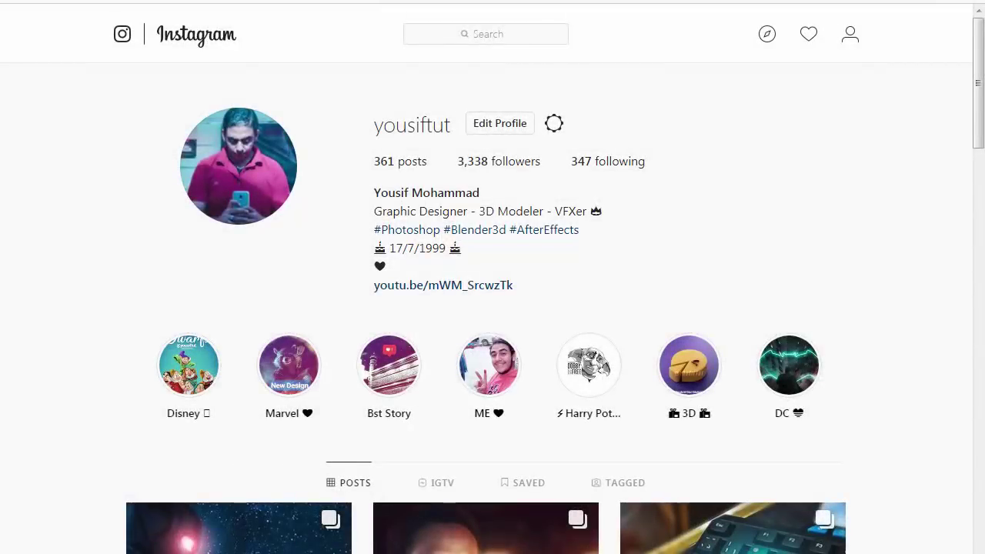
Scroll down the YouTube channel page to the Uploads section.
scroll(492, 308, "down", 1)
scroll(492, 307, "down", 1)
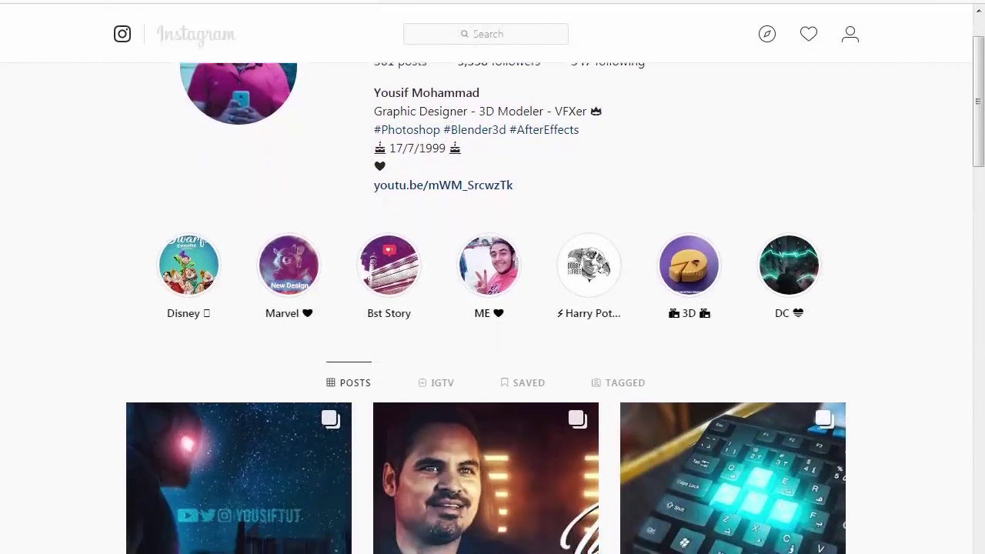
scroll(492, 308, "down", 1)
scroll(492, 308, "down", 1)
scroll(493, 308, "down", 1)
scroll(492, 308, "down", 1)
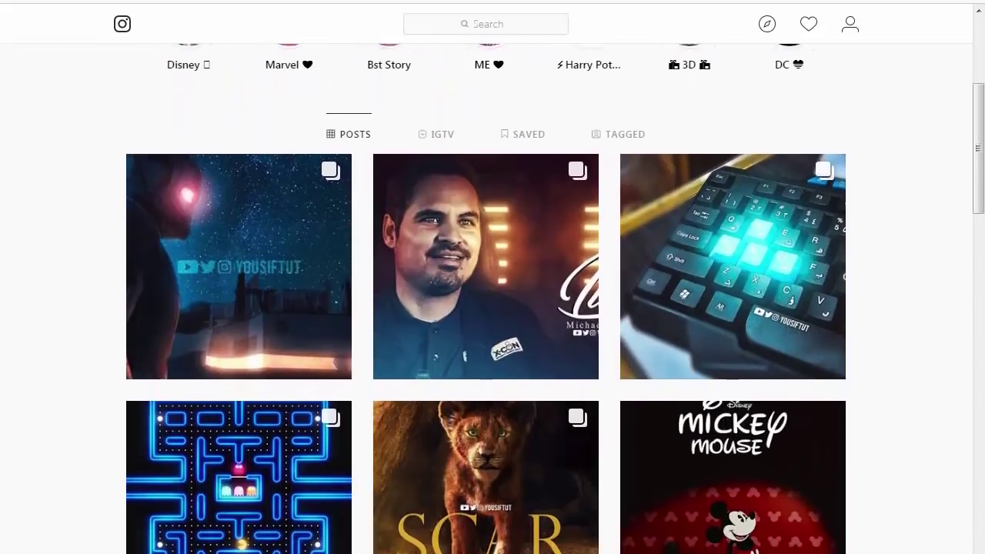
scroll(492, 308, "down", 1)
scroll(492, 308, "down", 1)
scroll(493, 307, "down", 1)
scroll(492, 308, "down", 1)
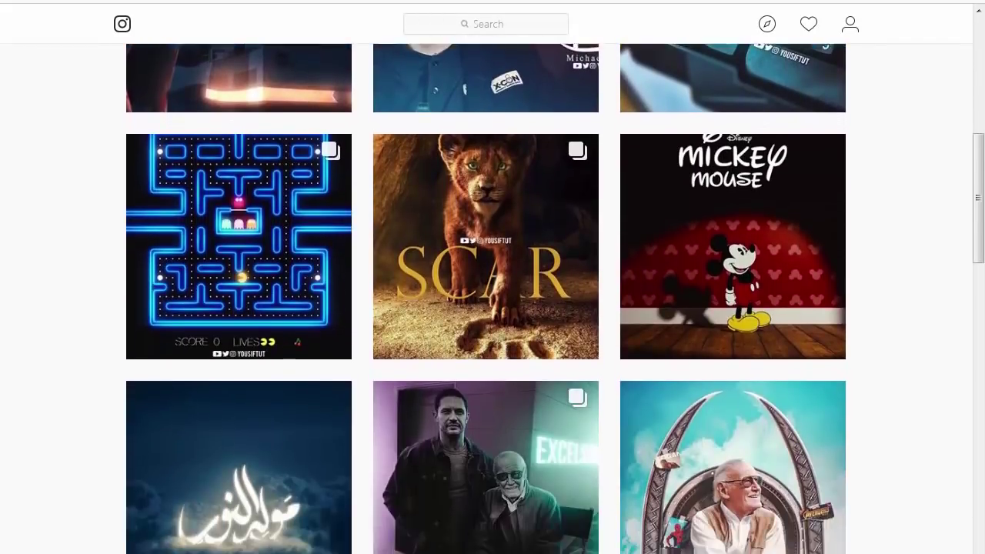
scroll(492, 307, "down", 1)
scroll(493, 308, "down", 1)
scroll(493, 308, "down", 1)
scroll(492, 308, "down", 1)
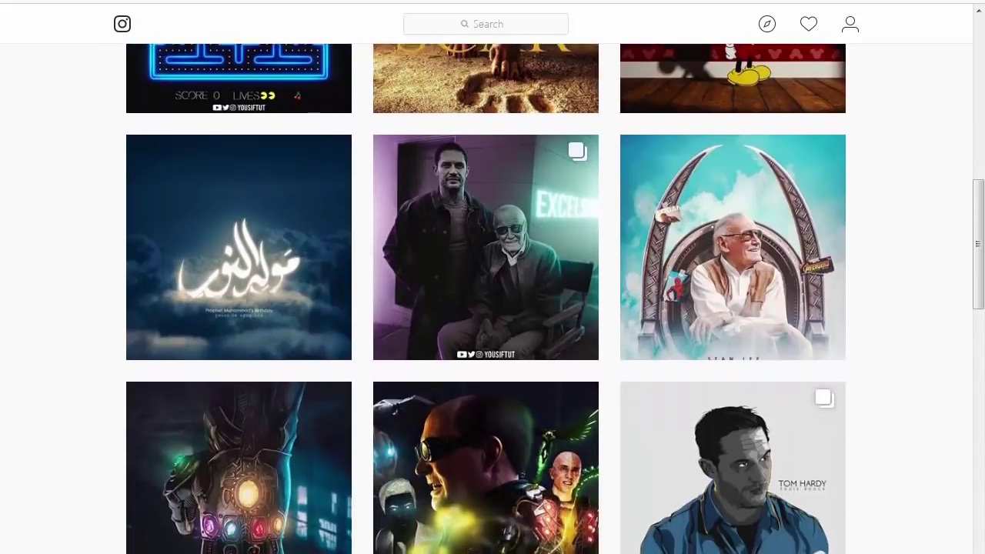
scroll(492, 307, "down", 1)
scroll(492, 308, "down", 1)
scroll(492, 308, "down", 1)
scroll(492, 308, "down", 1)
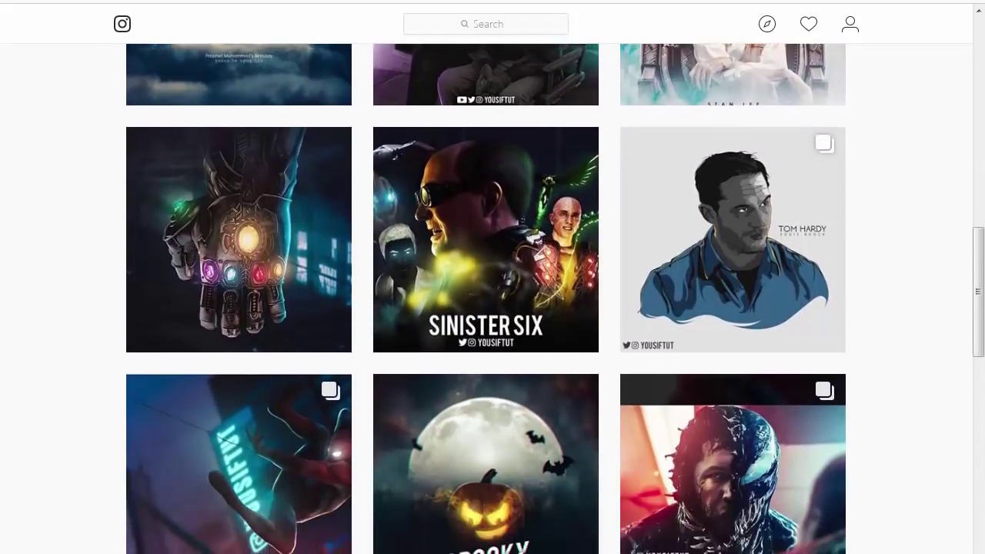
scroll(492, 307, "down", 1)
scroll(493, 308, "down", 1)
scroll(492, 308, "down", 1)
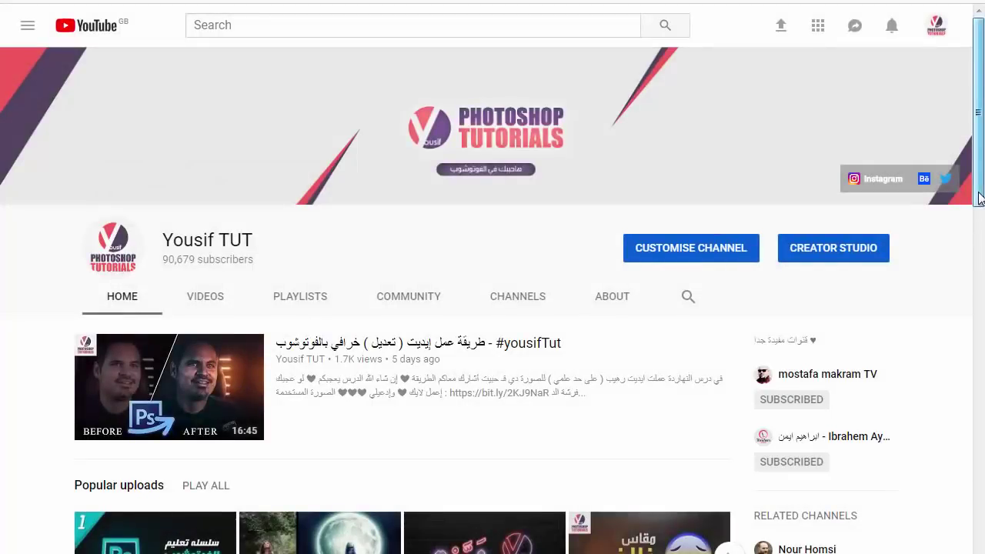
left_click_drag(980, 198, 981, 331)
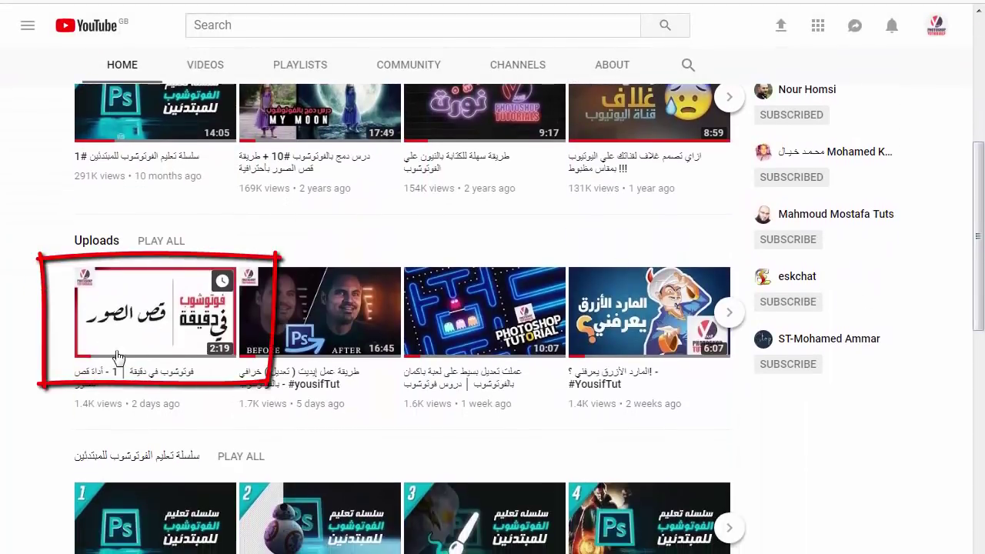
Play the newest 2:19 Photoshop-in-a-minute upload and skip ahead near its end.
left_click(154, 350)
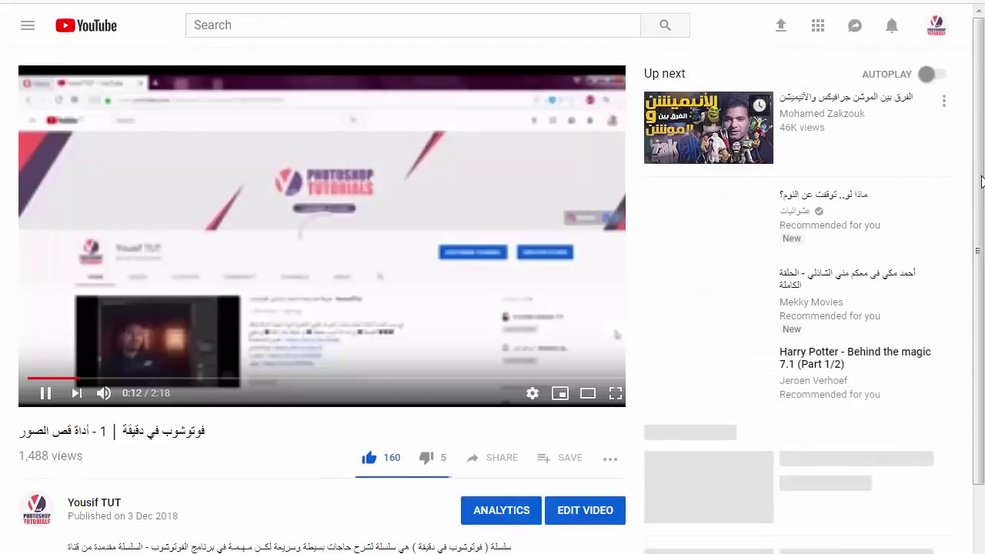
left_click_drag(981, 181, 979, 200)
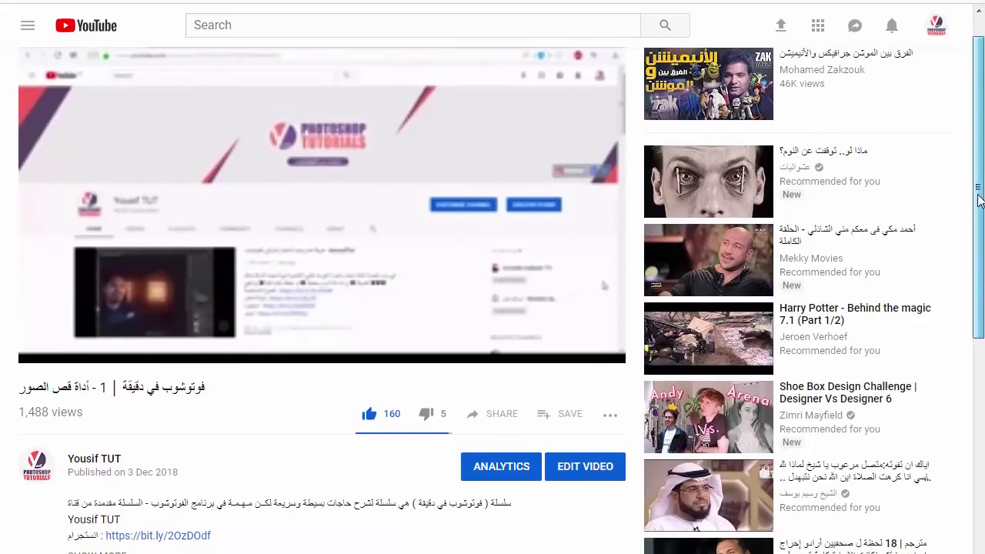
scroll(979, 200, "up", 1)
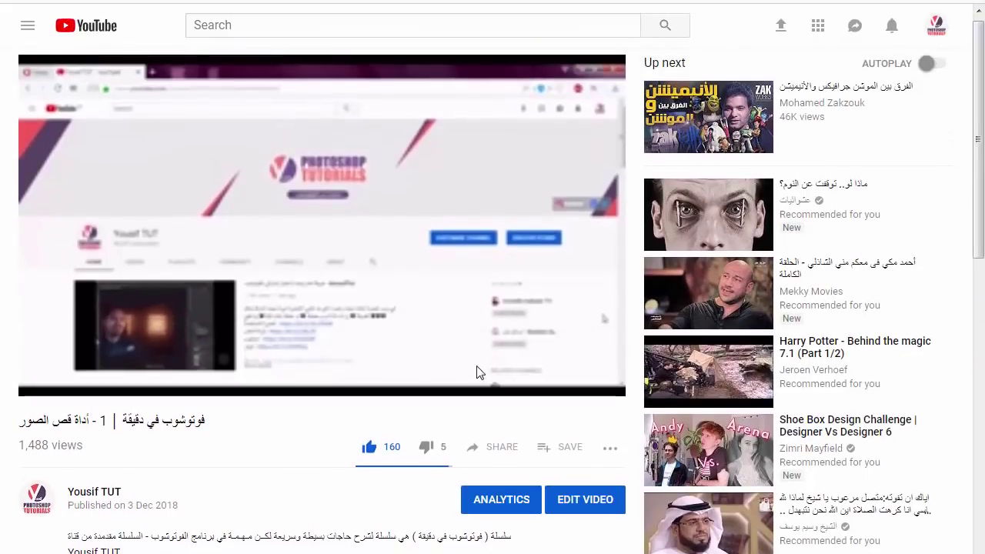
left_click(477, 367)
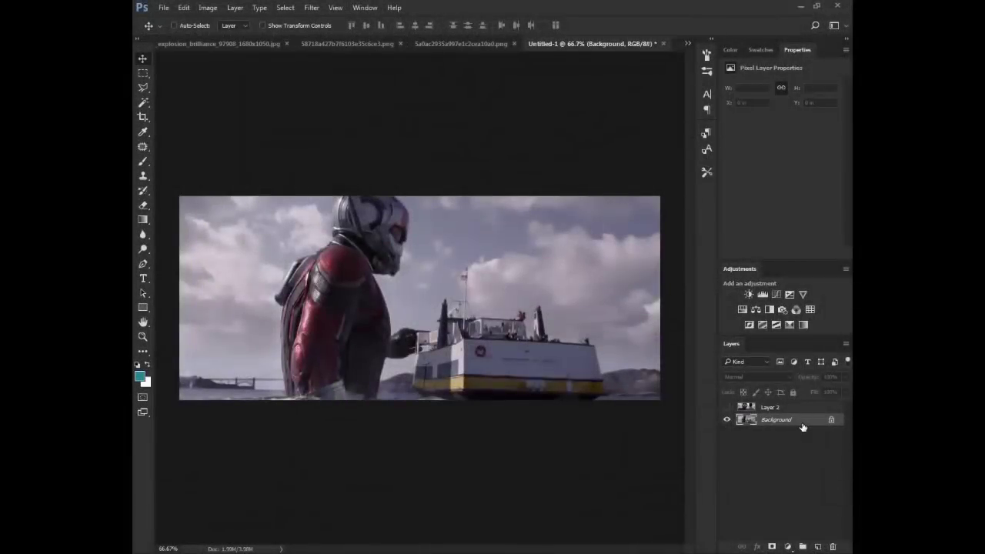
Drag the Background layer onto New Layer to create a Background copy above it.
left_click_drag(798, 423, 815, 545)
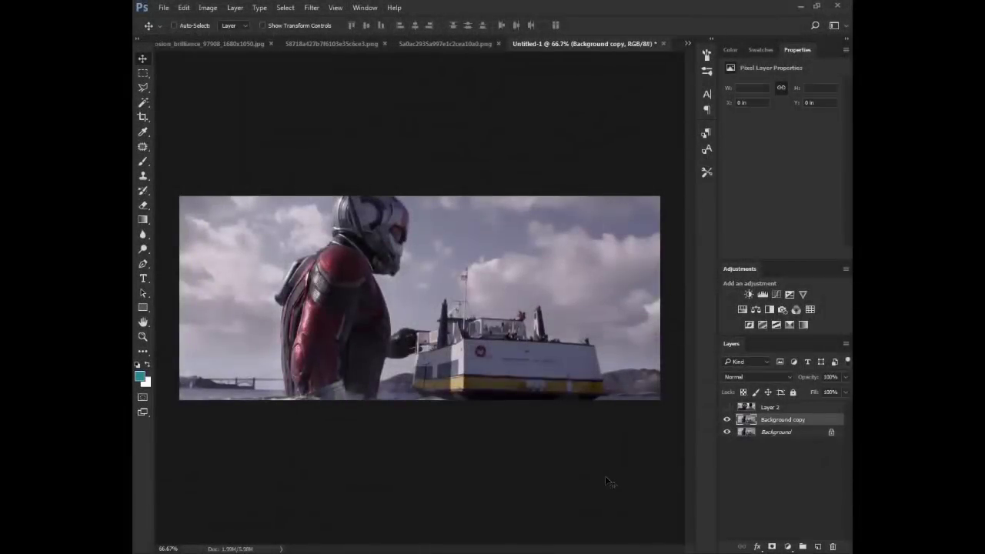
Open the Camera Raw Filter, raise Clarity, lower Highlights and lift exposure.
left_click(306, 7)
left_click(378, 72)
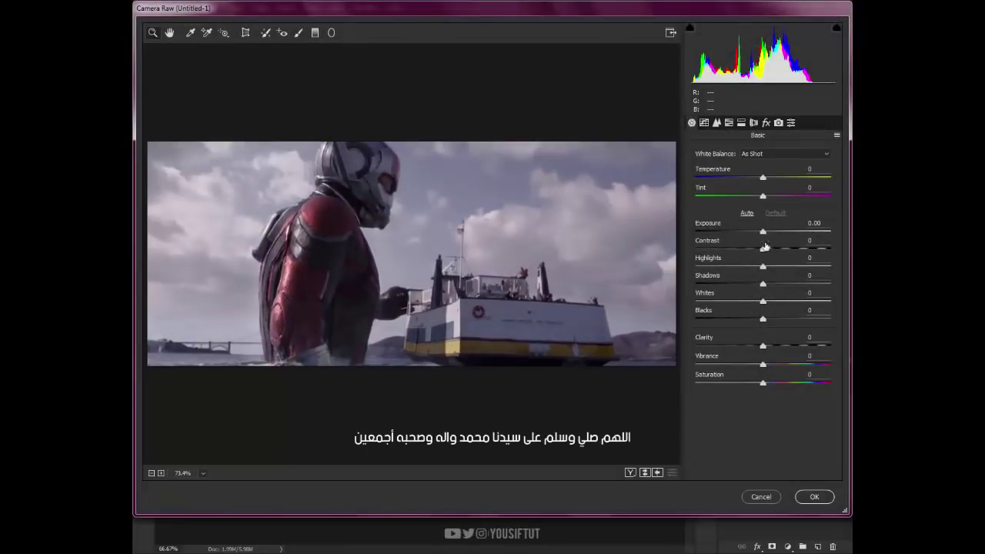
left_click_drag(762, 345, 792, 359)
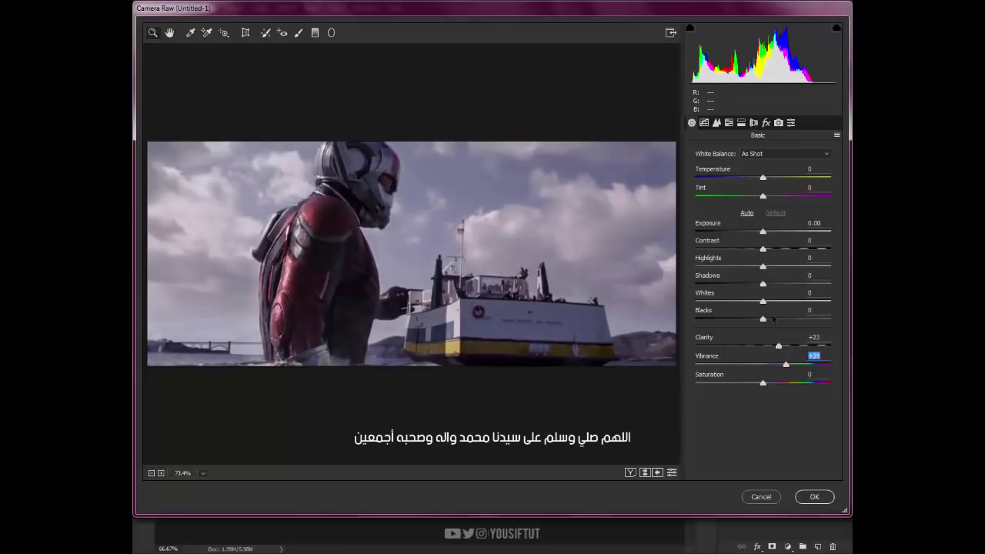
mouse_move(763, 266)
left_mouse_down()
mouse_move(748, 266)
mouse_move(774, 284)
left_mouse_up()
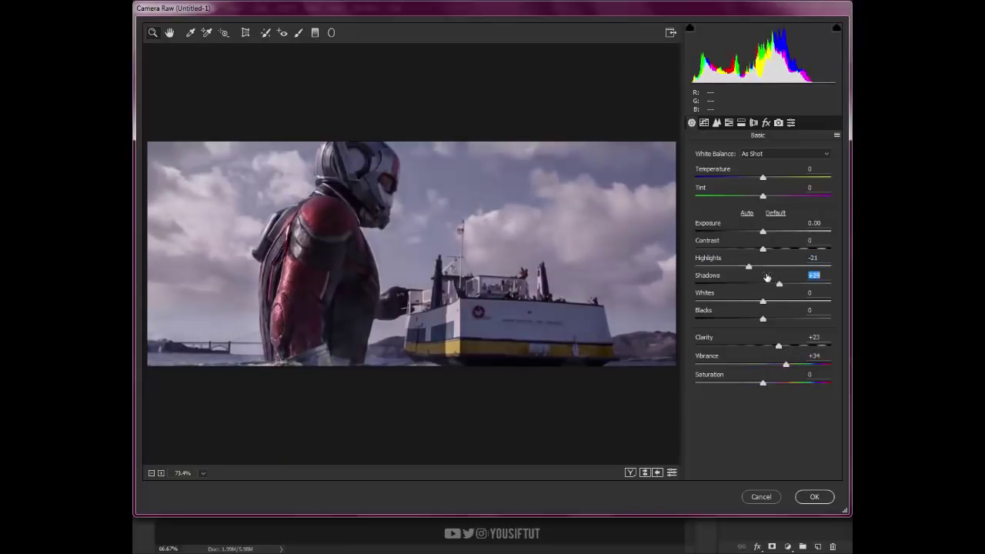
left_click_drag(762, 232, 770, 232)
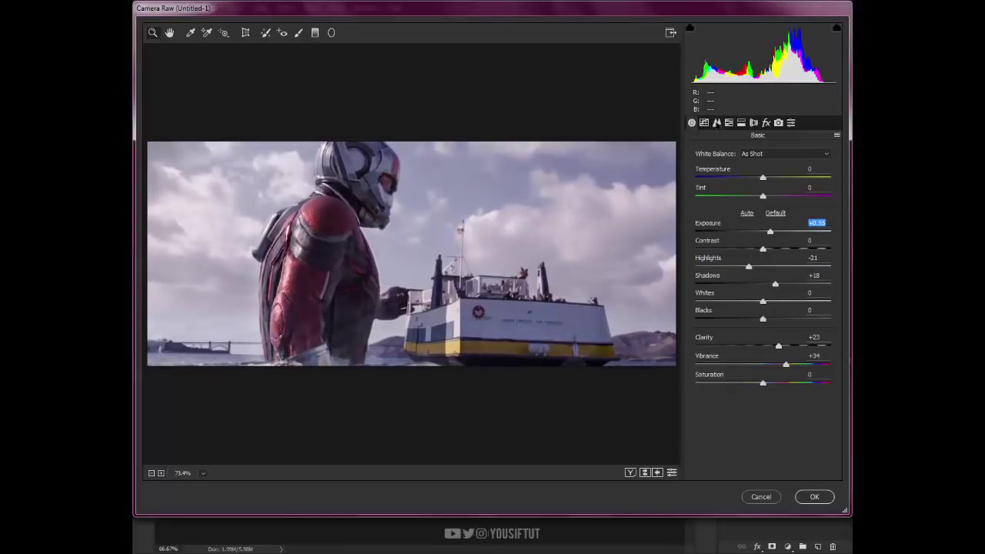
Shape the Tone Curve with shadow, midtone and highlight points and a lifted black point.
left_click(716, 122)
left_click_drag(729, 310, 731, 314)
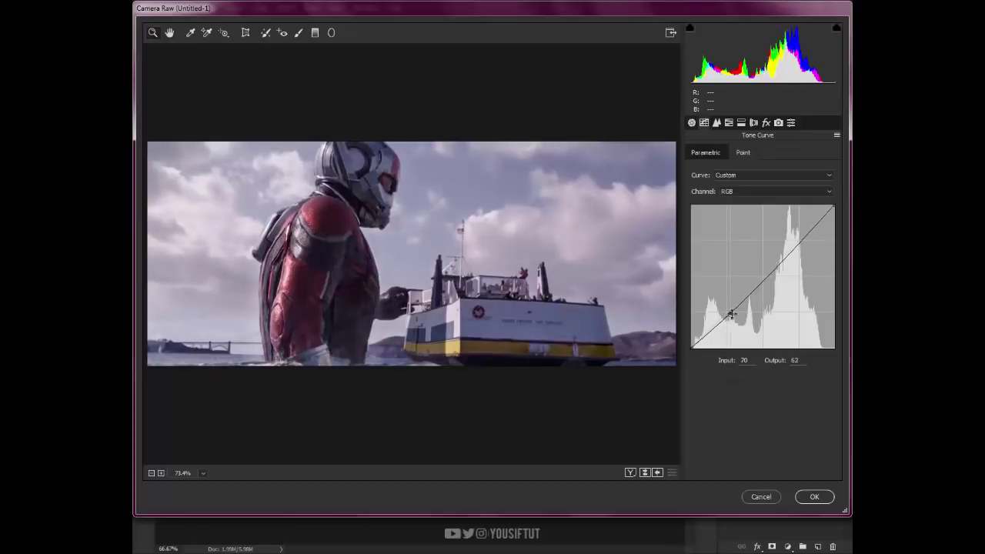
left_click(763, 275)
left_click(802, 239)
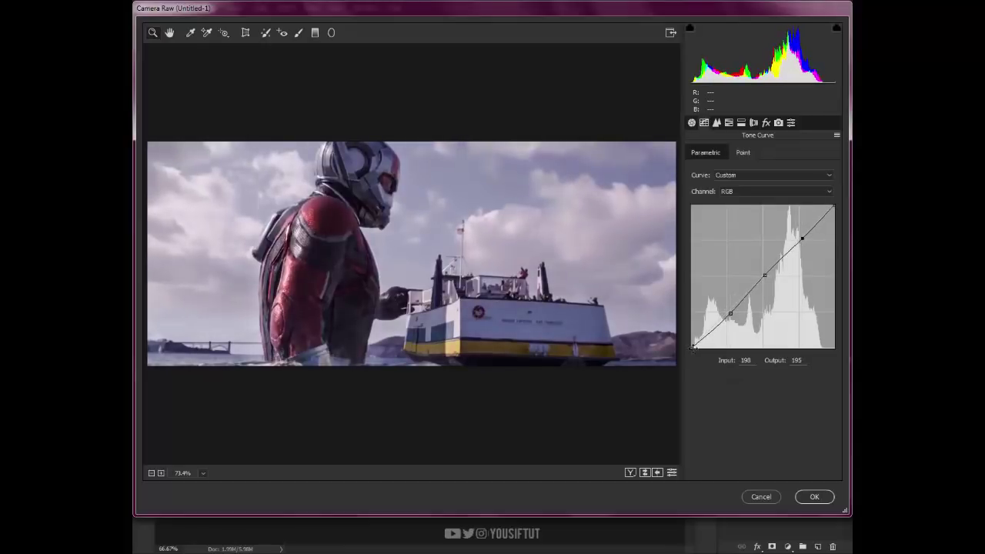
left_click_drag(693, 347, 676, 343)
left_click_drag(731, 318, 727, 314)
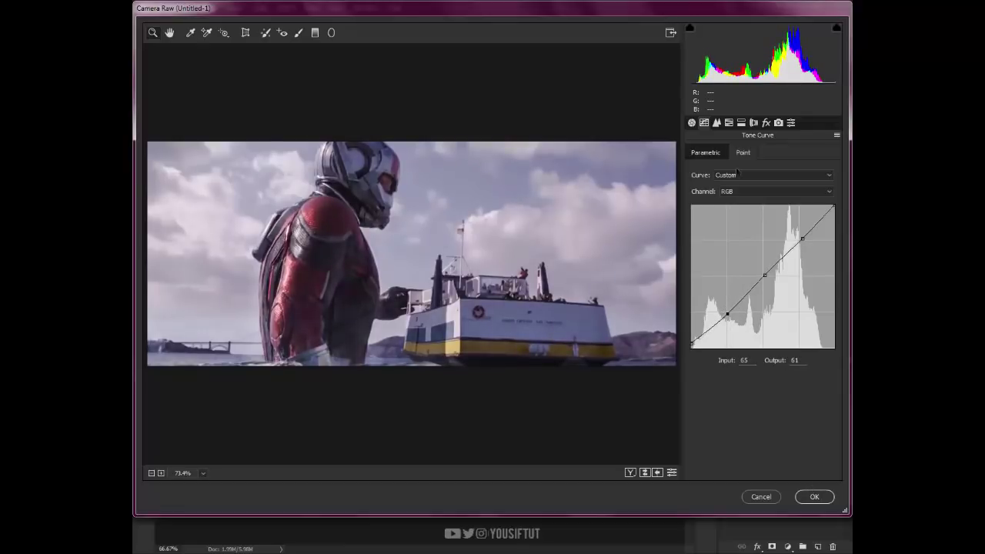
In HSL, shift the Oranges, Reds, Greens, Aquas, Blues and Purples hues.
left_click(728, 122)
mouse_move(762, 228)
left_mouse_down()
mouse_move(710, 225)
mouse_move(780, 225)
mouse_move(729, 226)
mouse_move(791, 210)
mouse_move(716, 211)
mouse_move(753, 211)
left_mouse_up()
left_click_drag(763, 265, 775, 287)
mouse_move(763, 303)
left_mouse_down()
mouse_move(747, 303)
mouse_move(777, 321)
mouse_move(808, 314)
mouse_move(743, 320)
mouse_move(754, 310)
mouse_move(746, 336)
left_mouse_up()
In Camera Calibration, shift the Red Primary hue and boost its saturation.
left_click(778, 122)
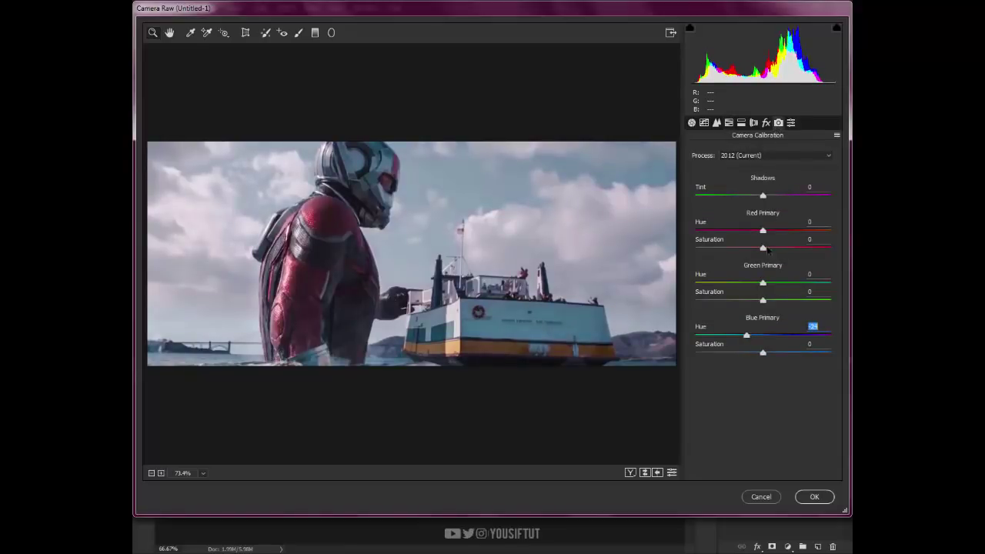
mouse_move(763, 230)
left_mouse_down()
mouse_move(795, 242)
mouse_move(784, 241)
left_mouse_up()
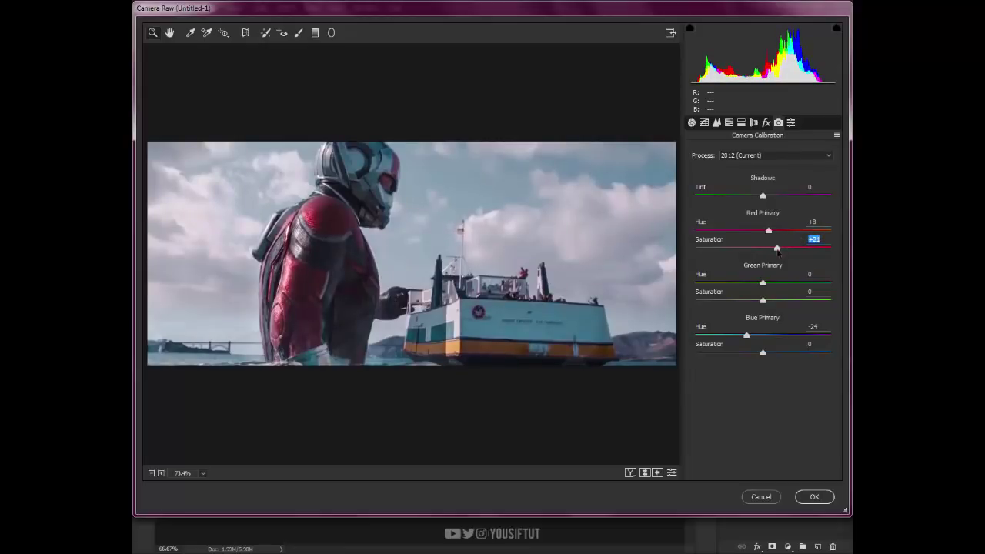
left_click_drag(763, 299, 792, 300)
Warm the colour temperature slightly, increase sharpening, and apply the Camera Raw grade.
left_click(704, 123)
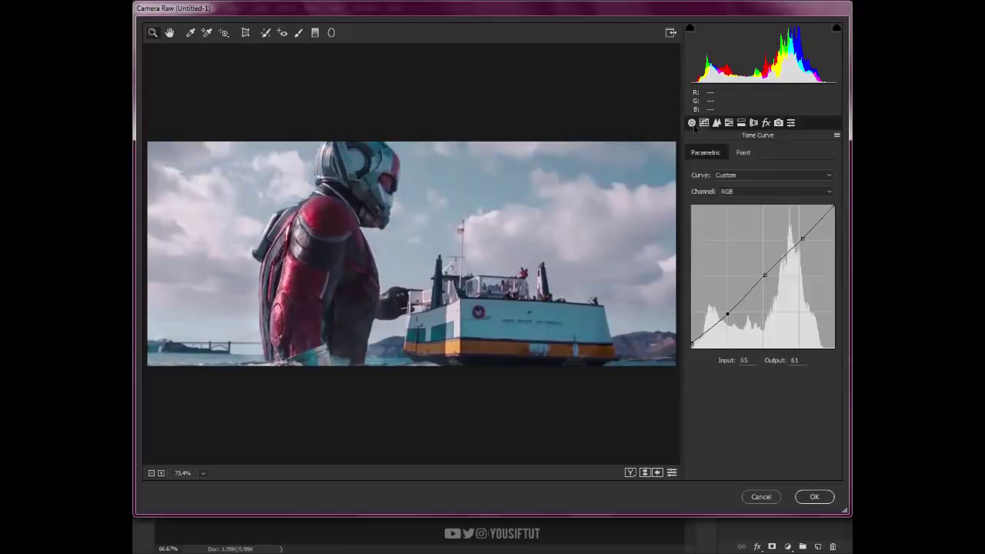
left_click(692, 122)
left_click_drag(762, 178, 767, 178)
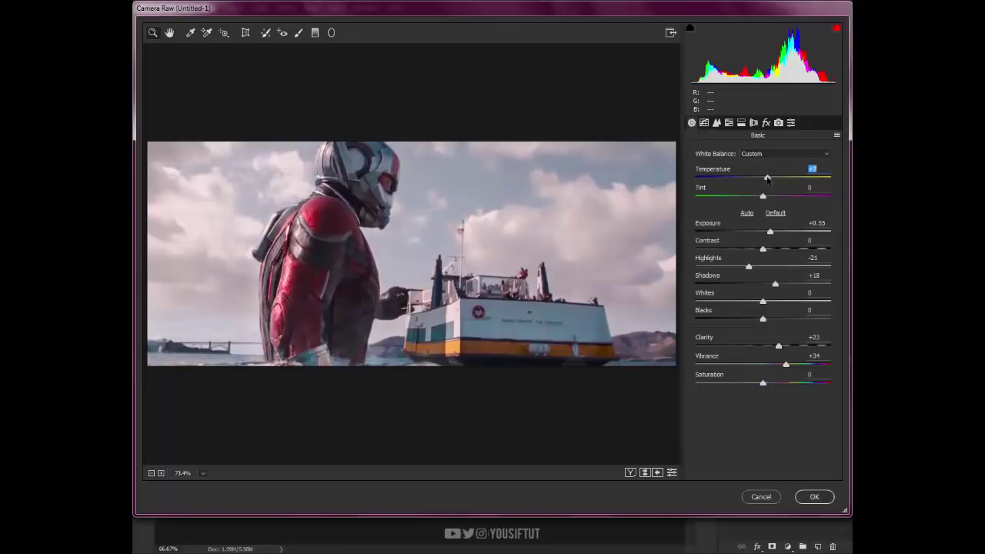
left_click(716, 122)
left_click(722, 169)
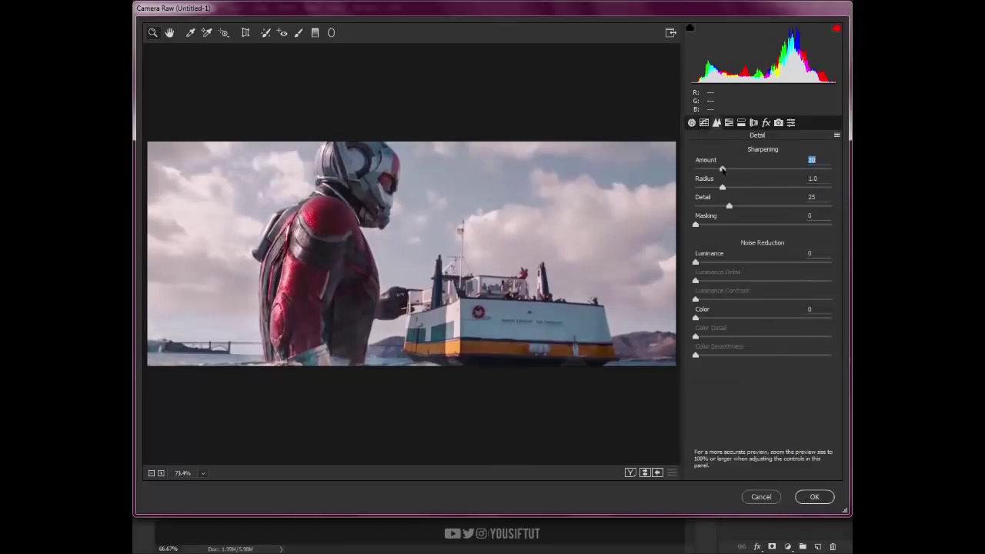
left_click(801, 495)
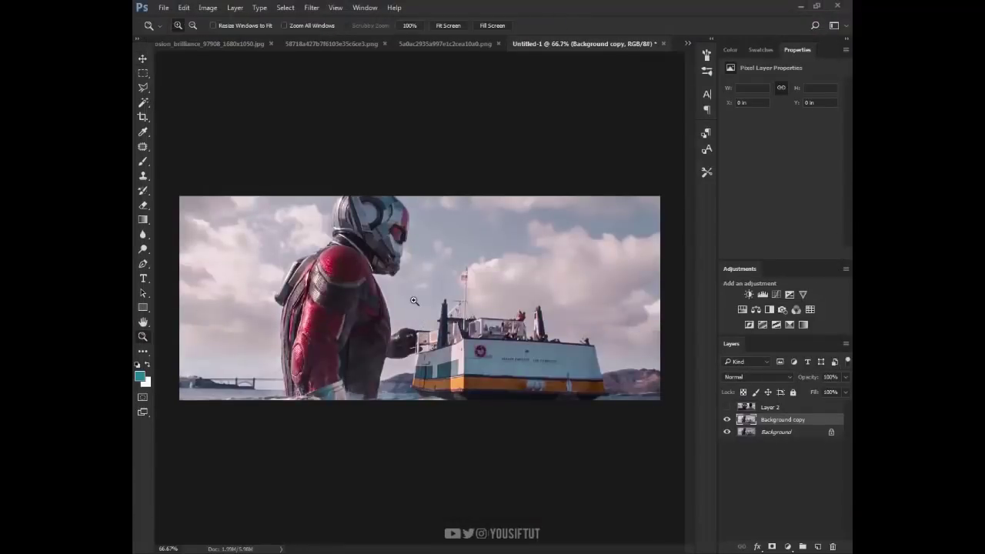
Apply Filter > Sharpen to the Background copy layer.
left_click(414, 301)
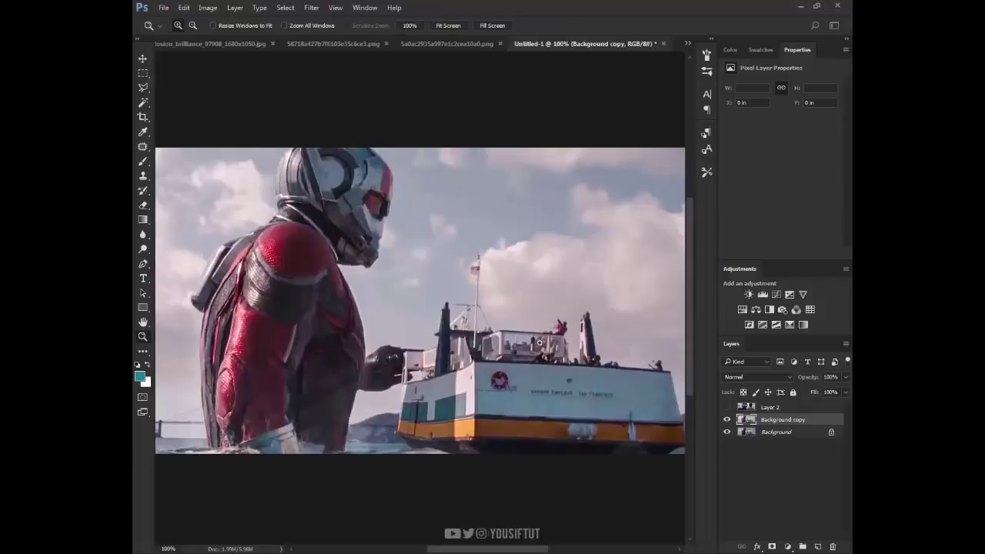
left_click(311, 7)
mouse_move(323, 196)
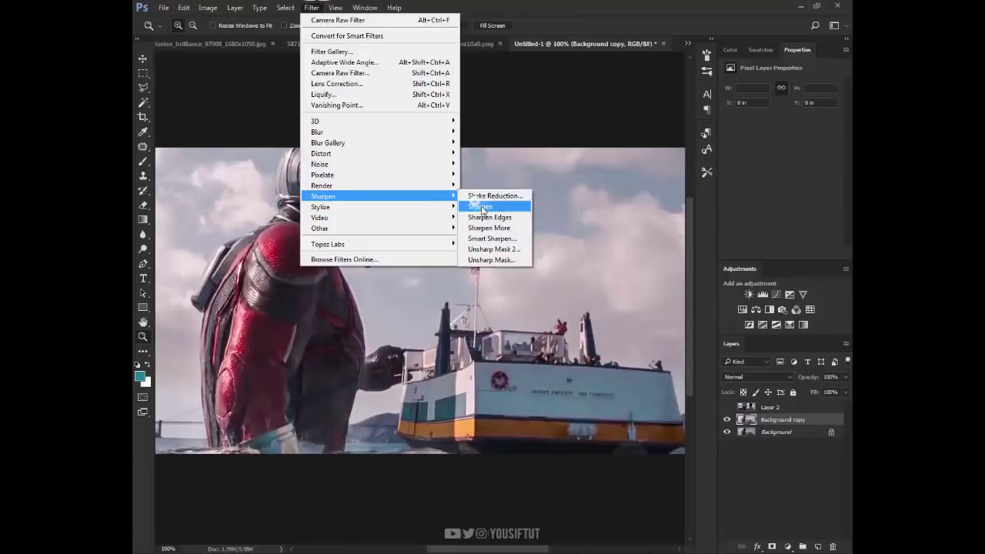
left_click(483, 208)
left_click(507, 219, "alt")
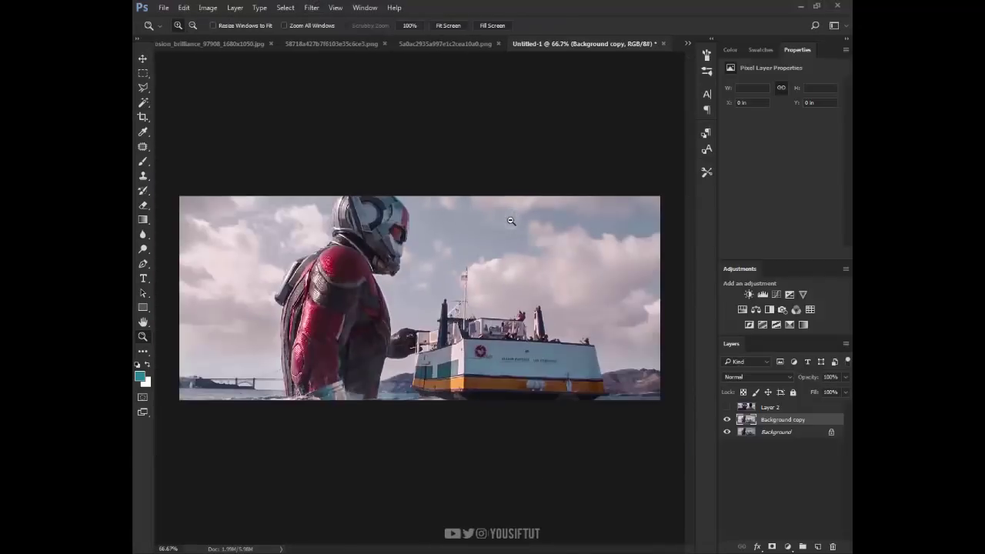
Zoom the Ant-Man still to 100% with the Zoom tool.
key("v")
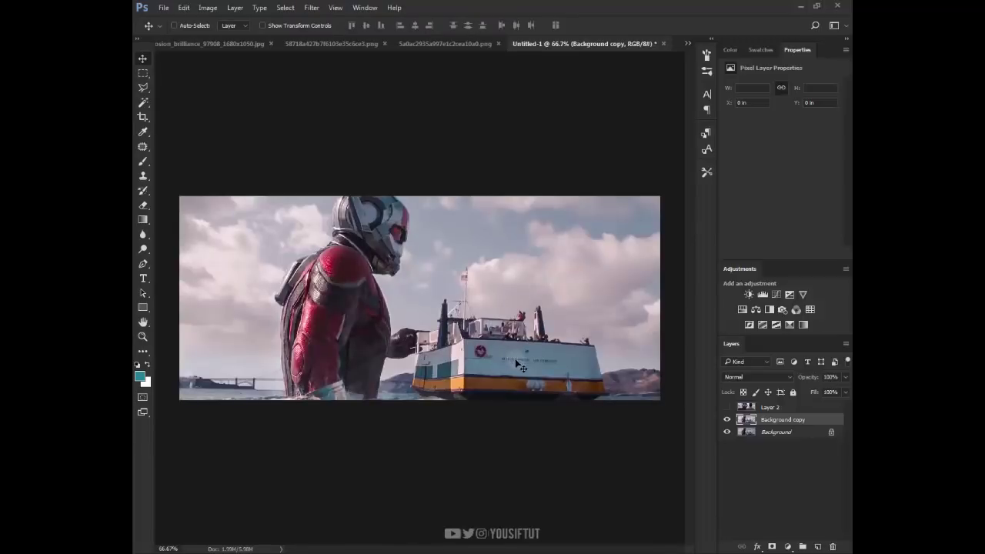
key("z")
left_click(342, 314)
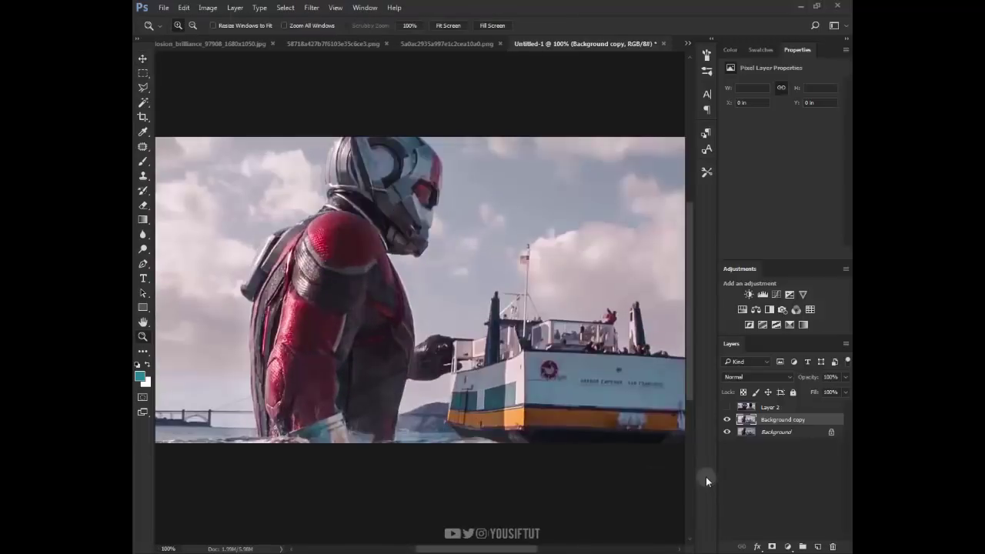
Add a Color Lookup adjustment set to the Moonlight.3DL LUT.
left_click(809, 308)
left_click(804, 86)
left_click(737, 236)
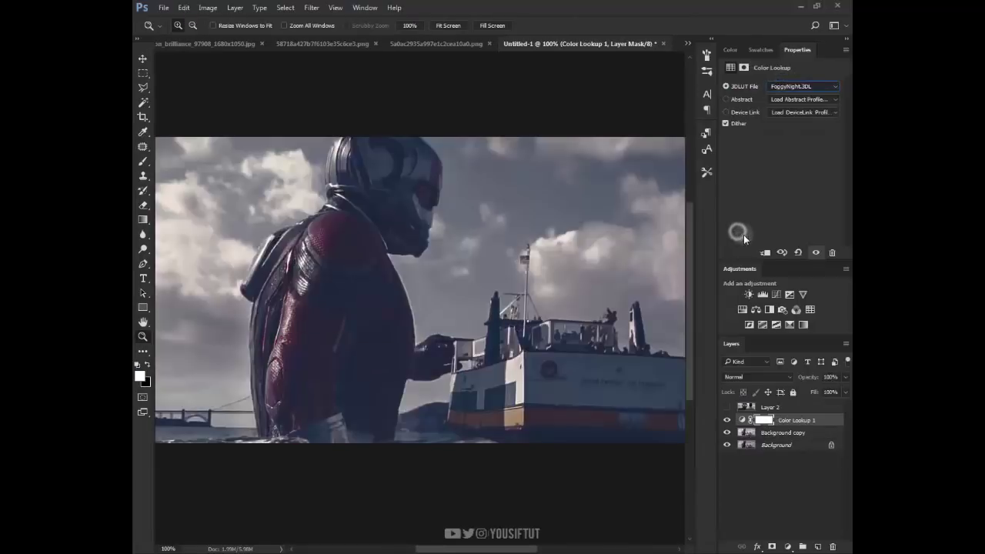
left_click(788, 89)
left_click(743, 354)
left_click(792, 86)
left_click(745, 375)
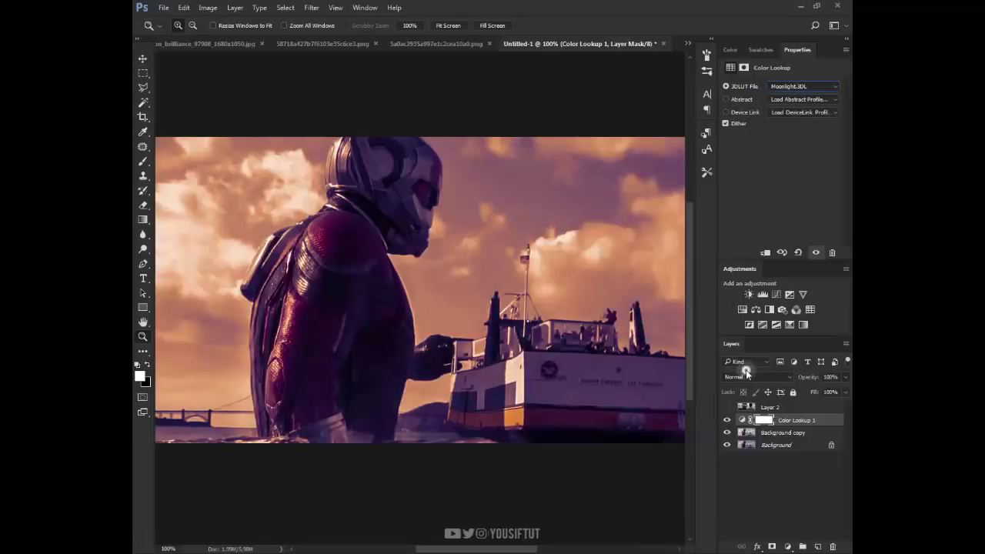
key("Up")
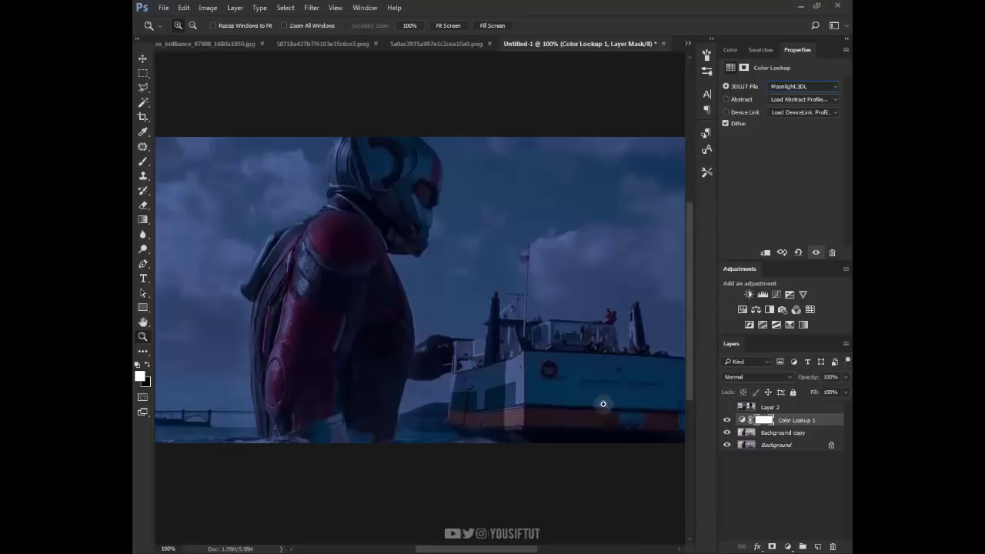
Duplicate the lookup and clip a Hue/Saturation adjustment to it at -60 saturation.
left_click_drag(838, 420, 817, 546)
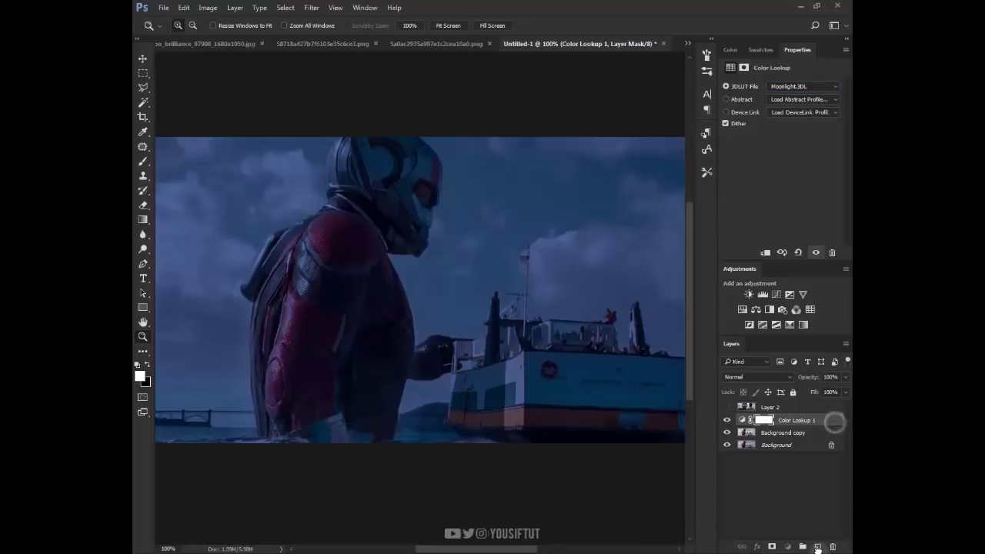
left_click(742, 309)
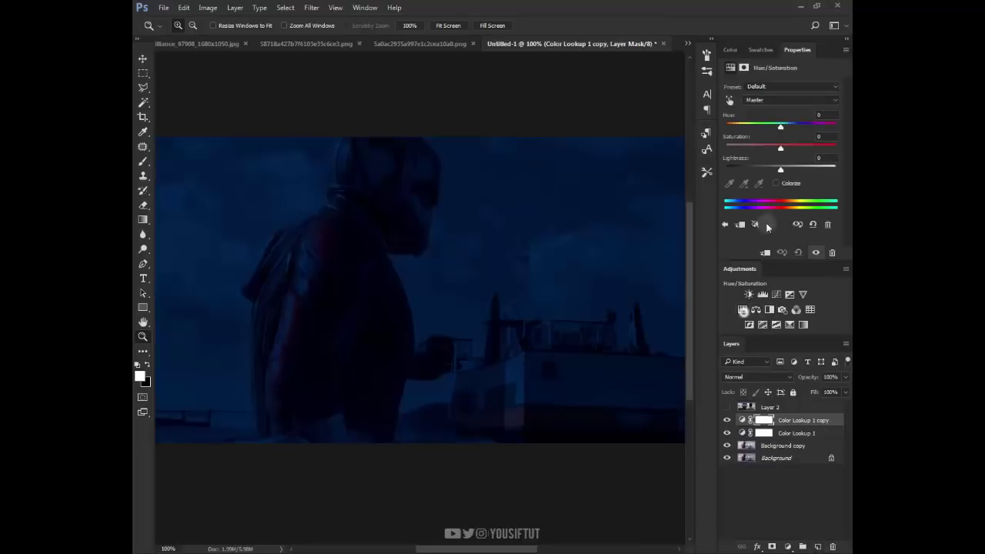
left_click_drag(780, 146, 763, 149)
left_click(765, 252)
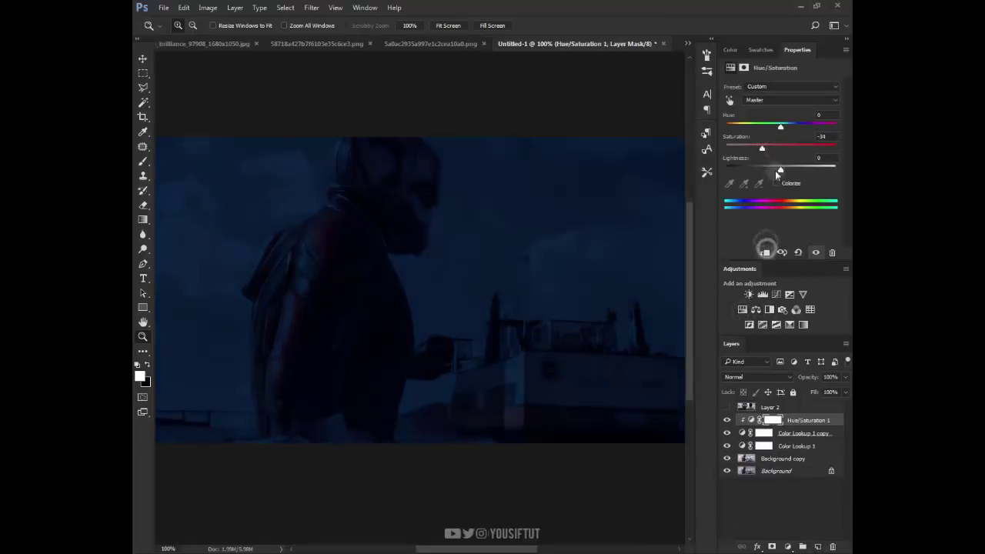
left_click_drag(760, 152, 748, 154)
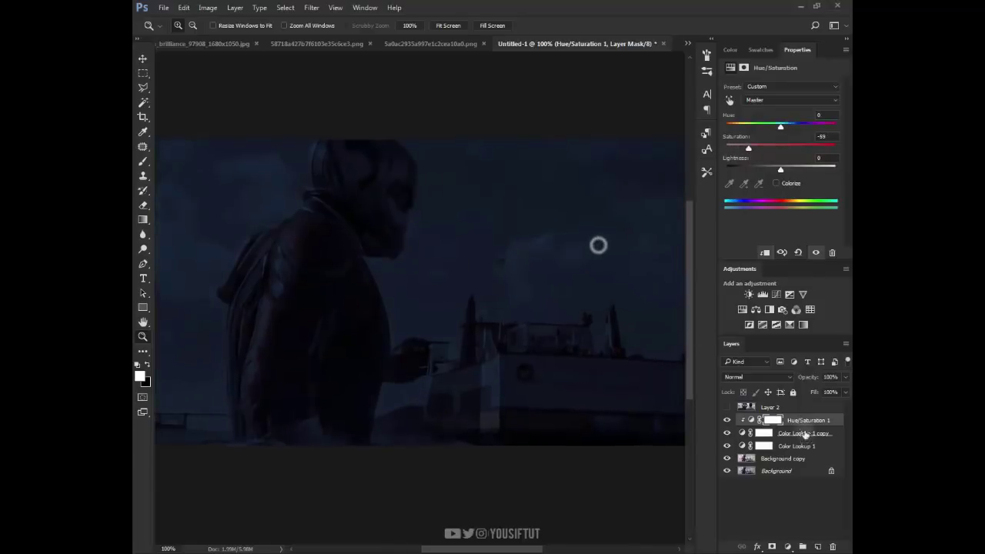
Group the darkening adjustments into Group 1 and set its opacity to 87%.
left_click(726, 420)
key("ctrl+j")
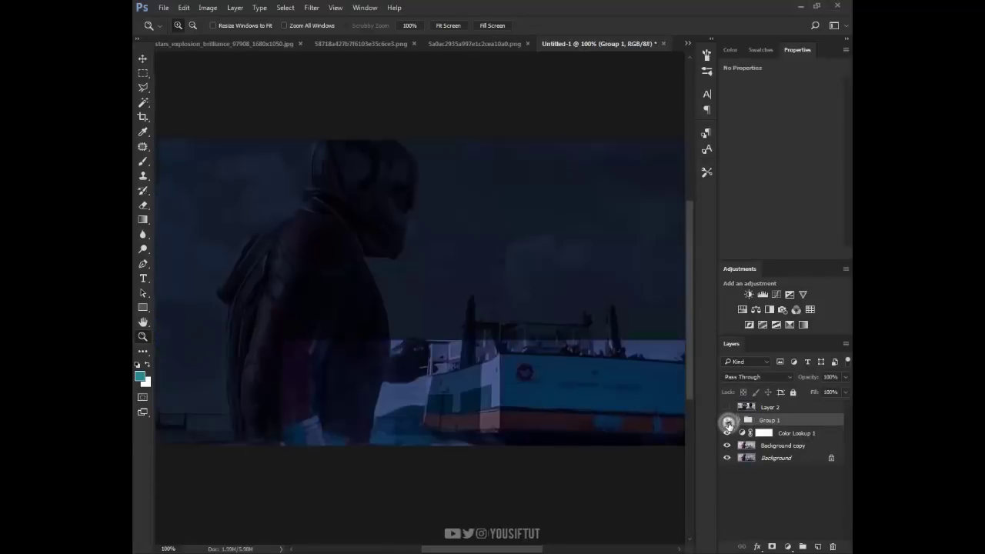
left_click(726, 419)
left_click(726, 432)
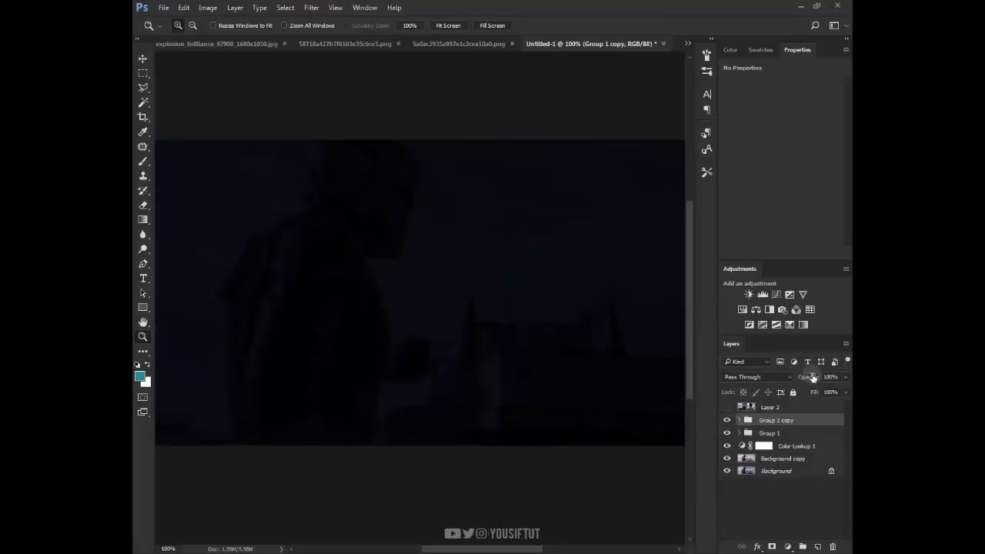
left_click_drag(809, 376, 777, 378)
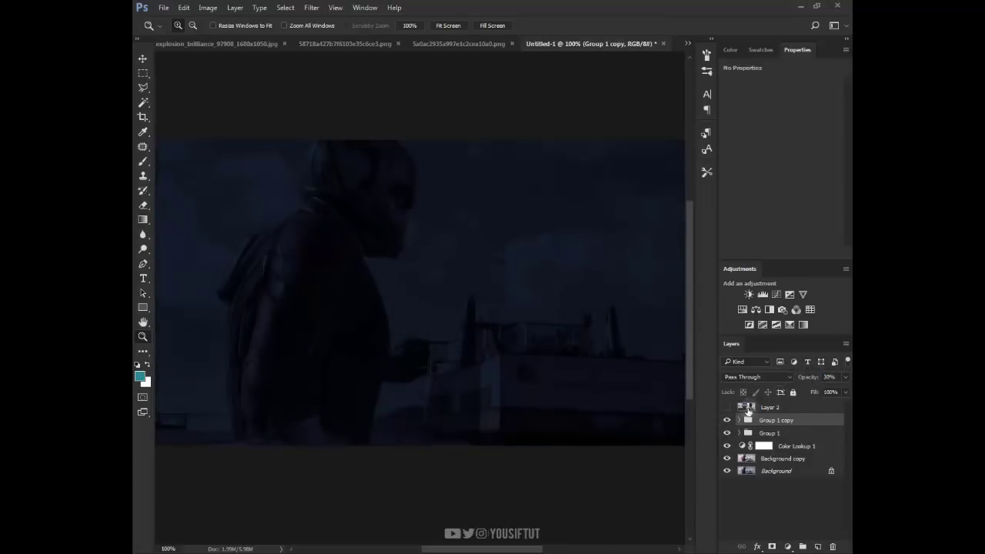
left_click(726, 419)
left_click_drag(782, 420, 831, 546)
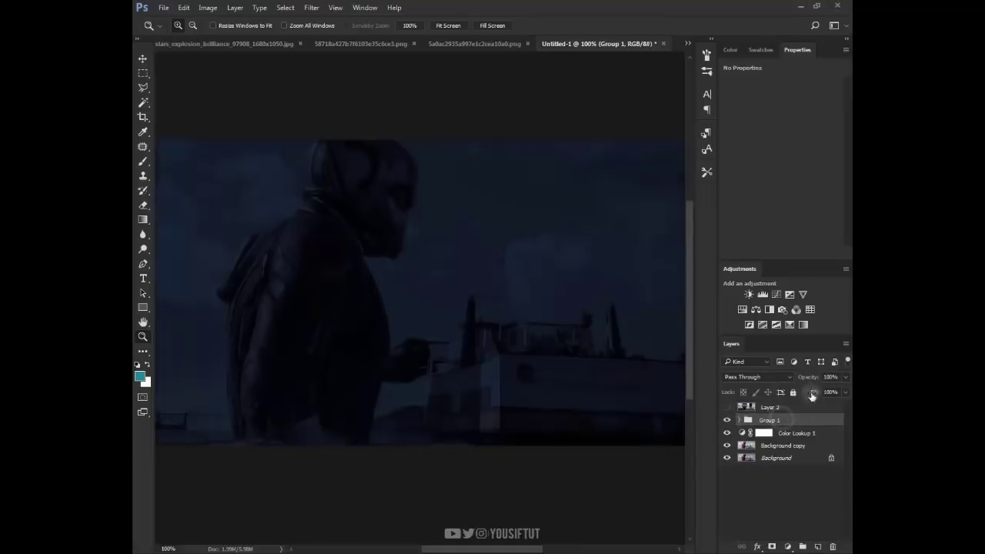
left_click_drag(815, 377, 807, 378)
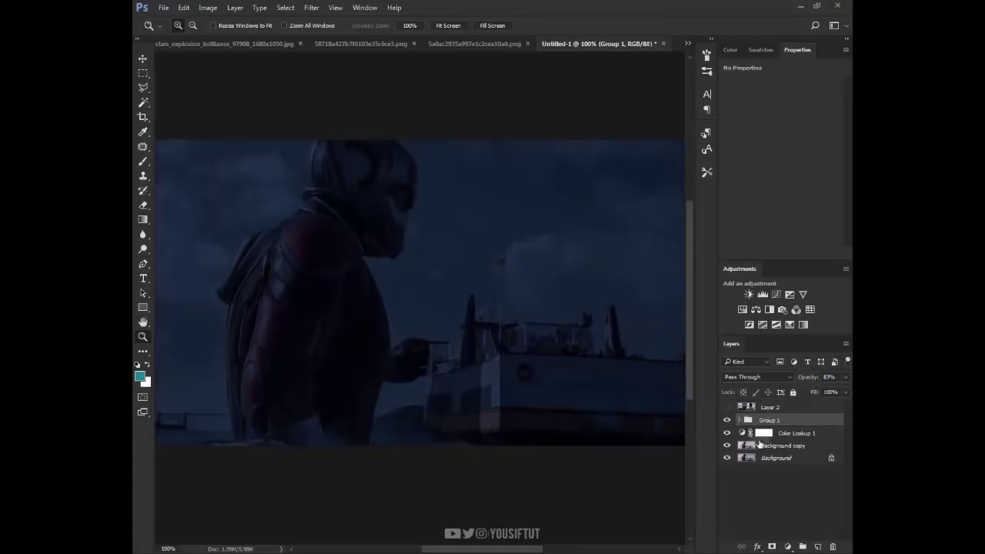
Hide Color Lookup 1 and Group 1 and zoom in on the ferry.
left_click(727, 422)
left_click(396, 369)
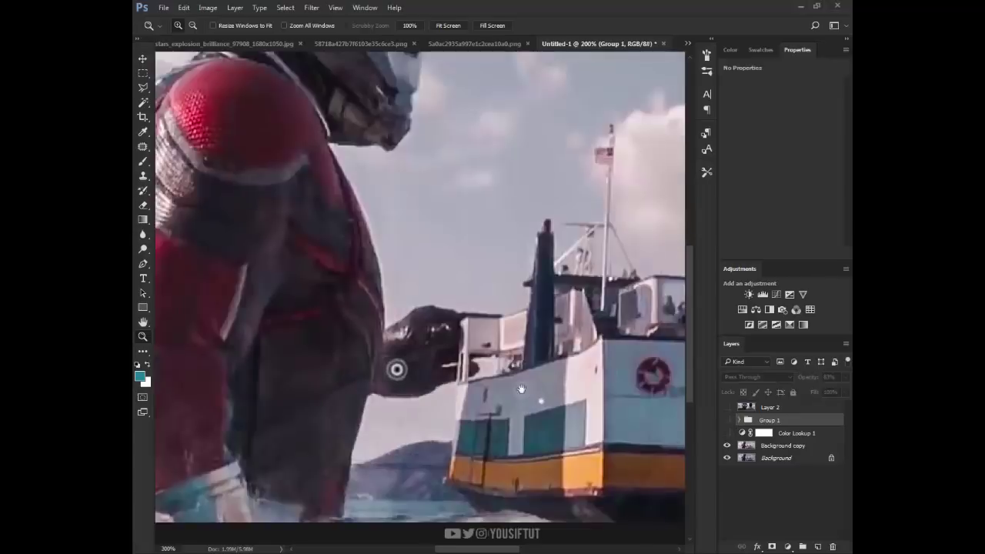
left_click(541, 401)
key("p")
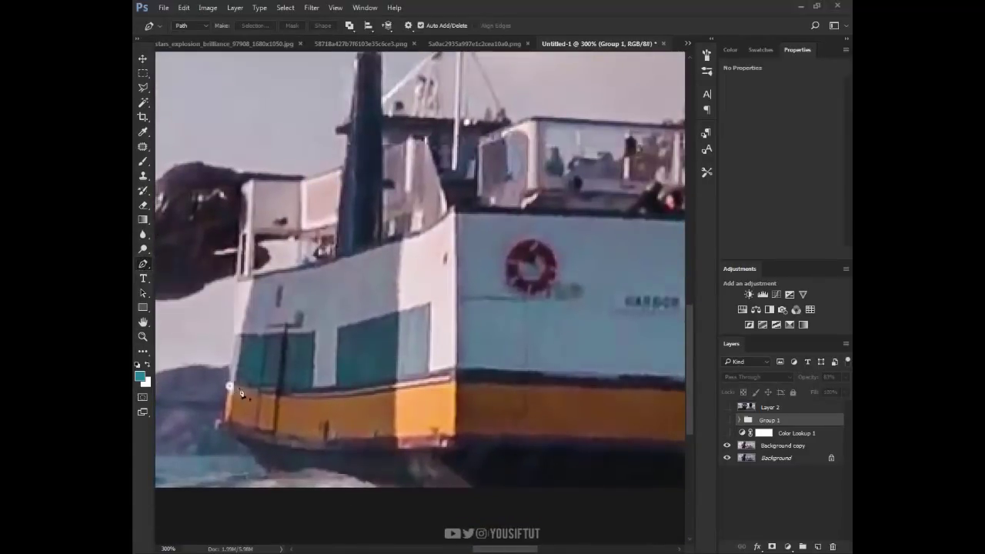
Trace a closed Pen path around the ferry's orange hull stripe from bow to stern.
left_click(286, 396)
left_click_drag(456, 380, 525, 360)
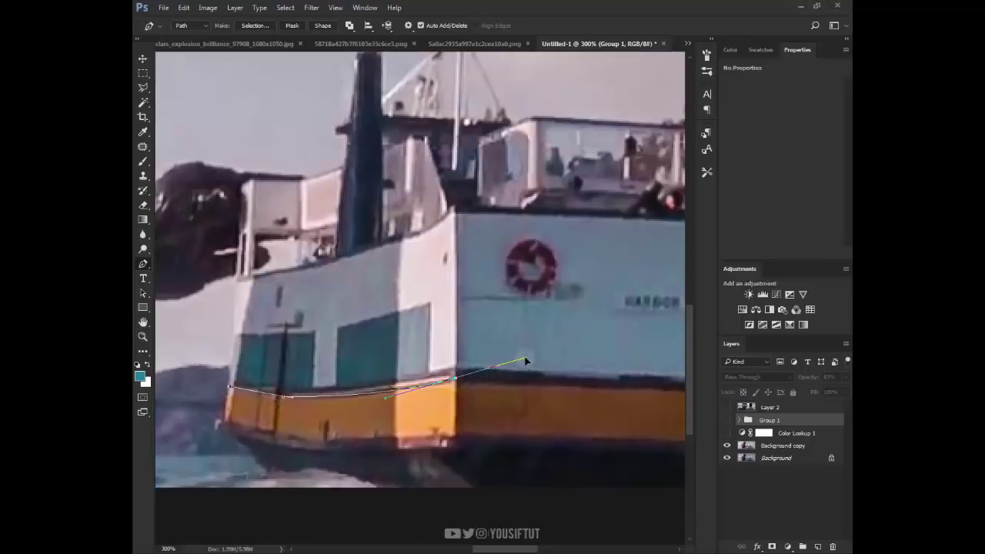
mouse_move(528, 402)
left_mouse_down()
mouse_move(263, 319)
mouse_move(367, 333)
left_mouse_up()
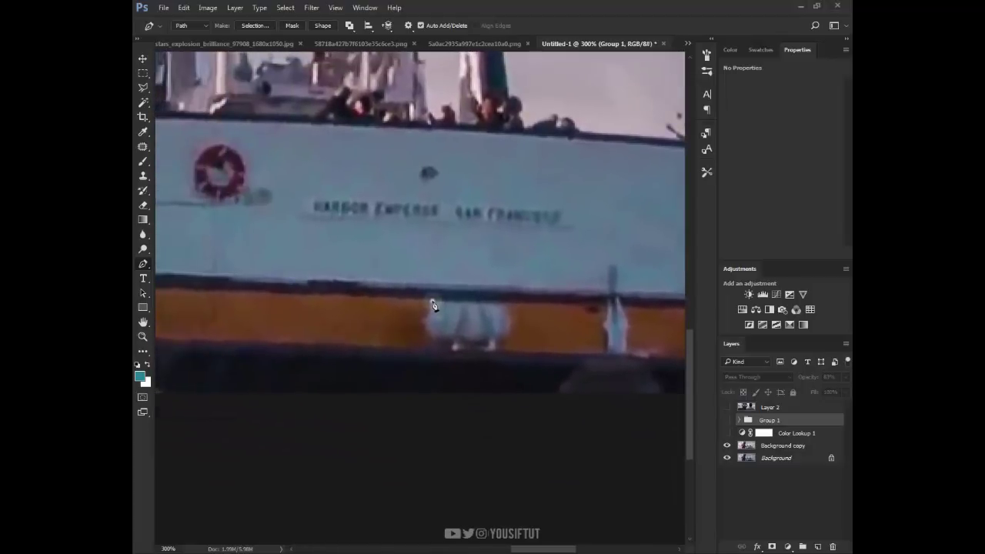
scroll(431, 302, "left", 3)
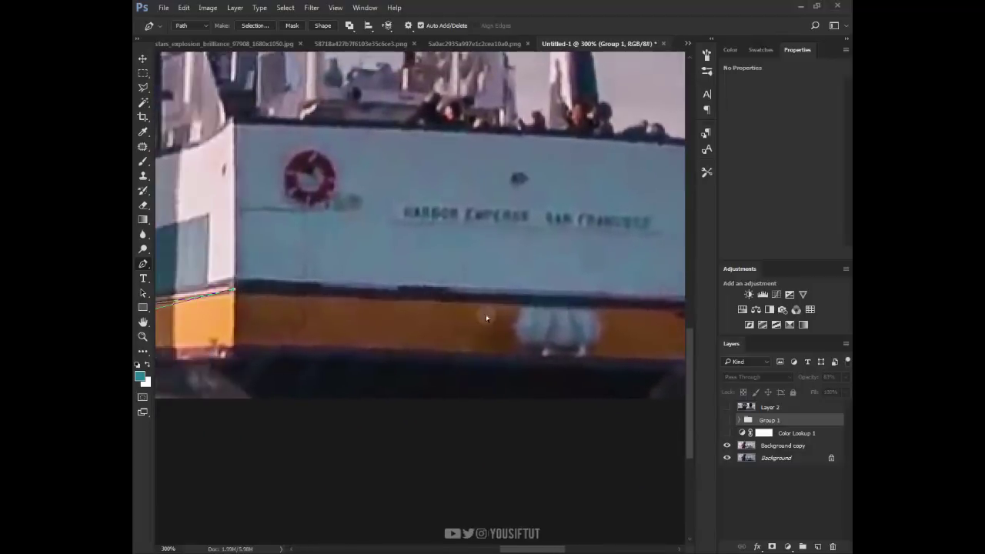
left_click(526, 308)
left_click(658, 306)
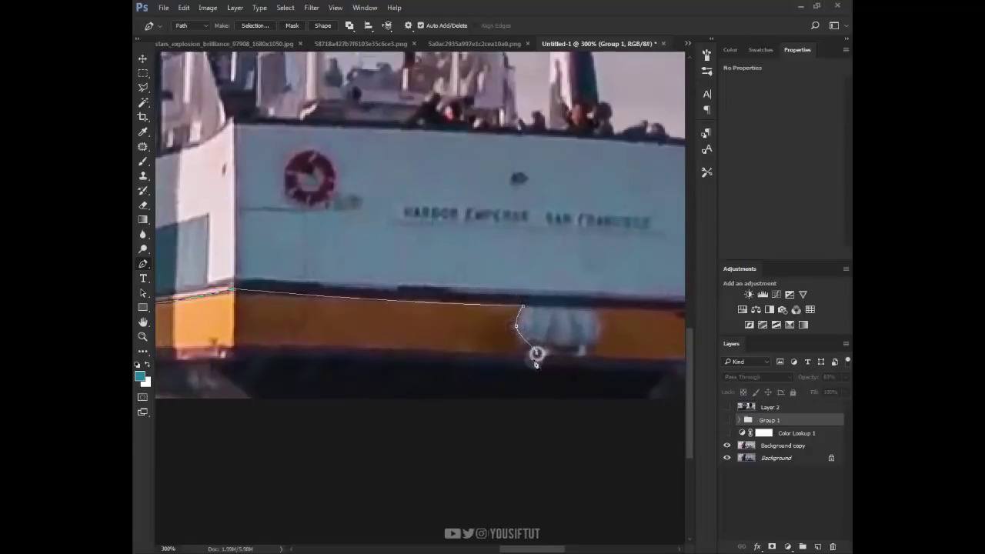
left_click(234, 347)
scroll(242, 347, "left", 5)
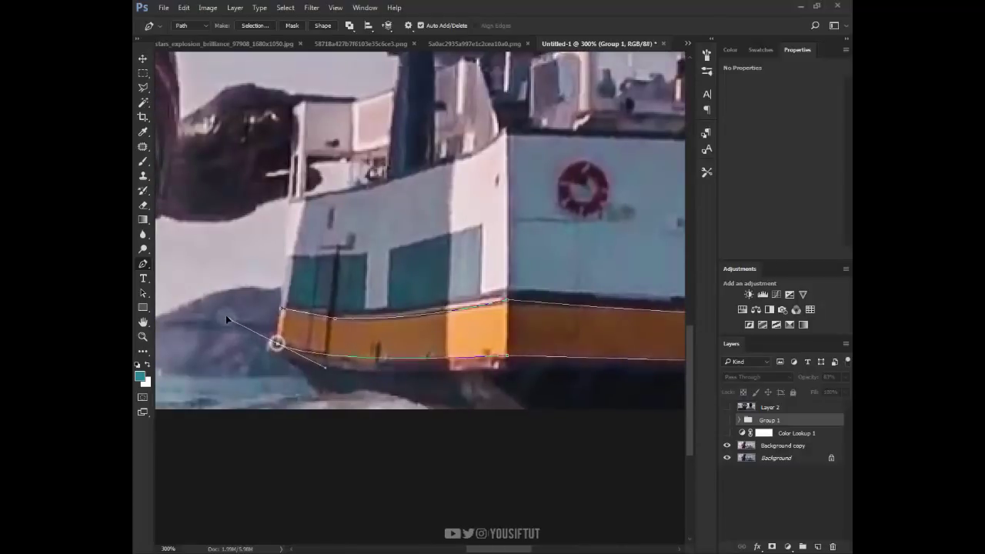
left_click_drag(226, 314, 204, 313)
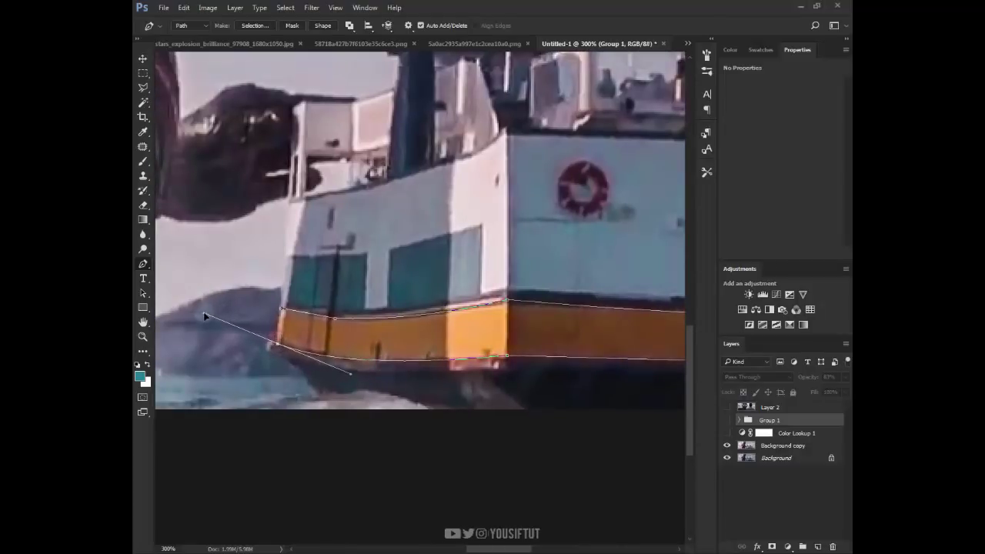
left_click(280, 308)
key("ctrl+0")
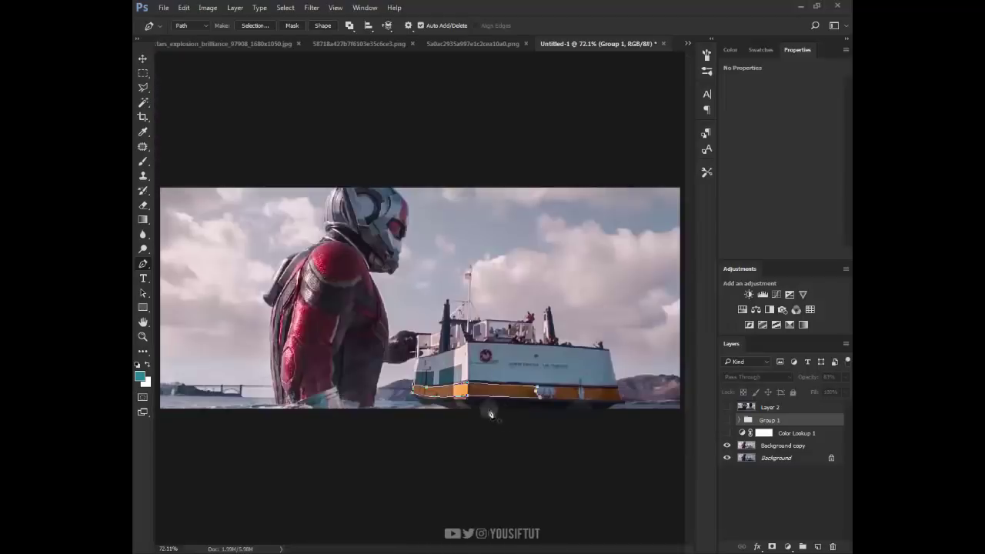
key("ctrl+1")
Turn the stripe path into a selection and copy it onto a new Layer 3.
right_click(550, 361)
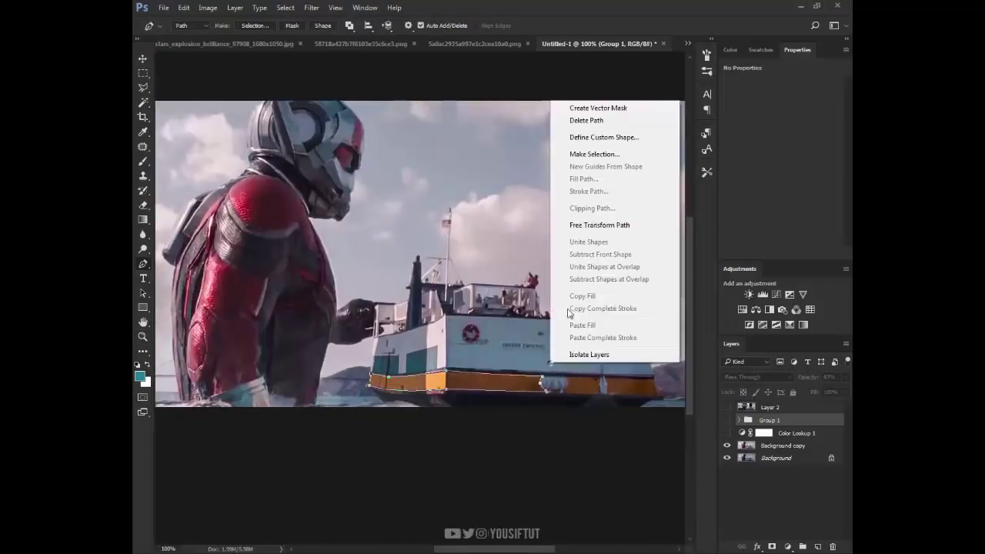
left_click(606, 155)
key("Return")
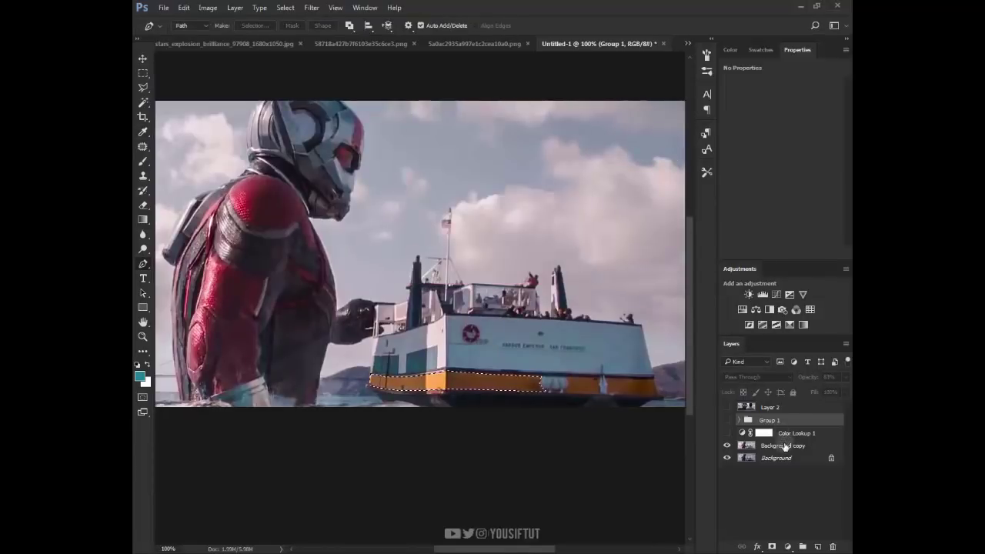
left_click(784, 446)
left_click_drag(143, 87, 174, 84)
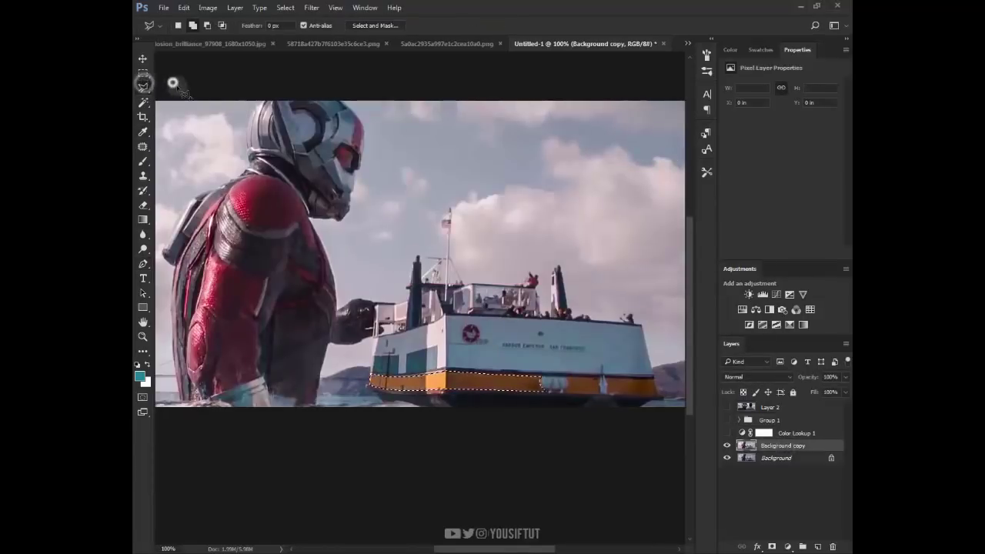
right_click(463, 218)
left_click(537, 315)
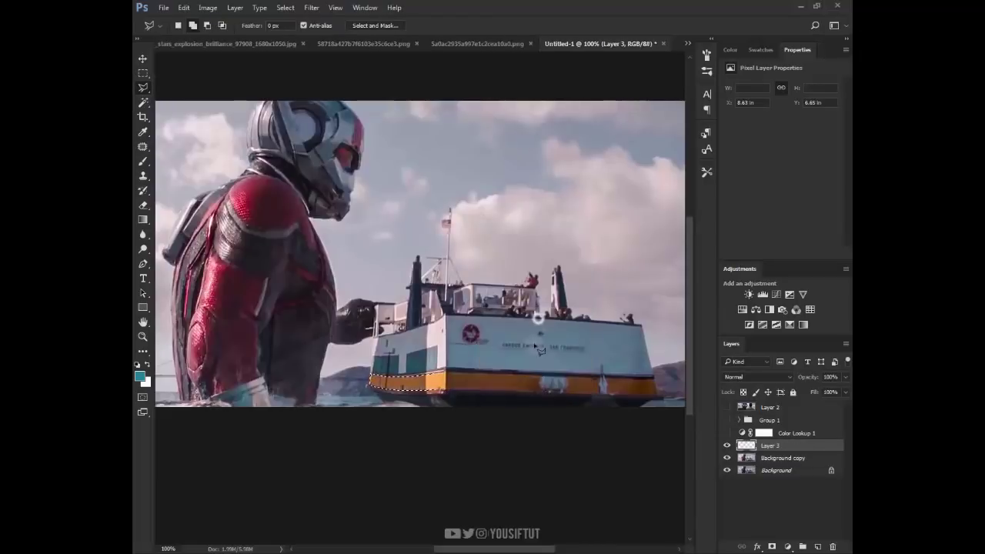
Reselect Background copy and zoom in on the hull stripe.
key("v")
scroll(618, 382, "right", 2)
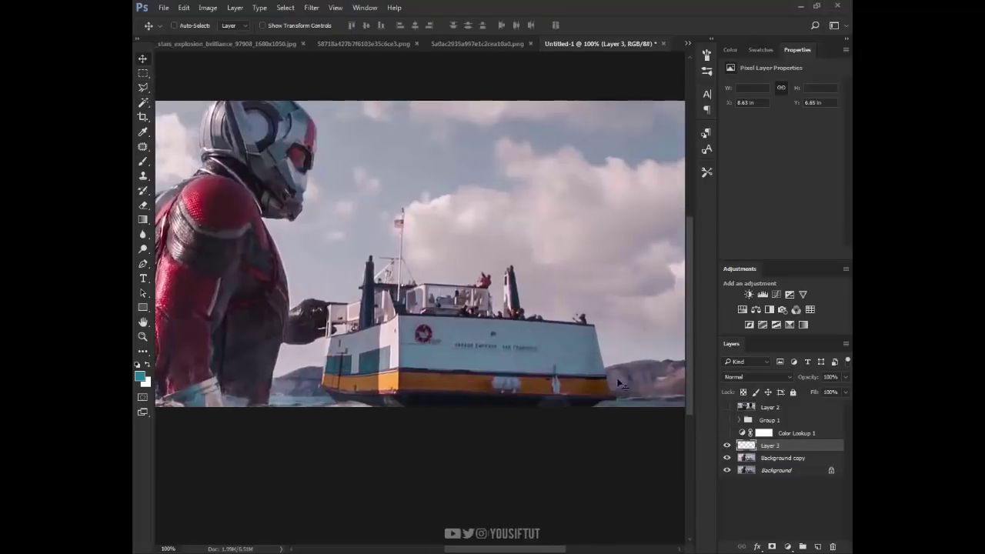
key("z")
left_click(497, 357)
left_click(783, 458)
Trace a Pen outline around the orange hull band on both sides of the mast.
left_click_drag(333, 309, 359, 308)
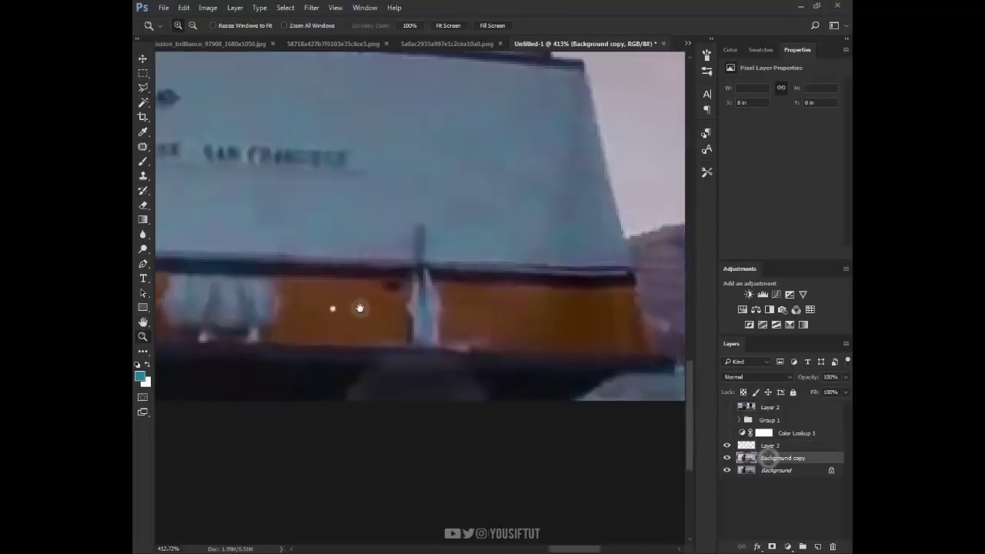
key("p")
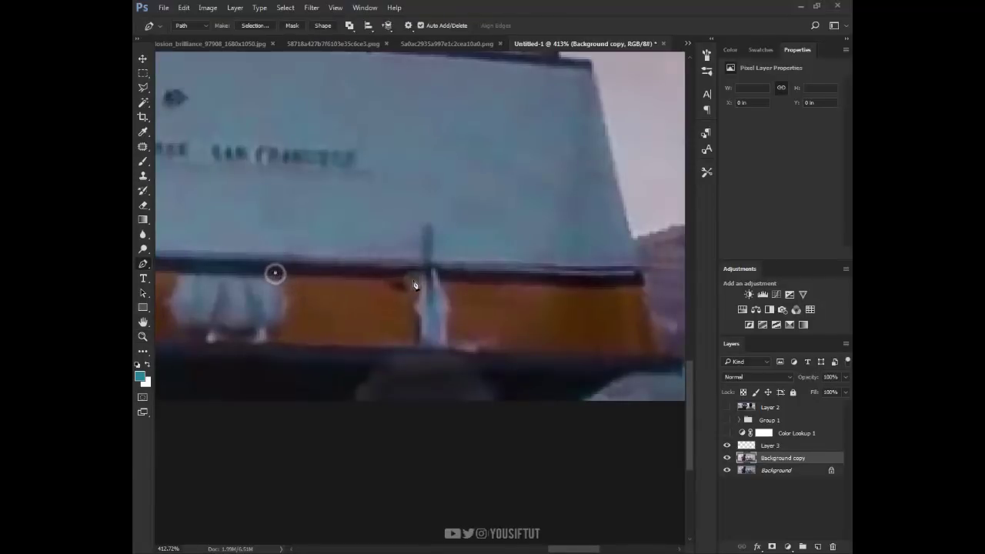
left_click(277, 278)
left_click(413, 282)
left_click(419, 317)
left_click(418, 348)
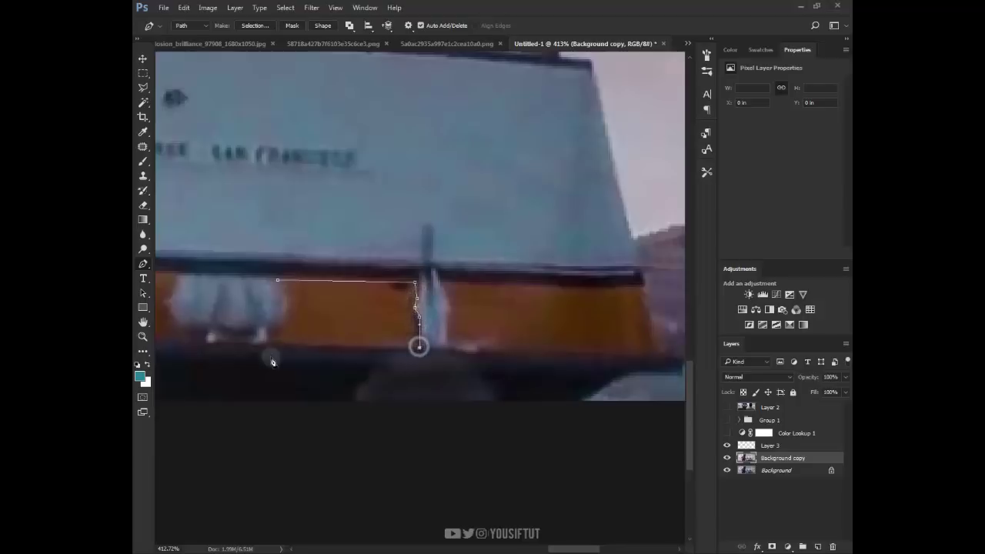
left_click(271, 334)
left_click(279, 327)
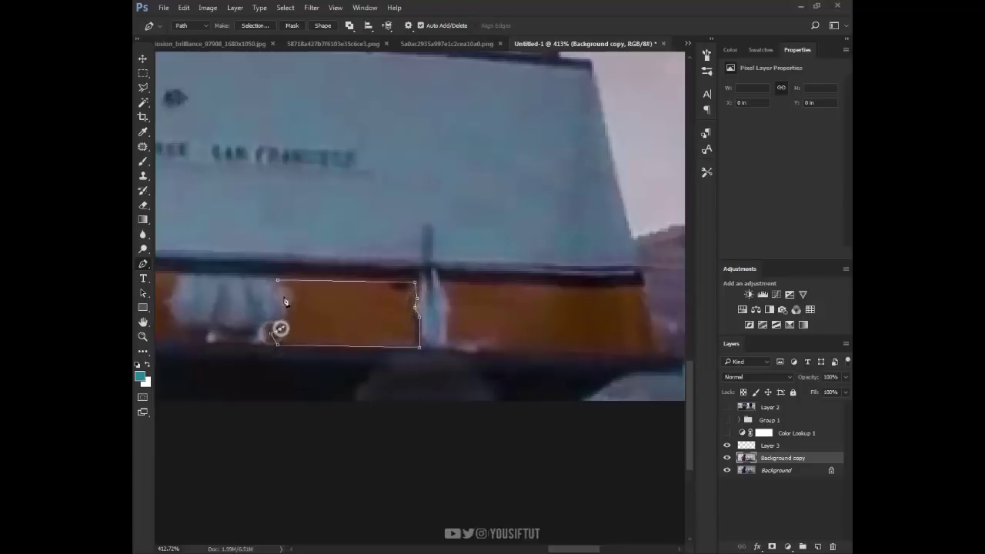
left_click(278, 279)
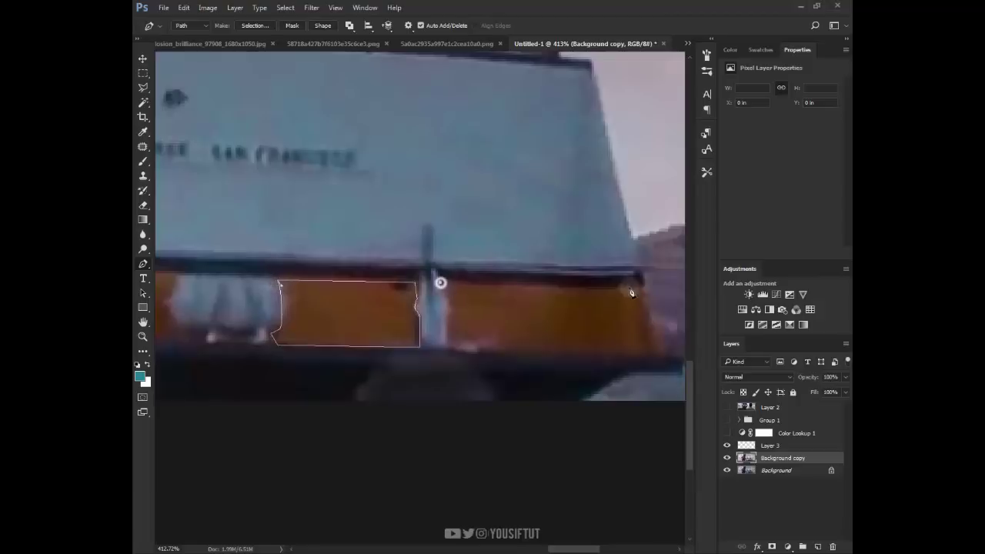
left_click_drag(614, 291, 629, 290)
left_click(642, 290)
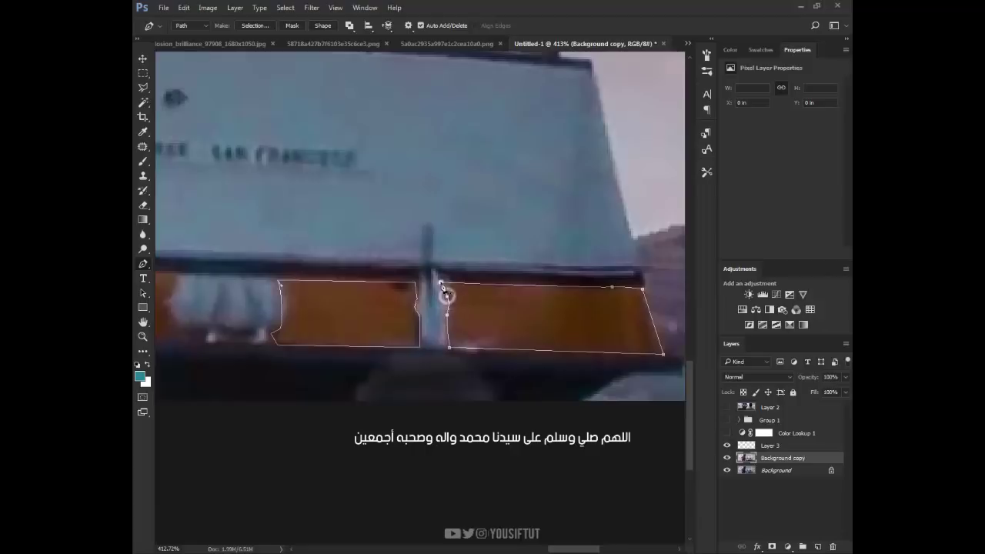
Select the whole traced path and convert it into a selection.
left_click(143, 293)
left_click(172, 293)
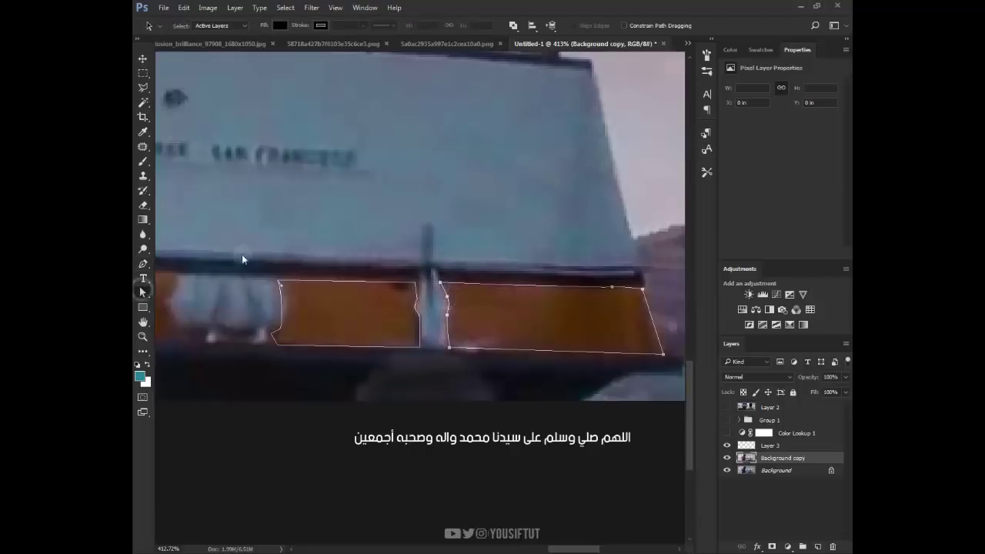
left_click_drag(246, 248, 643, 371)
right_click(608, 320)
left_click(663, 111)
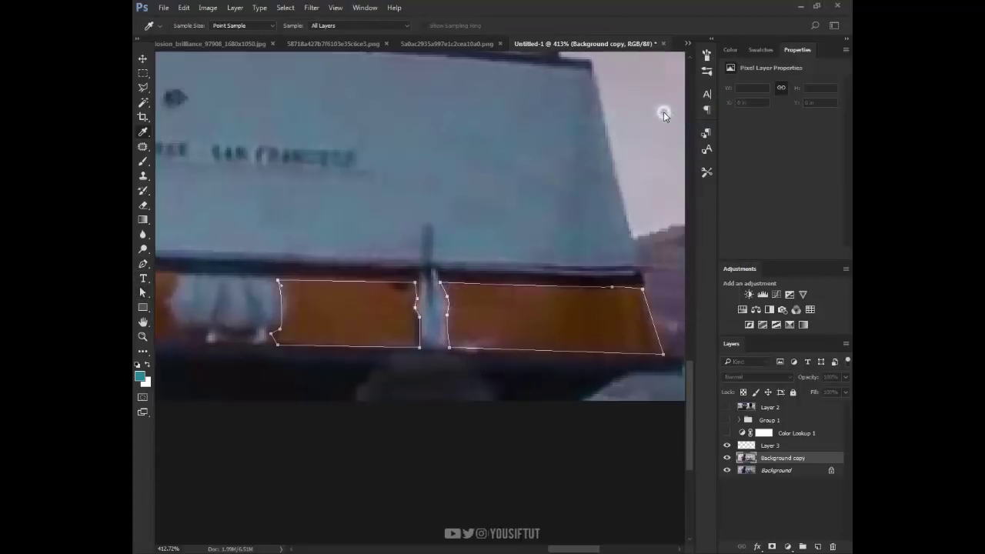
key("Return")
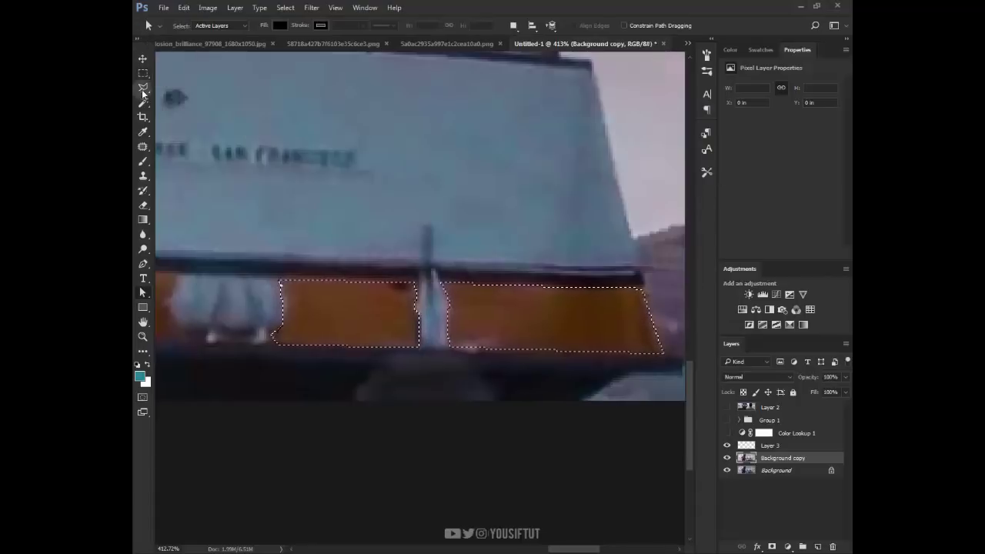
Copy the selected band onto new Layer 4, nudge it, and merge it down.
left_click(143, 87)
right_click(364, 183)
left_click(425, 273)
key("v")
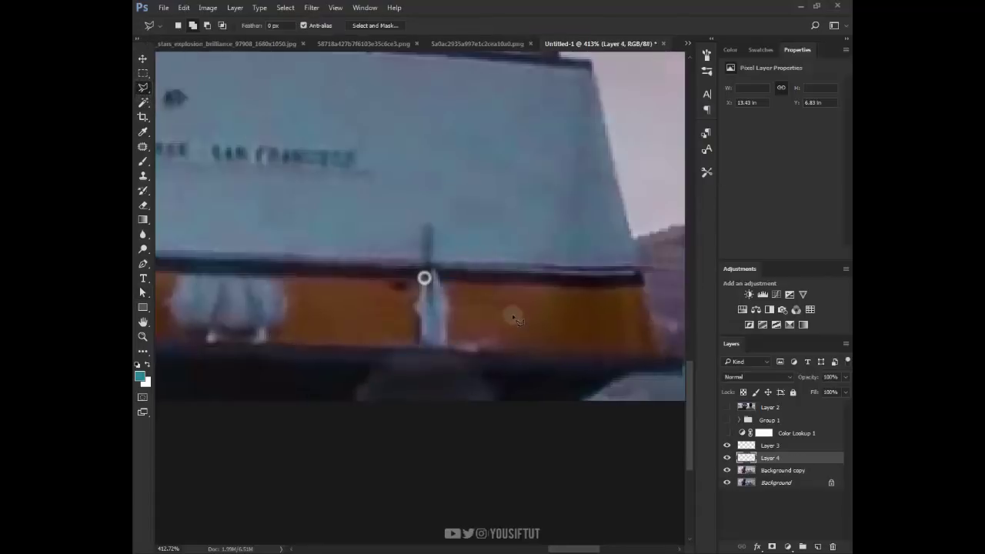
left_click_drag(424, 277, 510, 308)
key("ctrl+e")
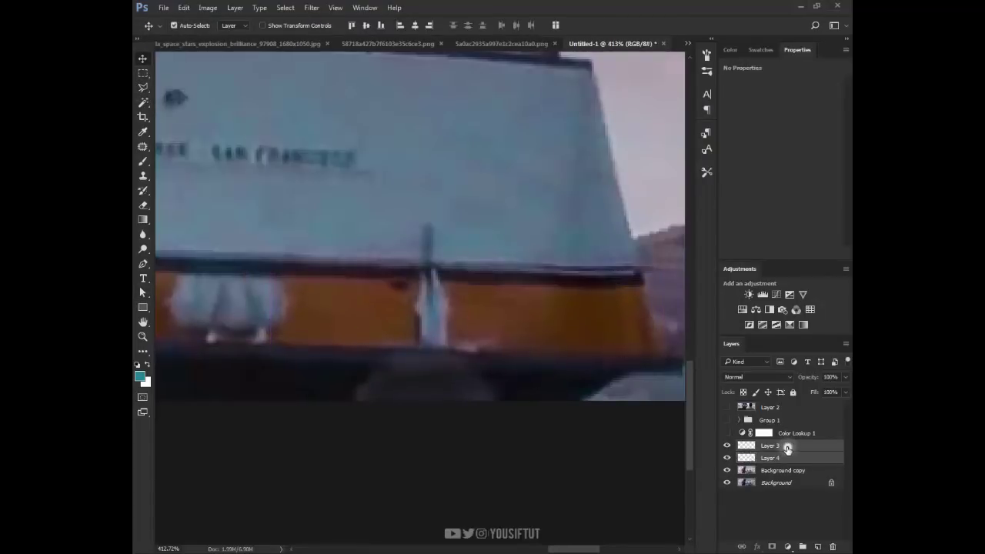
Zoom out to the full frame and reposition Layer 3's hull-band content.
key("z")
left_click(391, 254, "alt")
left_click(392, 254, "alt")
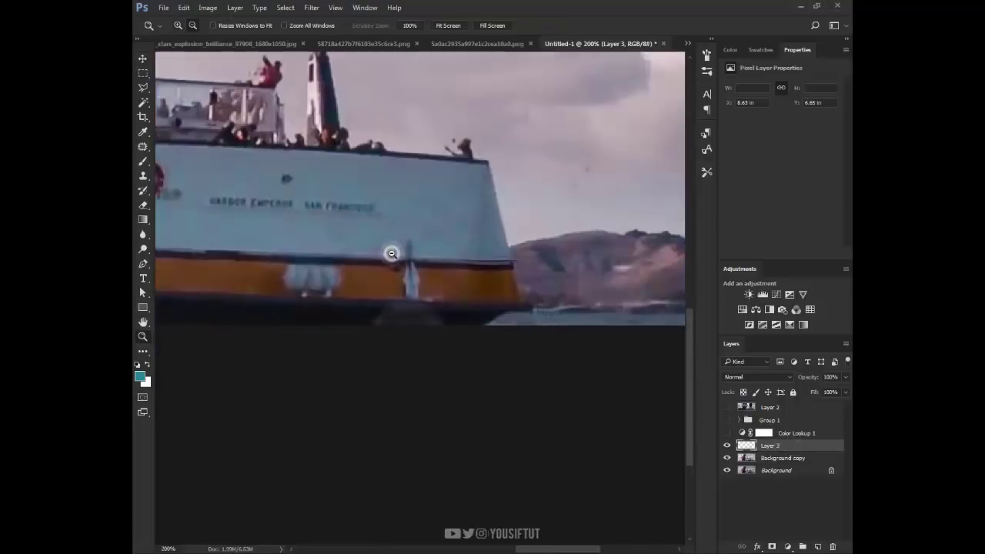
left_click(391, 254, "alt")
key("v")
left_click_drag(392, 253, 372, 227)
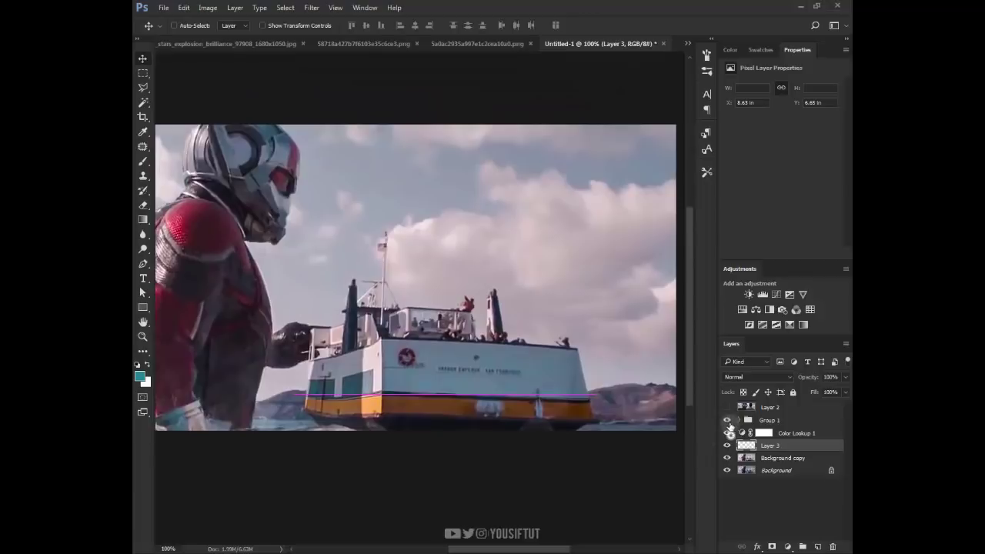
Show Color Lookup 1, put Layer 3 above Group 1, and group the grading layers as Effects.
left_click(728, 431)
left_click_drag(769, 445, 785, 419)
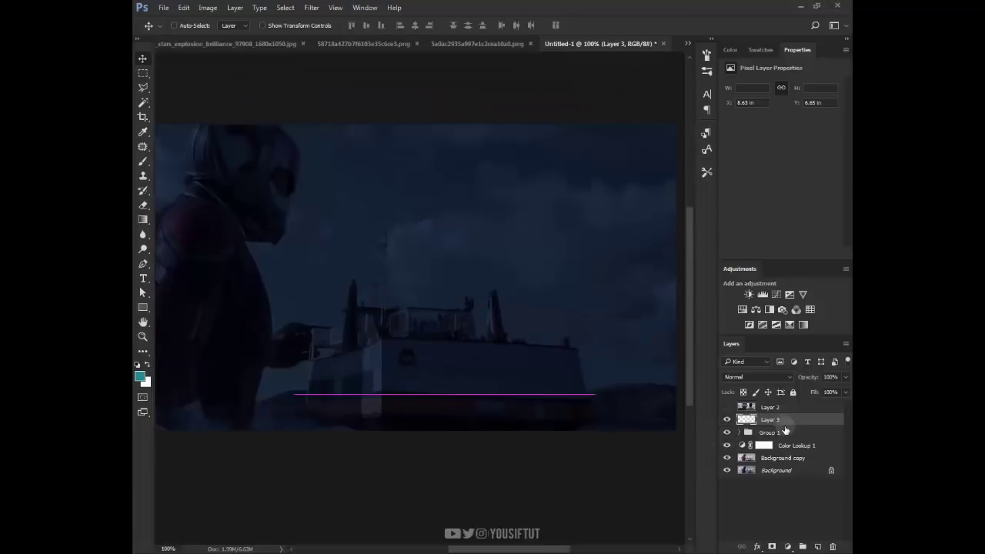
left_click(769, 432)
left_click(785, 446, "shift")
key("ctrl+g")
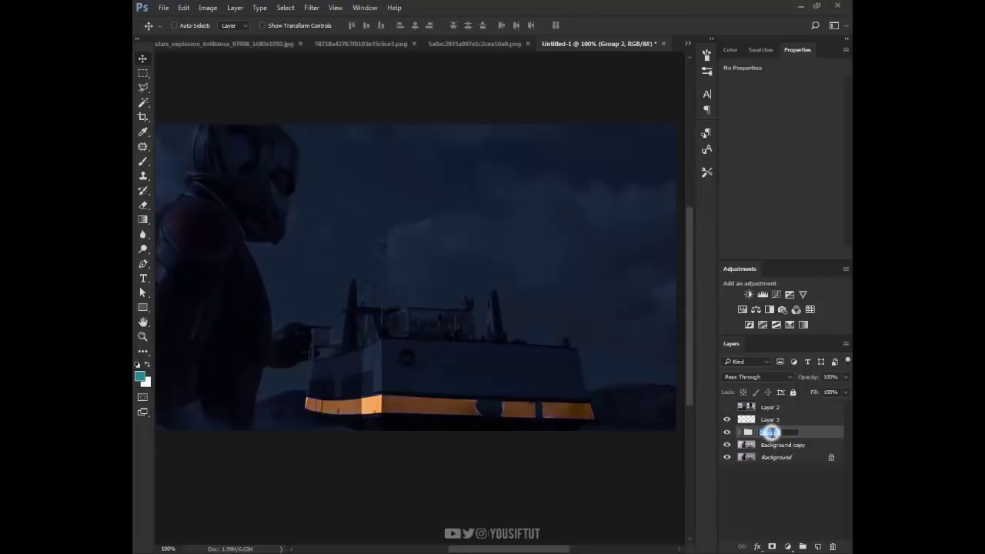
type("Effects")
key("Return")
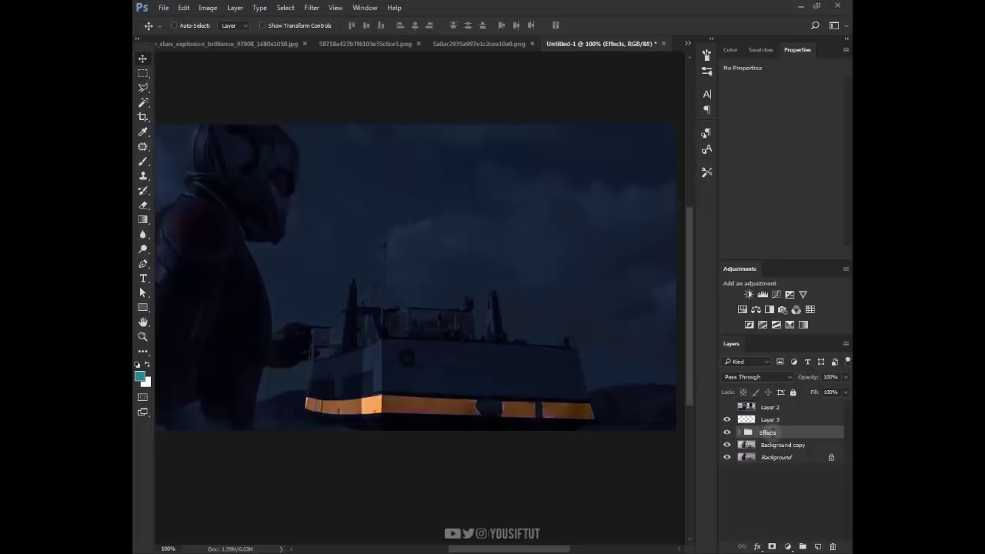
Set Layer 3's blend mode to Linear Dodge (Add).
left_click(769, 419)
left_click(774, 377)
left_click(772, 374)
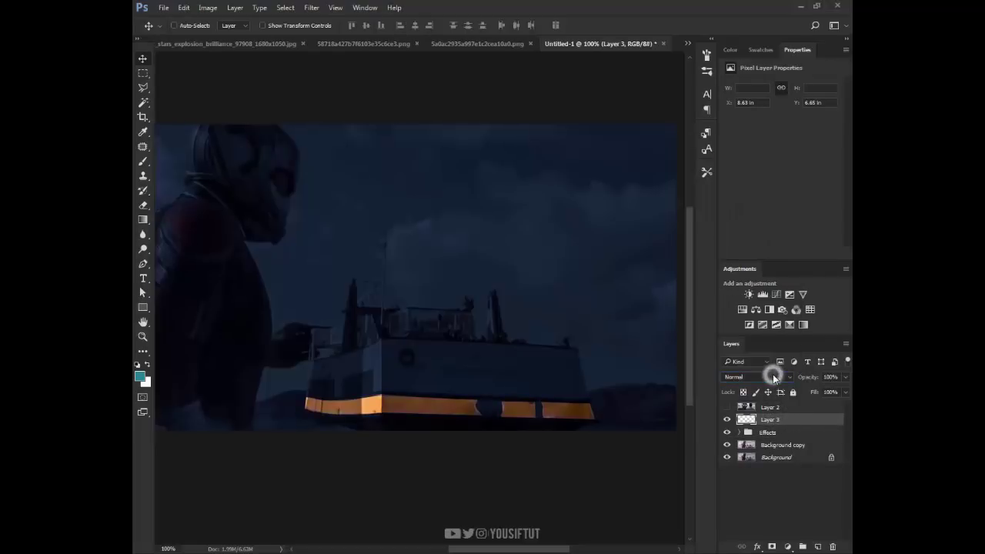
left_click(773, 374)
left_click(776, 240)
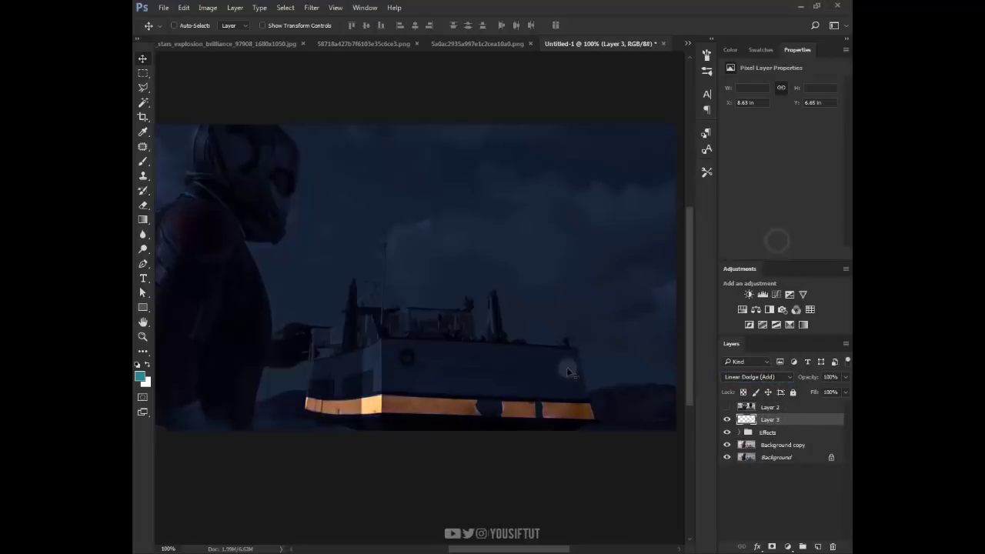
Duplicate Layer 3, Gaussian-blur the copy, then duplicate the blurred copy again.
left_click_drag(769, 419, 817, 546)
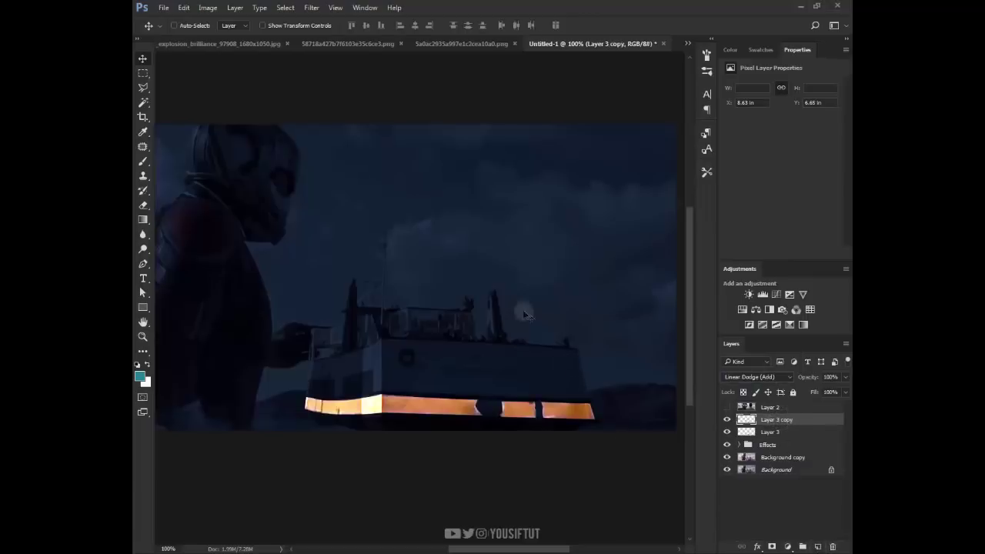
left_click(312, 7)
left_click(489, 176)
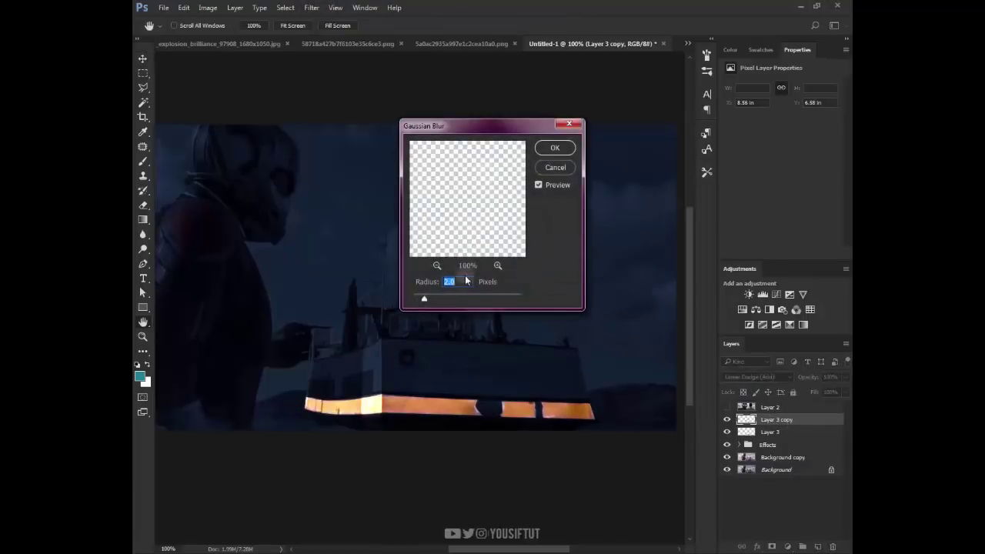
left_click_drag(441, 295, 443, 297)
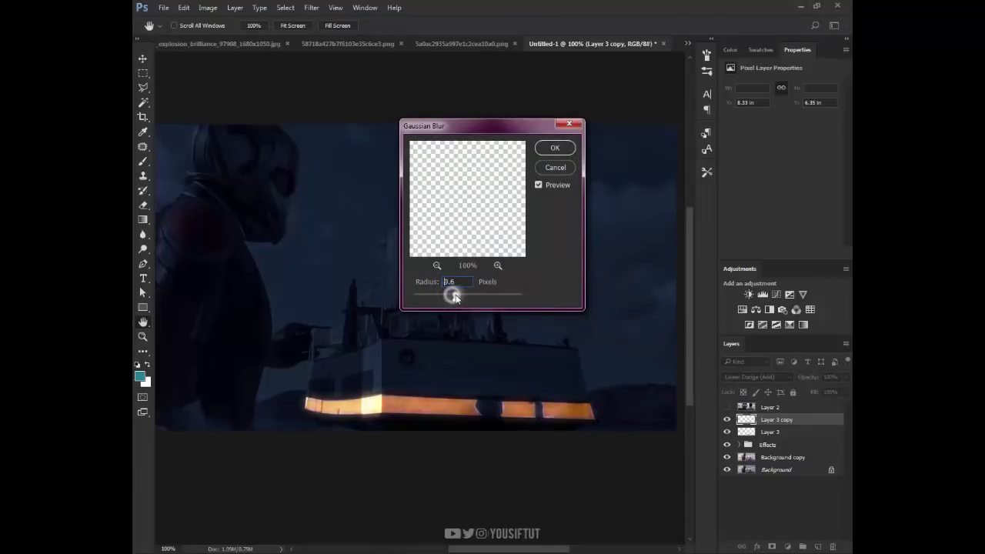
left_click(553, 147)
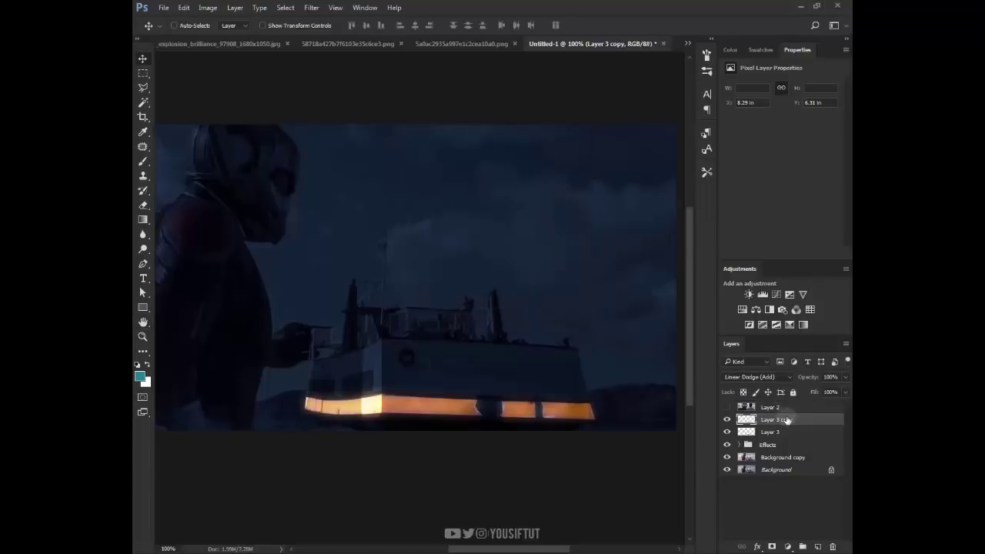
left_click_drag(776, 420, 817, 546)
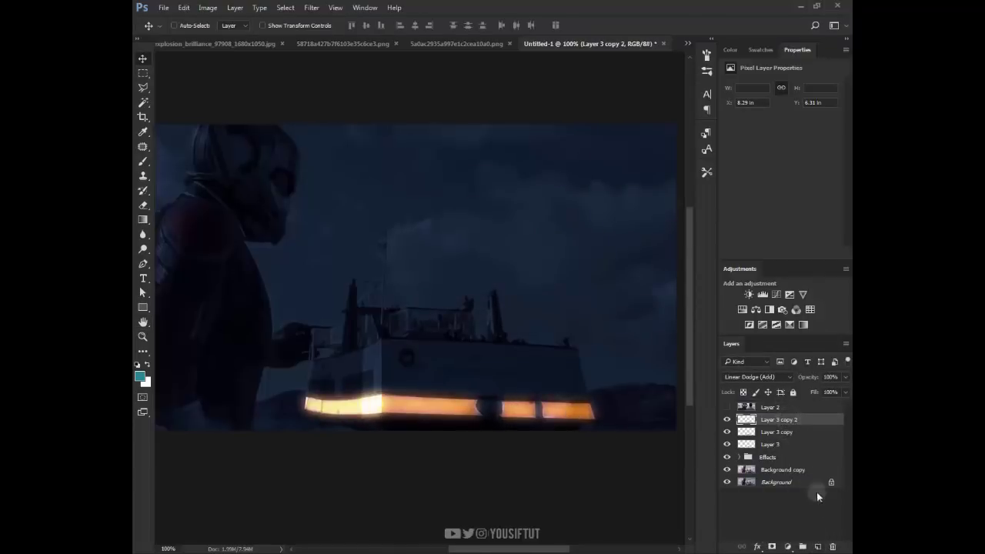
Brush orange glow along the left and right parts of the ferry band.
key("b")
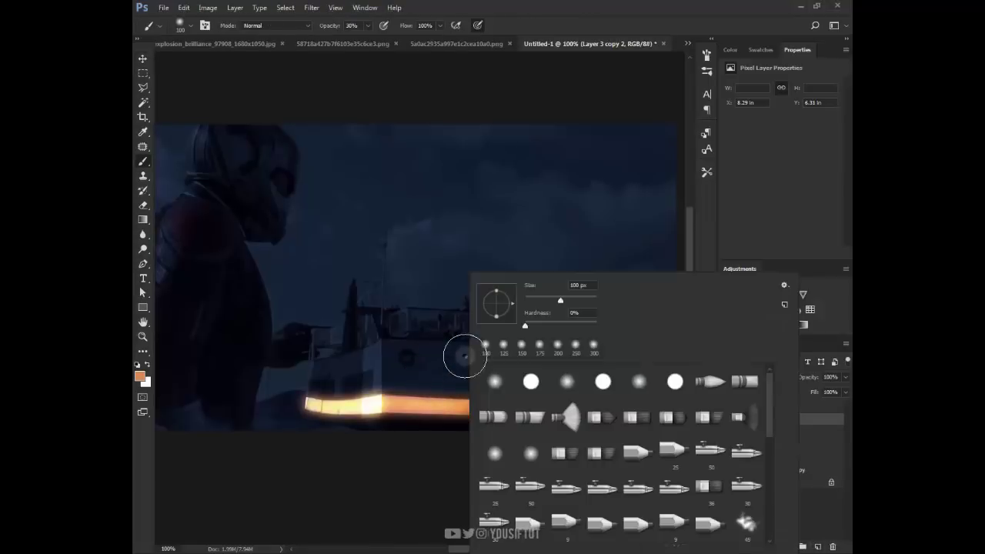
right_click(469, 351)
left_click(425, 387)
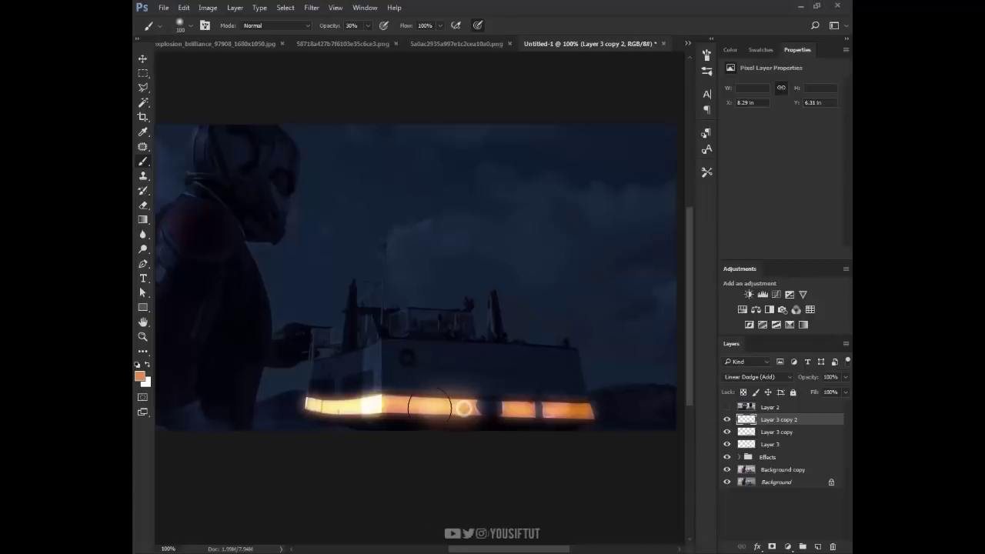
mouse_move(460, 405)
left_mouse_down()
mouse_move(327, 403)
mouse_move(582, 410)
left_mouse_up()
key("bracketleft")
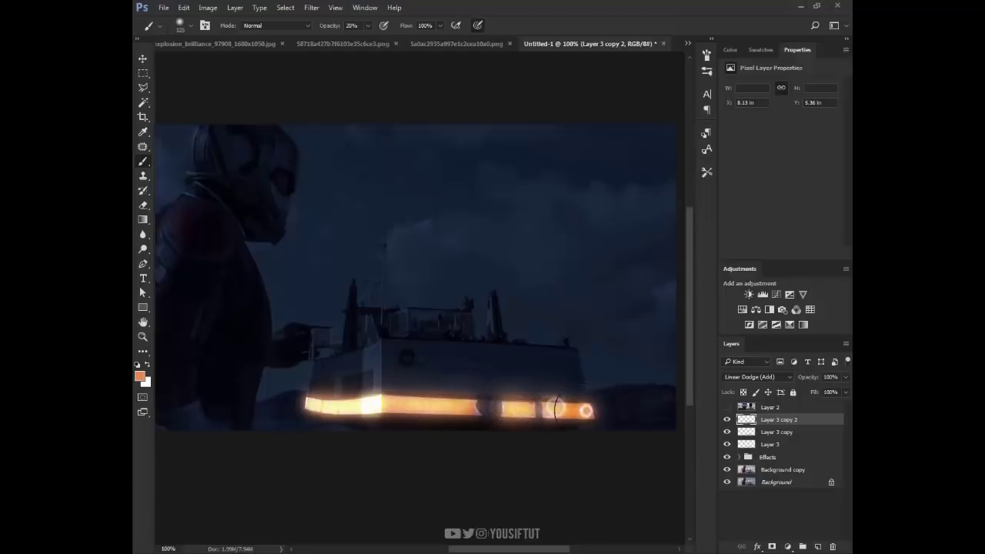
key("bracketleft")
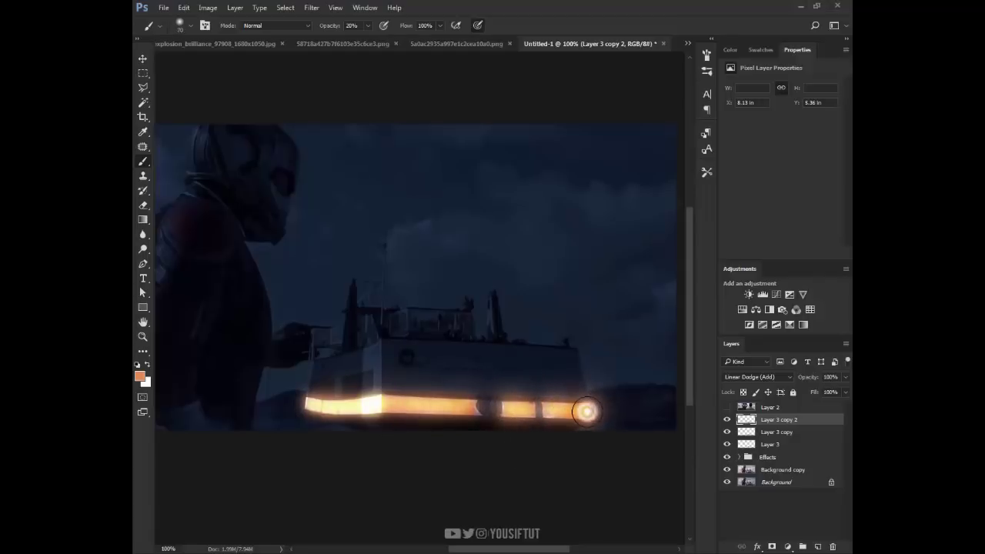
left_click_drag(586, 411, 504, 409)
Add brighter glow spots on the ferry strip with a larger brush.
key("bracketright")
key("bracketright")
key("bracketright")
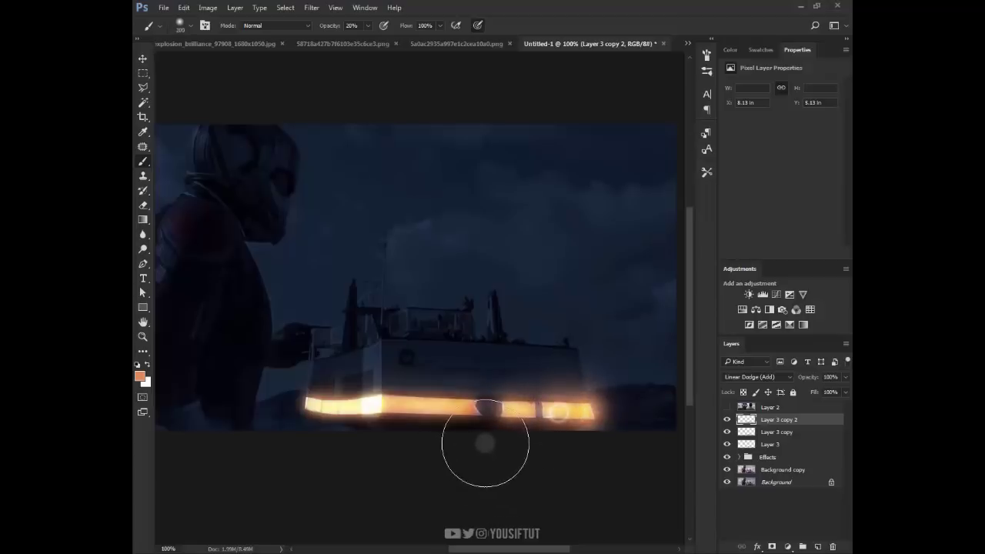
key("bracketleft")
key("bracketleft")
key("bracketleft")
key("bracketleft")
key("bracketleft")
key("bracketleft")
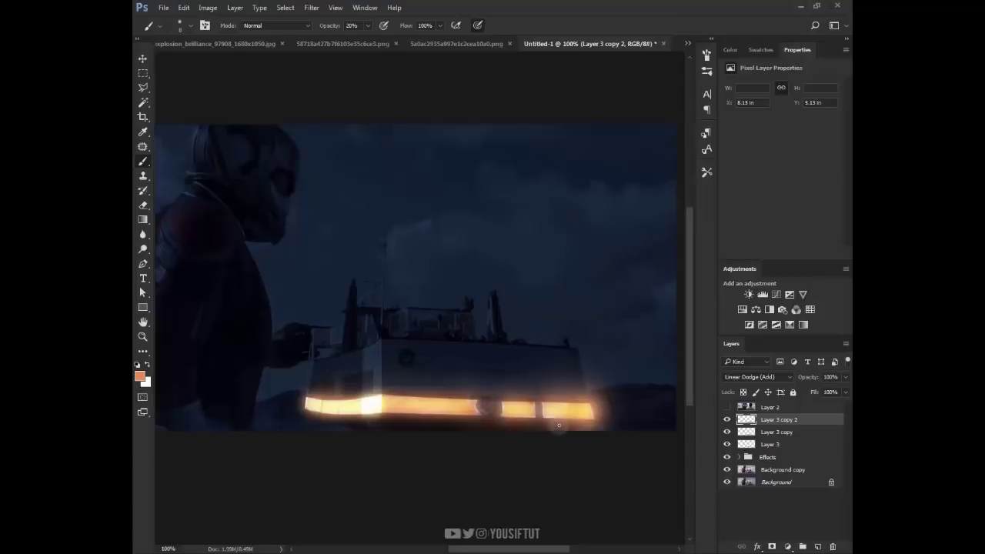
scroll(390, 371, "left", 5)
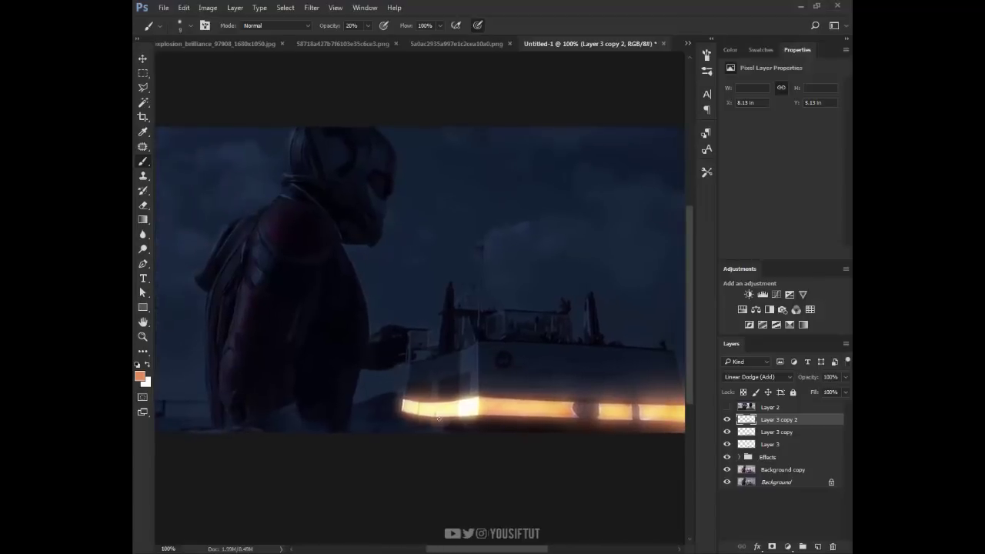
key("bracketright")
key("bracketright")
key("bracketright")
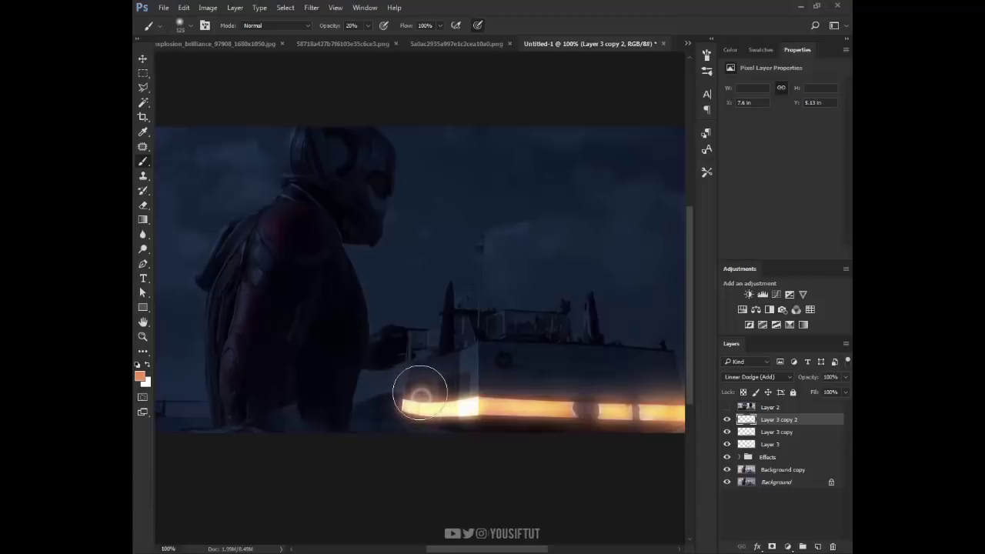
left_click(435, 392)
left_click(470, 396)
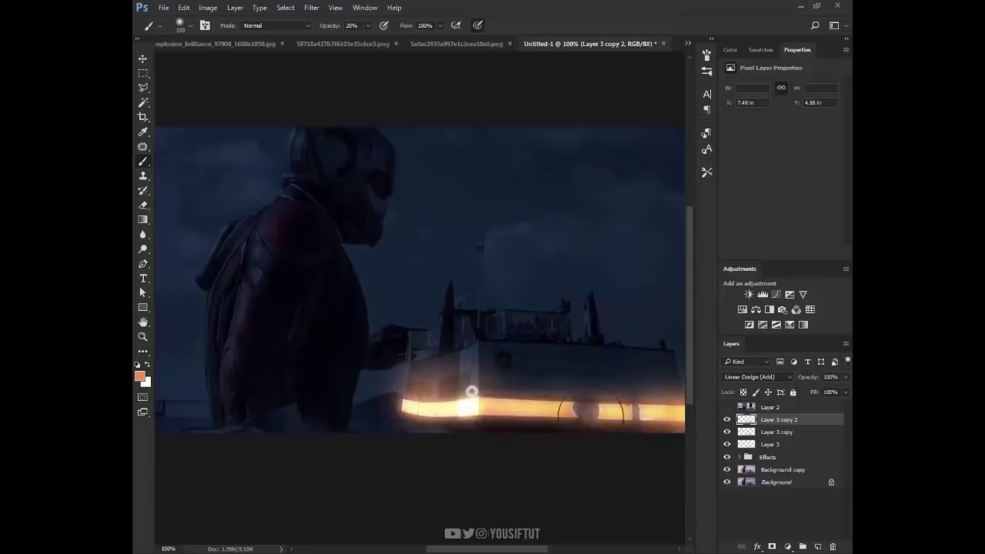
key("bracketleft")
key("bracketleft")
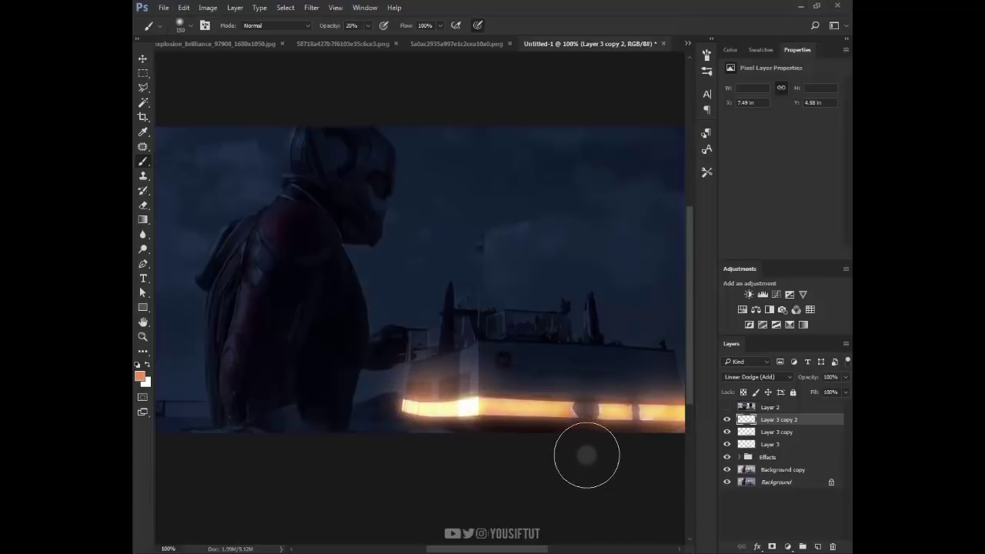
Zoom in on the ferry and the edge of Ant-Man's leg.
key("z")
left_click_drag(241, 207, 411, 457)
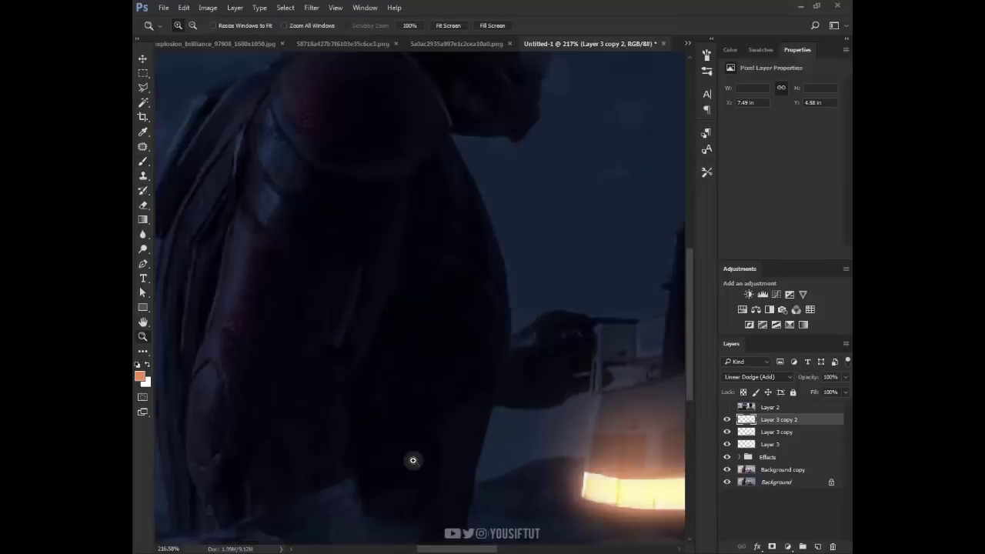
left_click(417, 444)
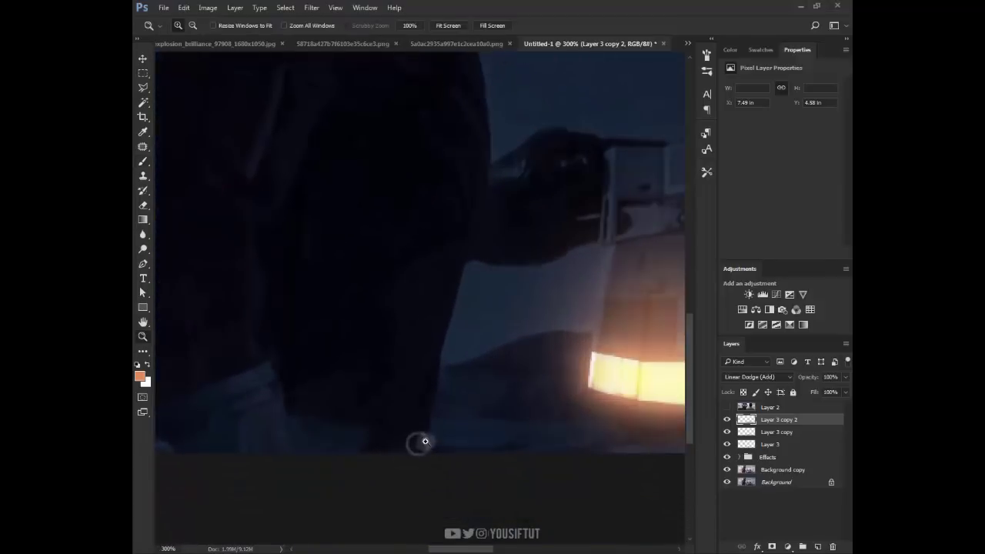
Start a Pen path up the leg's edge, hiding the night effects for clarity.
key("p")
left_click(431, 454)
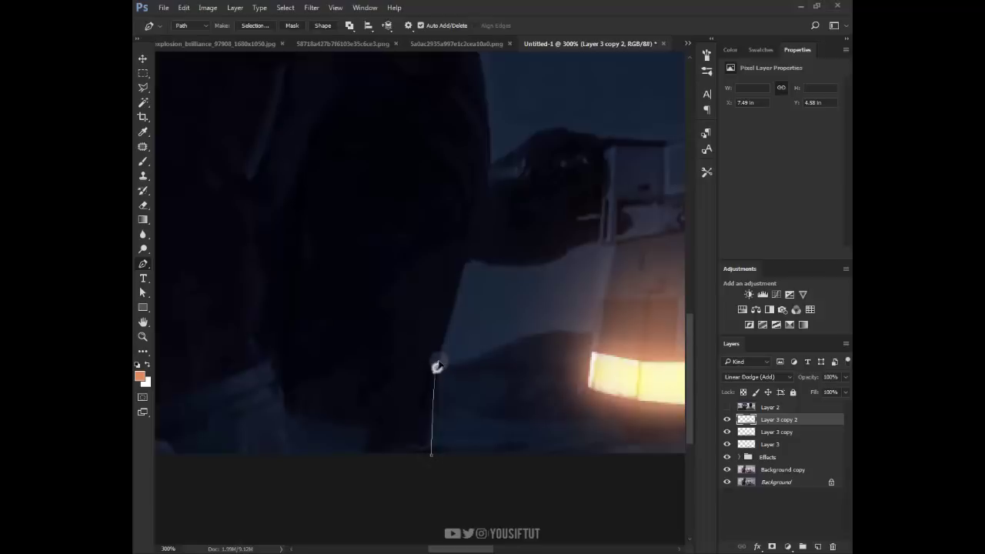
left_click_drag(435, 367, 440, 350)
left_click_drag(470, 242, 473, 209)
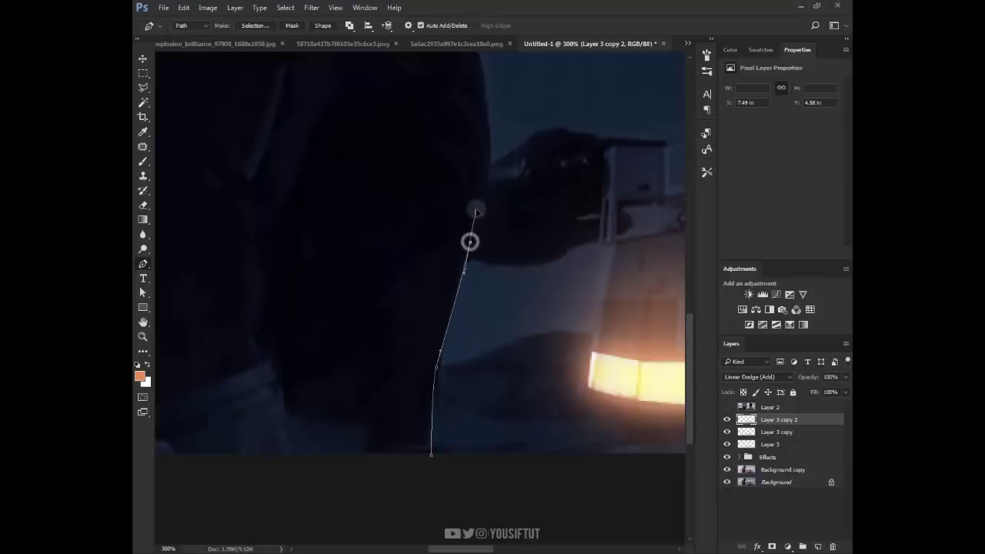
scroll(474, 210, "up", 3)
left_click(726, 456)
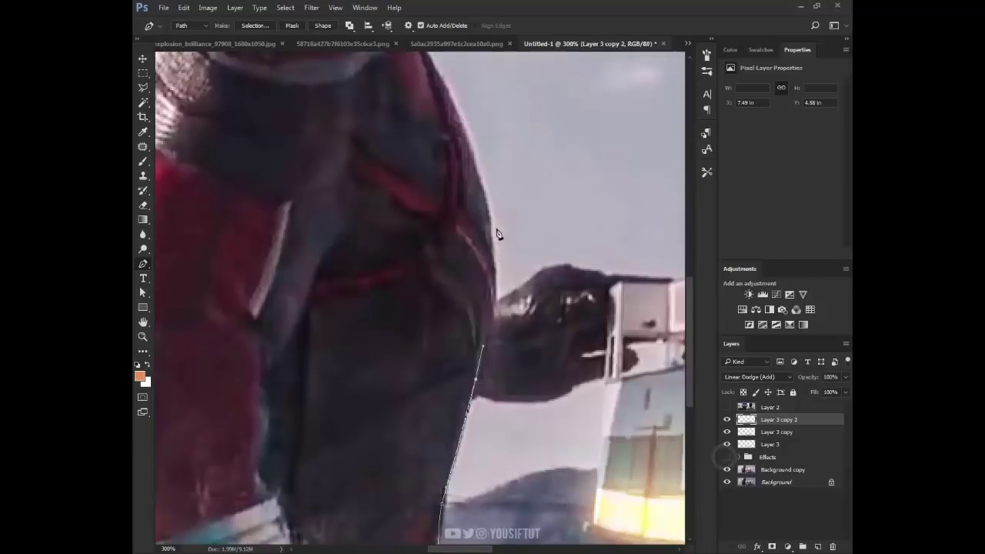
left_click_drag(492, 229, 485, 150)
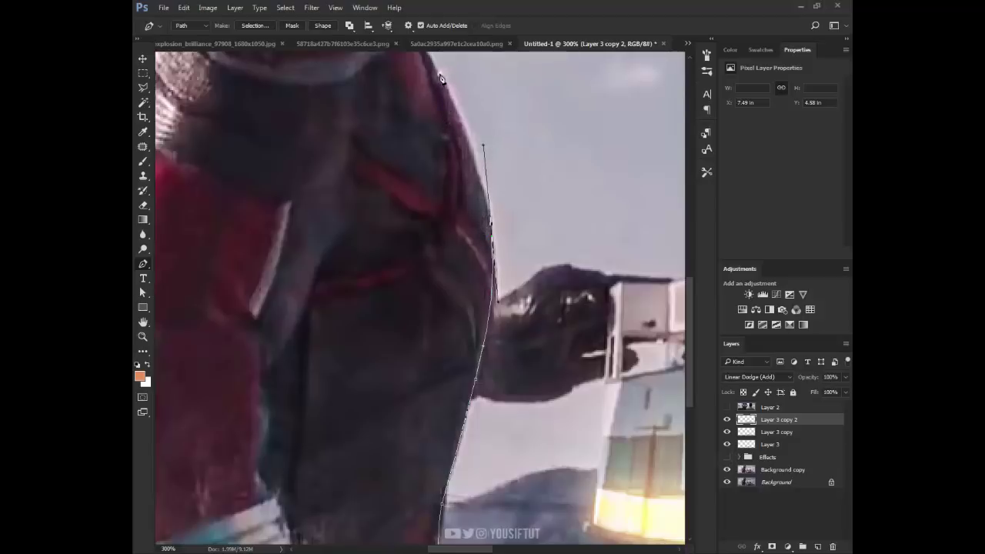
left_click_drag(453, 126, 559, 224)
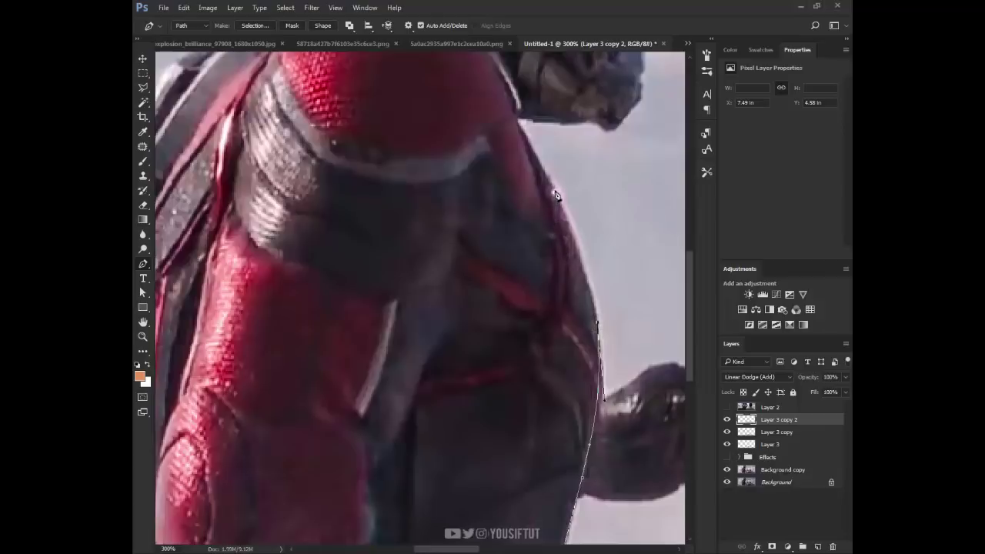
Continue the path around the leg's other side and close it at the bottom.
left_click_drag(553, 191, 532, 154)
mouse_move(457, 159)
left_mouse_down()
mouse_move(439, 254)
mouse_move(464, 231)
mouse_move(471, 248)
left_mouse_up()
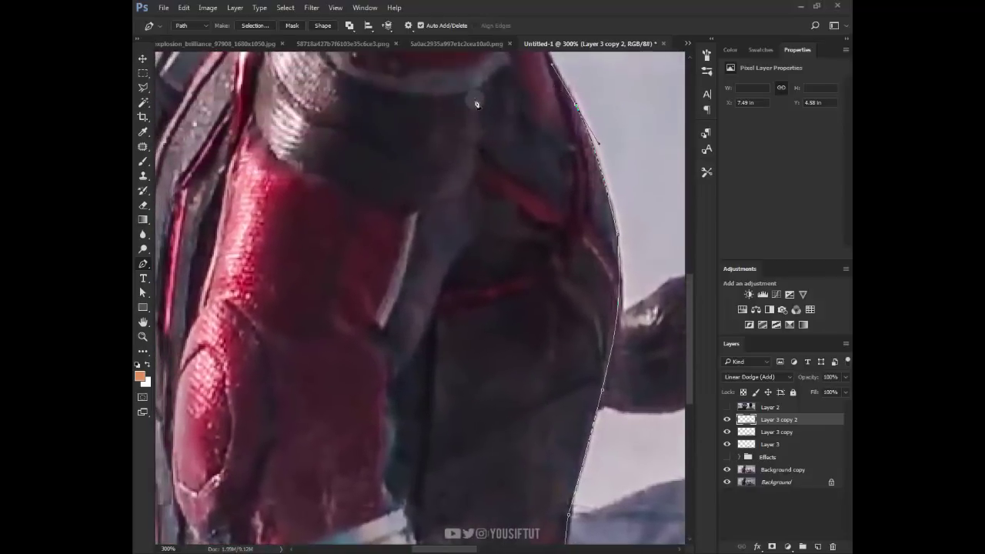
mouse_move(451, 264)
left_mouse_down()
mouse_move(461, 301)
mouse_move(453, 242)
left_mouse_up()
left_click(451, 241)
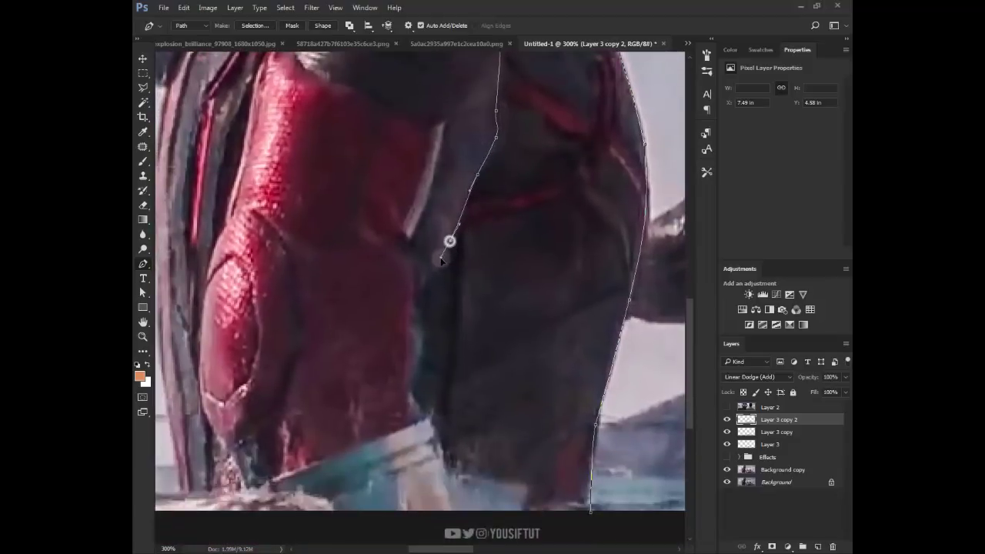
mouse_move(419, 292)
left_mouse_down()
mouse_move(415, 317)
mouse_move(412, 310)
left_mouse_up()
left_click_drag(419, 342, 431, 404)
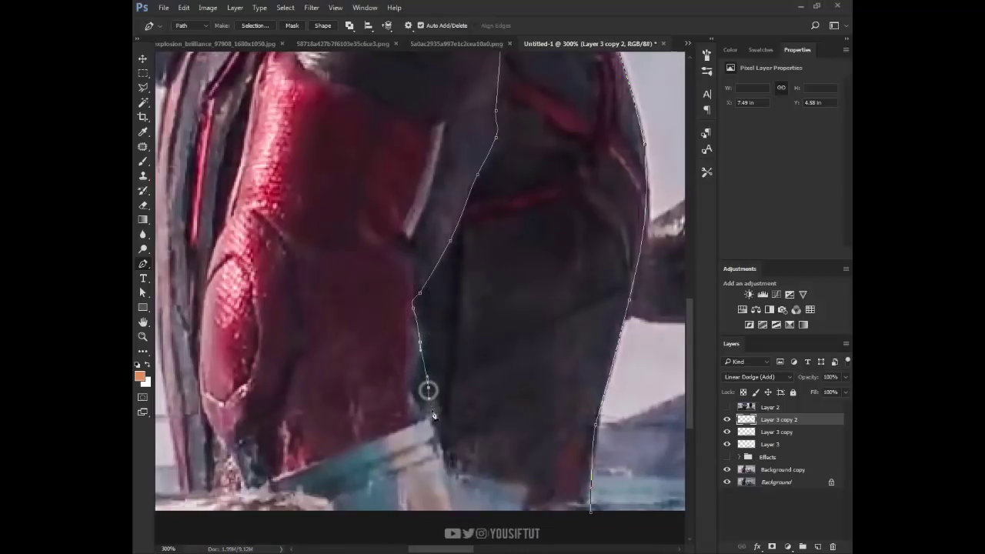
left_click(428, 389)
scroll(441, 454, "down", 3)
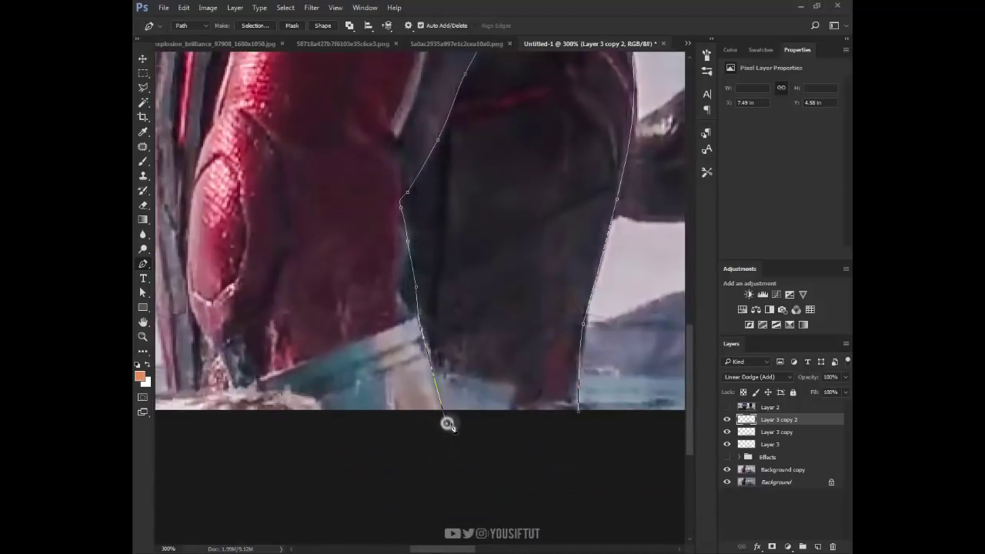
left_click(446, 422)
Convert the path to a selection without feathering and fit the image in view.
right_click(536, 295)
left_click(597, 86)
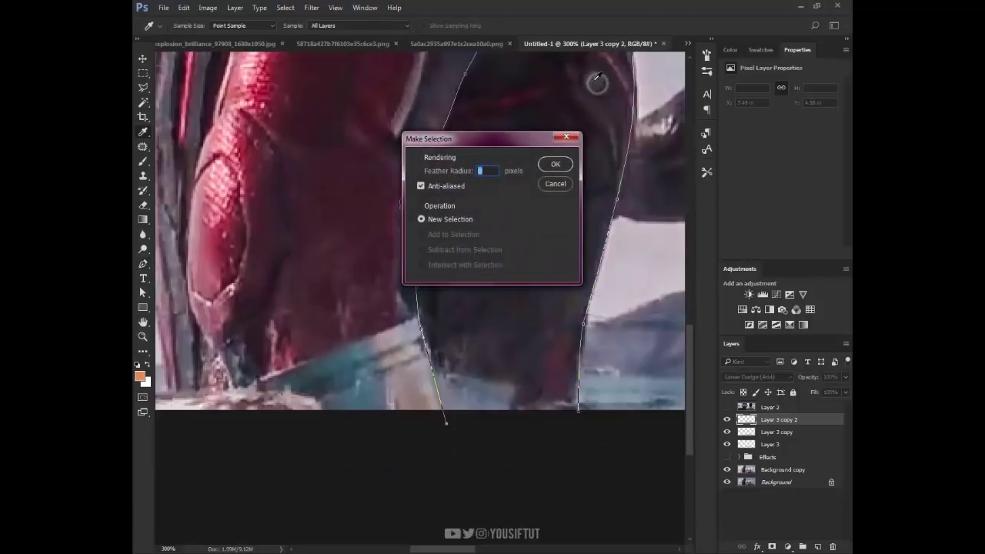
key("Return")
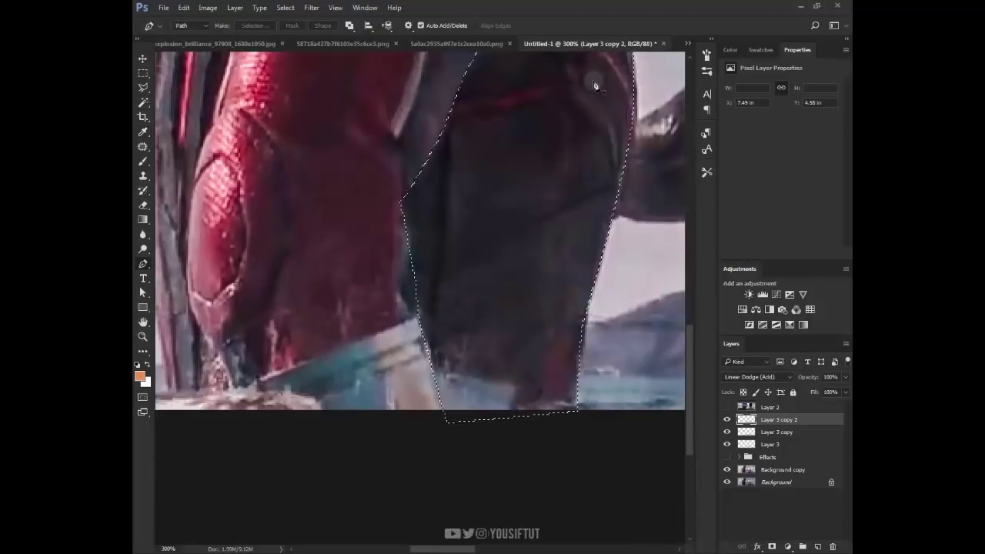
key("ctrl+0")
Show the night effects again and zoom in on the ferry beside the leg.
key("z")
left_click(403, 329)
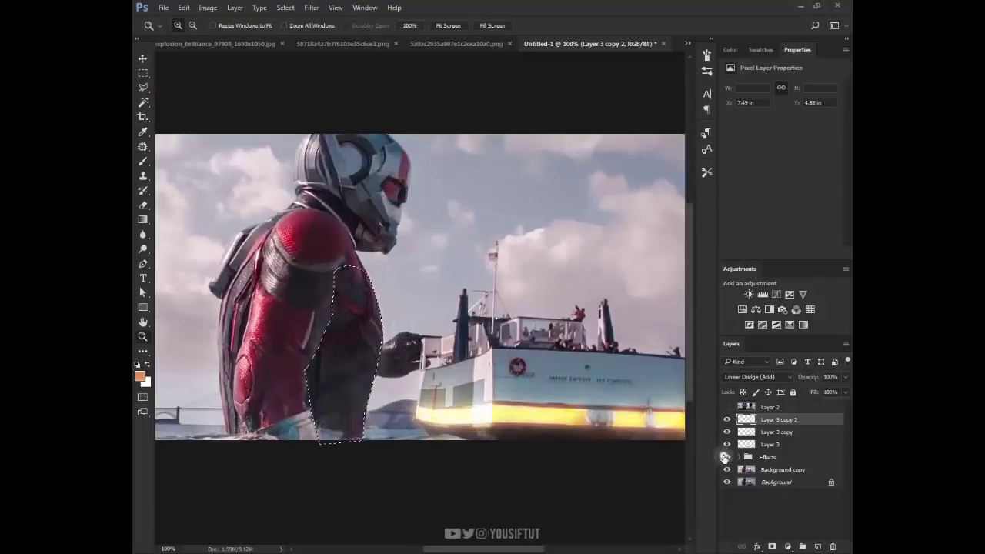
left_click(726, 457)
left_click(385, 396)
Add a new Layer 4 in Linear Dodge (Add) mode.
key("b")
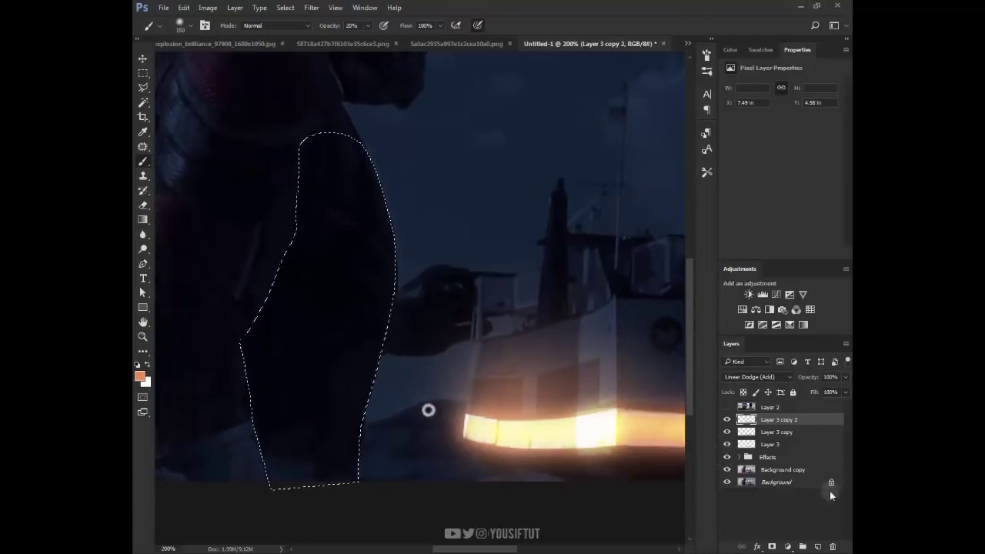
left_click(818, 545)
left_click(784, 377)
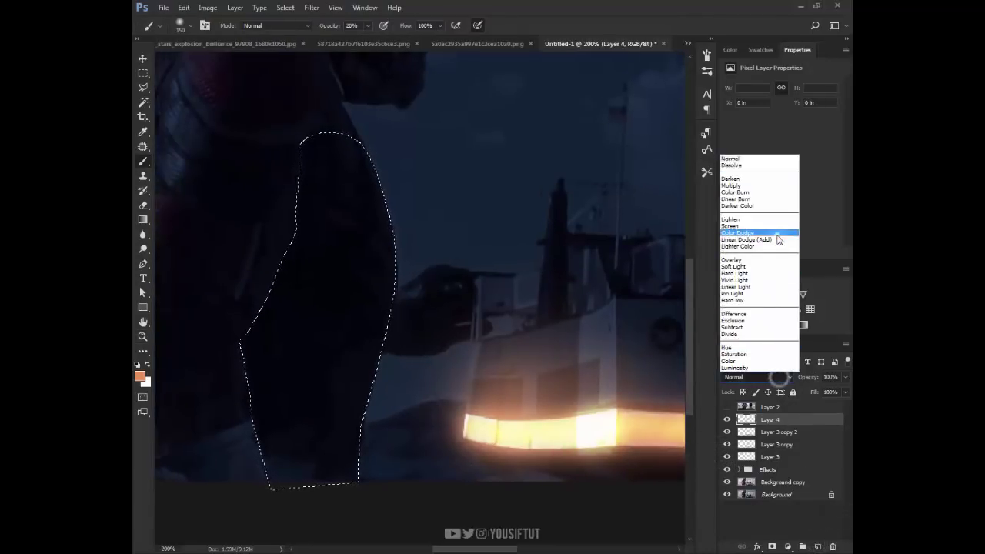
left_click(780, 240)
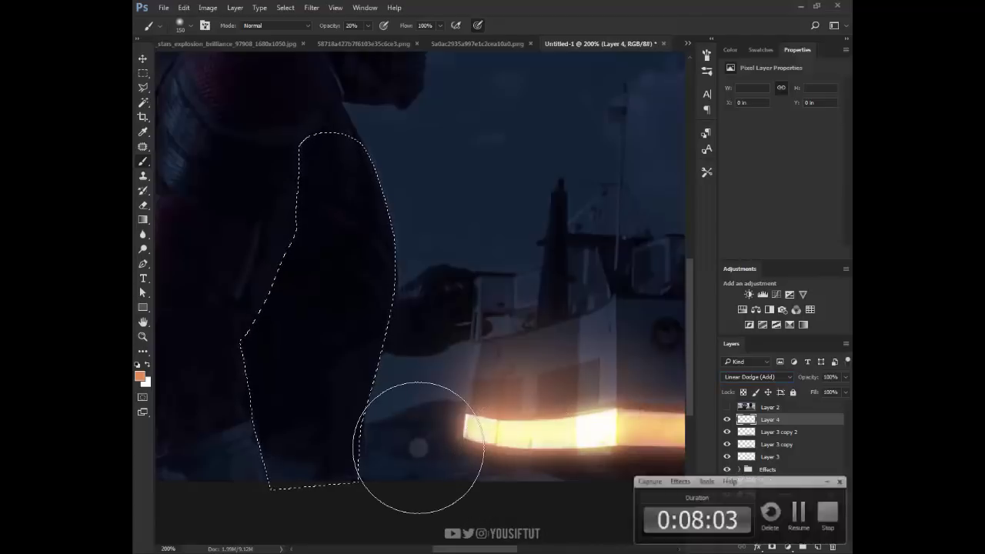
Paint glow on the hull beside the leg, undoing the last stroke.
key("bracketleft")
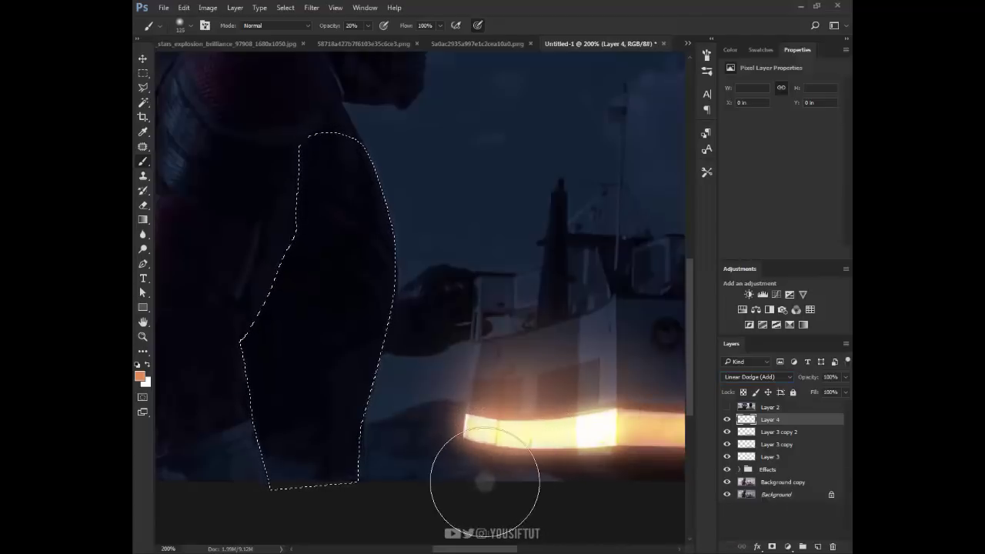
key("bracketleft")
key("bracketleft")
left_click_drag(408, 387, 429, 314)
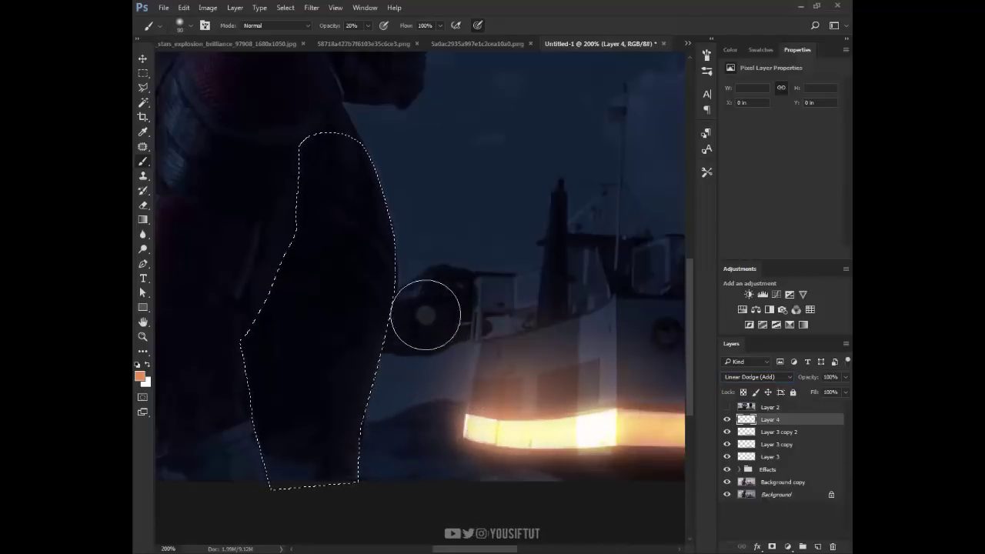
key("bracketright")
key("bracketright")
key("bracketright")
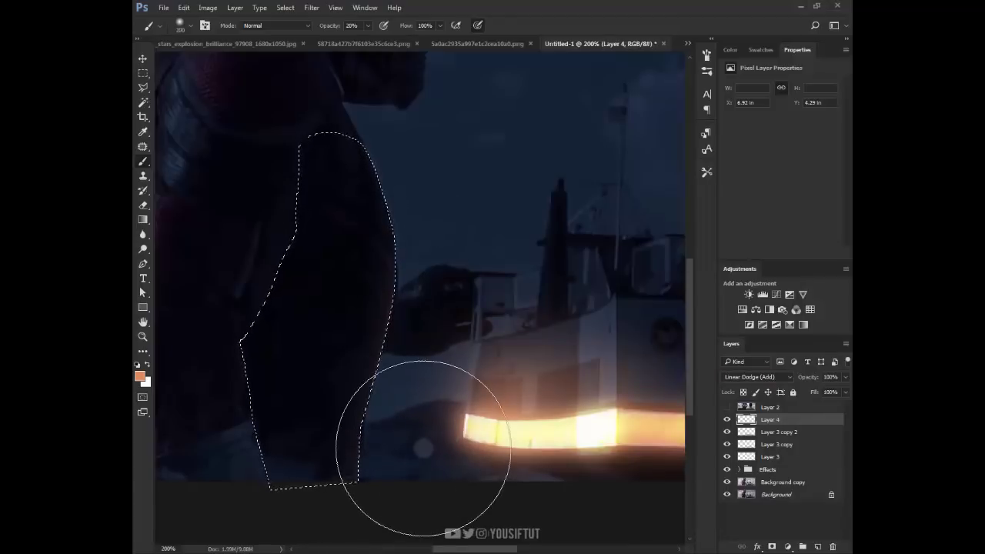
key("bracketleft")
key("bracketleft")
key("bracketleft")
key("bracketleft")
mouse_move(374, 473)
left_mouse_down()
mouse_move(369, 446)
mouse_move(391, 370)
left_mouse_up()
key("ctrl+z")
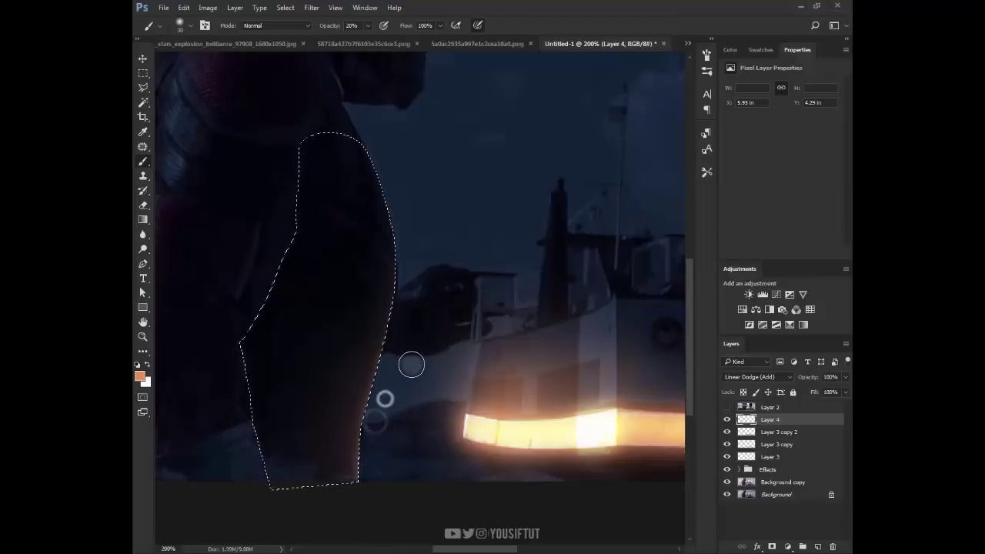
Zoom to 200% on the leg and invert the selection to exclude it.
key("z")
left_click(449, 365)
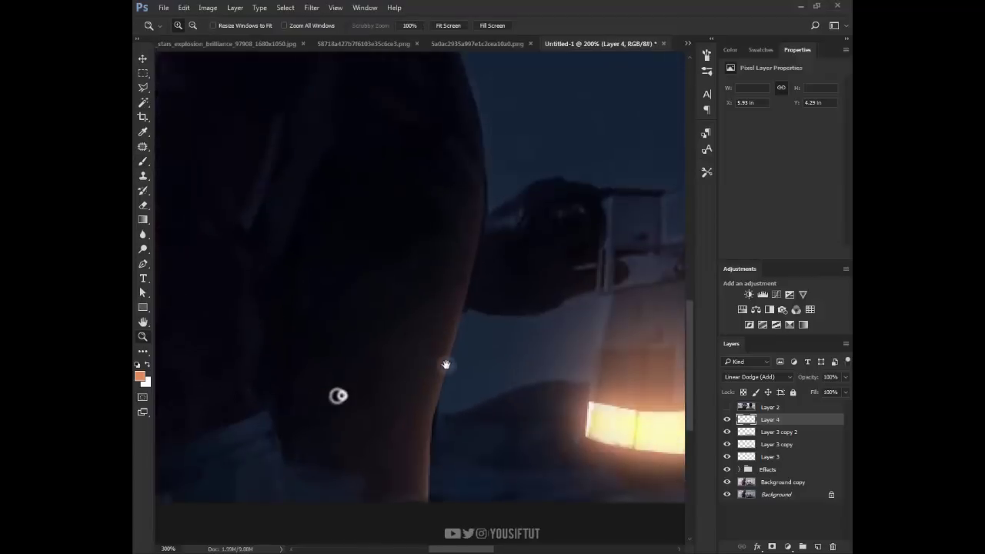
left_click(448, 364, "alt")
left_click(285, 7)
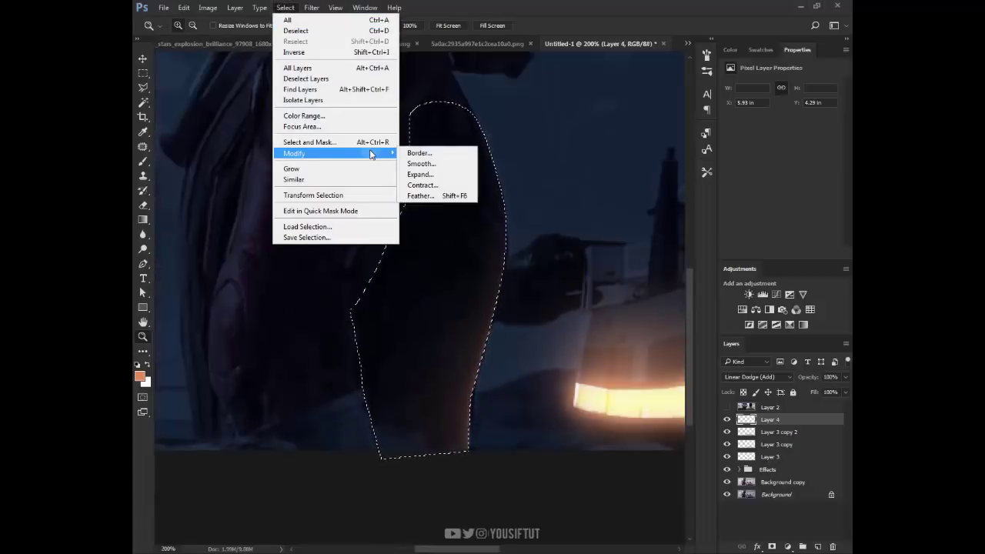
left_click(350, 53)
Paint a faint warm glow along the leg's lower and left edges.
key("b")
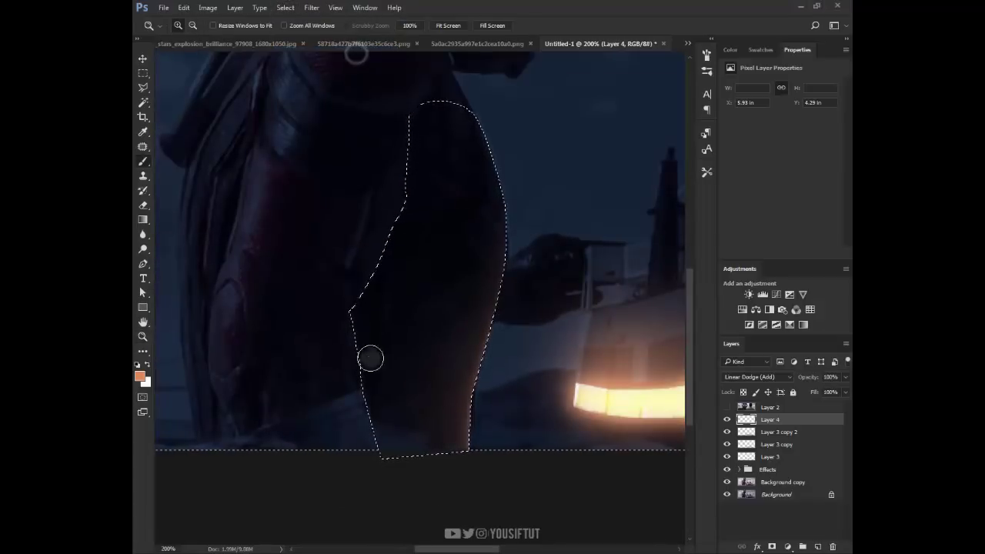
left_click_drag(380, 416, 386, 271)
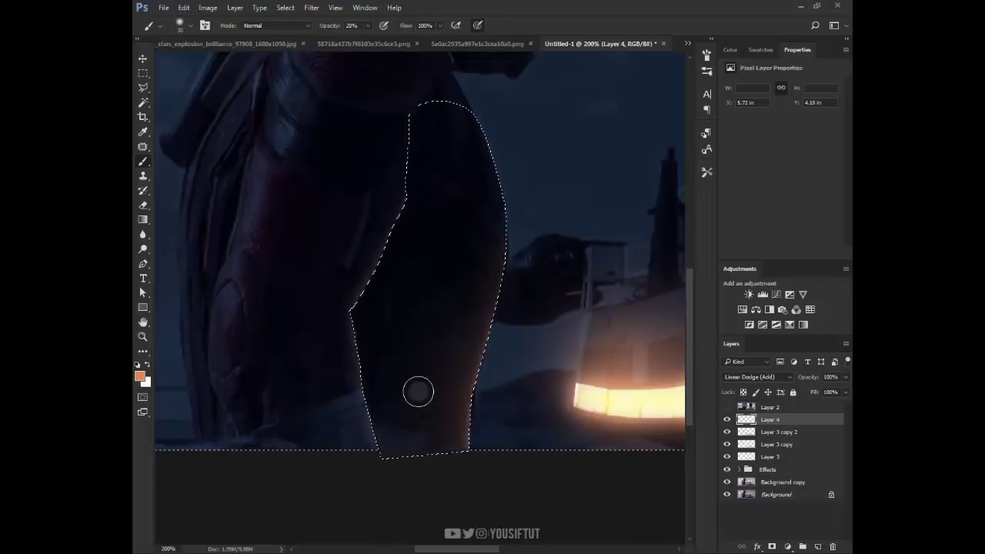
key("bracketright")
key("bracketright")
key("bracketright")
key("bracketleft")
left_click_drag(413, 436, 403, 428)
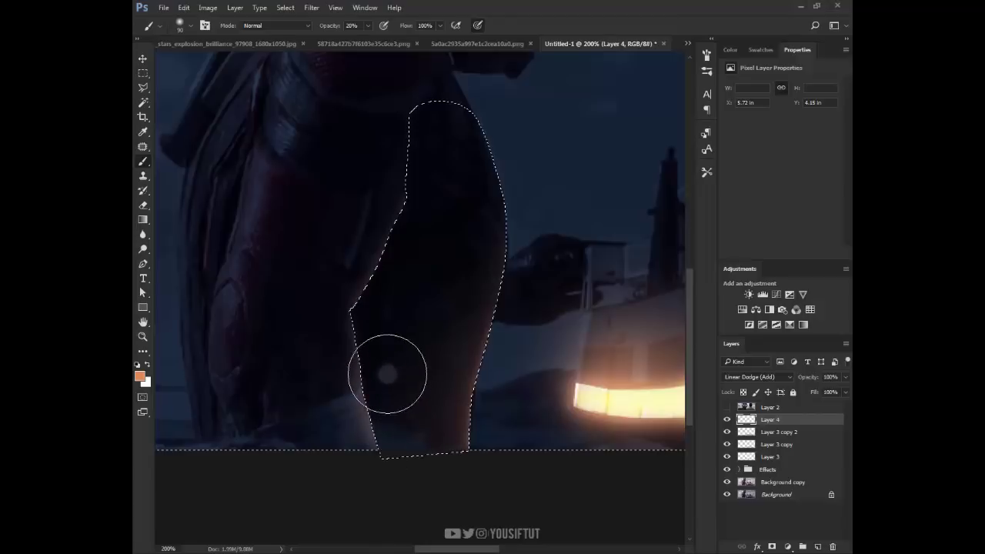
key("bracketleft")
key("bracketleft")
key("bracketleft")
key("ctrl+z")
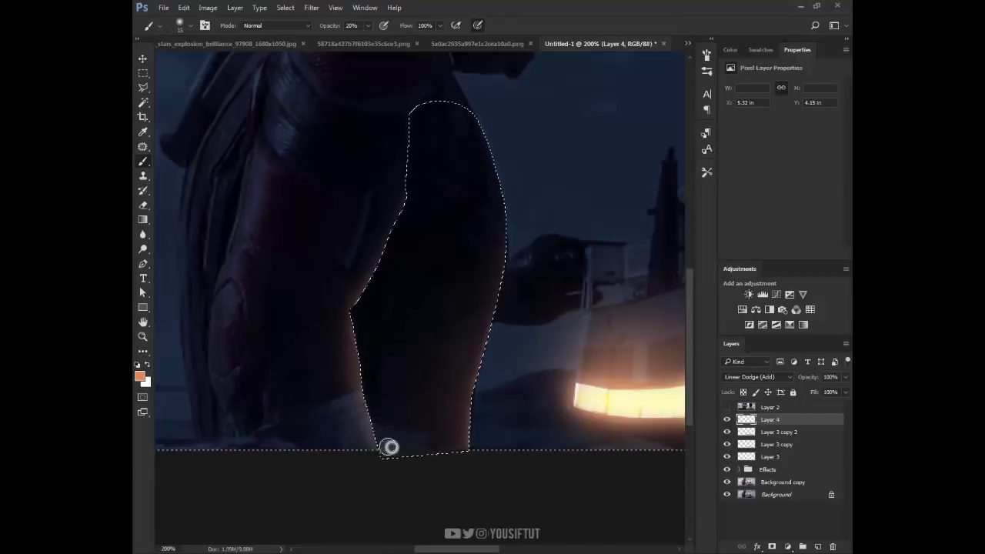
key("bracketright")
left_click_drag(377, 414, 377, 369)
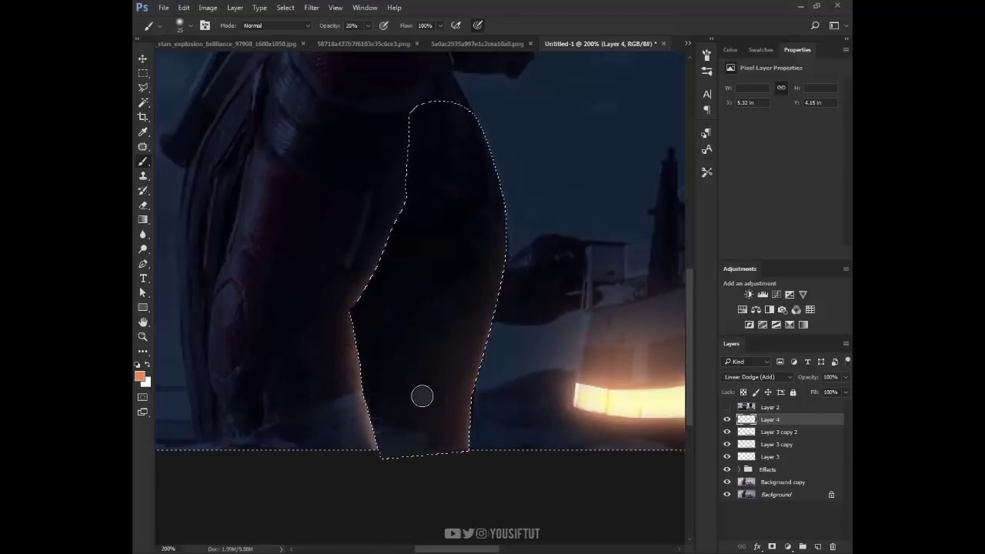
Zoom out, then zoom in on the figure's lower leg.
key("z")
left_click(519, 412, "alt")
left_click_drag(319, 248, 446, 457)
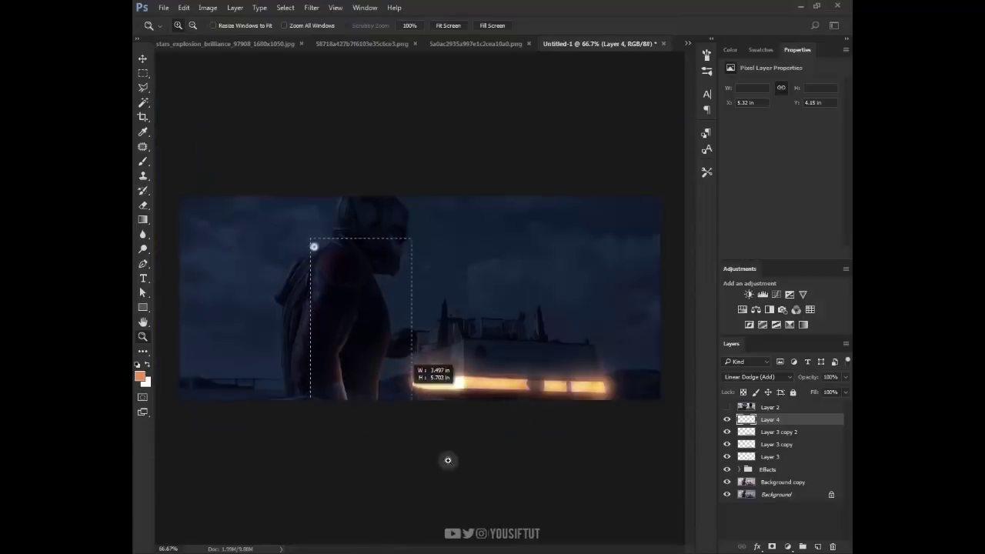
right_click(142, 233)
Blur the leg glow with the Blur tool sized up to 80, then zoom to 100%.
left_click(188, 234)
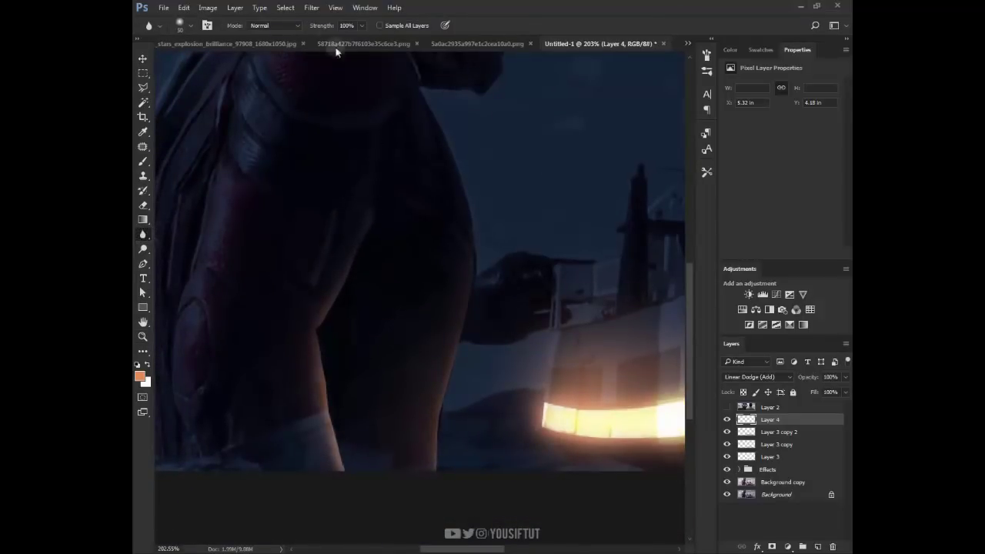
key("bracketright")
key("bracketright")
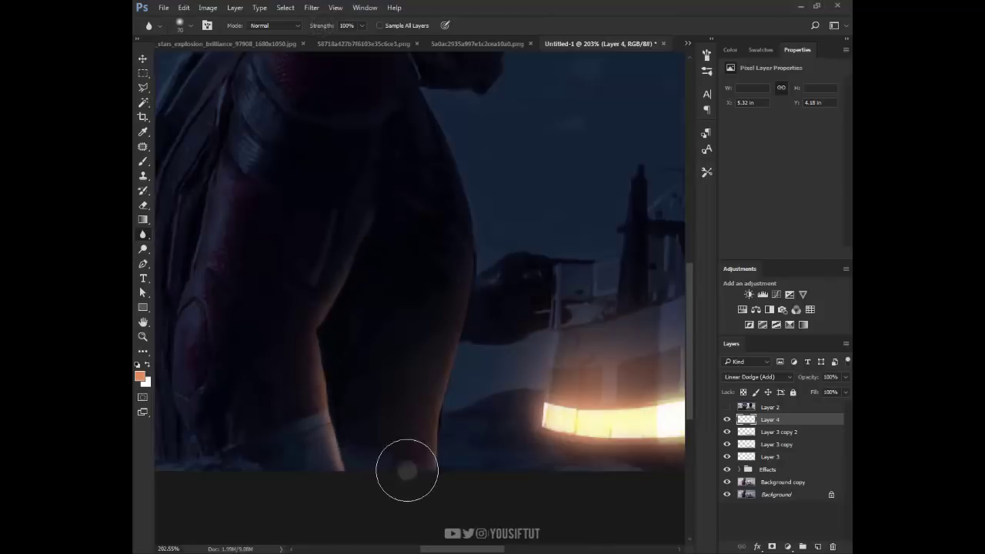
key("bracketright")
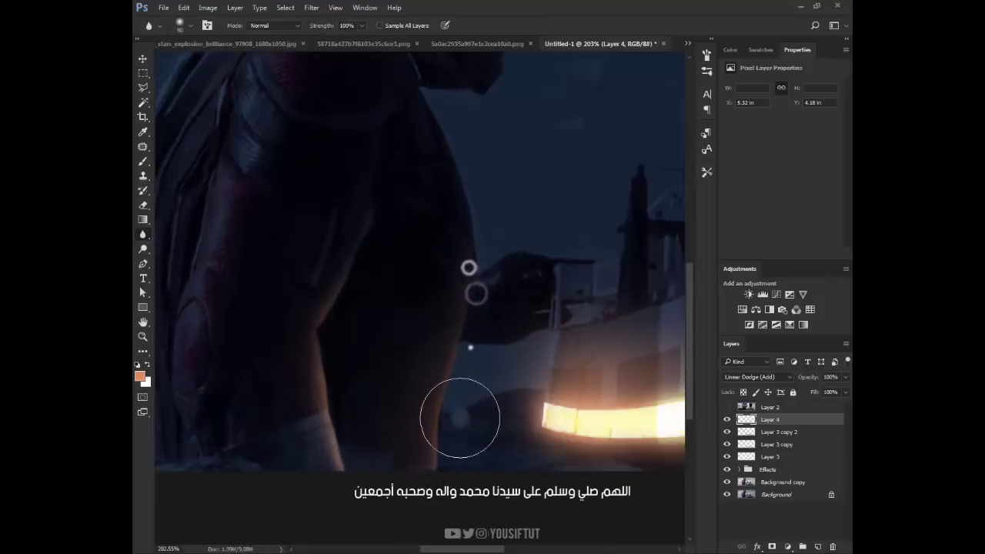
key("z")
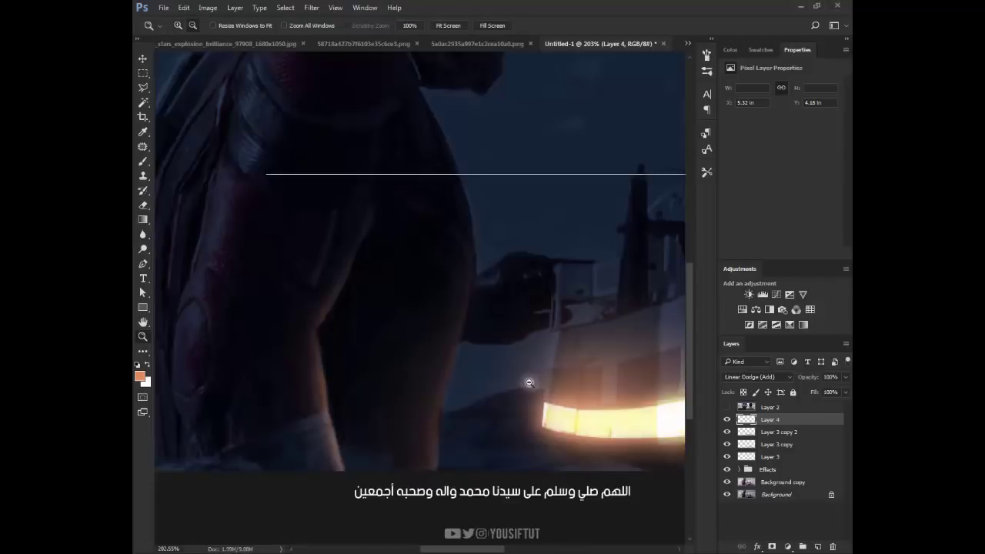
left_click(529, 382, "alt")
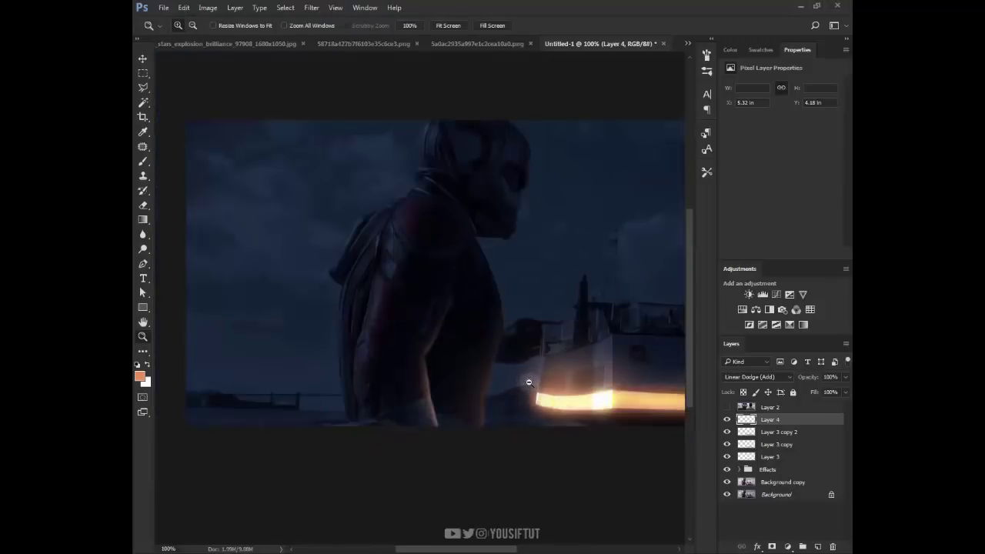
left_click(285, 8)
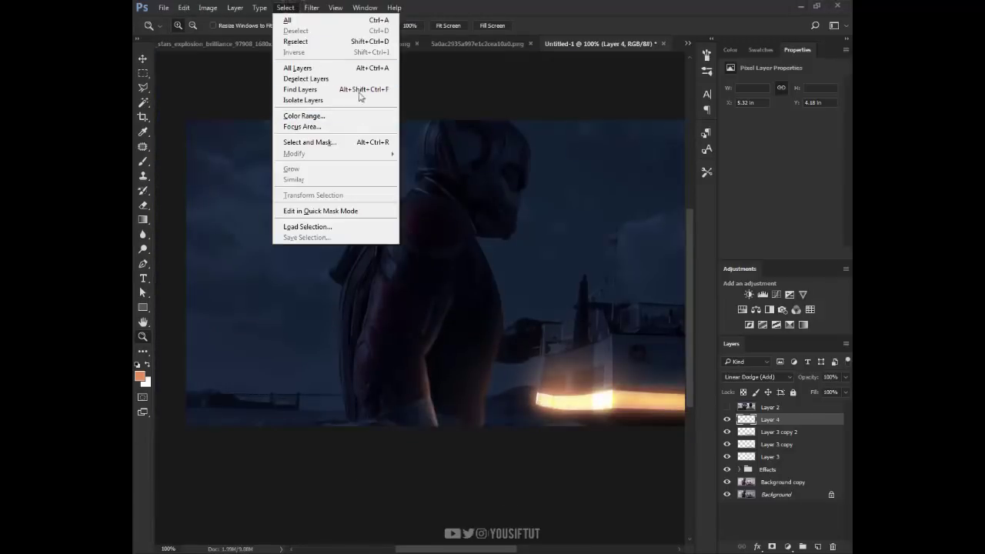
Reselect the leg and add a layer mask to the Effects group.
left_click(384, 41)
key("r")
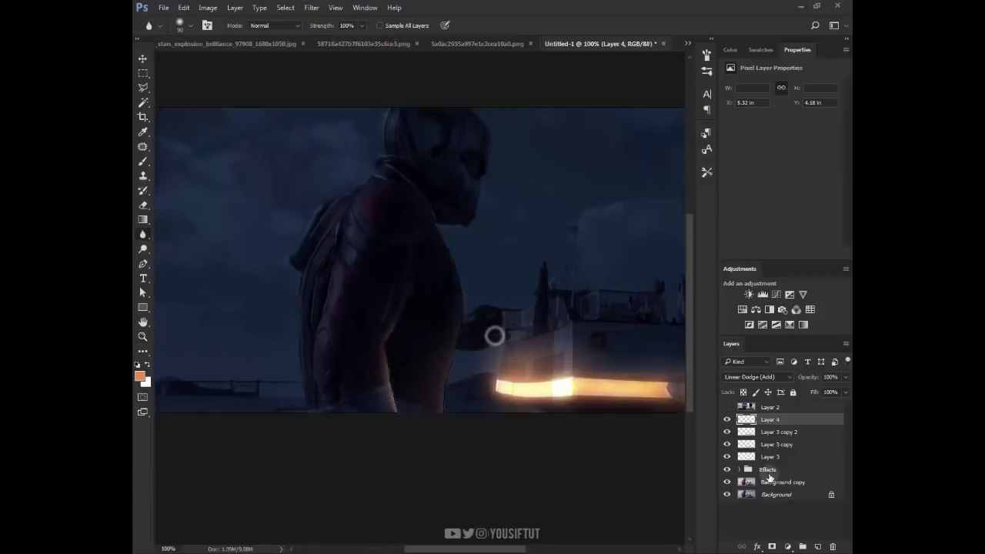
left_click(769, 469)
left_click(772, 546)
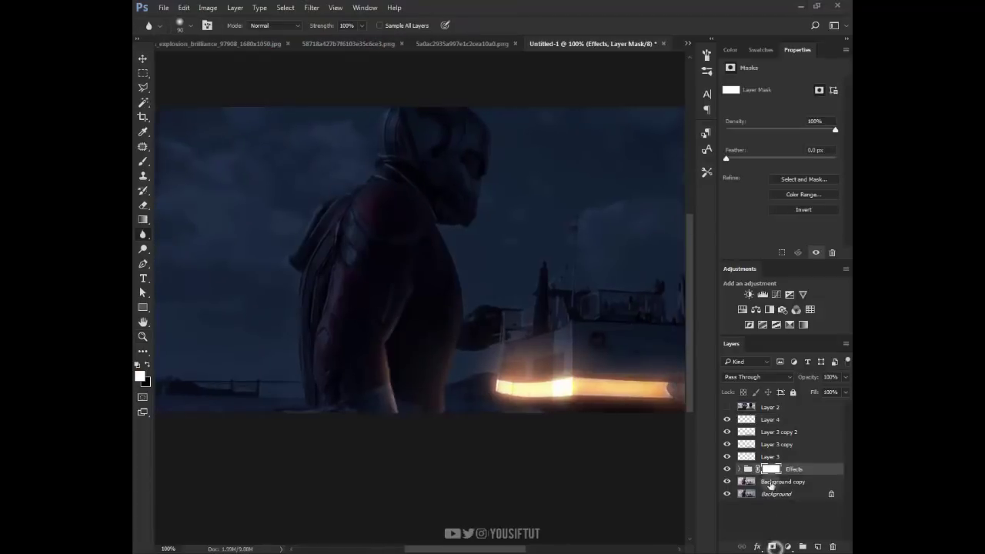
Reselect the leg, zoom to 200%, and invert the selection.
left_click(286, 8)
left_click(308, 41)
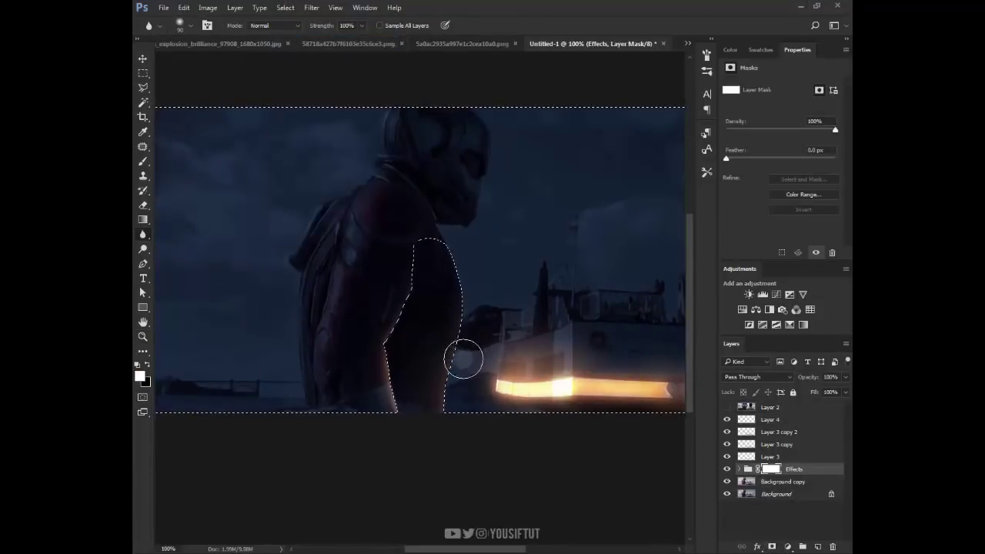
key("z")
left_click(399, 381)
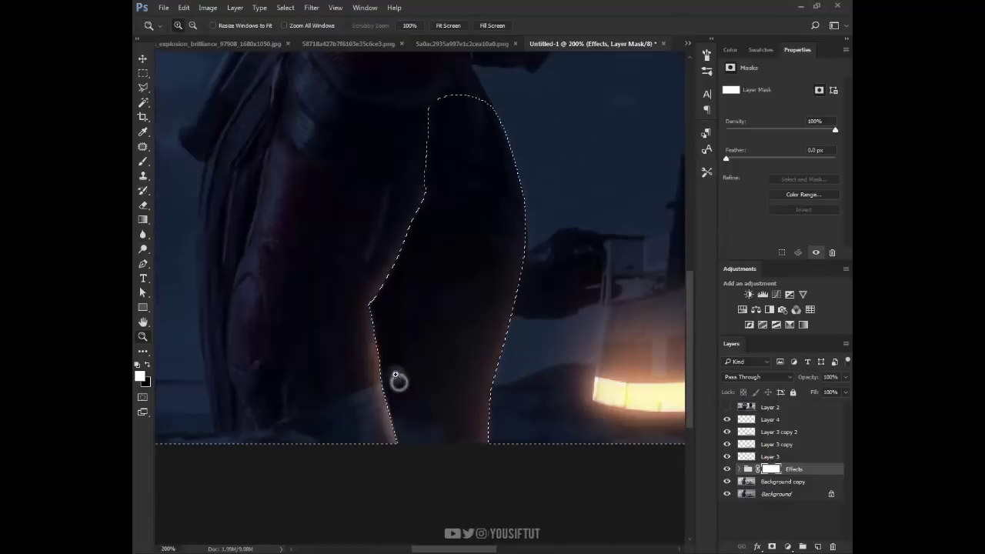
left_click(292, 9)
left_click(304, 52)
Paint into the Effects mask beside the leg with a 125–175 brush, then deselect.
key("b")
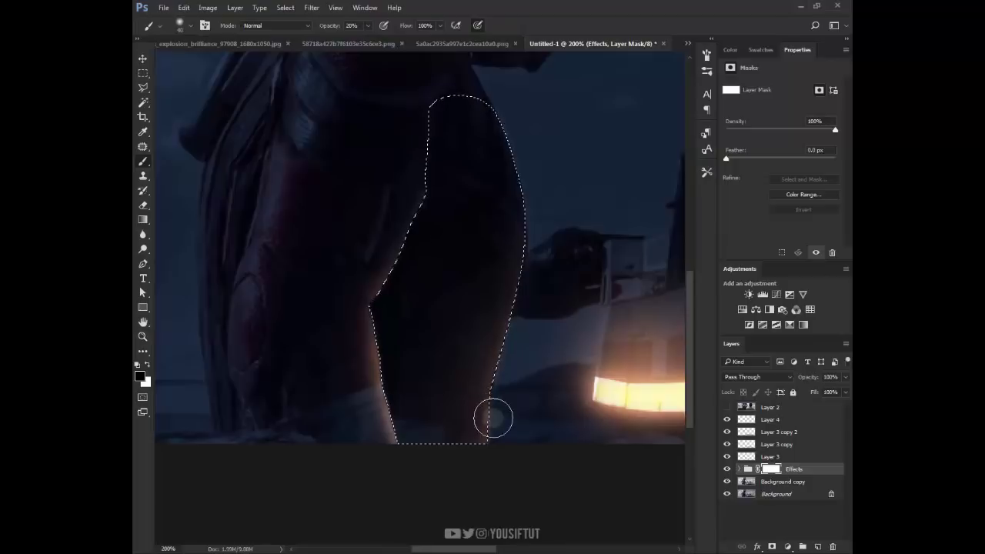
left_click_drag(497, 437, 569, 200)
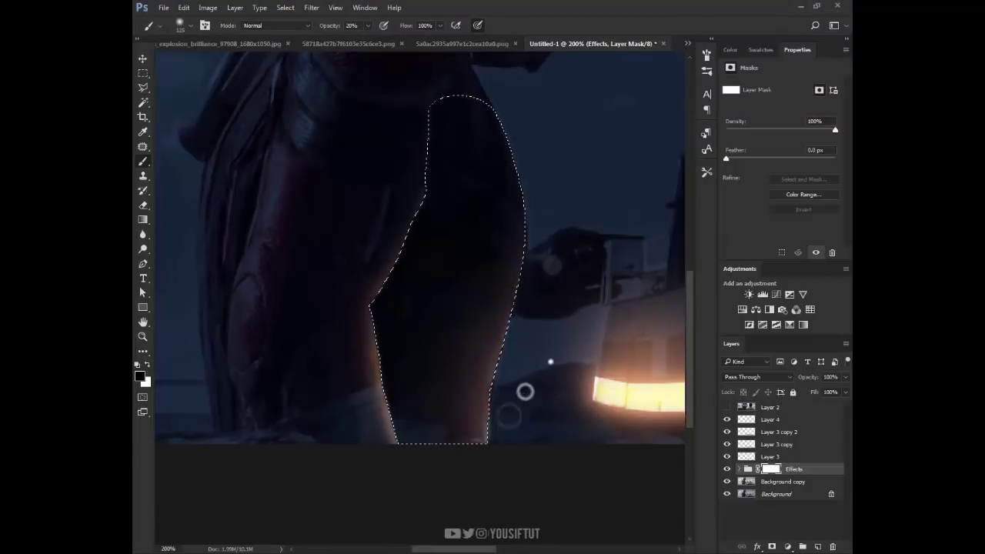
key("bracketright")
key("bracketright")
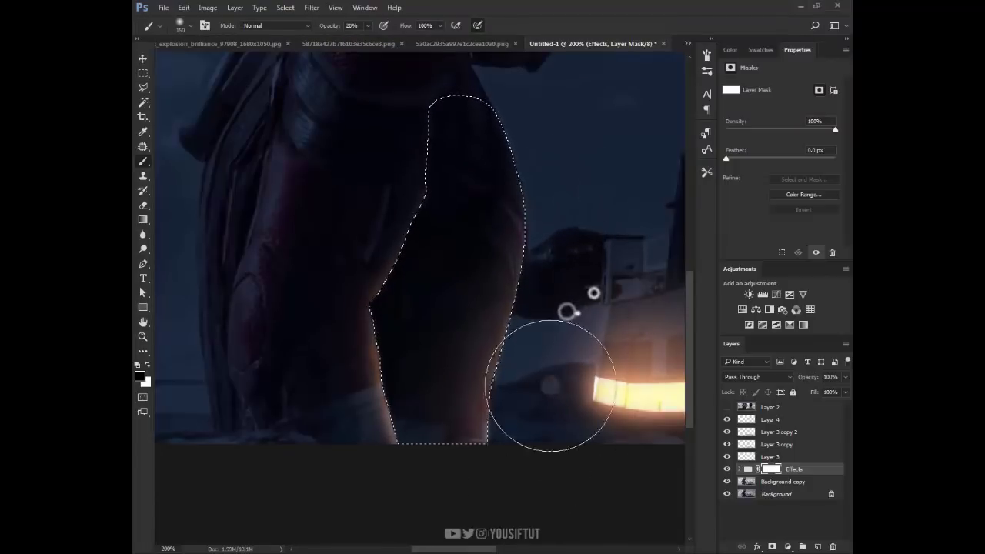
key("bracketright")
key("bracketleft")
key("bracketleft")
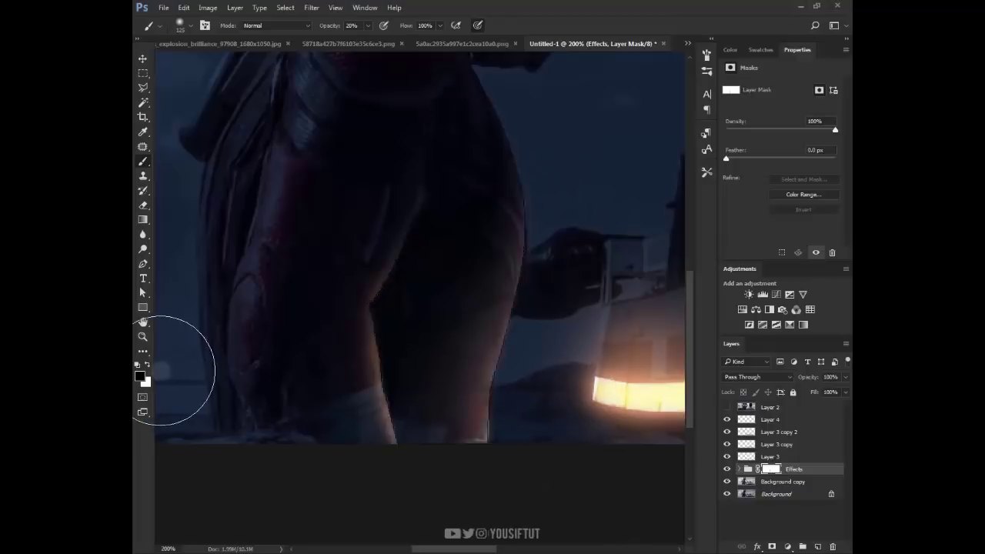
left_click(286, 7)
left_click(308, 49)
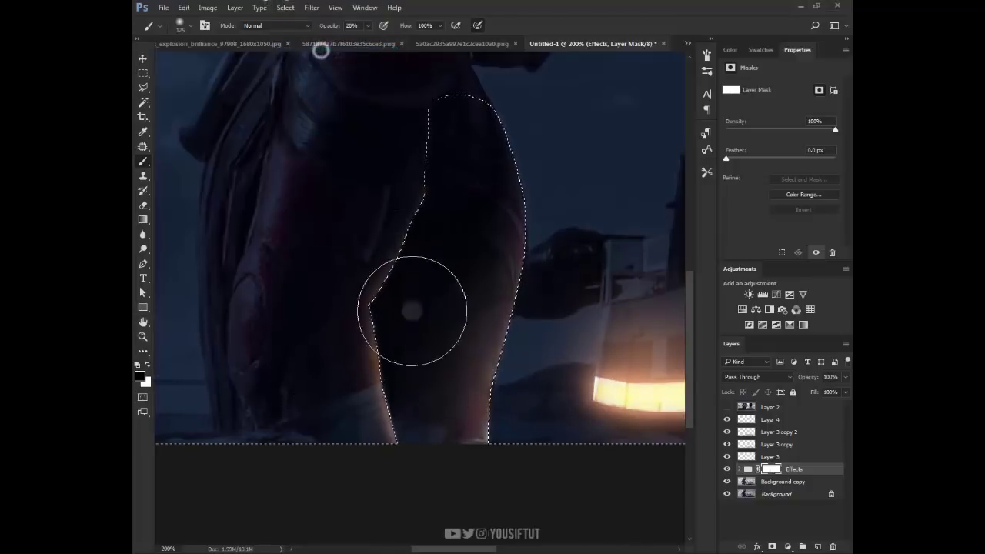
key("bracketleft")
key("bracketleft")
key("bracketleft")
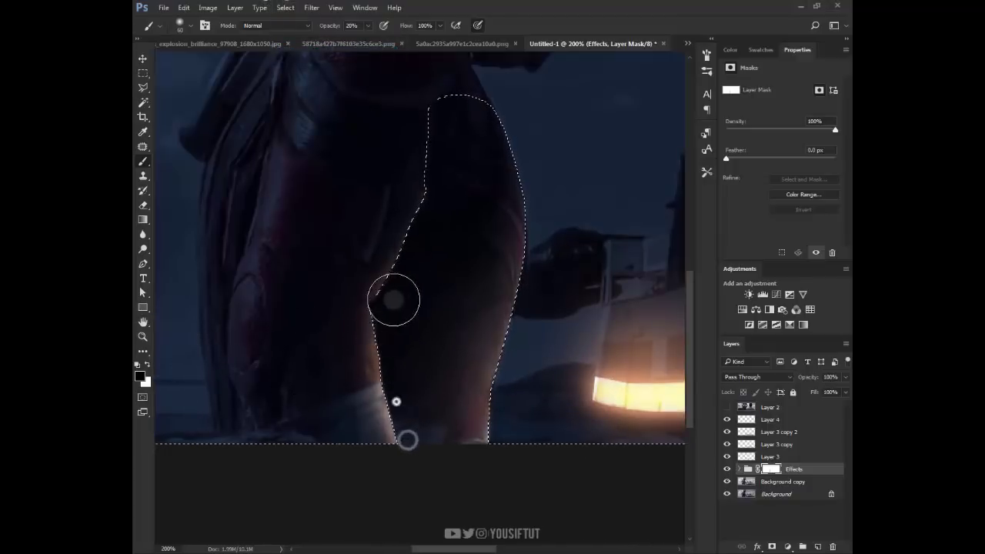
key("ctrl+d")
key("bracketright")
key("bracketright")
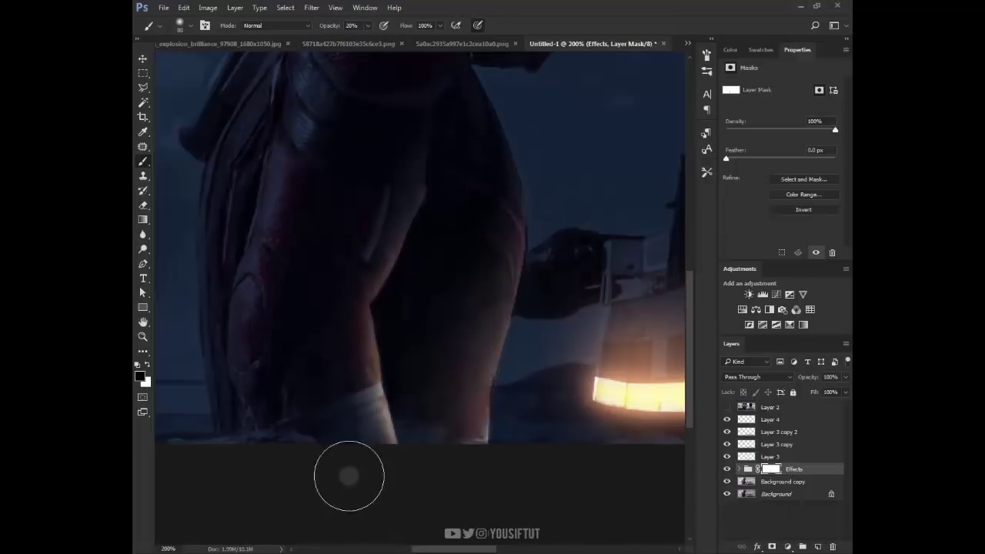
Soften the mask around the shoulder with the Blur tool and return to 100% view.
key("z")
left_click(413, 373, "alt")
left_click(413, 371, "alt")
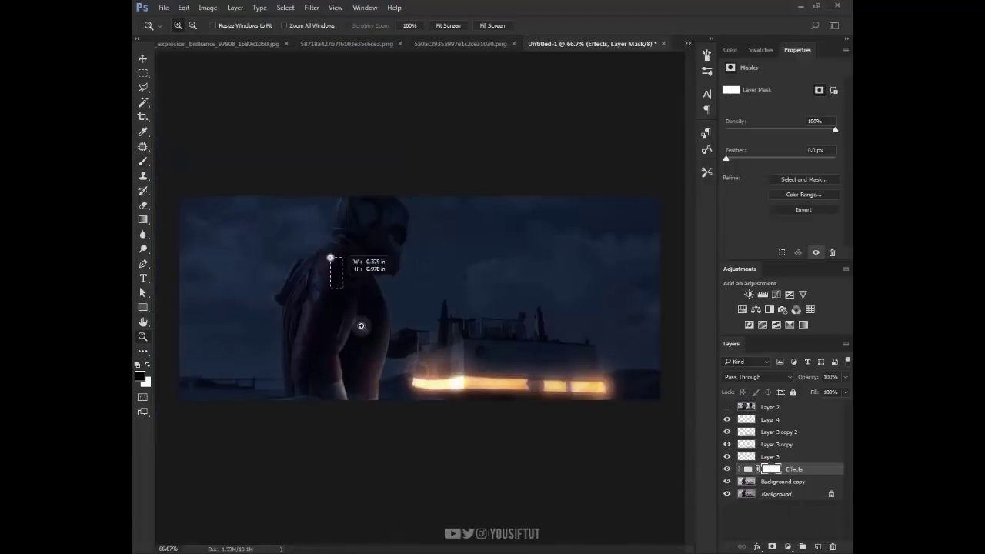
left_click_drag(342, 288, 342, 288)
key("b")
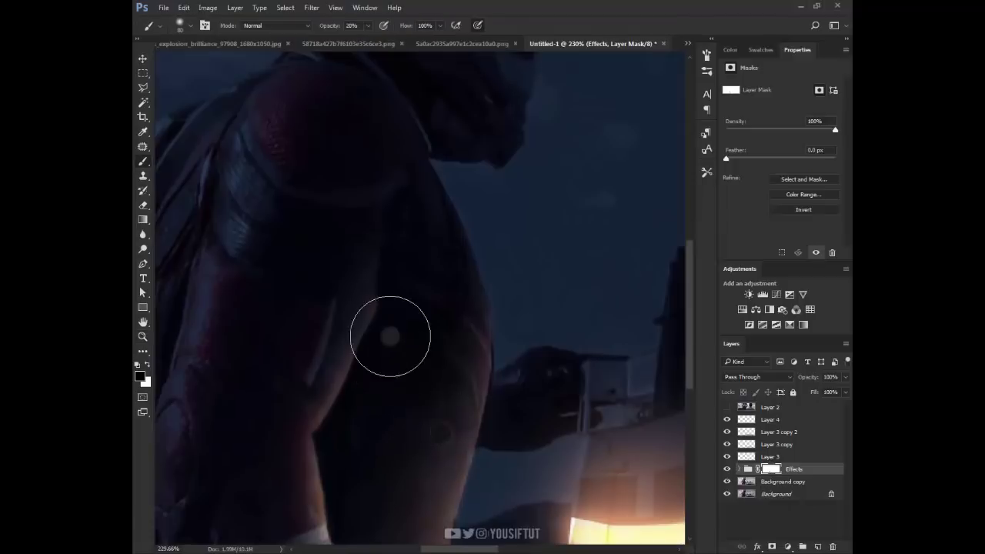
left_click(142, 234)
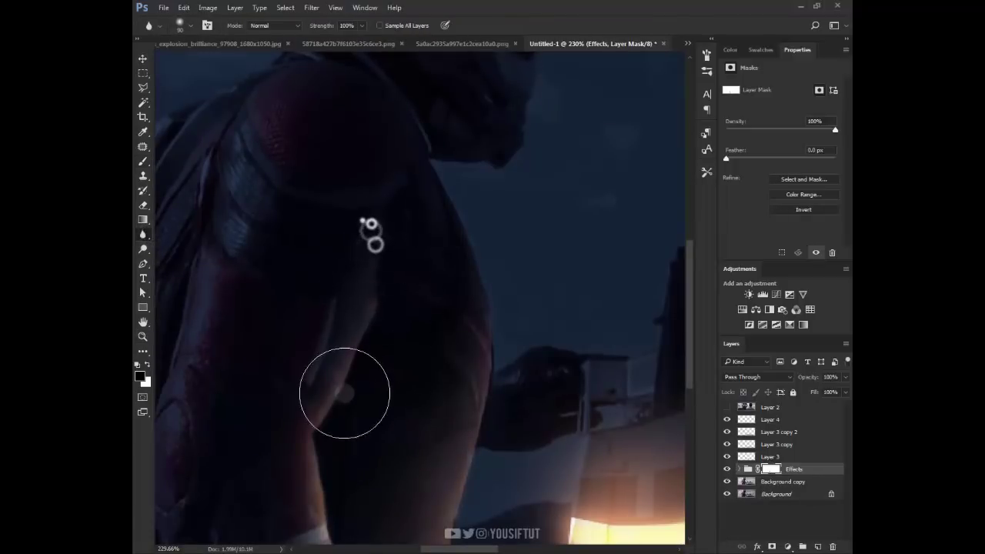
scroll(323, 462, "down", 3)
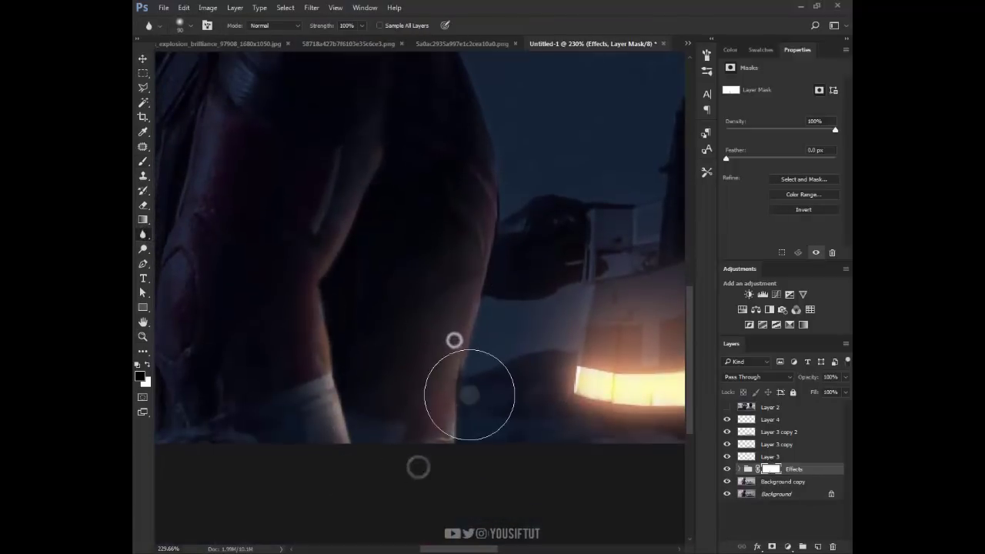
key("z")
left_click(474, 386, "alt")
left_click(474, 386, "alt")
left_click(473, 387, "alt")
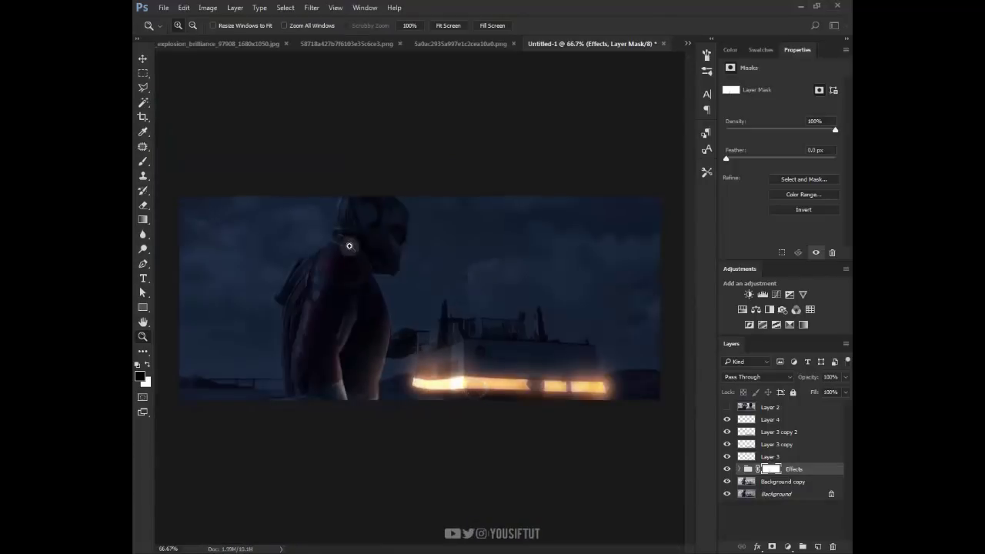
left_click(350, 246)
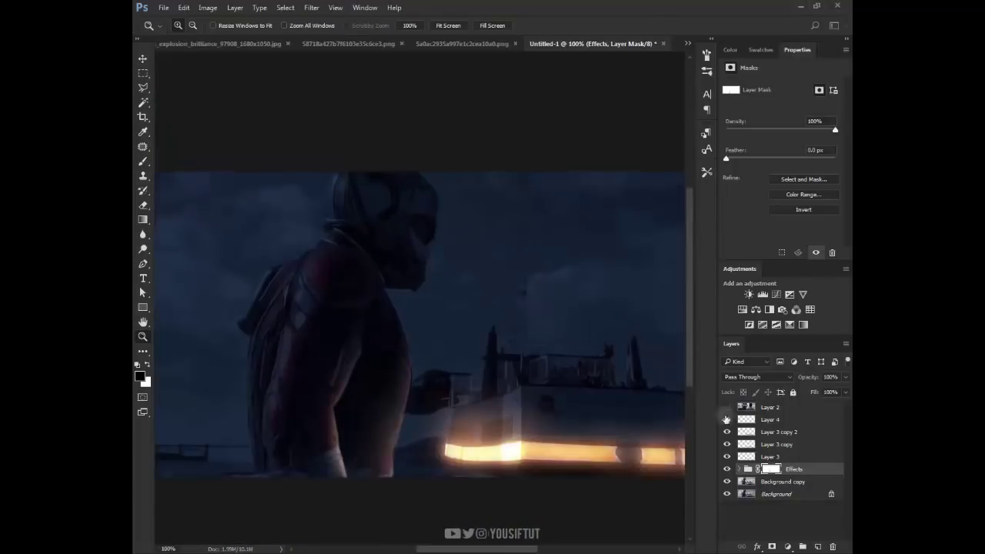
Toggle Layer 2, Layer 4 and the glow layers' visibility to compare the ferry glow.
left_click(724, 429)
left_click(725, 423)
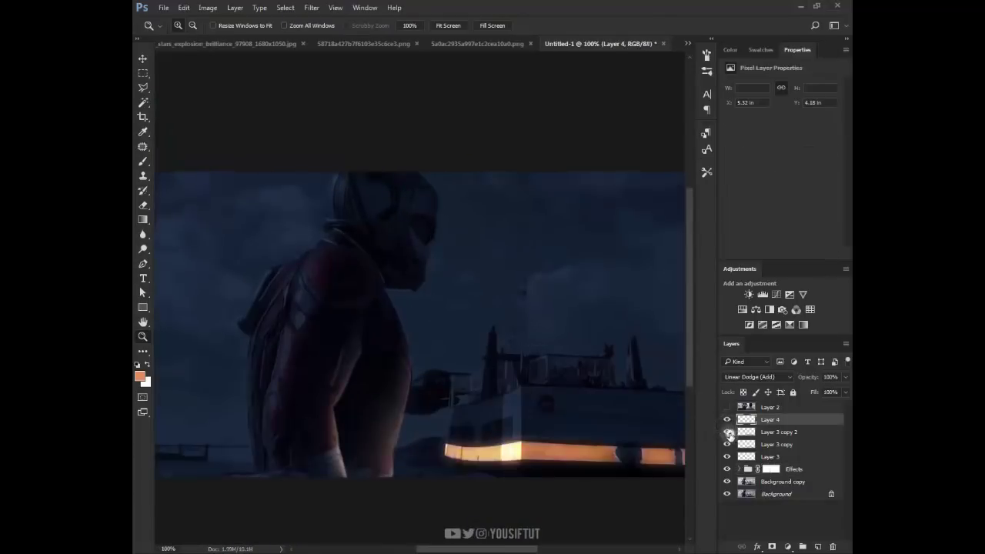
left_click(727, 431)
left_click(726, 406)
left_click(731, 406)
left_click(726, 406)
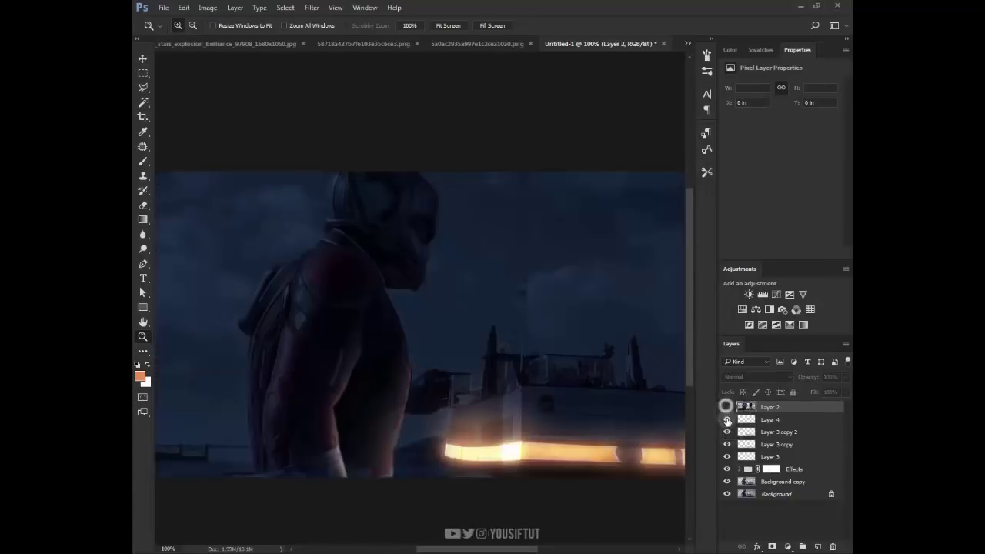
left_click(727, 419)
left_click(727, 419)
left_click(757, 419)
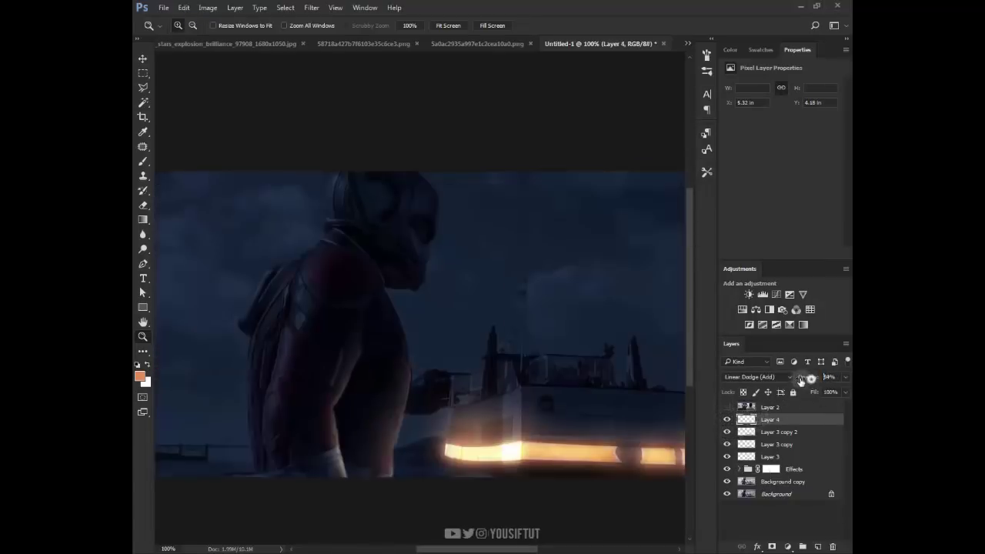
Set Layer 4 to Vivid Light, then duplicate it and blend the copy in Linear Dodge (Add).
left_click(785, 376)
left_click(761, 281)
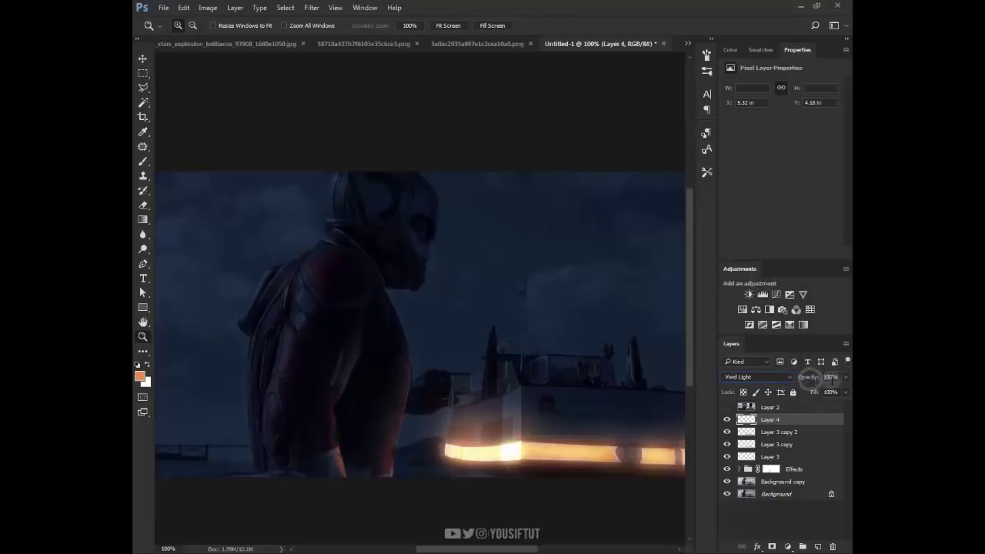
left_click_drag(818, 419, 816, 546)
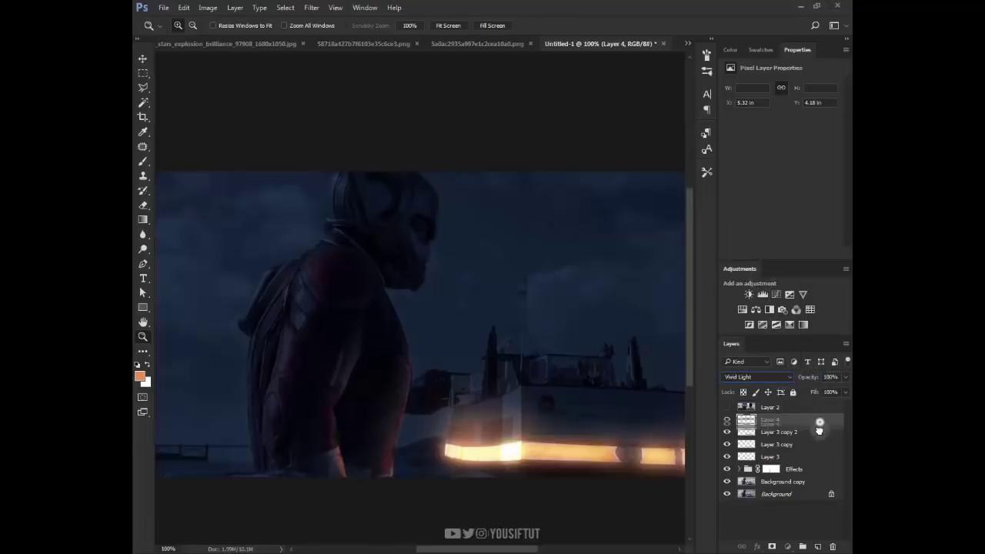
left_click(757, 376)
left_click(744, 239)
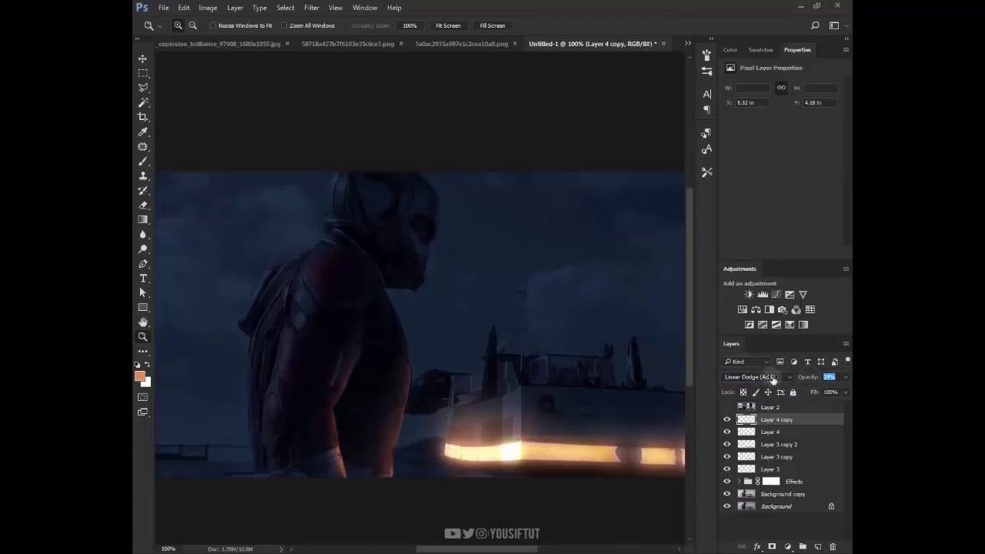
Zoom onto the jaw and paint orange light along it with a small, then larger brush.
left_click_drag(323, 162, 460, 315)
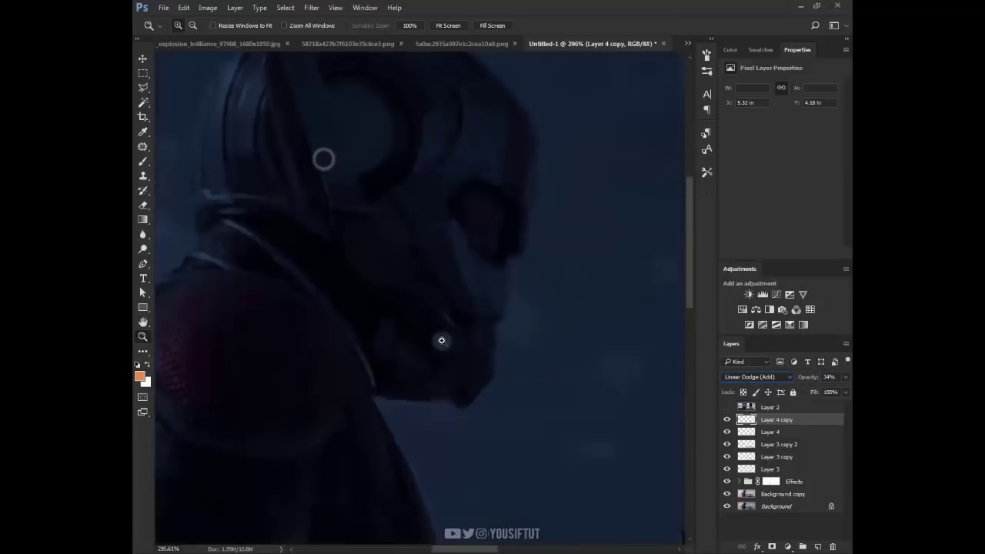
left_click(457, 373)
key("b")
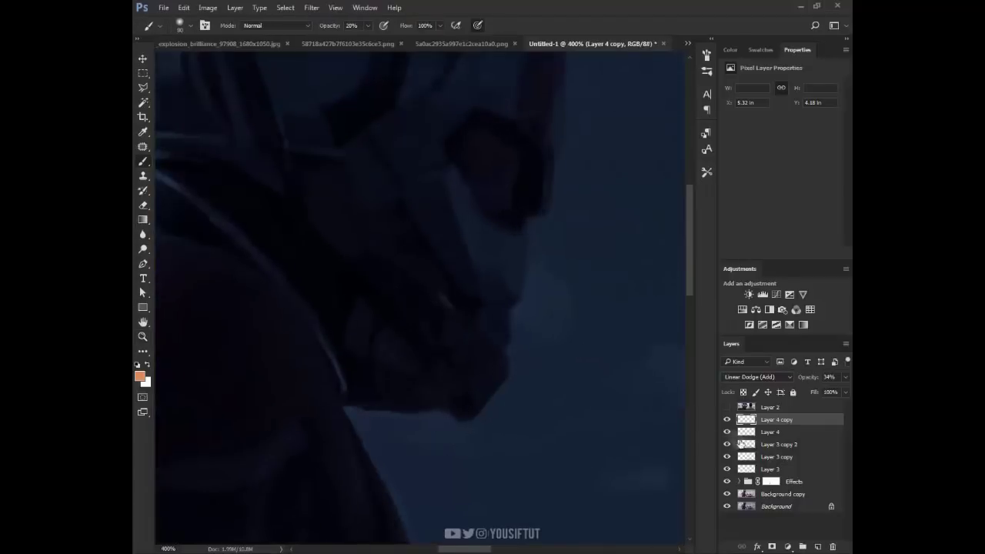
key("bracketleft")
key("bracketleft")
key("bracketleft")
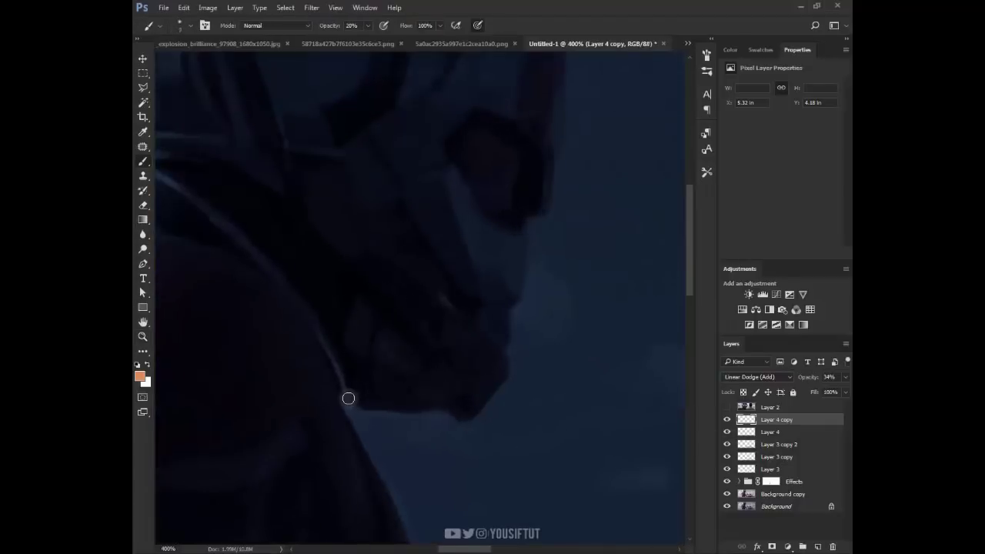
mouse_move(350, 398)
left_mouse_down()
mouse_move(451, 410)
mouse_move(508, 373)
left_mouse_up()
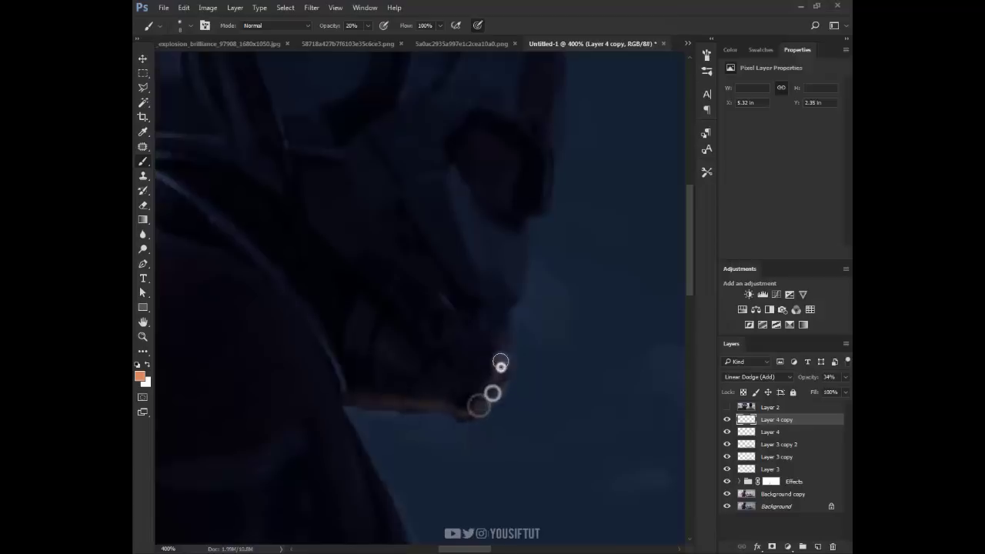
key("bracketright")
key("bracketright")
key("bracketright")
left_click_drag(463, 395, 378, 362)
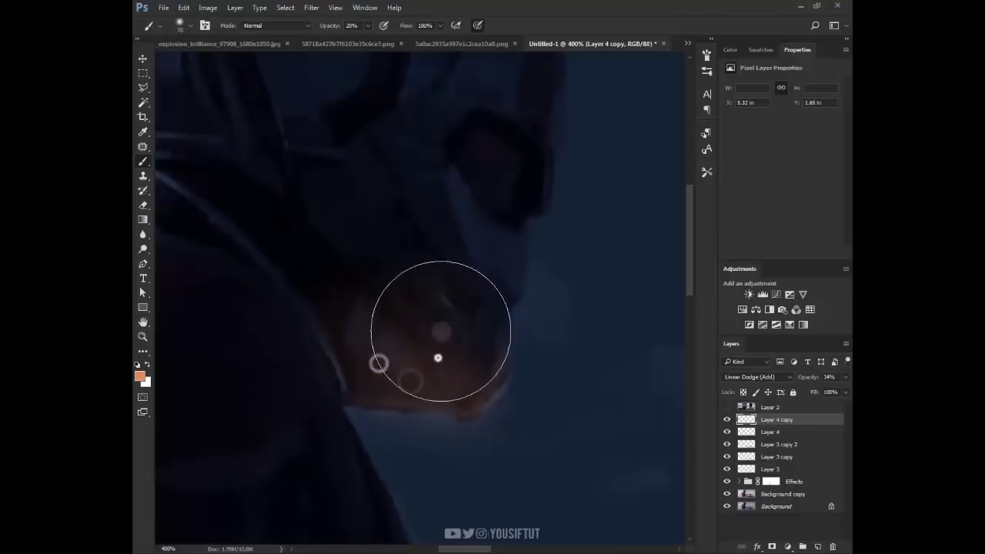
Soften the jaw glow with a 63% opacity, size 150 eraser, then zoom out to 100%.
key("ctrl+0")
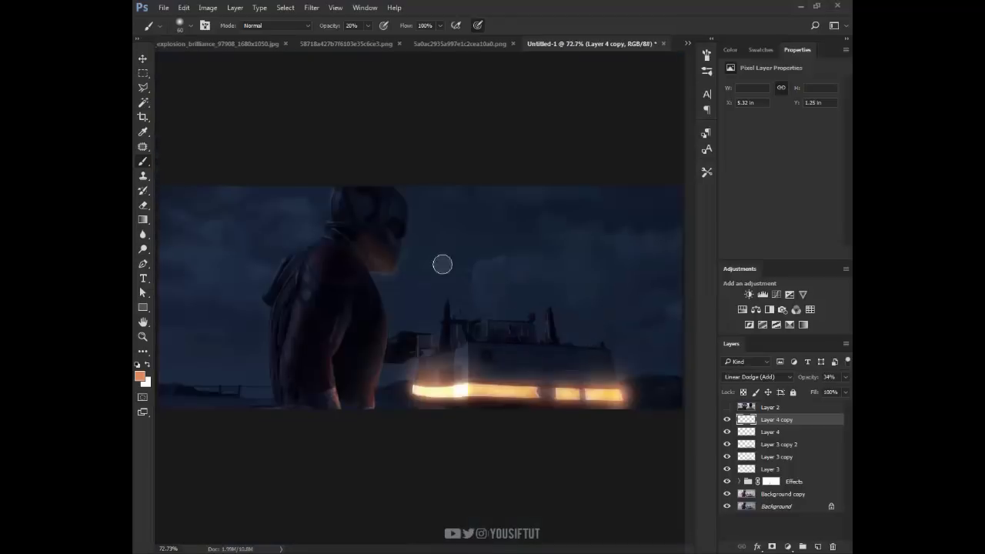
key("e")
scroll(369, 254, "up", 6)
key("bracketleft")
key("bracketleft")
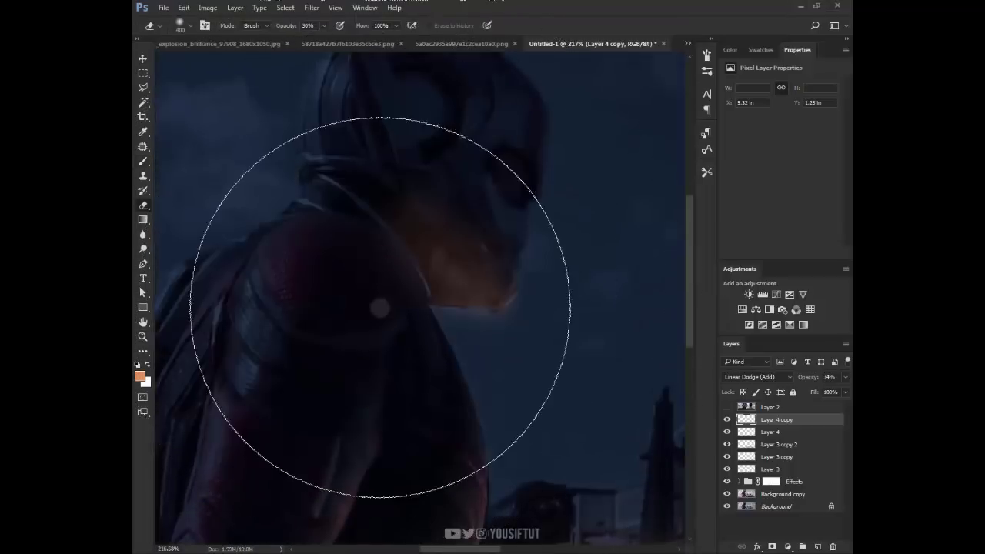
key("bracketleft")
key("bracketleft")
key("bracketleft")
key("bracketleft")
left_click_drag(287, 33, 312, 33)
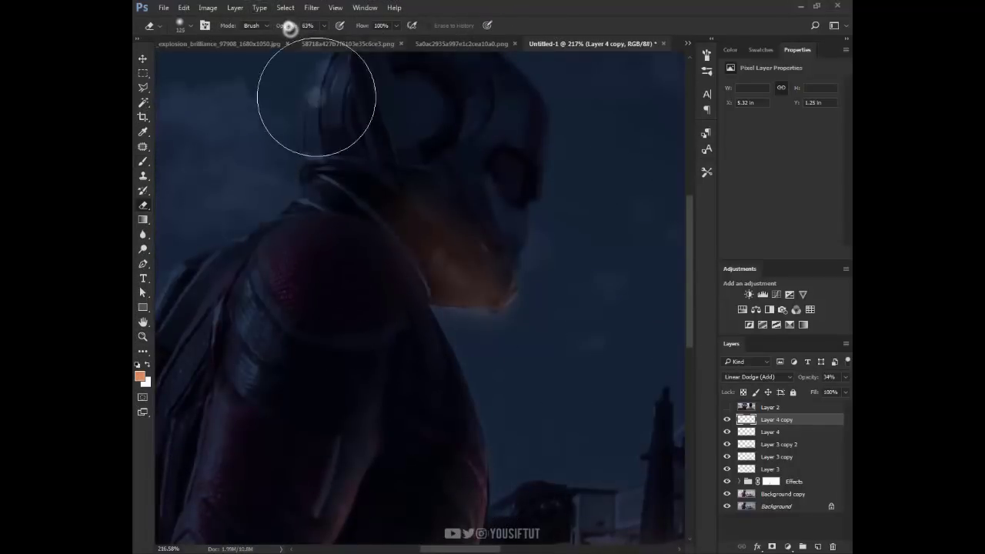
key("bracketleft")
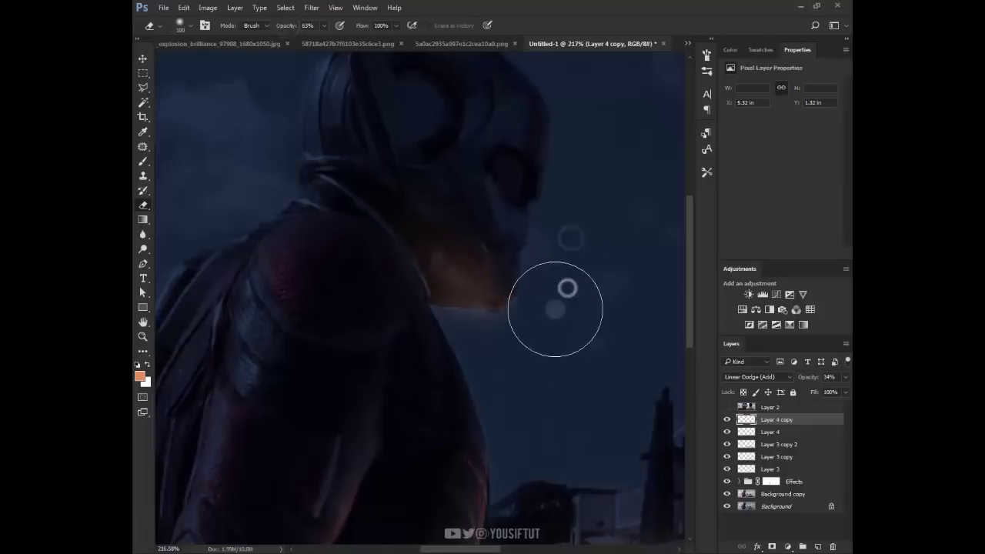
key("bracketright")
key("bracketright")
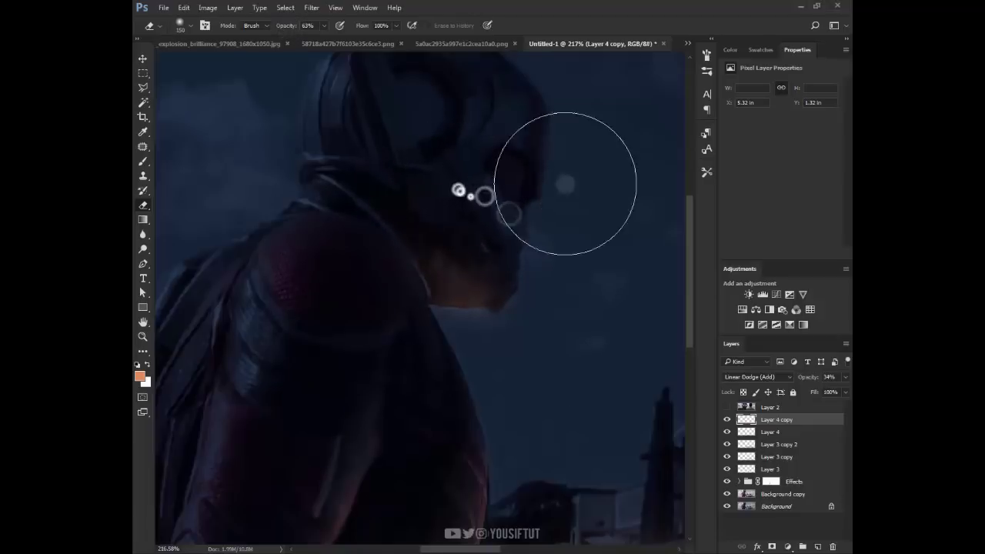
key("z")
left_click(599, 213, "alt")
left_click(598, 213, "alt")
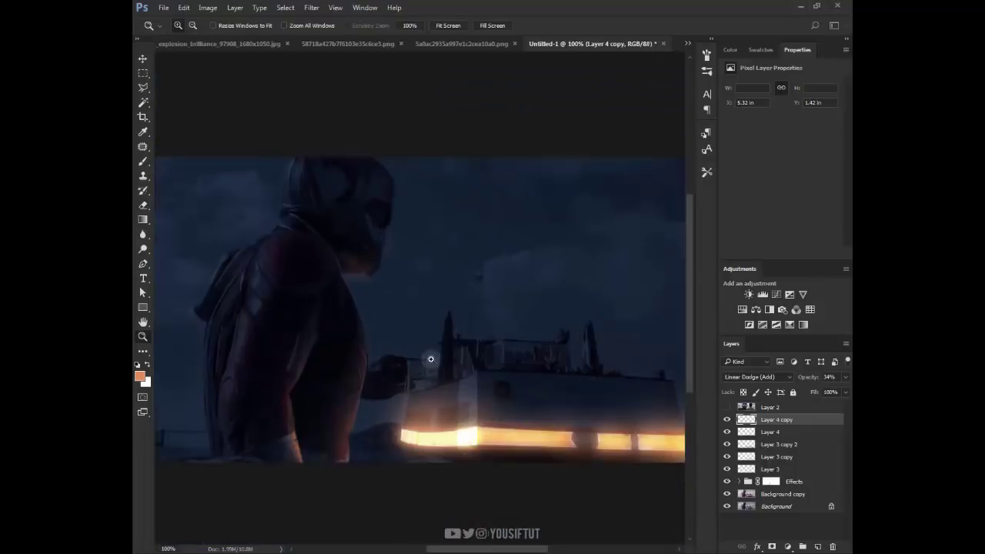
Place a starry-sky photo into the composition, enlarged past the canvas.
left_click_drag(399, 263, 423, 361)
left_click(423, 362, "alt")
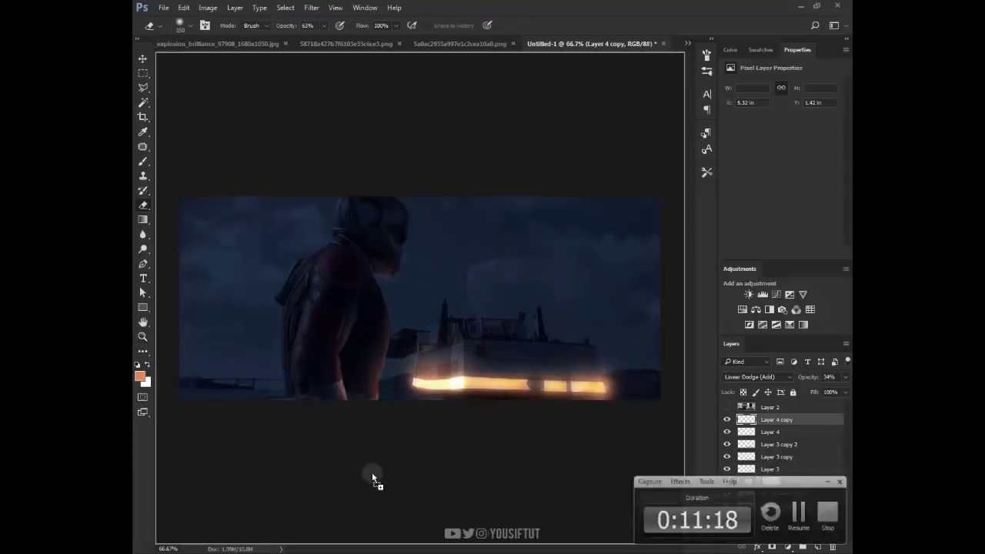
left_click_drag(371, 471, 486, 346)
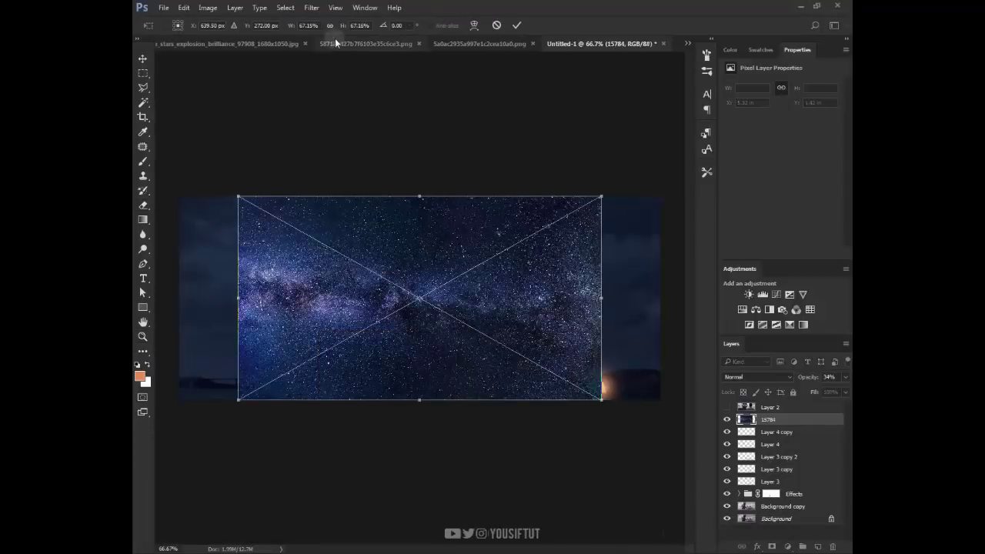
left_click_drag(293, 25, 319, 25)
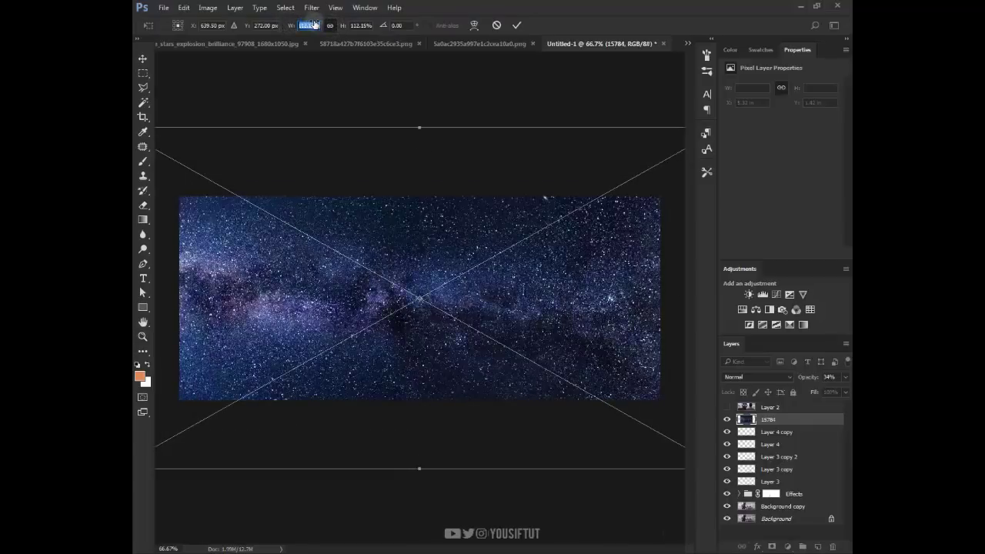
key("Return")
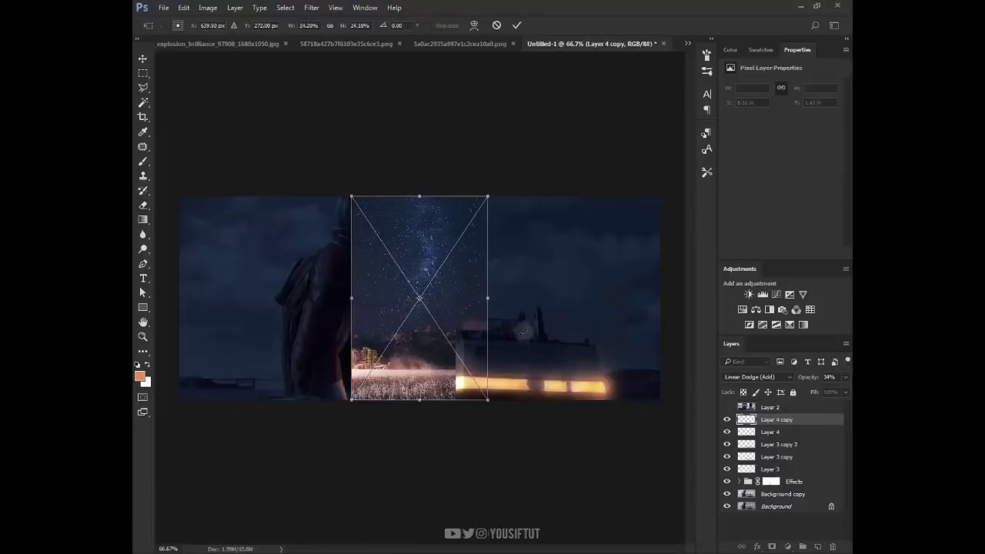
Scale and shift the shooting-star sky photo to fill the canvas, then hide its layer.
left_click_drag(487, 399, 848, 525)
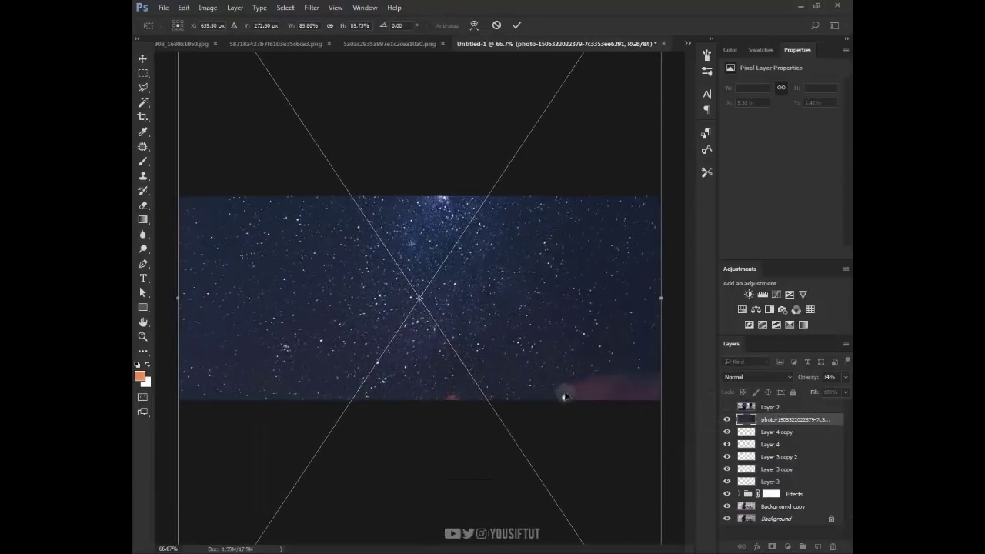
left_click_drag(564, 395, 568, 350)
key("e")
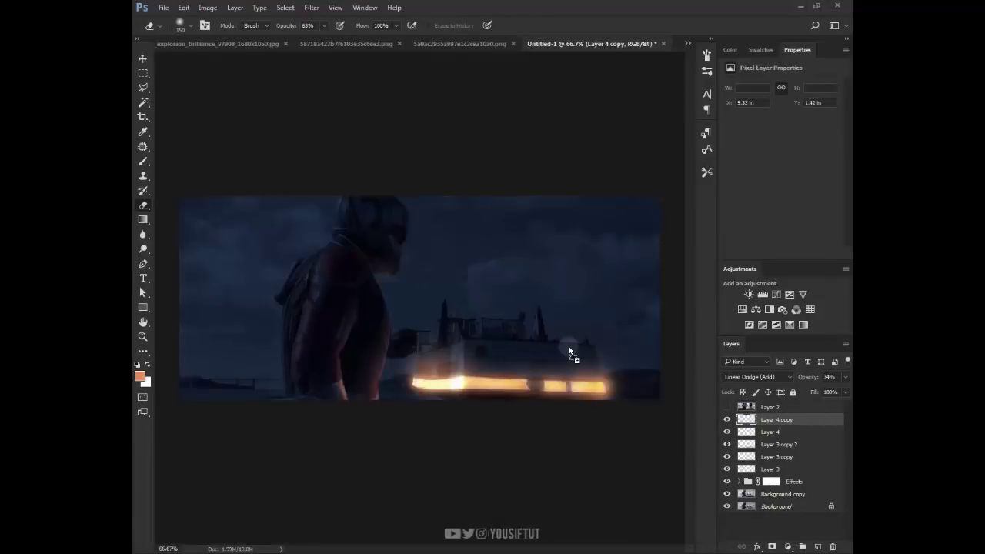
left_click_drag(566, 399, 687, 425)
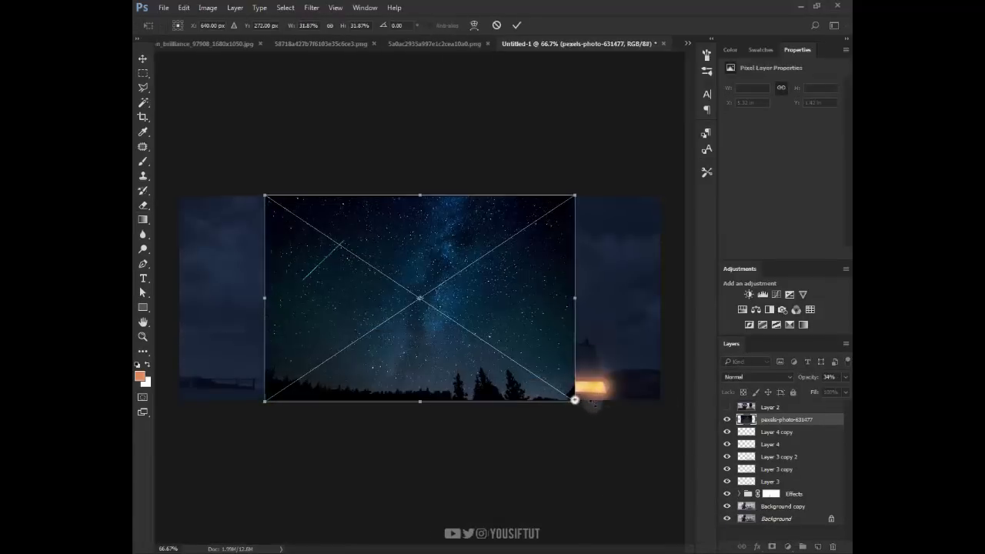
double_click(585, 353)
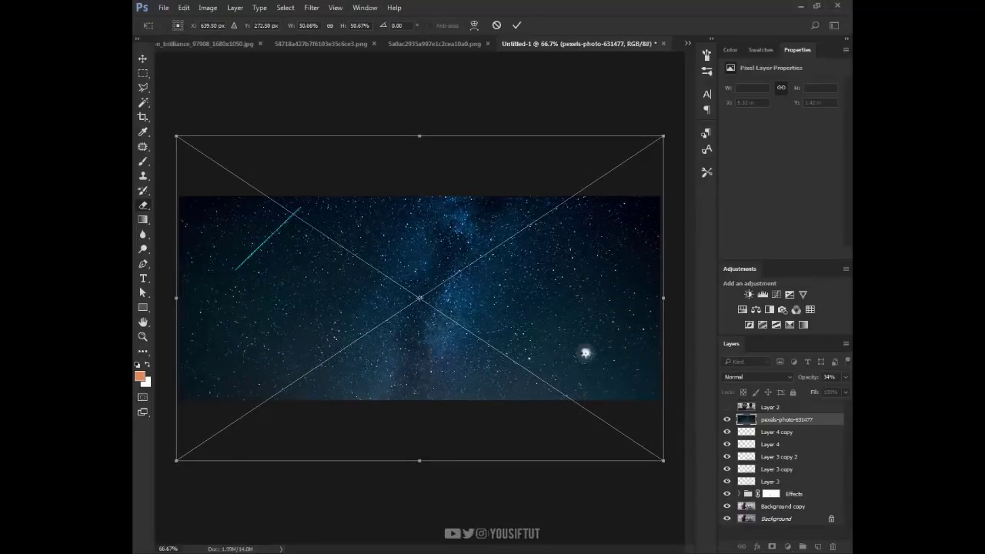
left_click(727, 419)
Hide the Effects group and zoom to 400% on the figure's back for path tracing.
key("z")
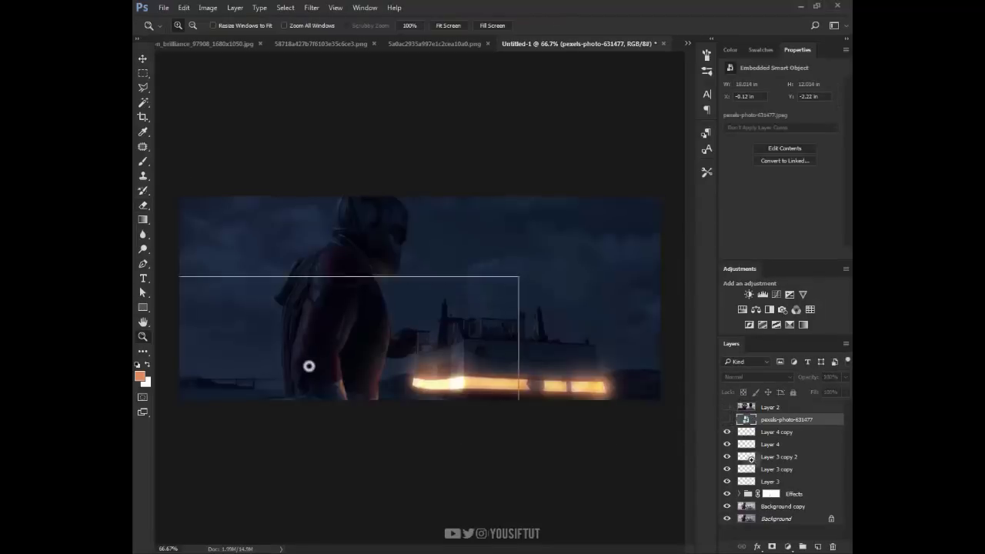
left_click_drag(520, 274, 308, 365)
left_click(735, 494)
left_click_drag(392, 421, 481, 415)
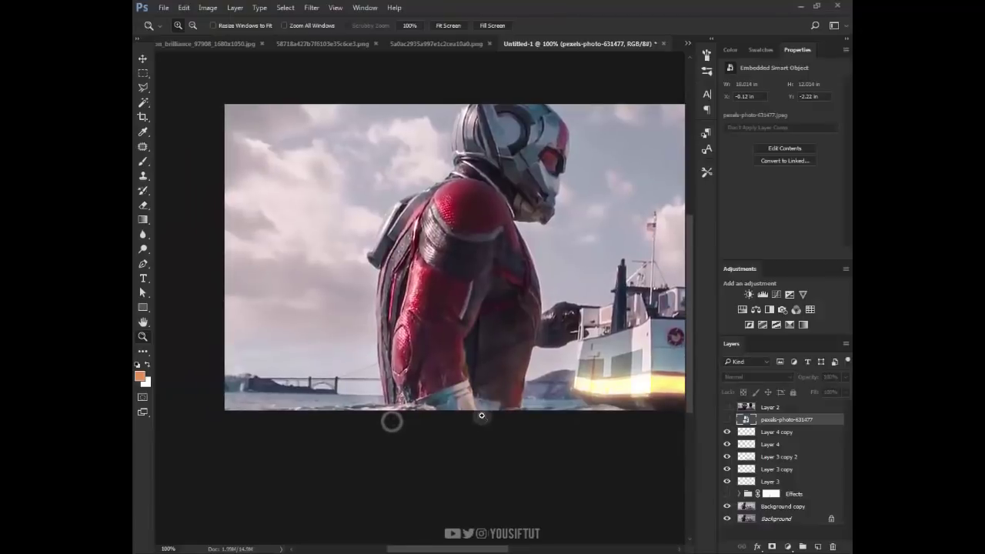
key("p")
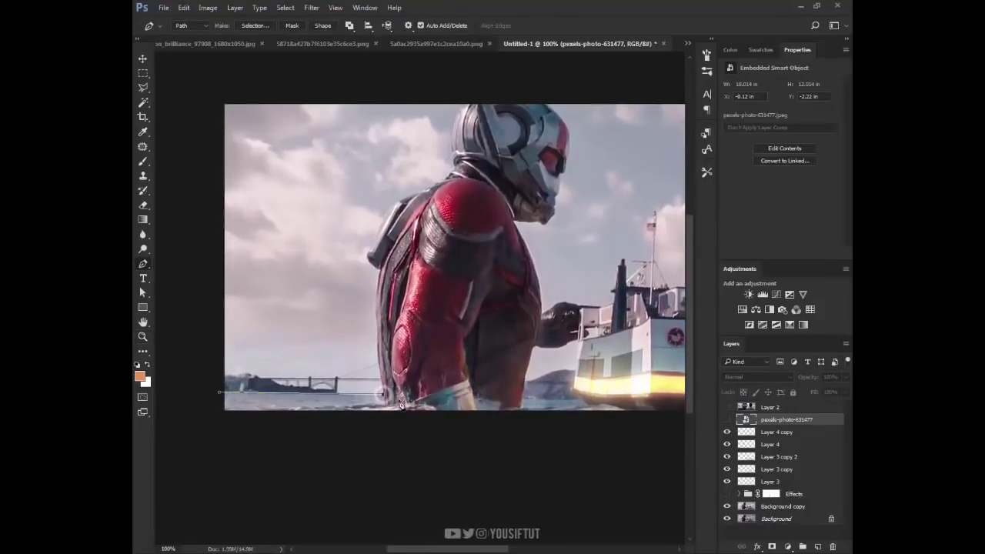
key("ctrl+plus")
scroll(400, 405, "down", 3)
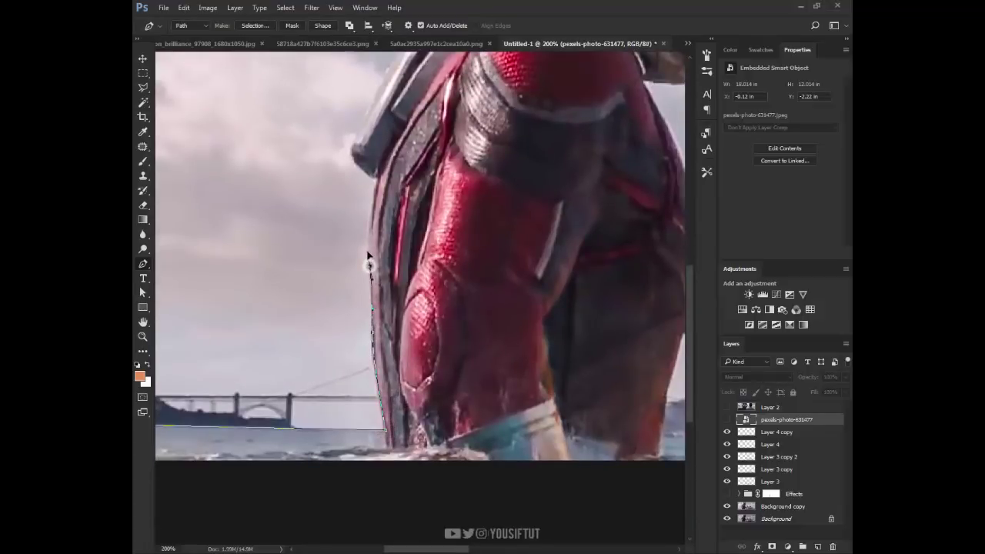
key("ctrl+plus")
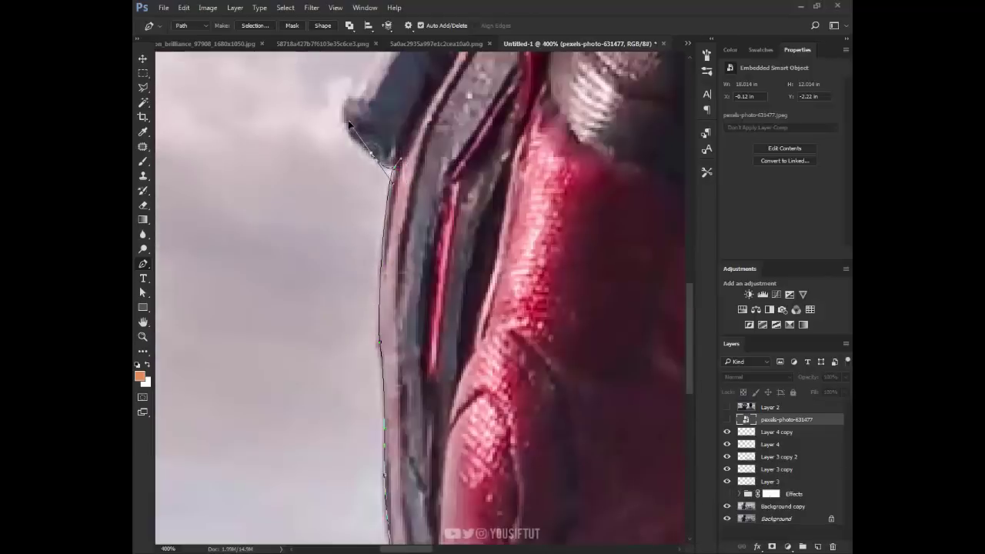
scroll(356, 90, "up", 3)
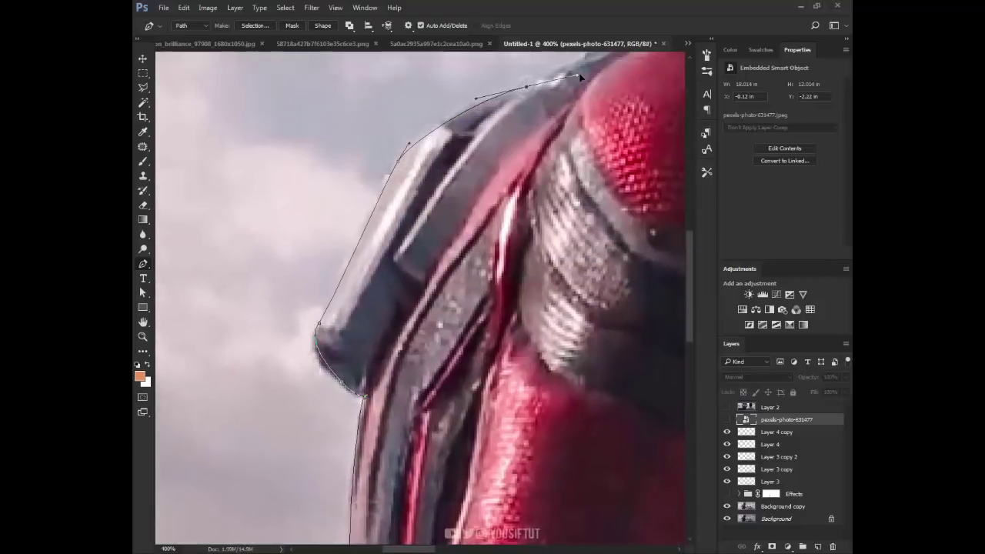
left_click_drag(536, 87, 396, 341)
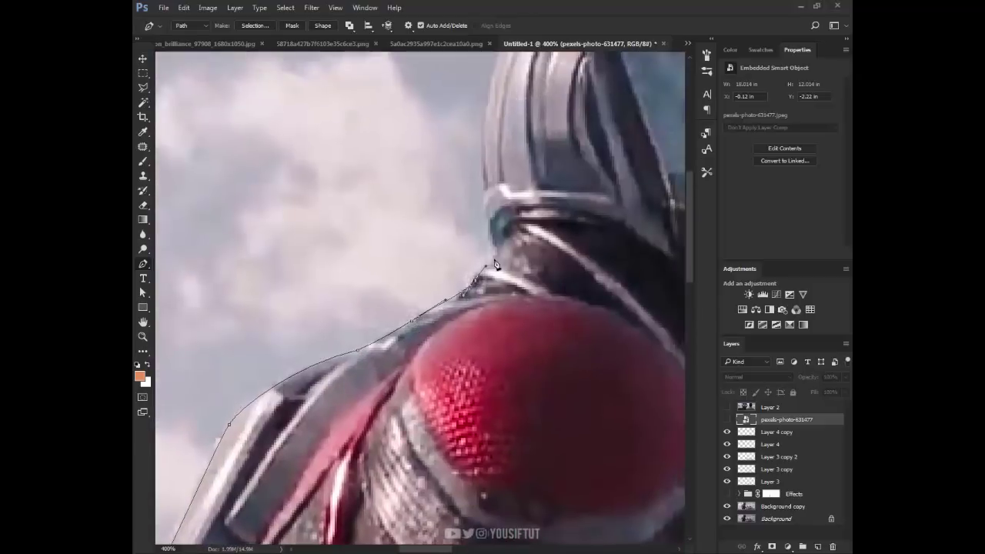
scroll(484, 200, "up", 5)
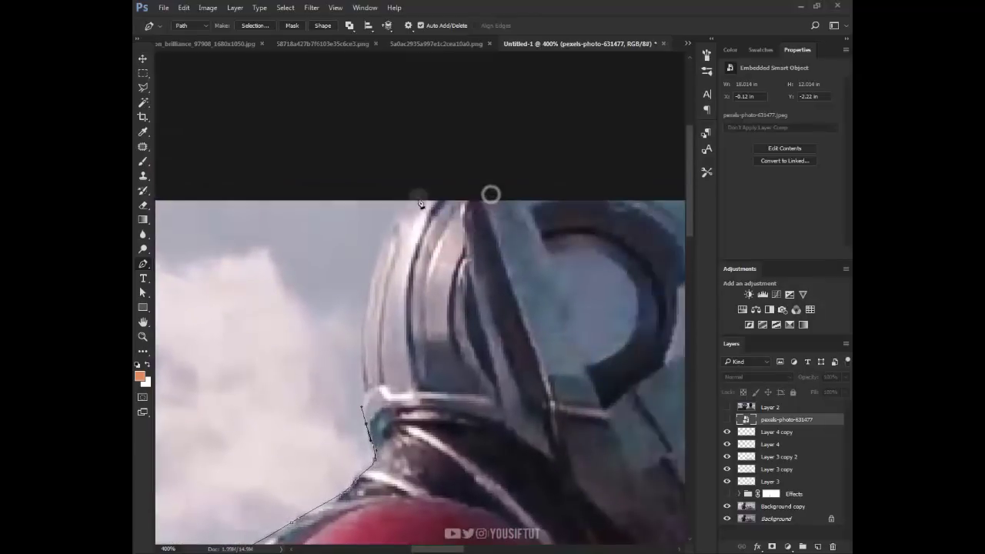
Trace the Pen path over the helmet, under the chin, down the arm and along the hand.
left_click_drag(430, 180, 509, 143)
scroll(525, 142, "right", 3)
scroll(525, 142, "right", 3)
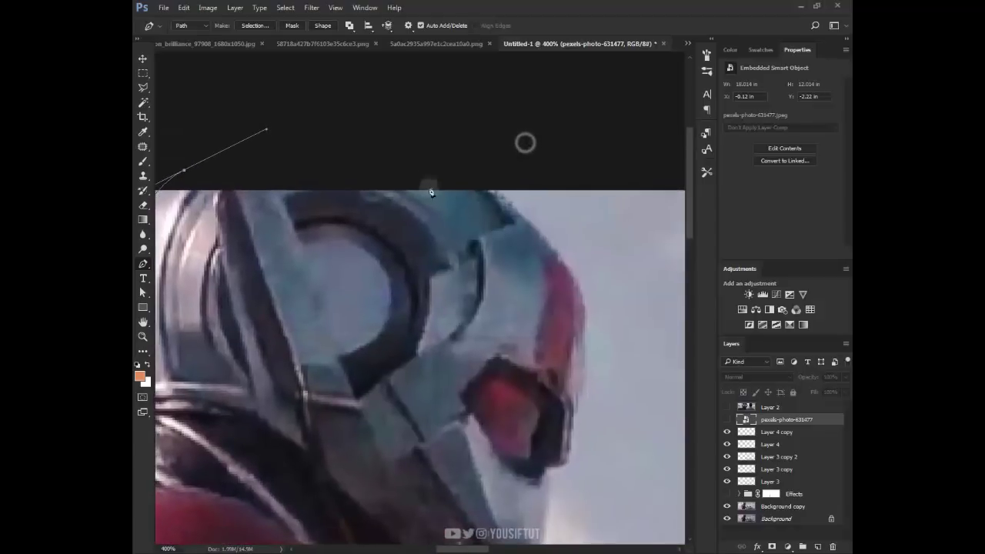
left_click_drag(523, 221, 597, 302)
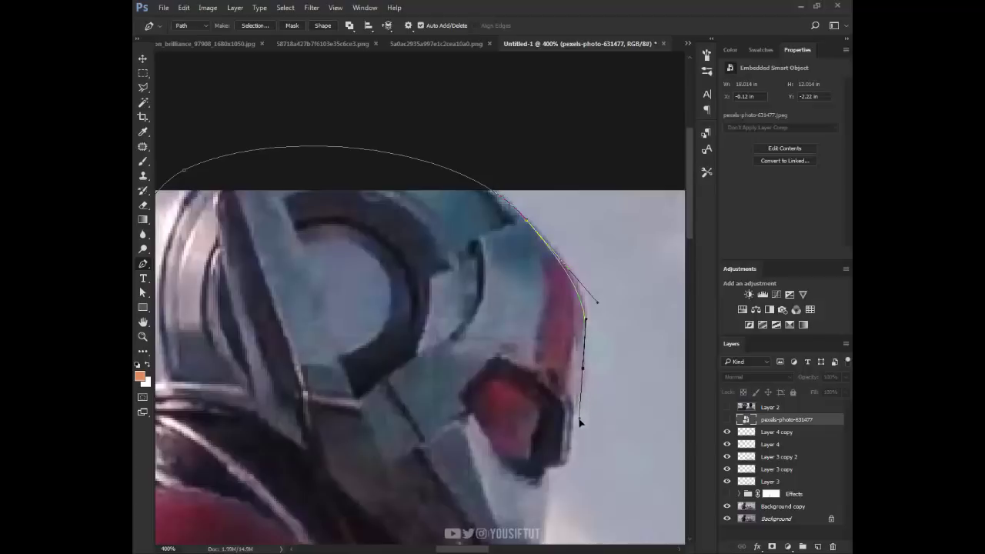
left_click_drag(585, 377, 559, 264)
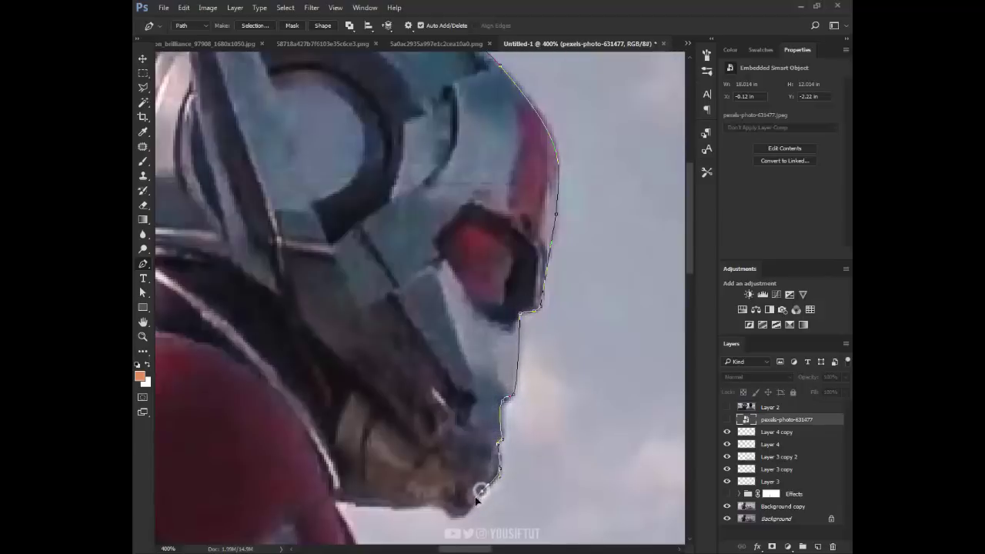
left_click_drag(476, 500, 512, 383)
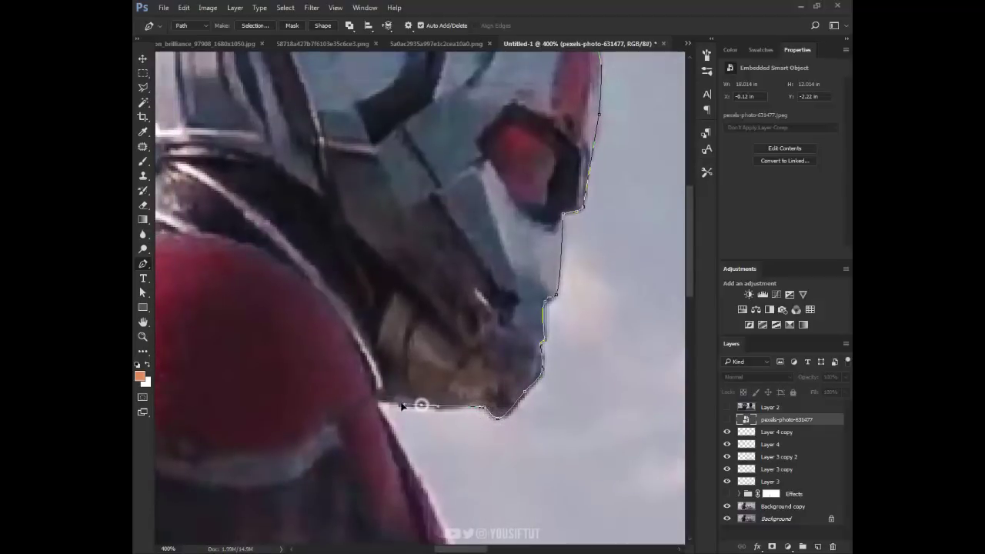
left_click(399, 403)
scroll(391, 433, "down", 3)
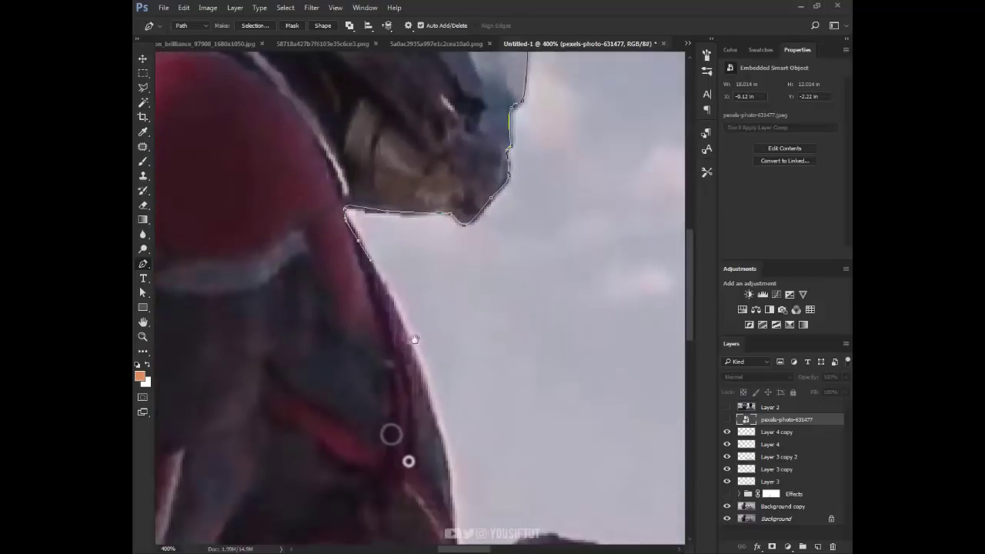
left_click_drag(425, 386, 435, 429)
scroll(434, 438, "down", 3)
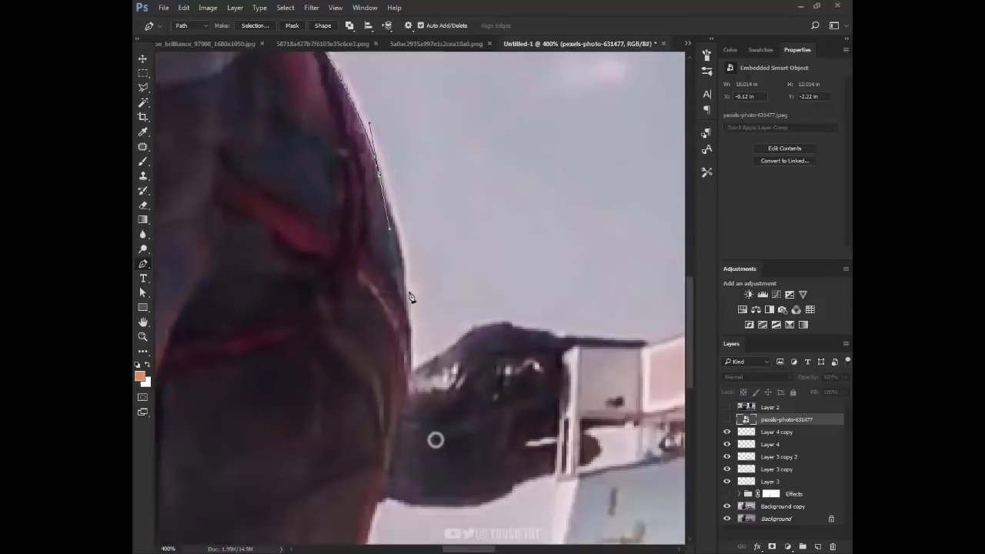
left_click_drag(406, 308, 412, 386)
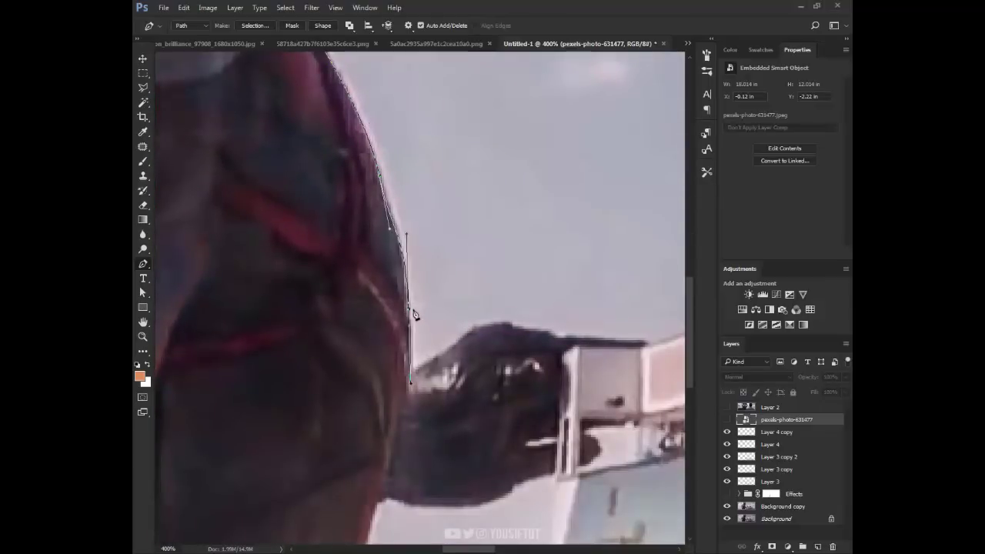
left_click(408, 372)
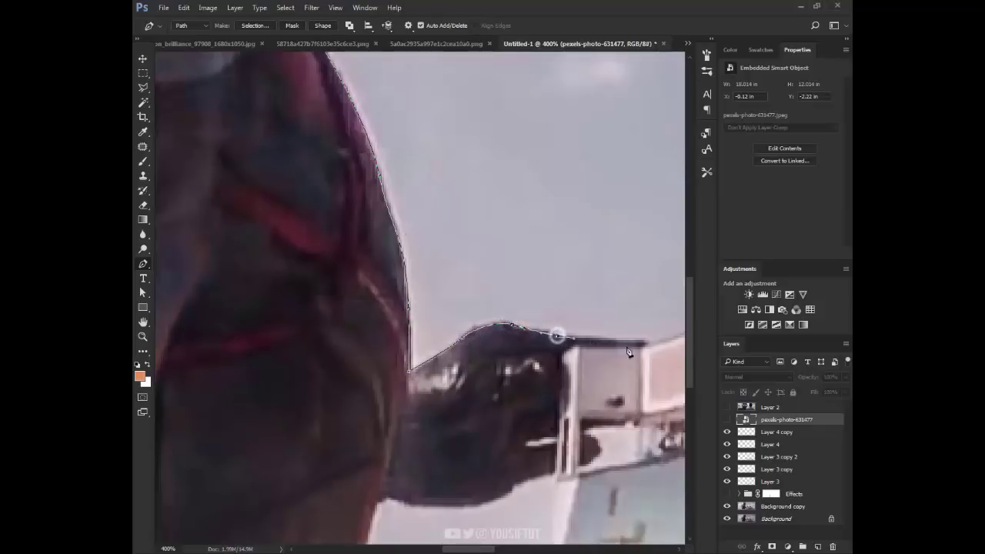
left_click(653, 345)
Continue the path around the ferry's mast, upper cabin, tower and deck corner.
left_click_drag(653, 342, 450, 343)
key("Tab")
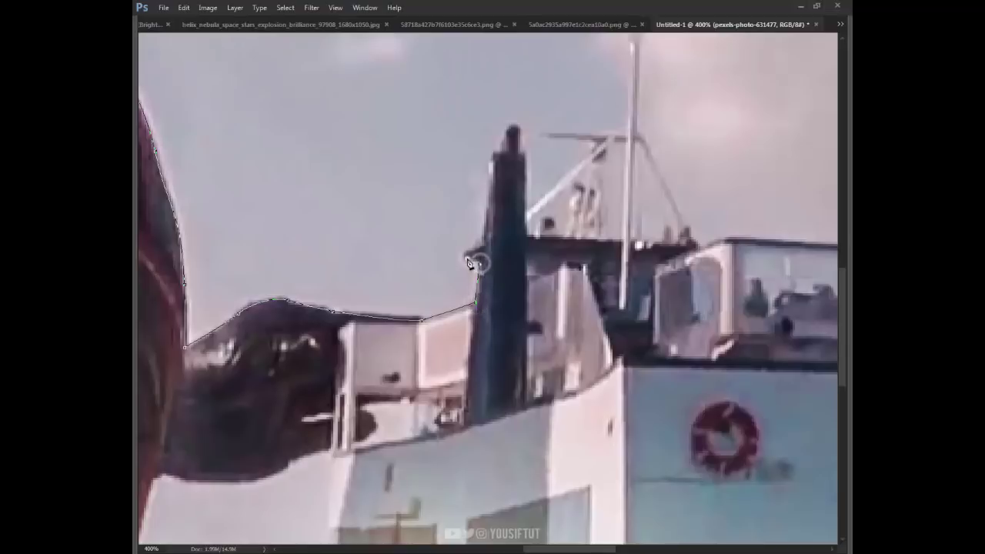
left_click(490, 156)
left_click(526, 214)
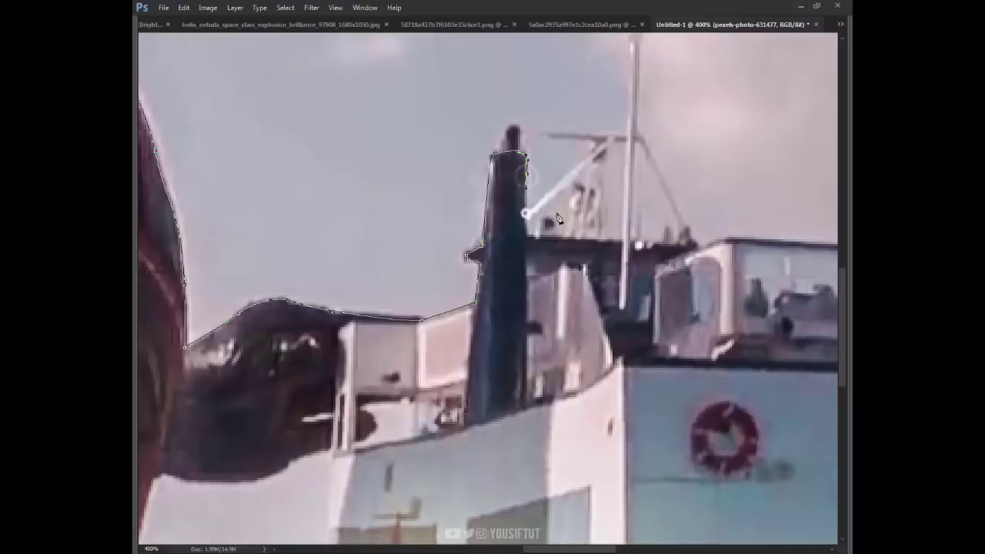
left_click_drag(556, 212, 454, 352)
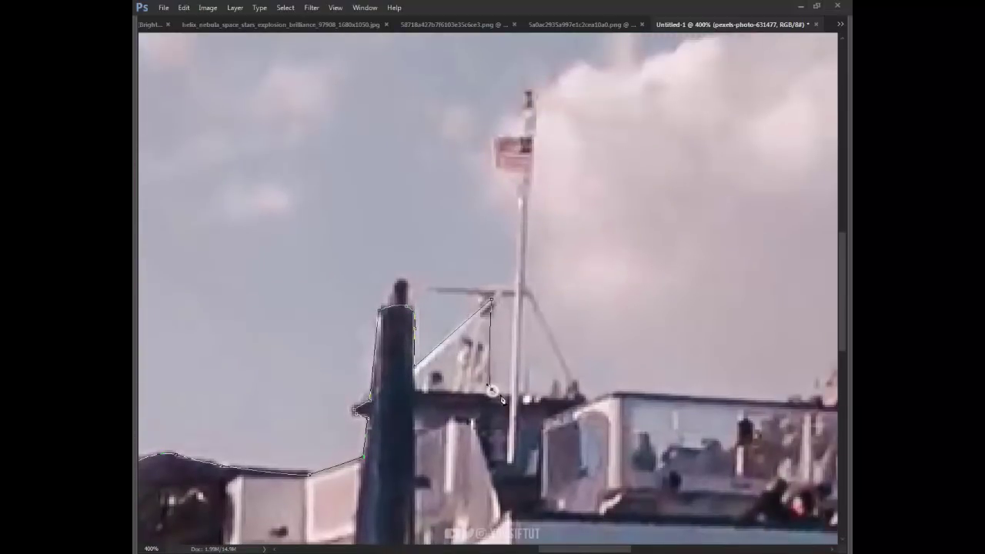
left_click_drag(582, 398, 439, 324)
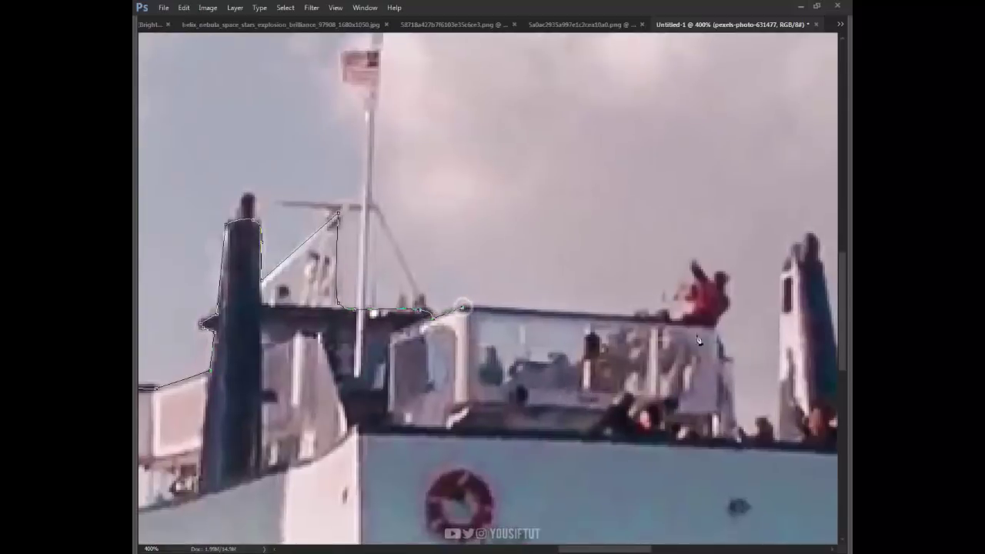
left_click_drag(715, 334, 388, 260)
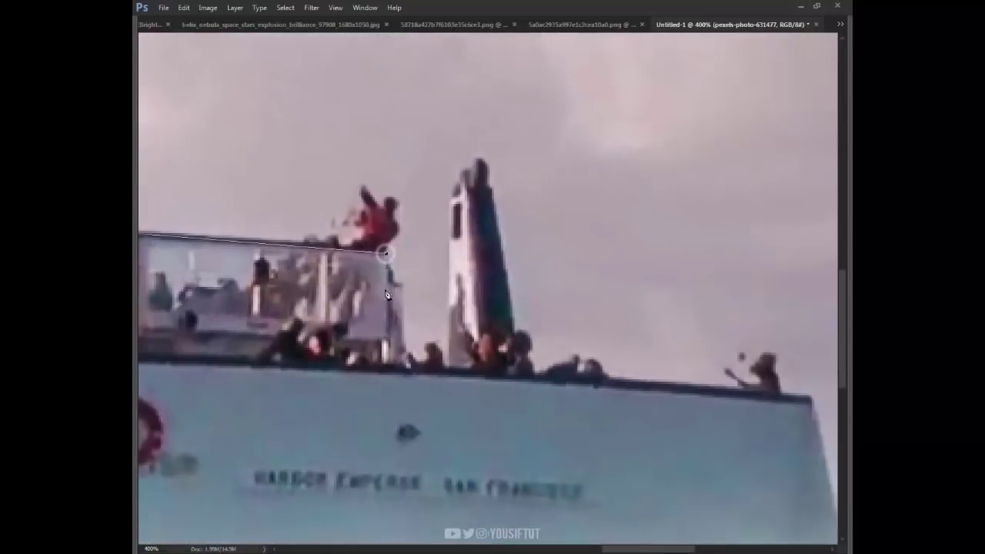
left_click(384, 350)
left_click(371, 366)
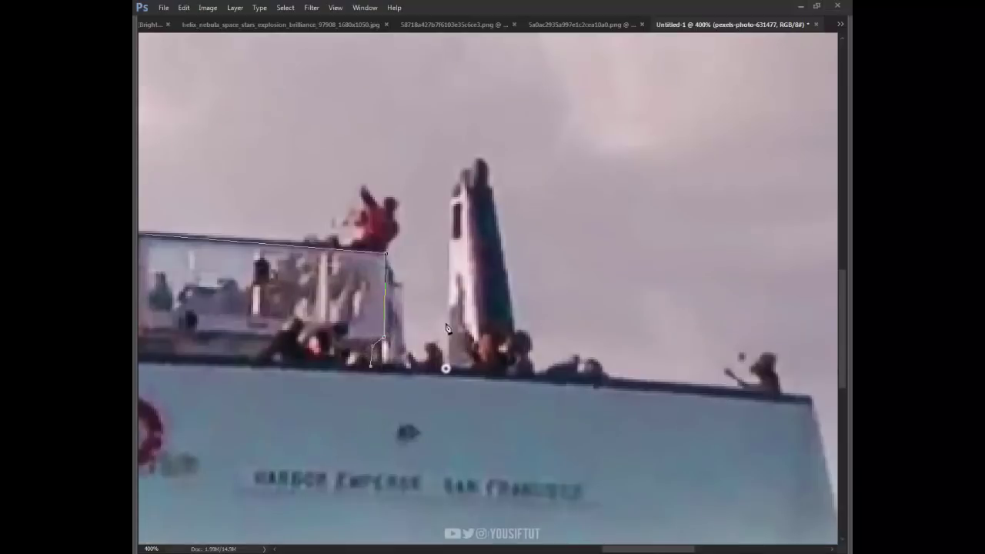
left_click(451, 202)
left_click(488, 188)
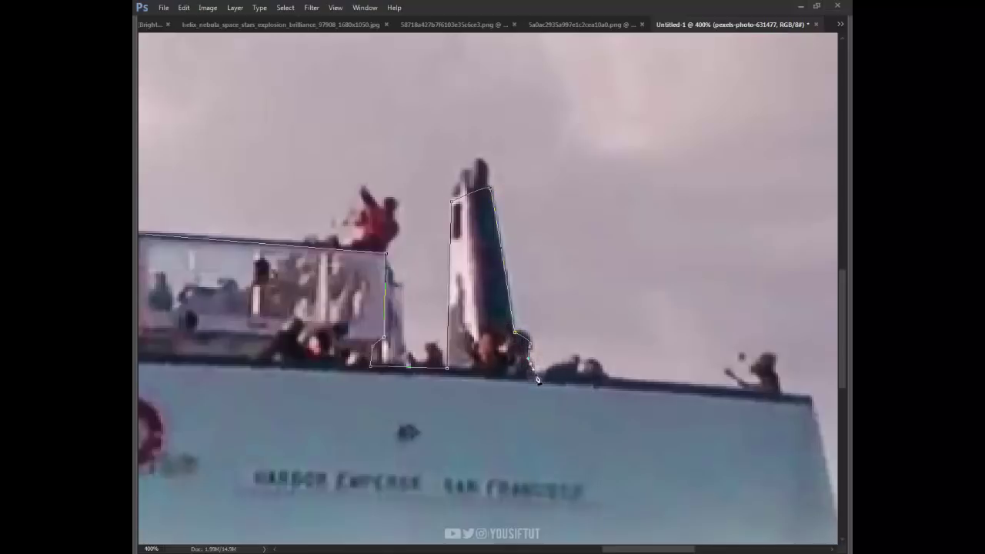
left_click_drag(560, 378, 364, 301)
left_click(613, 319)
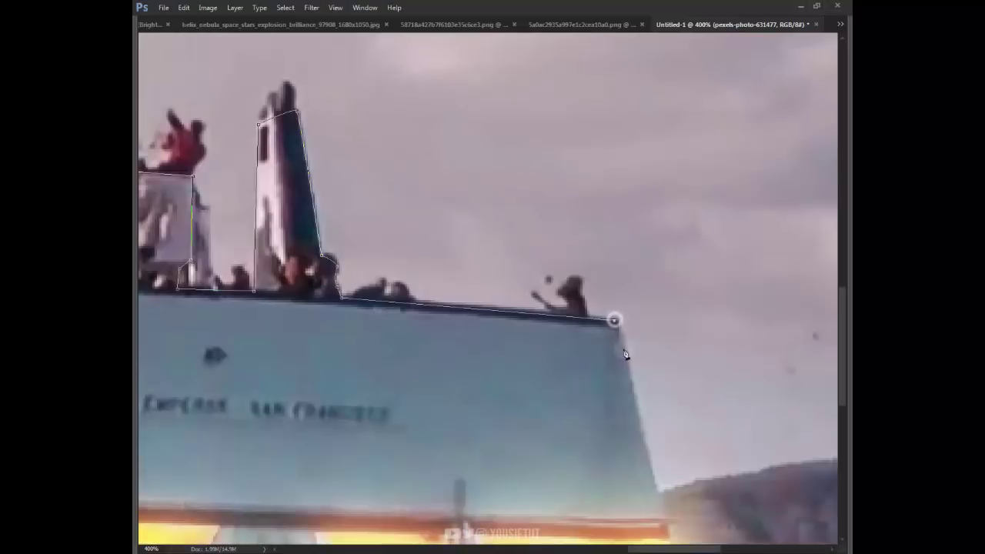
Trace down to the hull's waterline and close the path below the image's bottom edge.
left_click_drag(593, 340, 442, 151)
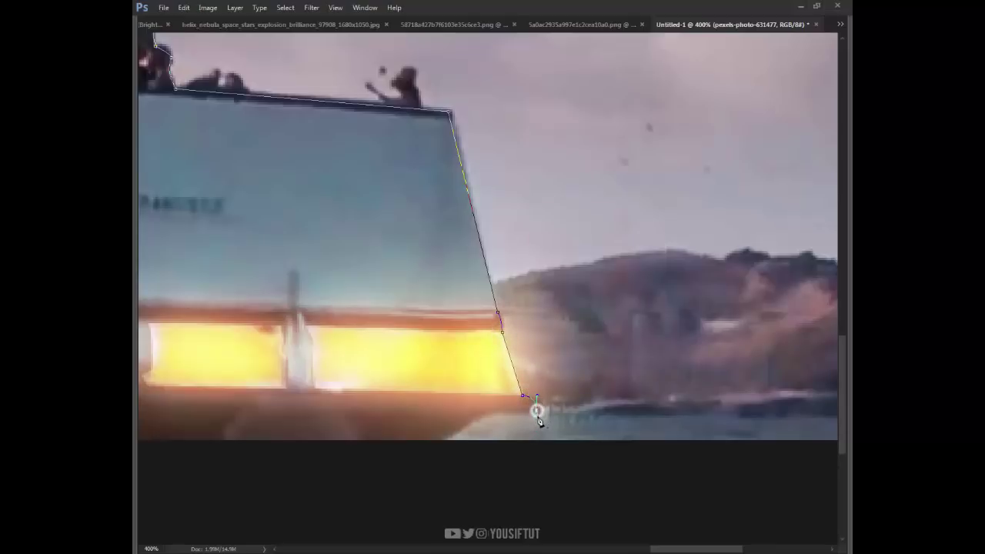
left_click_drag(640, 412, 326, 333)
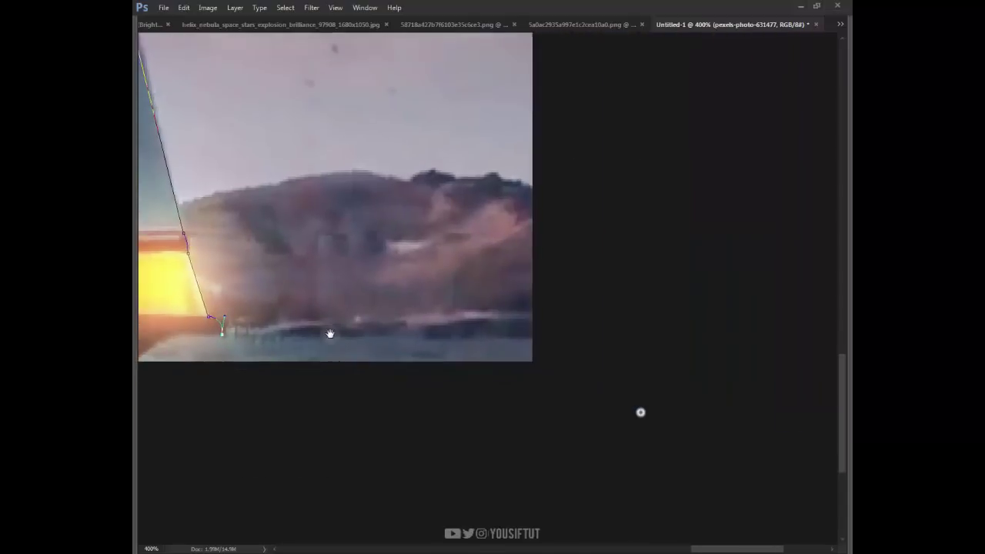
left_click(548, 339)
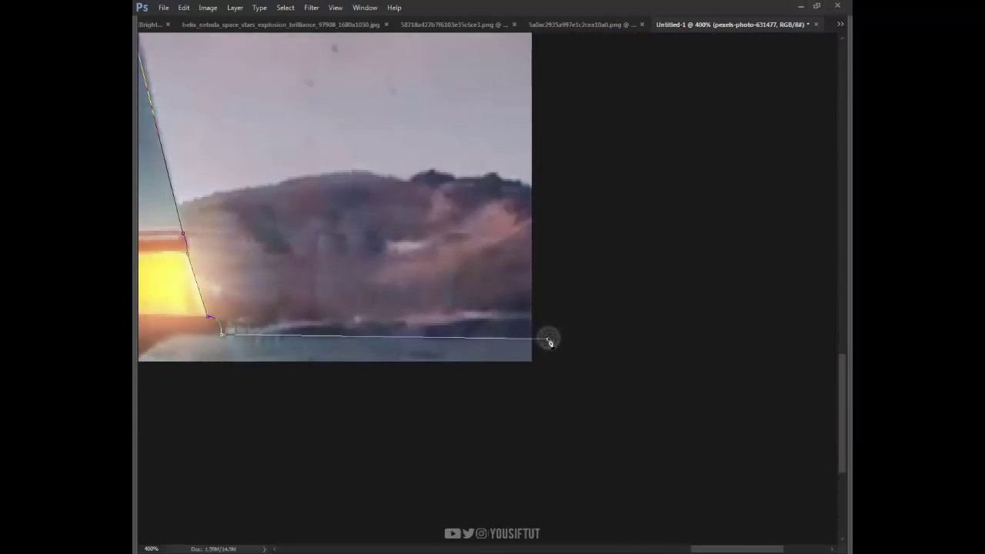
key("ctrl+0")
left_click(581, 454)
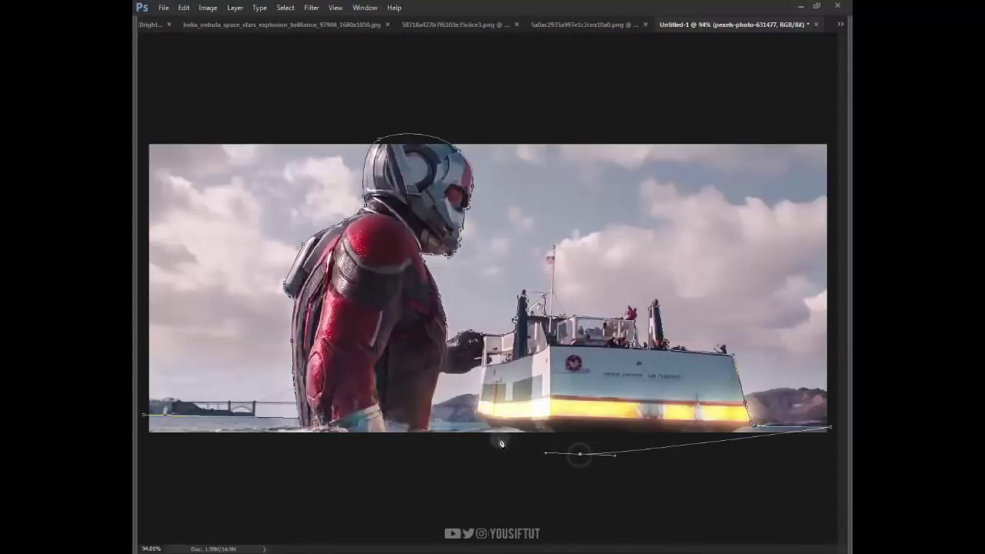
left_click(303, 467)
left_click(144, 437)
Turn the path into a selection and copy the figure and ferry from Background copy to Layer 5.
right_click(395, 365)
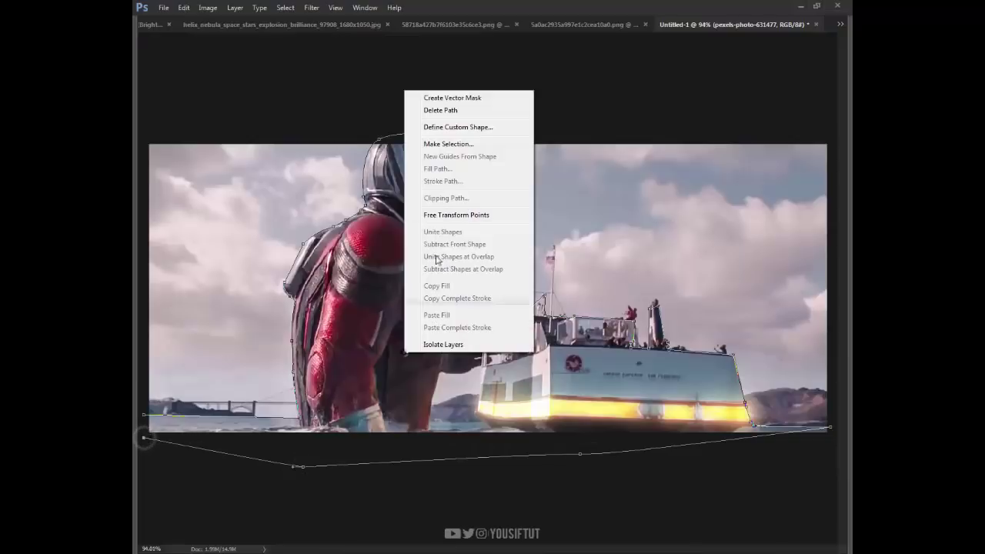
left_click(451, 143)
key("Return")
key("Tab")
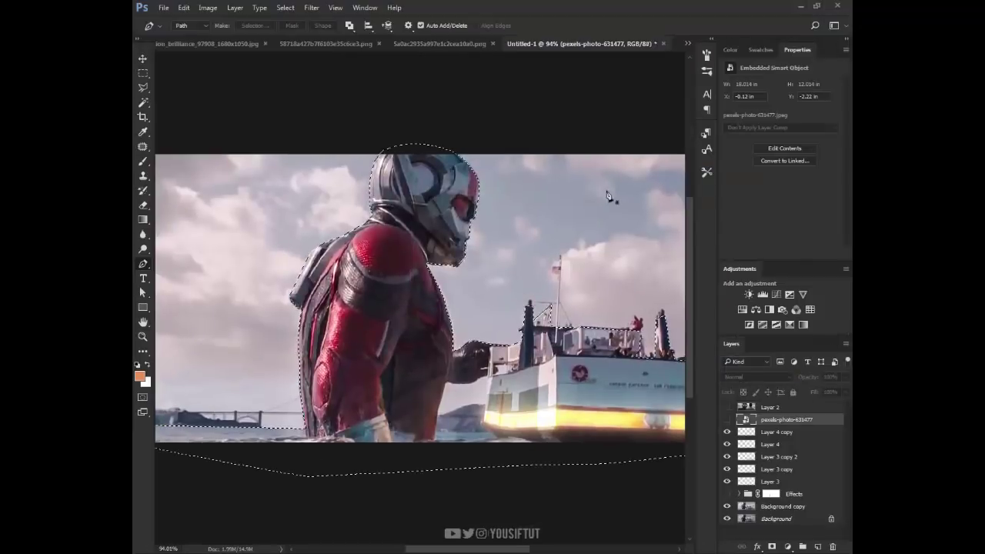
left_click(756, 506)
key("ctrl+j")
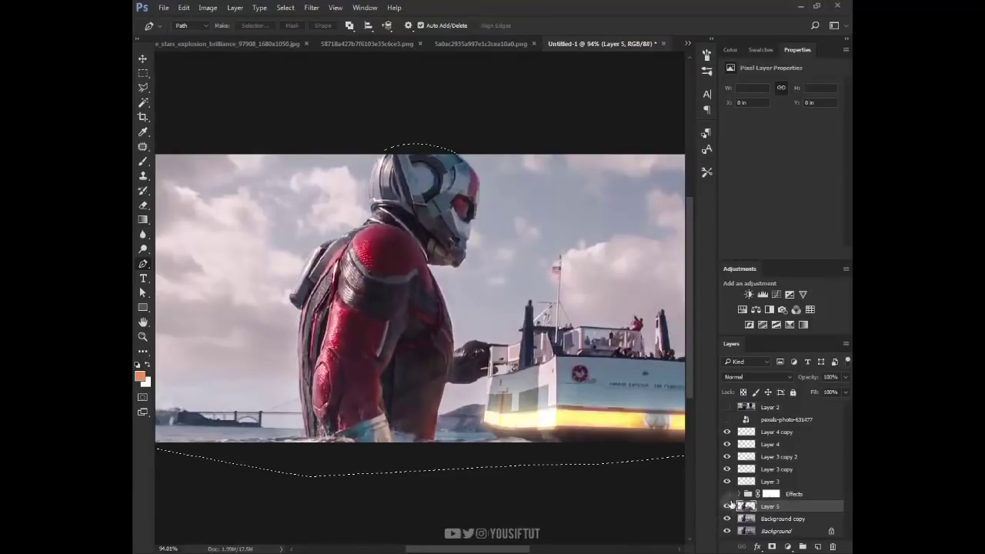
Show the starry sky photo below Layer 5, shift it down in the frame, and restore the night effects.
left_click(726, 493)
left_click(723, 419)
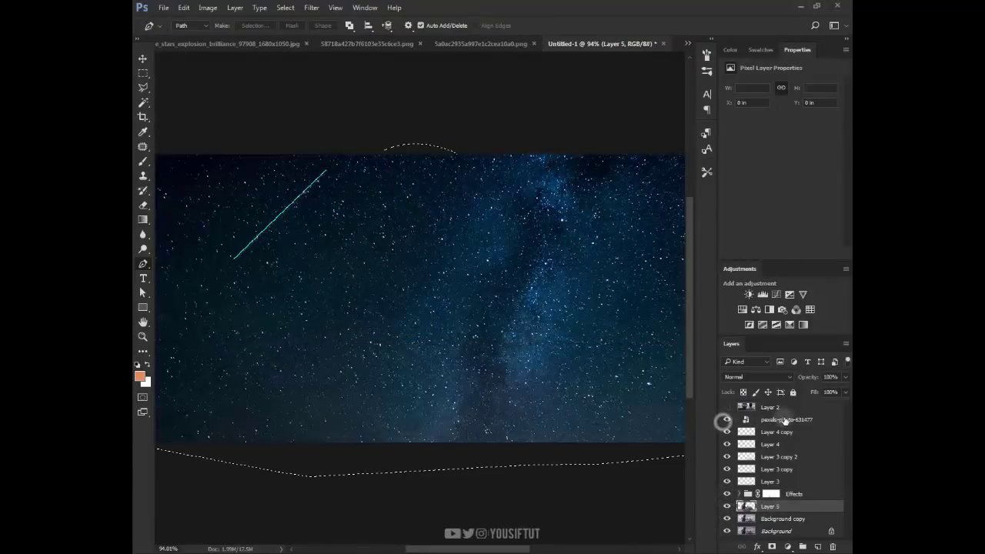
left_click_drag(785, 420, 788, 510)
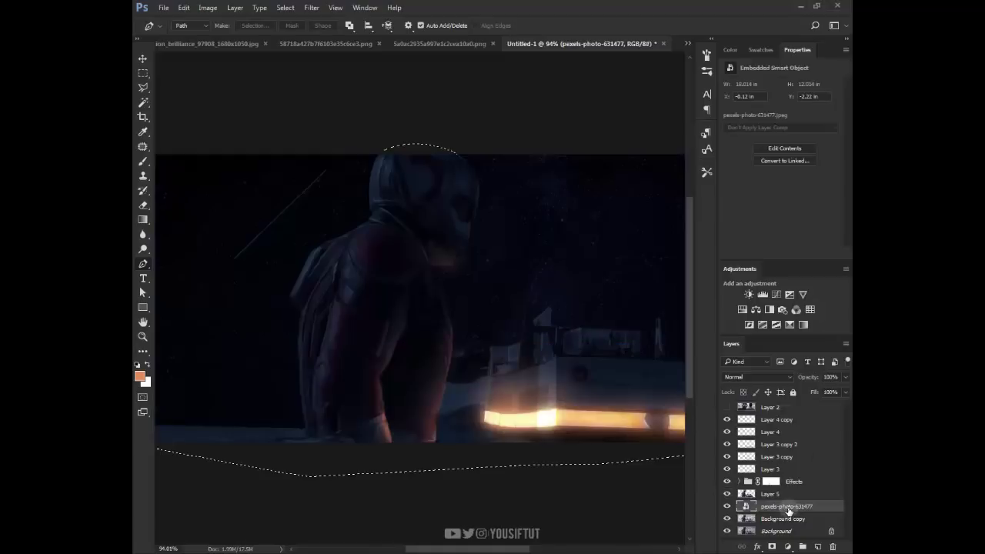
key("z")
left_click(523, 312, "alt")
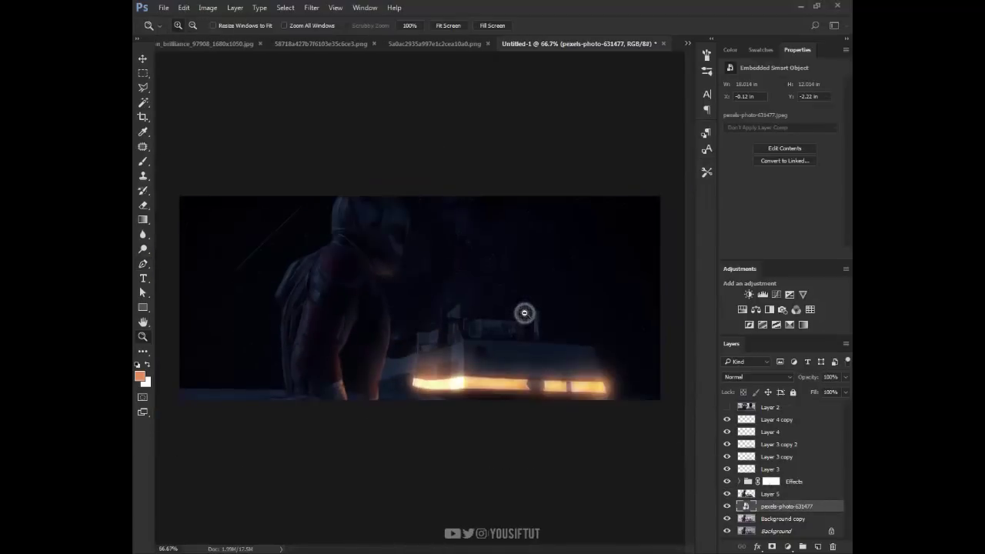
left_click(726, 481)
key("v")
left_click_drag(479, 146, 481, 254)
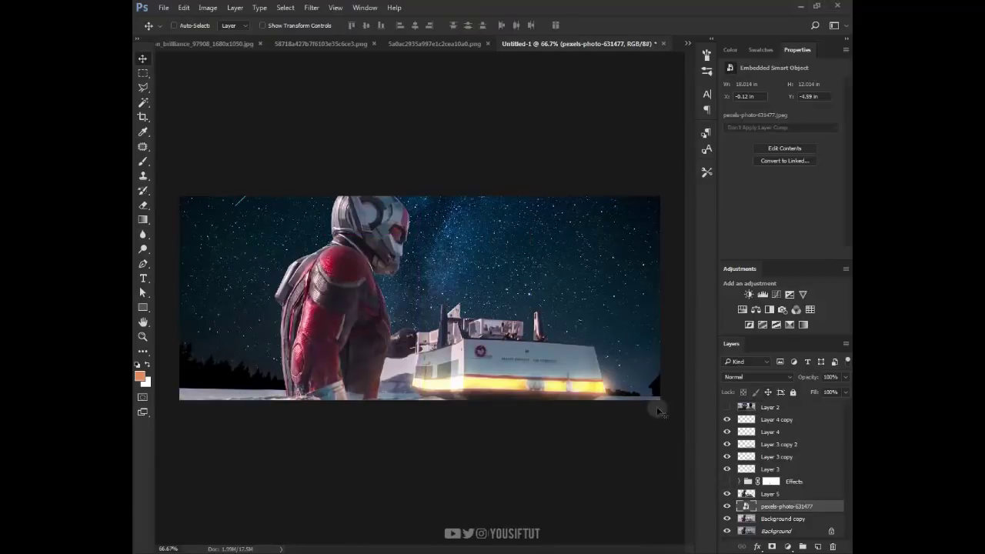
key("shift+Down")
key("shift+Down")
key("shift+Down")
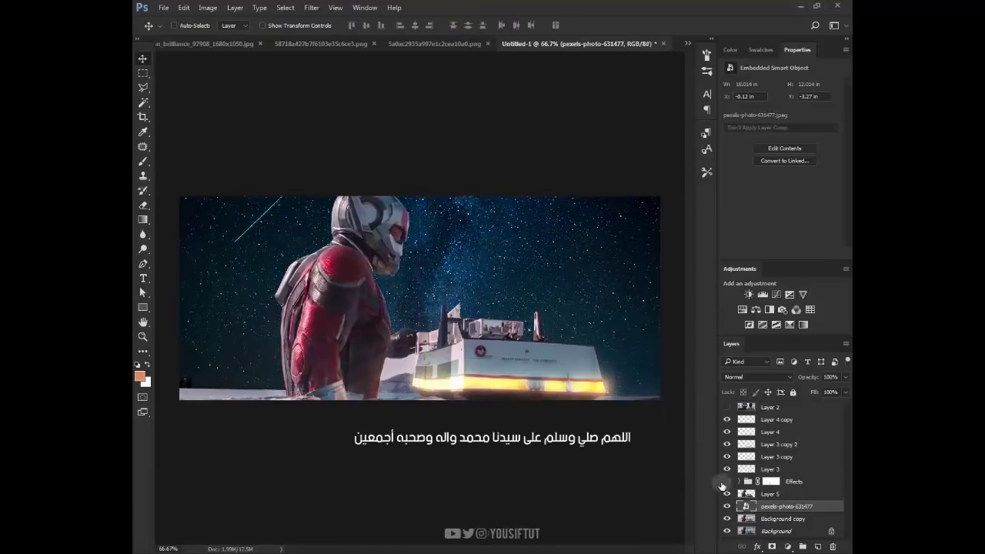
left_click(724, 482)
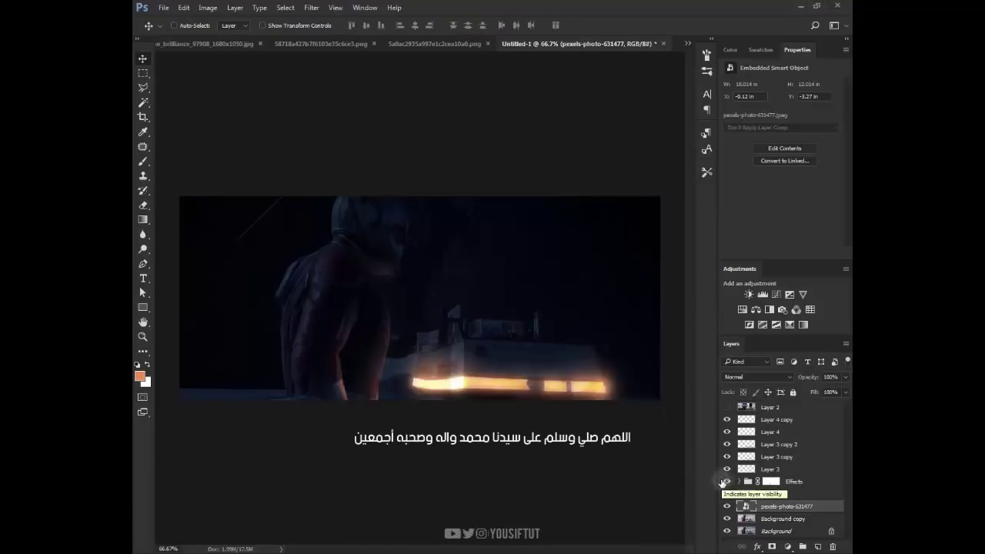
left_click(310, 7)
mouse_move(379, 132)
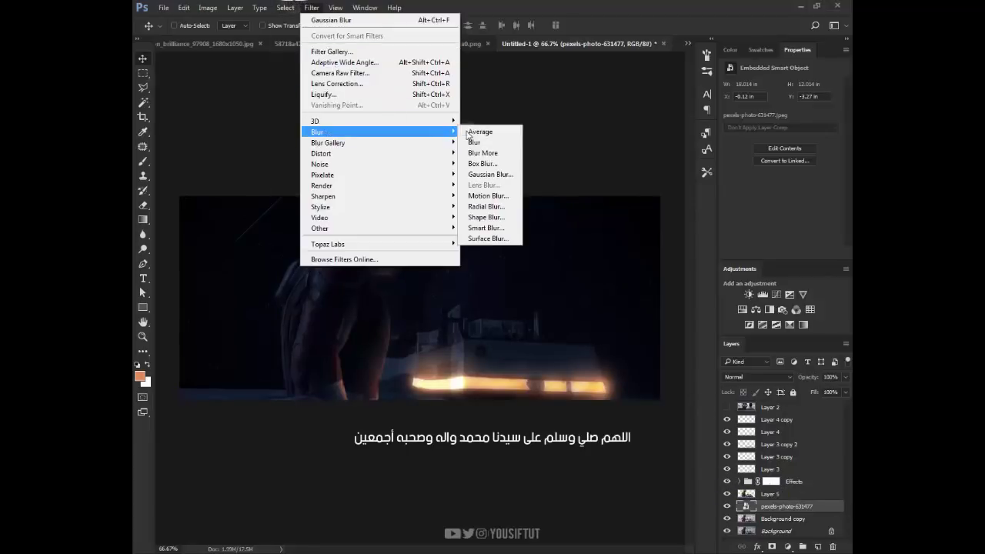
Apply a near-zero-radius Box Blur to the star photo and lower the Effects group's opacity.
left_click(501, 162)
left_click_drag(422, 297, 413, 300)
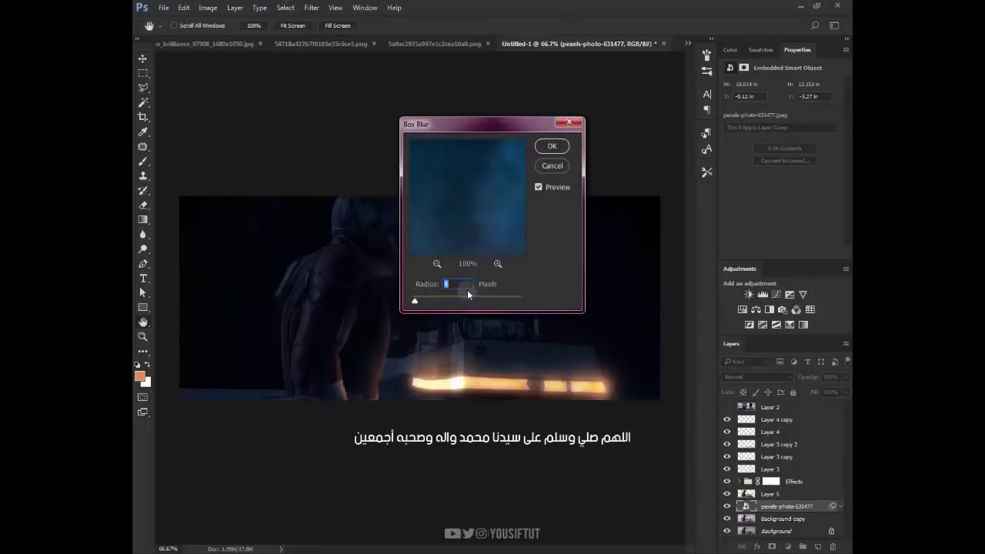
left_click(551, 146)
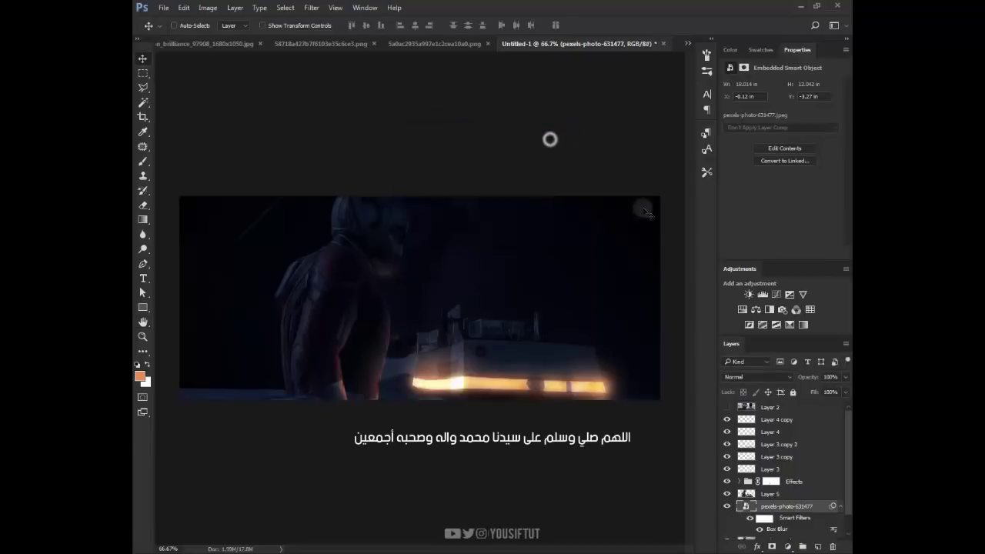
left_click(794, 480)
left_click_drag(807, 377, 802, 379)
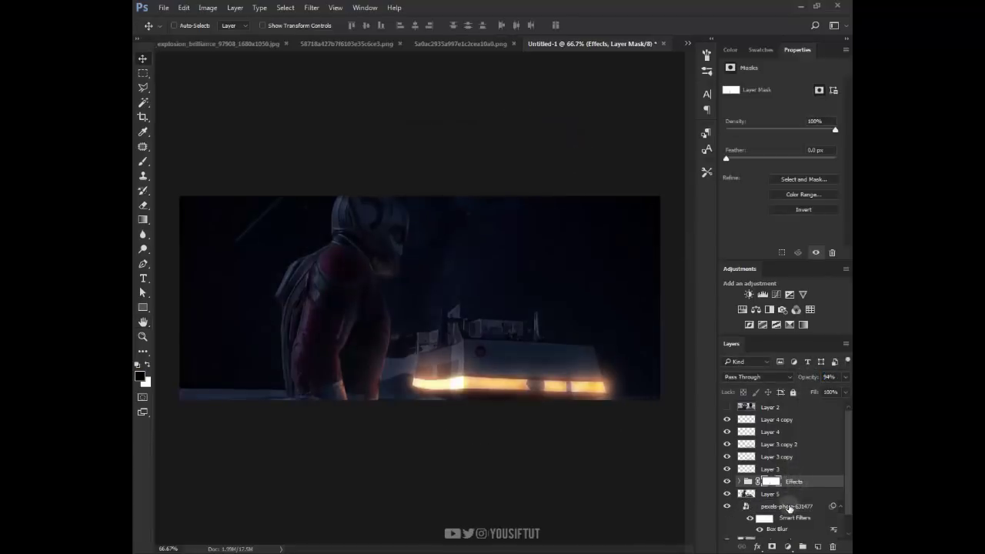
Move the star photo above Effects with an inverted mask from the Effects mask, and hide its blur.
left_click_drag(789, 507, 777, 475)
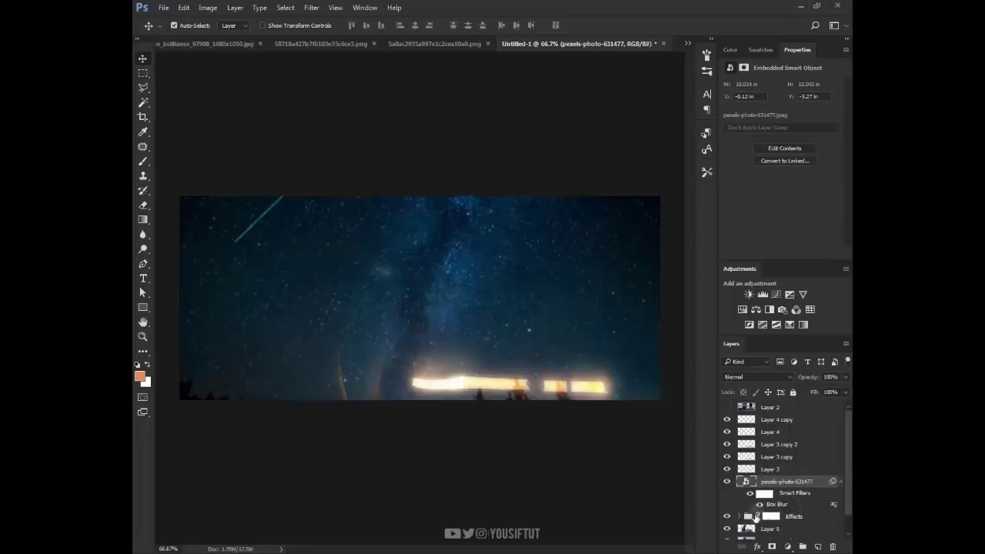
left_click(769, 516, "ctrl")
left_click(772, 546)
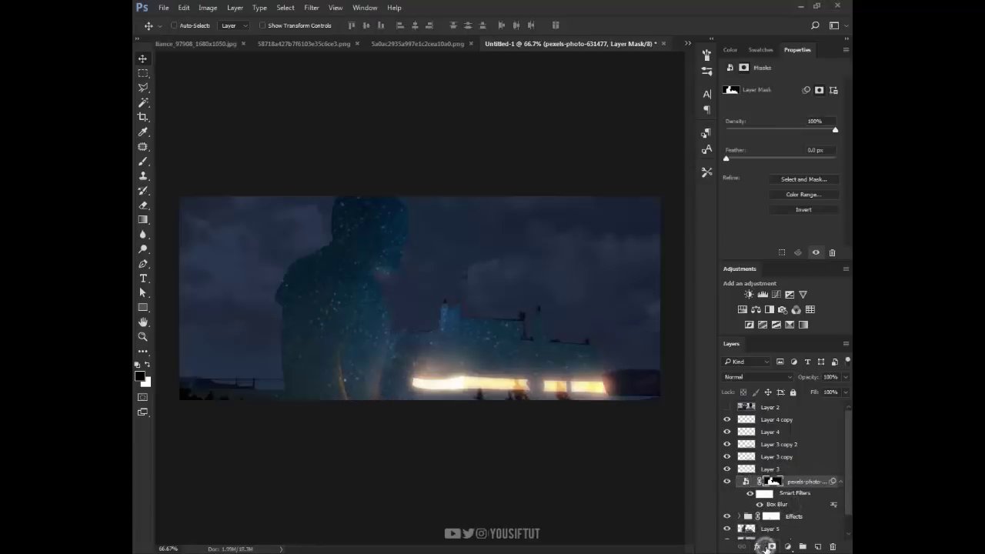
key("ctrl+i")
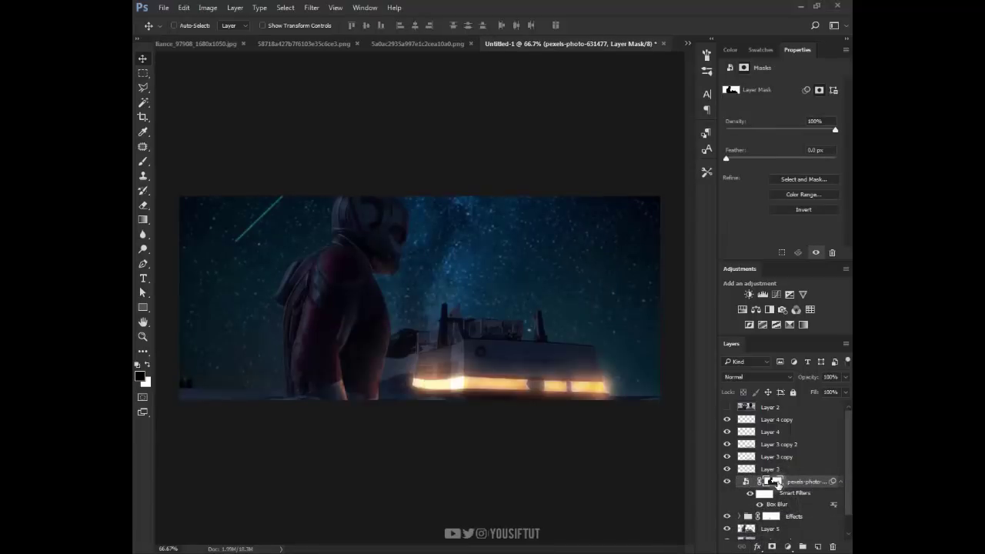
left_click(767, 481)
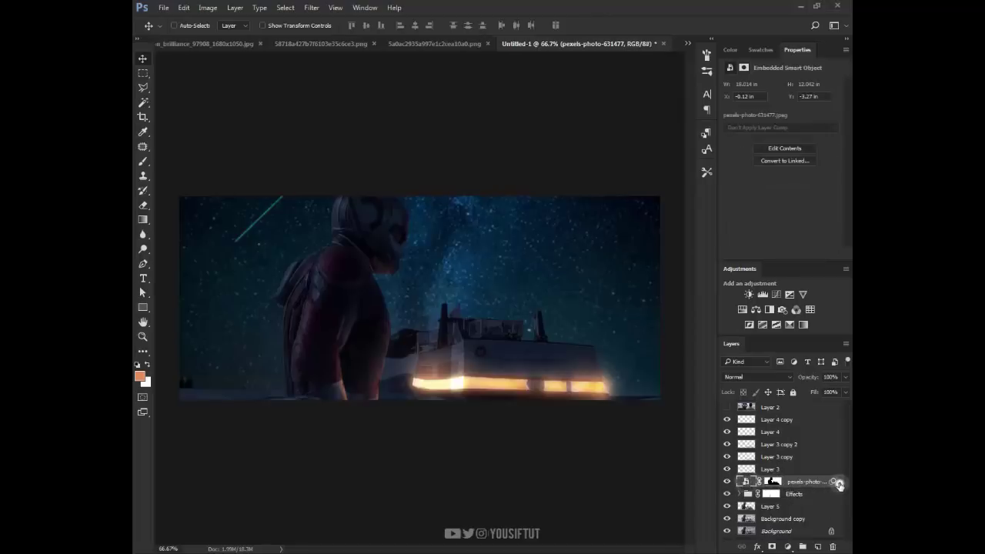
left_click(759, 505)
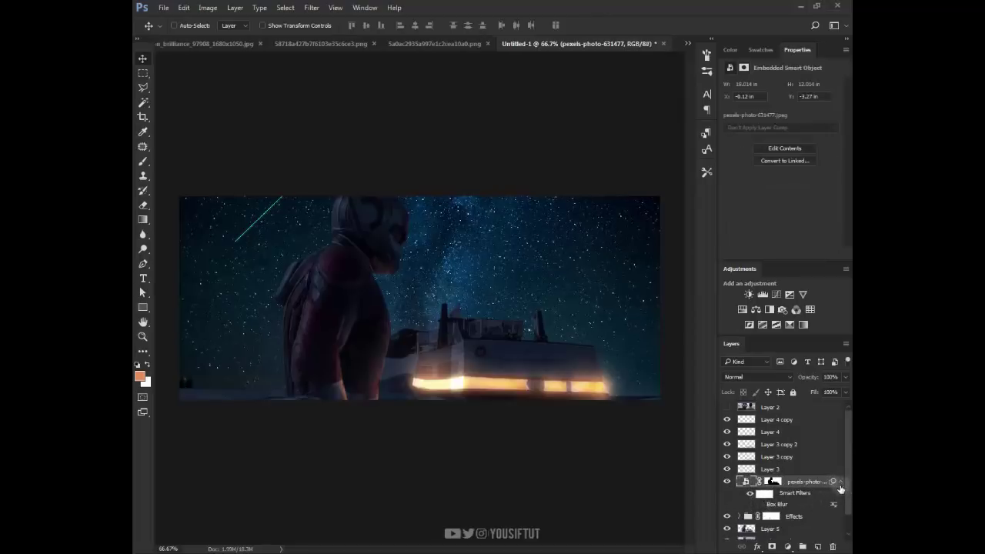
left_click(840, 482)
key("ctrl+m")
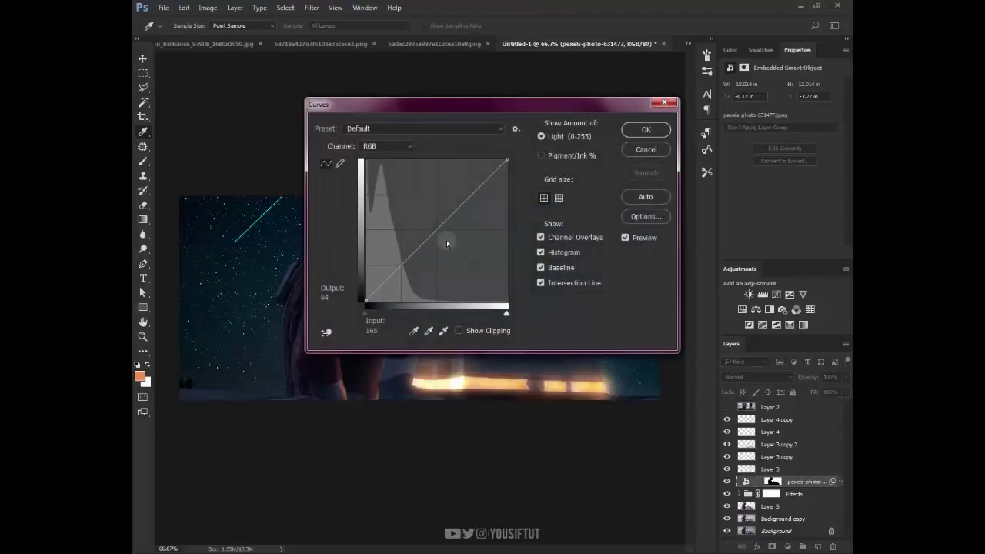
Darken the star photo with a Curves bend and fade its mask over the lower-left ground with a black-white gradient.
left_click_drag(447, 244, 446, 240)
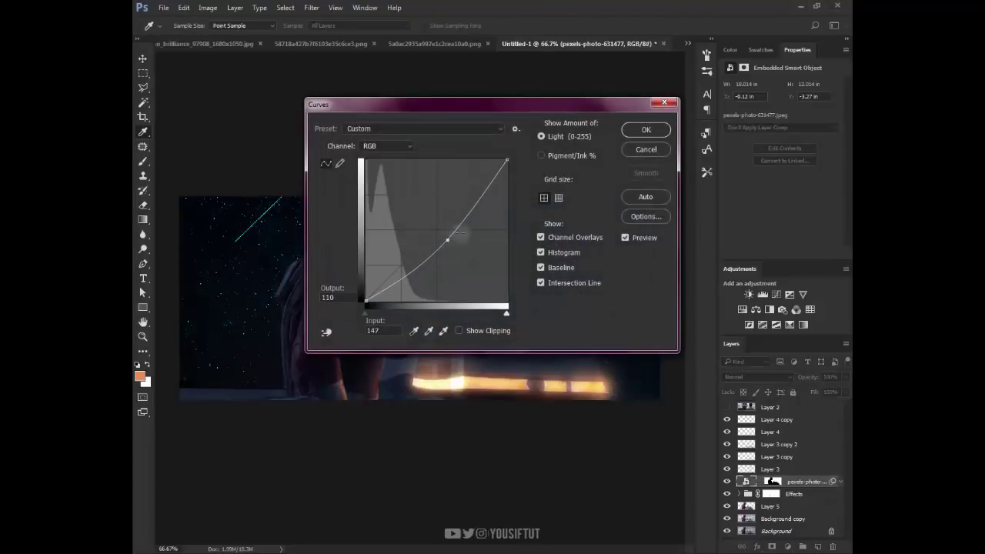
left_click(645, 129)
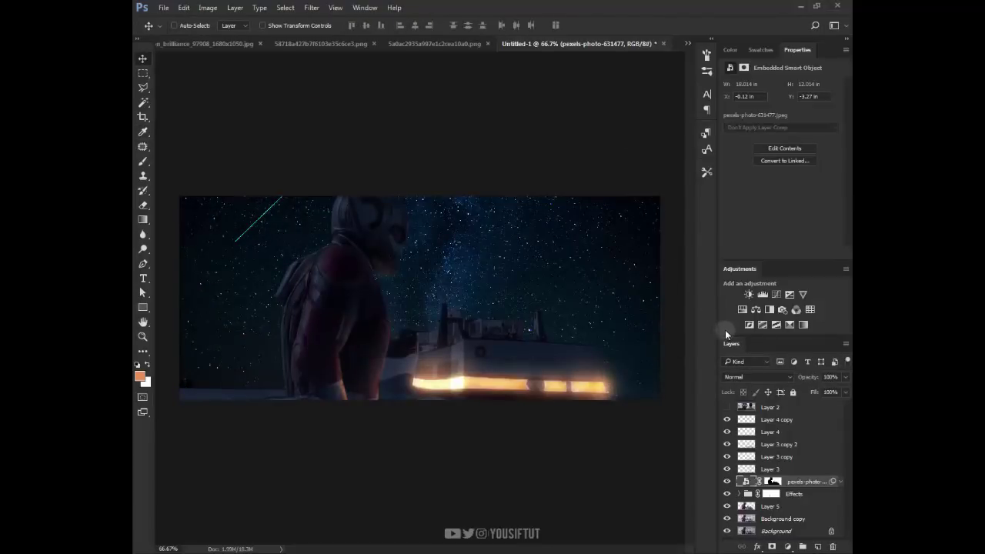
left_click(773, 548)
key("g")
key("d")
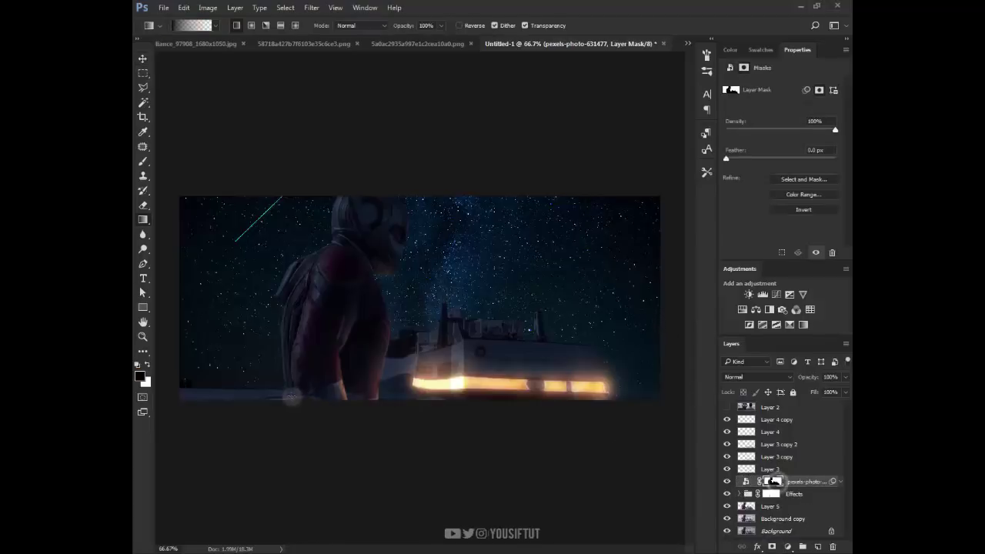
left_click_drag(290, 396, 290, 395)
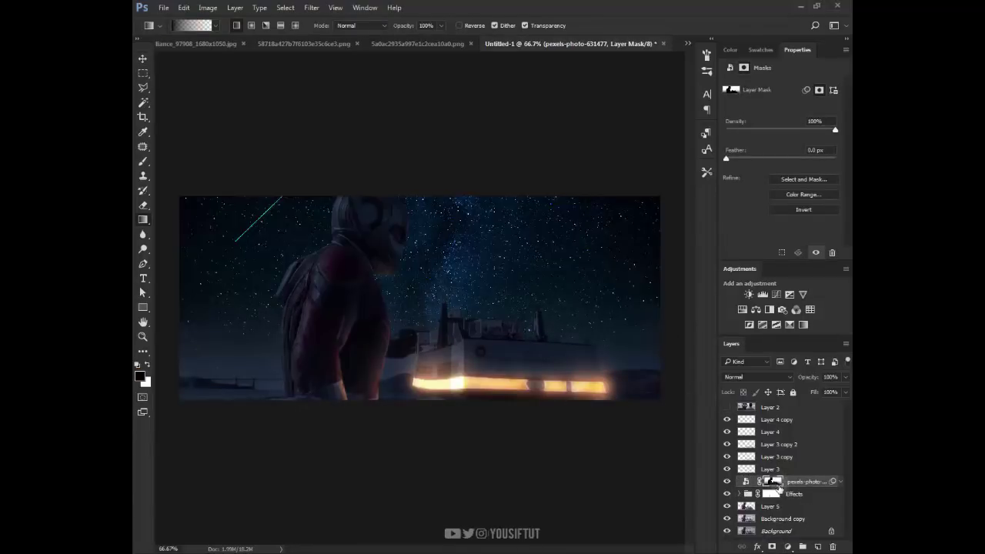
left_click(769, 481, "shift")
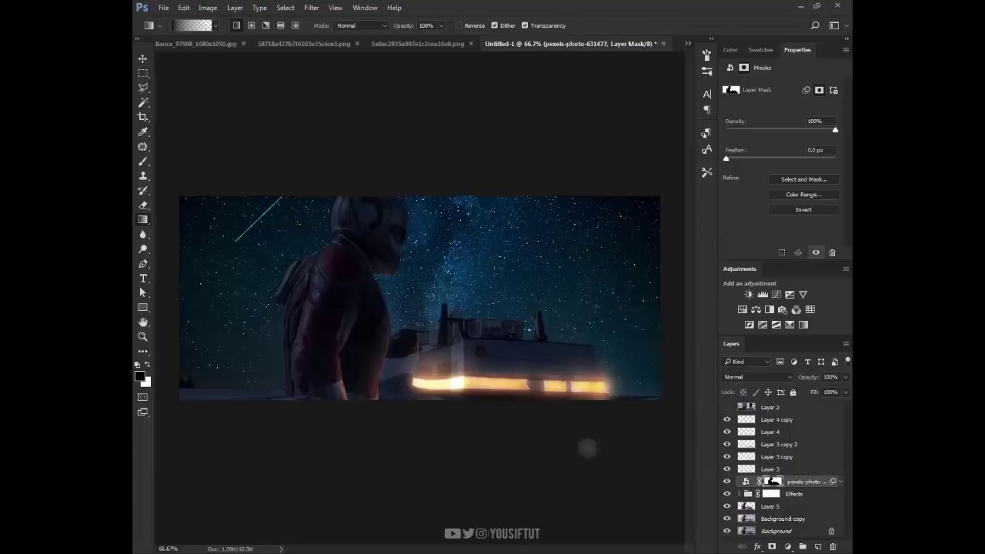
left_click_drag(242, 264, 242, 388)
left_click_drag(247, 293, 232, 408)
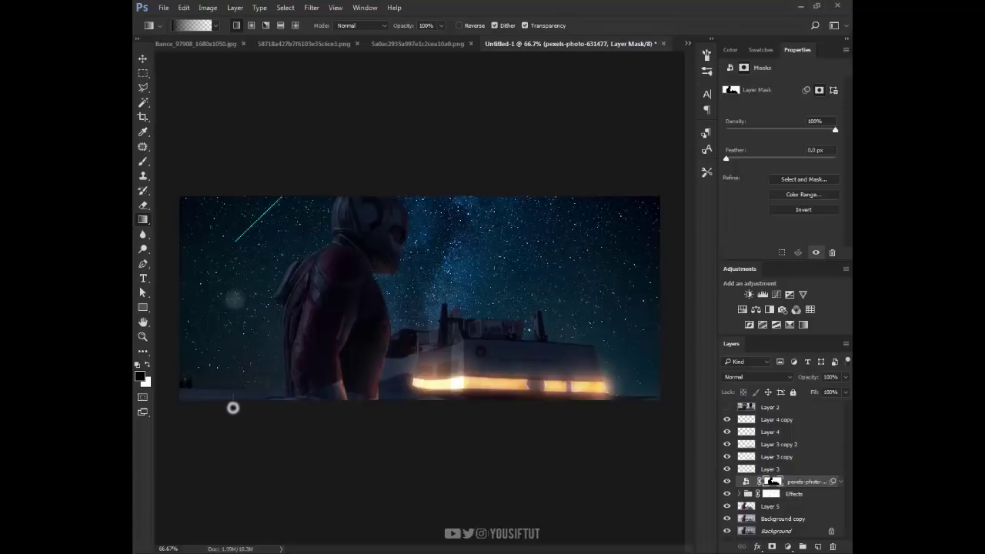
Rasterize and desaturate the star layer, try Screen then revert to Normal, and set opacity to about 63%.
left_click(744, 481)
key("b")
left_click(503, 333)
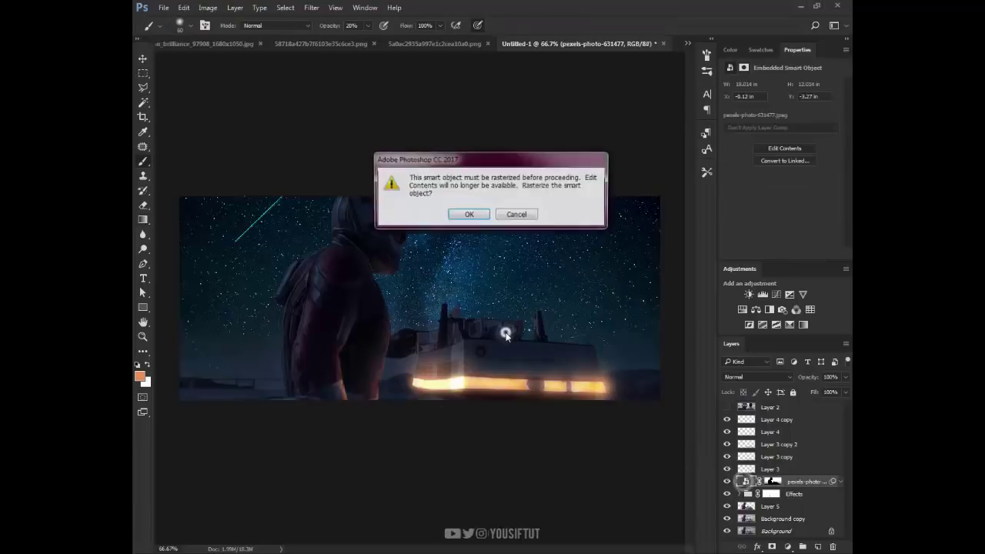
key("Return")
left_click(220, 8)
mouse_move(225, 36)
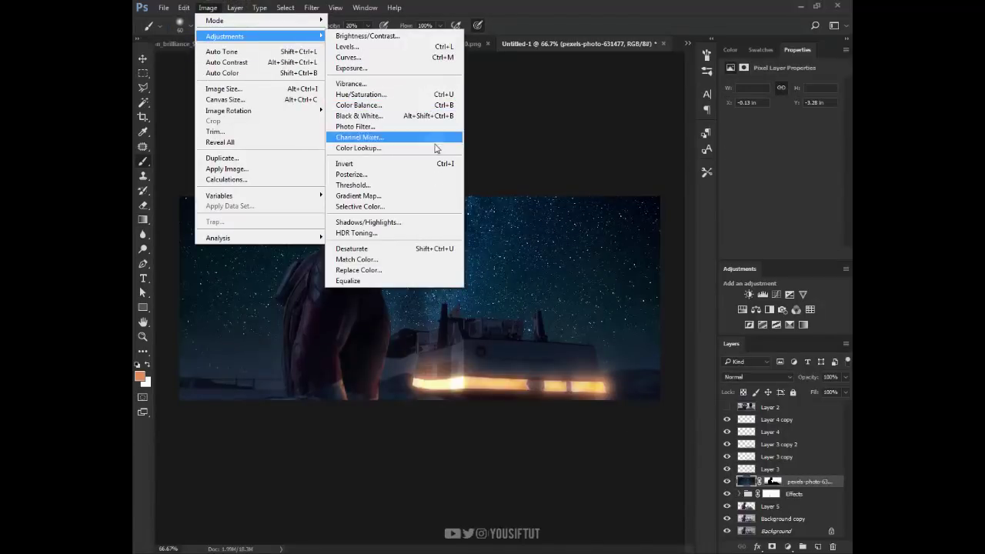
left_click(442, 249)
left_click(736, 377)
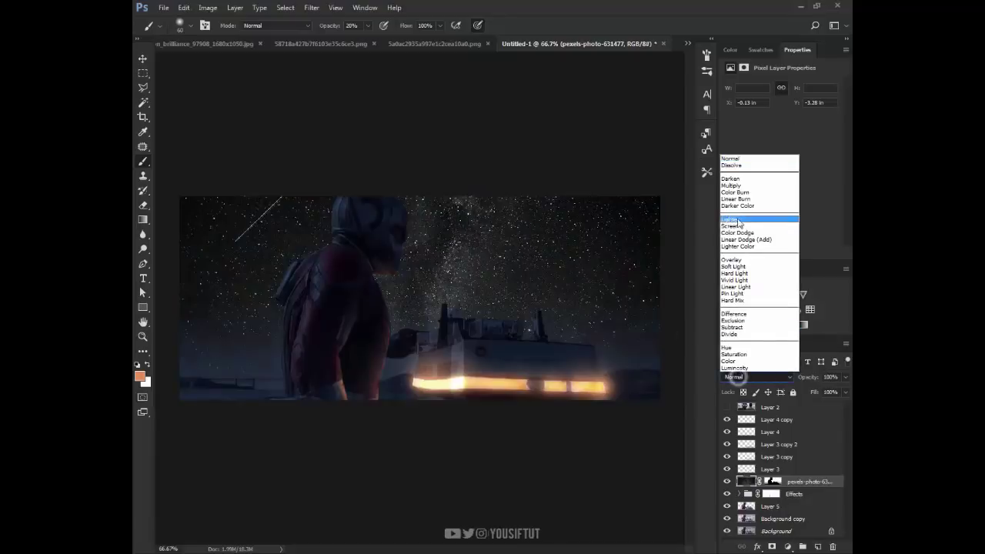
left_click(738, 221)
key("v")
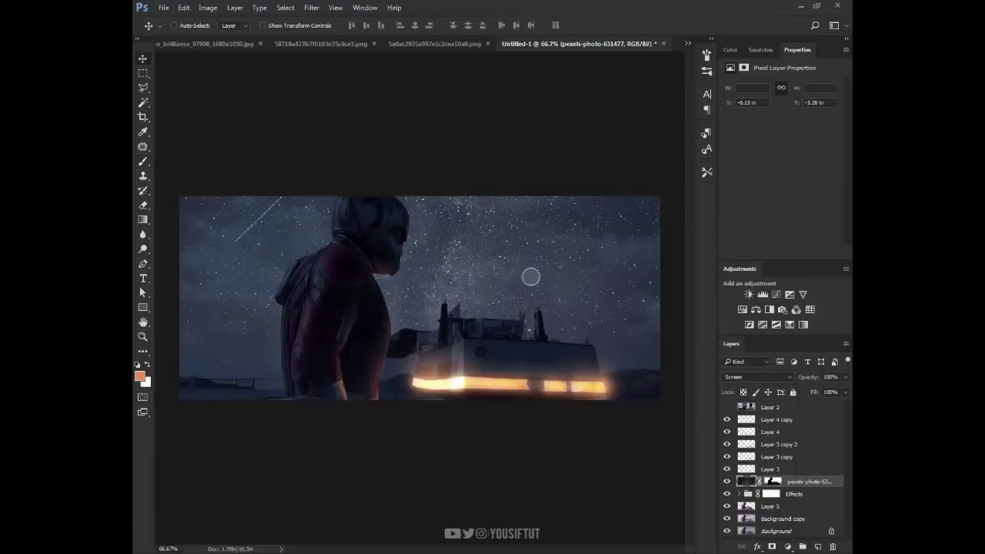
key("ctrl+z")
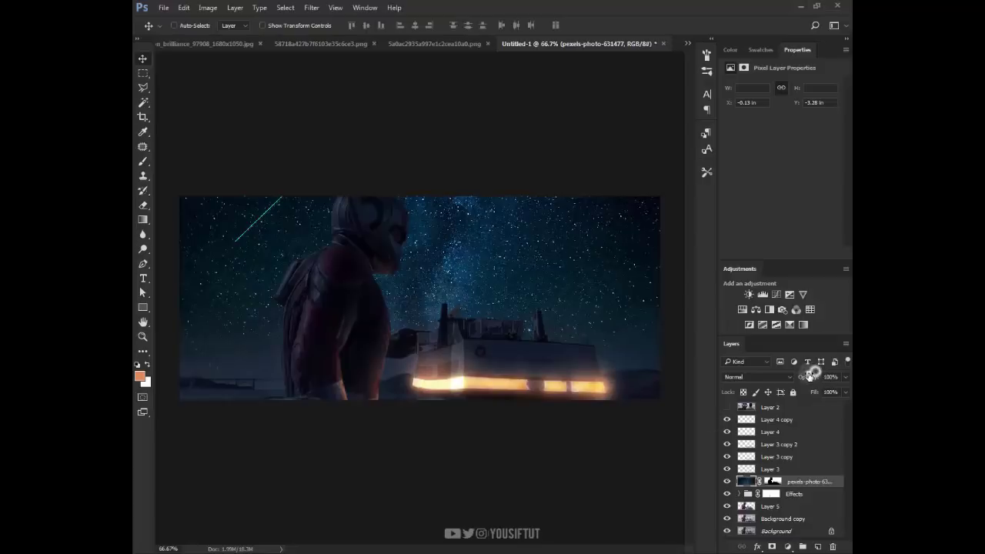
left_click_drag(809, 375, 786, 377)
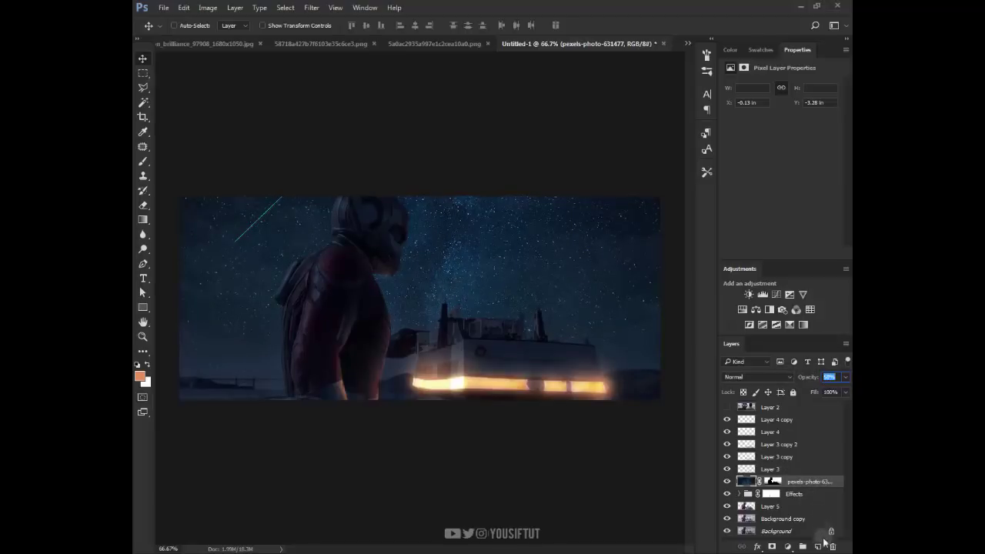
Add Layer 6 with a mask made from the hero and vehicle selection.
left_click(819, 545)
left_click(747, 517, "ctrl")
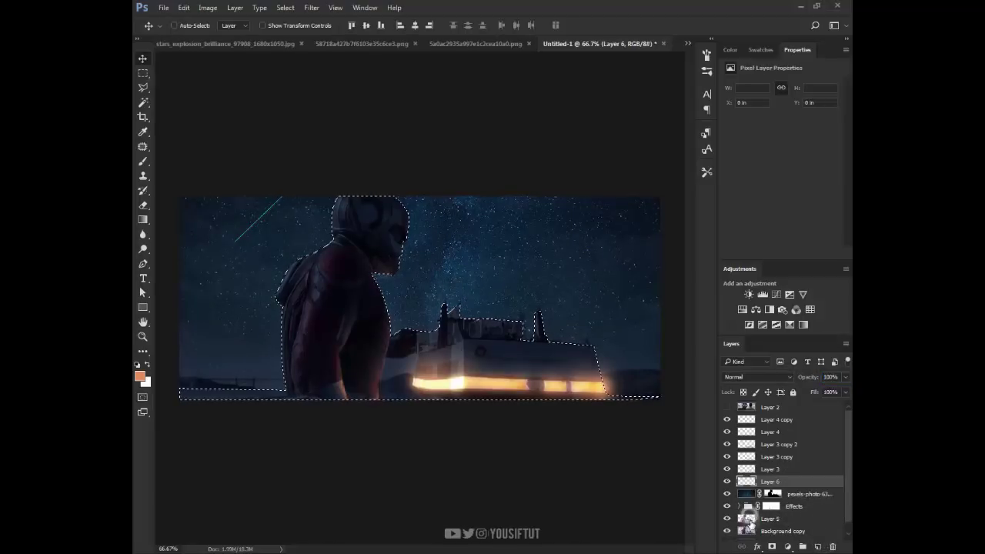
left_click(771, 546)
key("ctrl+z")
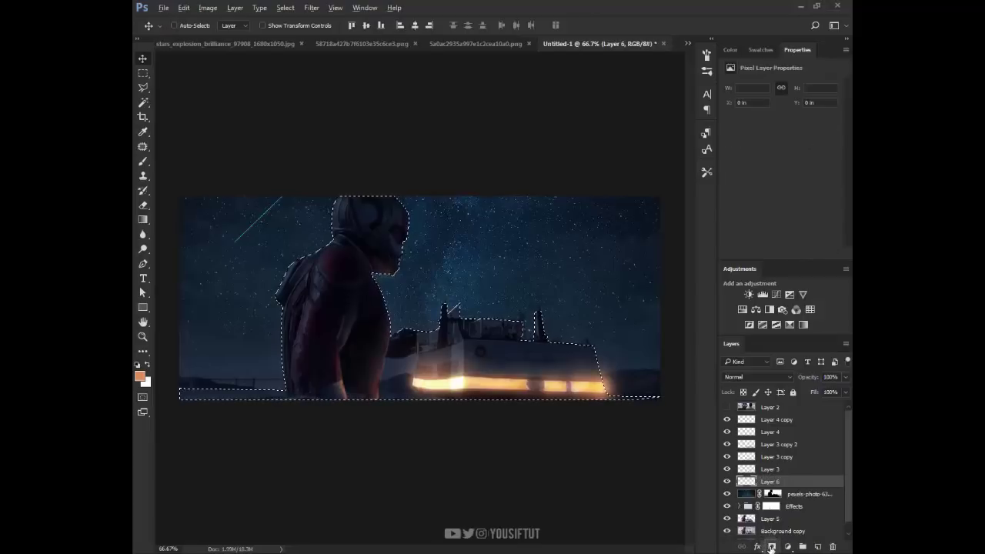
left_click(772, 547)
Set Layer 6's blend mode to Linear Dodge (Add) for painting on its pixels.
left_click(746, 480)
key("b")
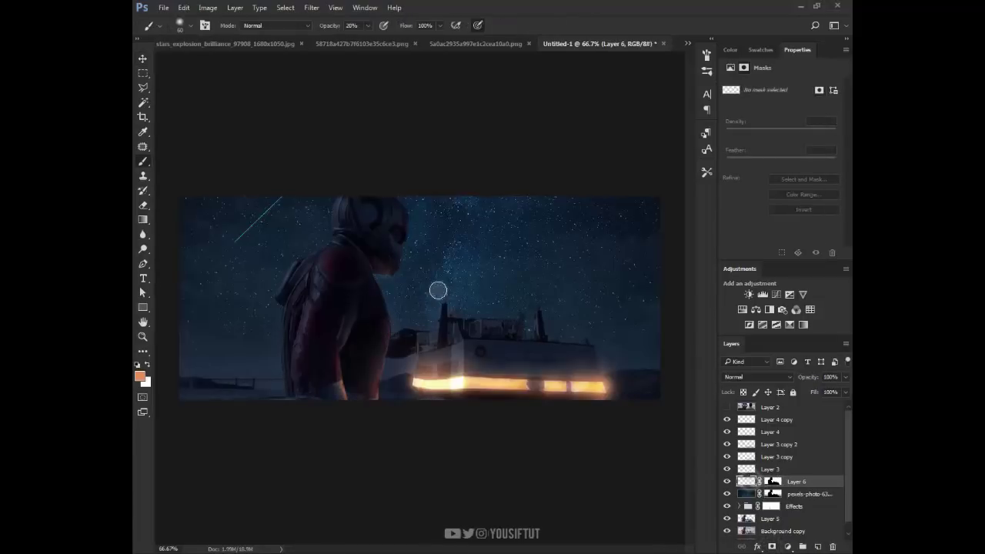
left_click(439, 273, "alt")
left_click(757, 377)
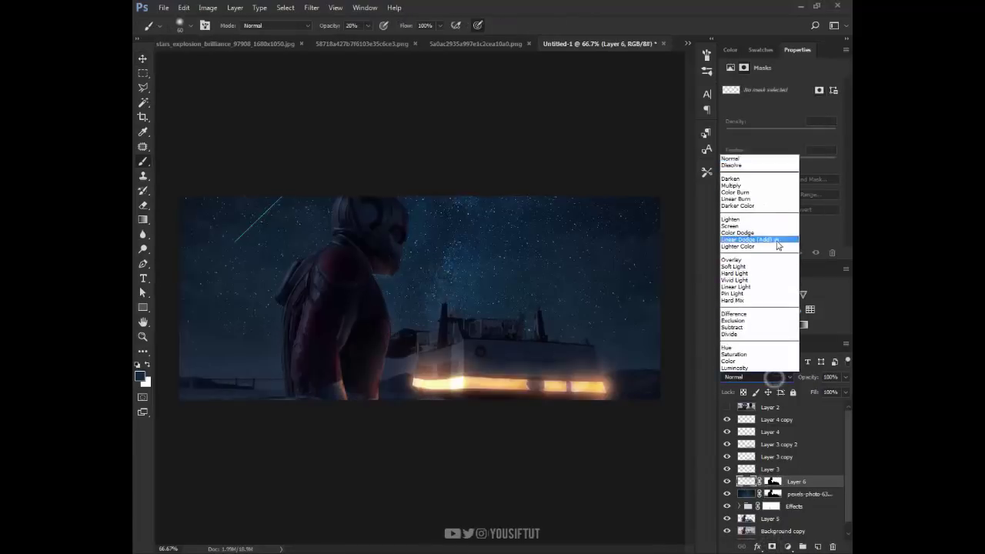
left_click(750, 248)
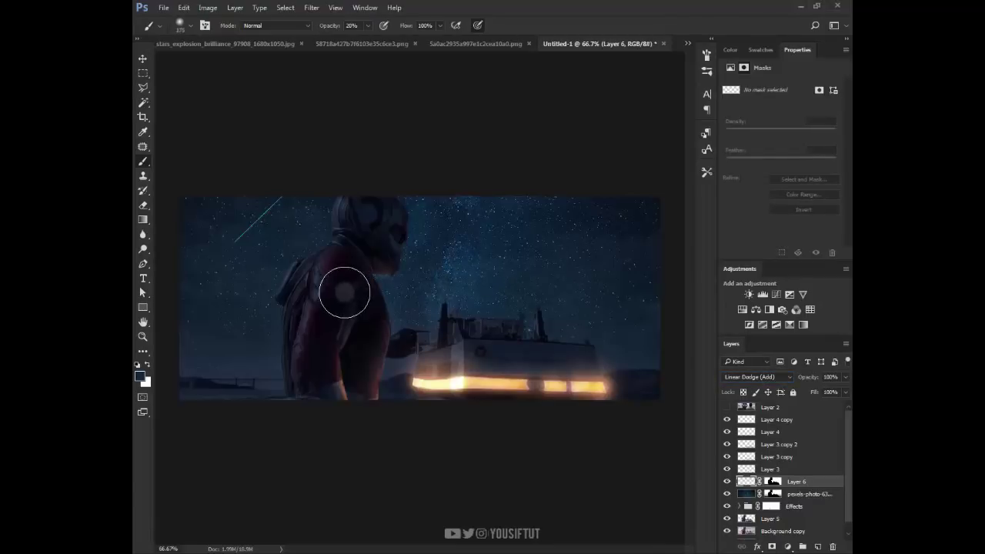
Paint a light-blue glow behind the hero's head with a large soft brush at 68% opacity.
key("bracketright")
key("bracketright")
key("bracketright")
key("bracketright")
key("bracketright")
key("bracketright")
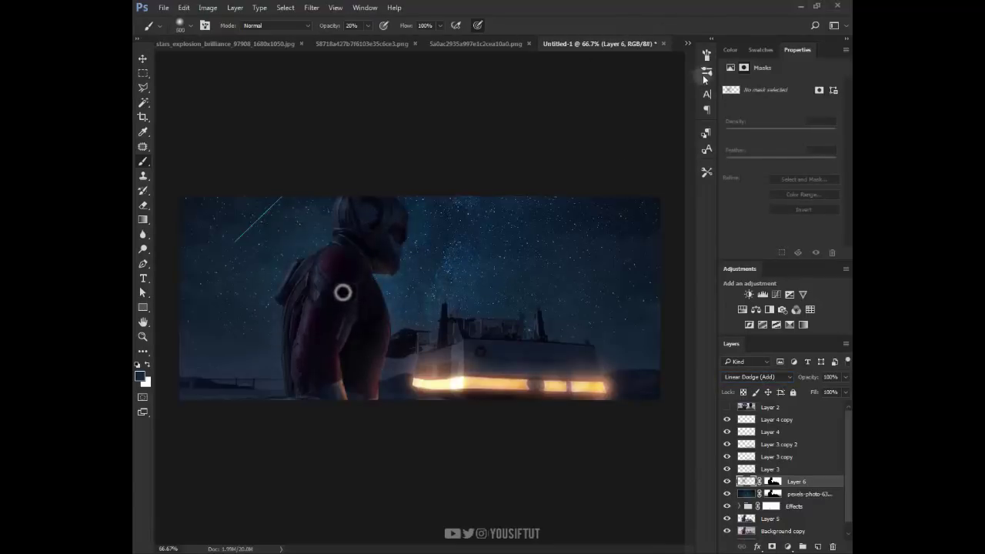
left_click(729, 50)
left_click_drag(326, 25, 336, 25)
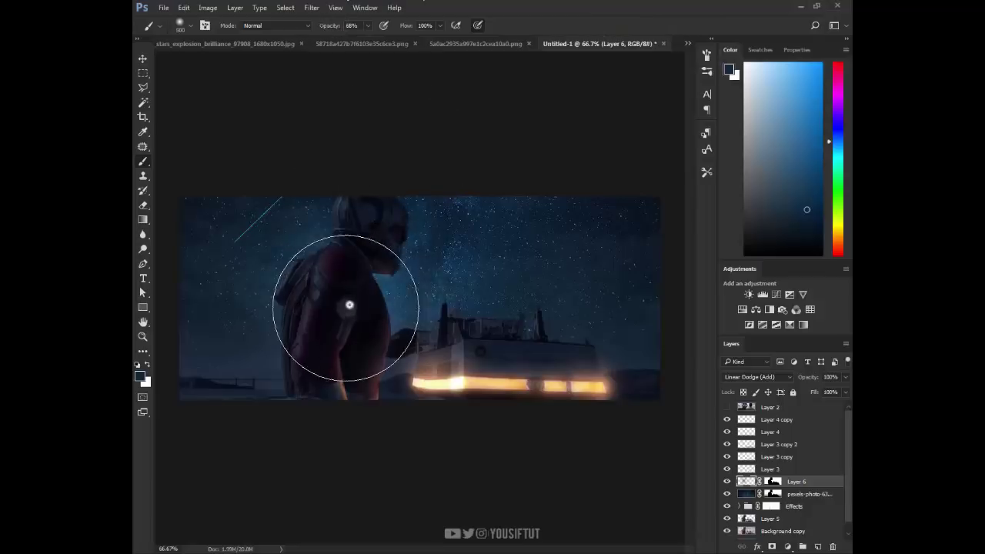
left_click(788, 93)
key("bracketright")
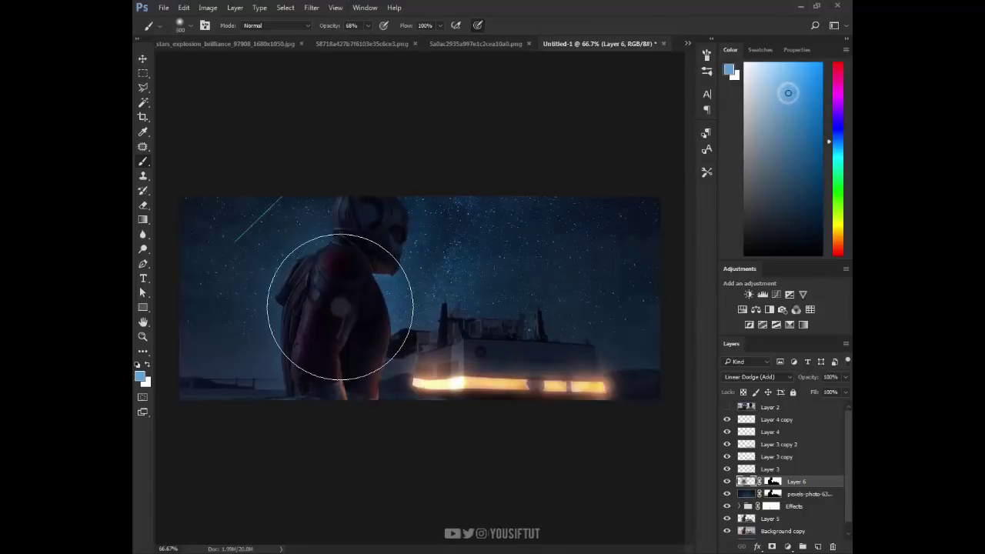
left_click_drag(318, 311, 341, 308)
Lower Layer 6's opacity to 54%.
key("v")
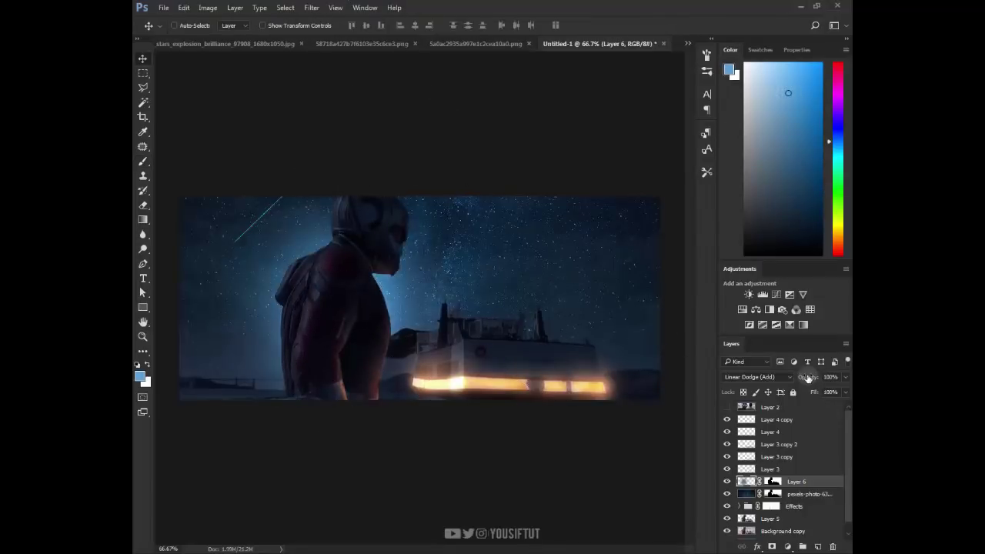
left_click_drag(807, 377, 793, 377)
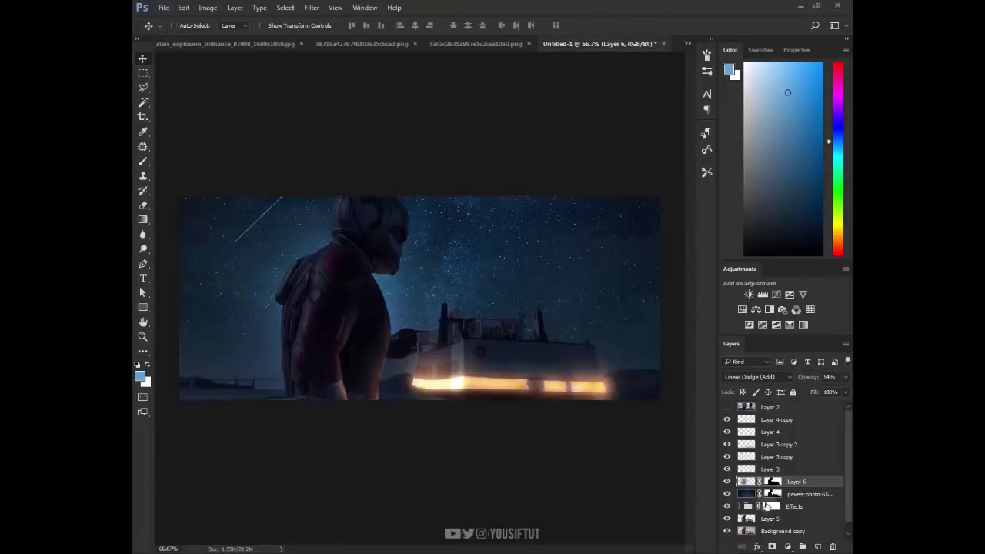
left_click(752, 520)
Add Layer 7 above Layer 5 and zoom in on the hero's head.
left_click(817, 547)
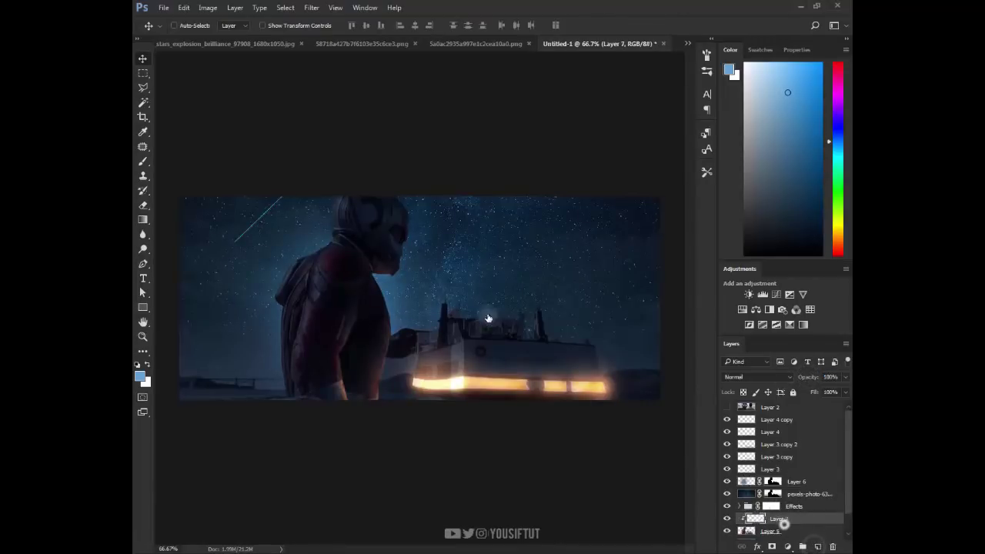
key("z")
left_click_drag(329, 202, 442, 345)
key("b")
key("bracketleft")
key("bracketleft")
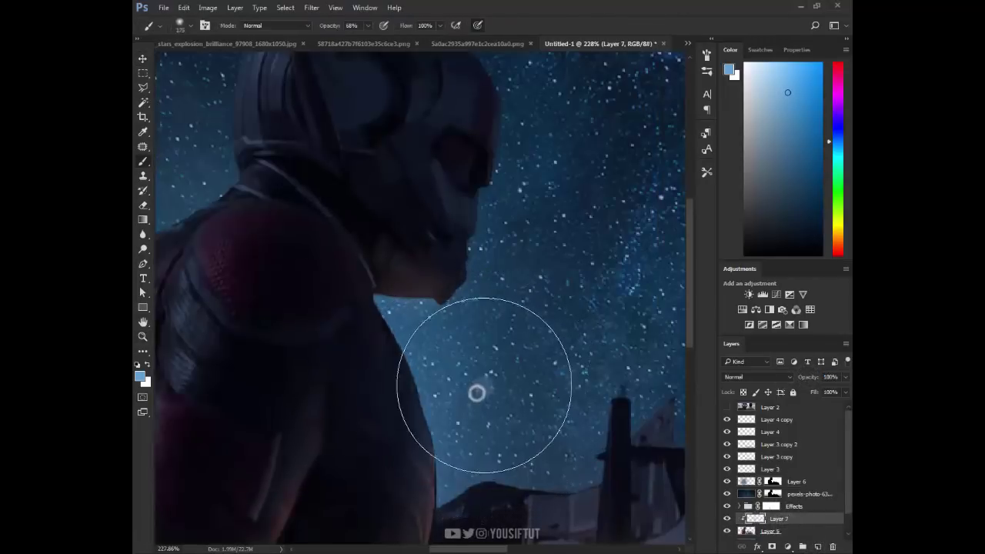
key("bracketleft")
key("bracketleft")
Dab small glow spots on the chin, jaw, helmet front and shoulder with a size-35 brush.
left_click(477, 431)
key("bracketleft")
key("bracketleft")
left_click(456, 435)
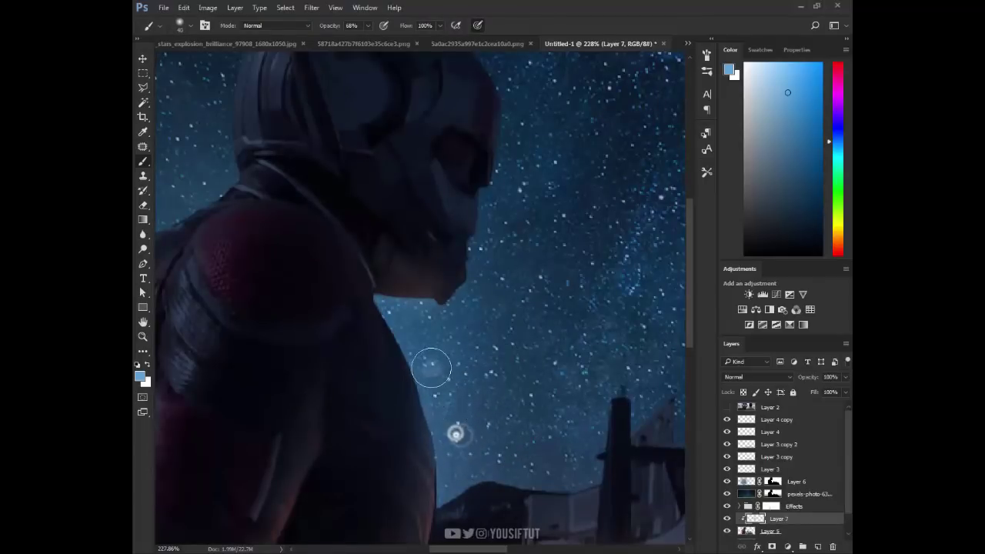
left_click(483, 296)
left_click(486, 257)
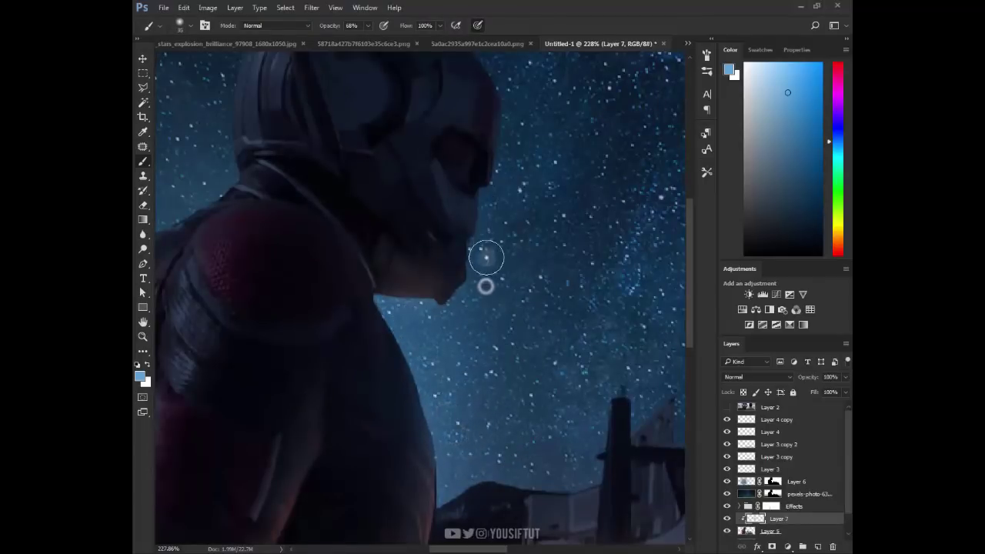
left_click(528, 241)
left_click(512, 226)
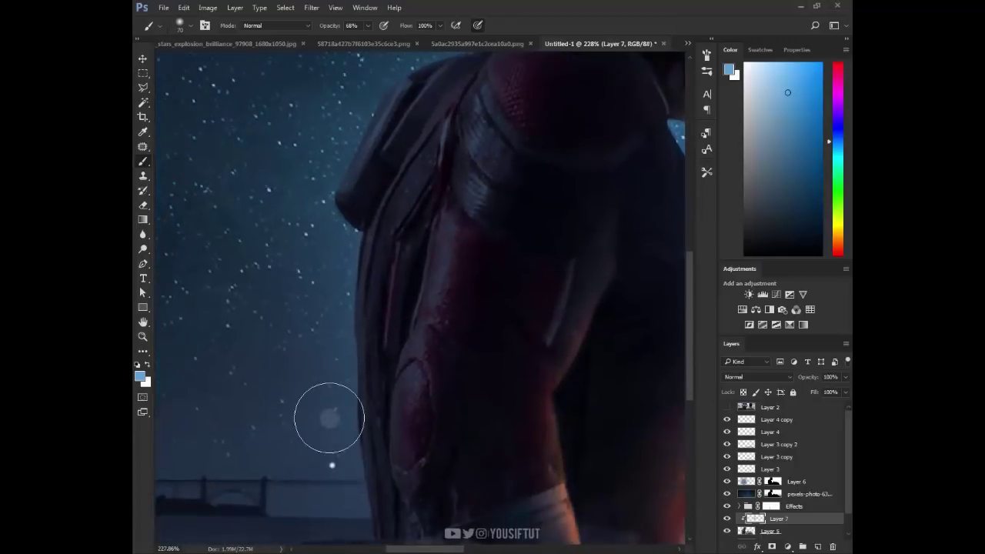
left_click(340, 342)
left_click(328, 236)
left_click(323, 186)
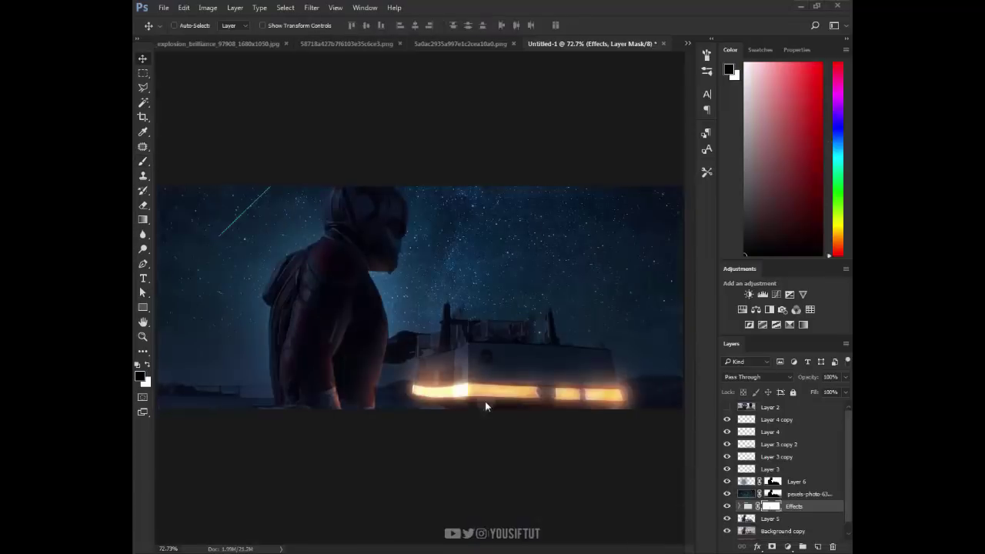
Zoom in on the helmet, hide the Effects group and select Layer 5.
key("z")
left_click(405, 271)
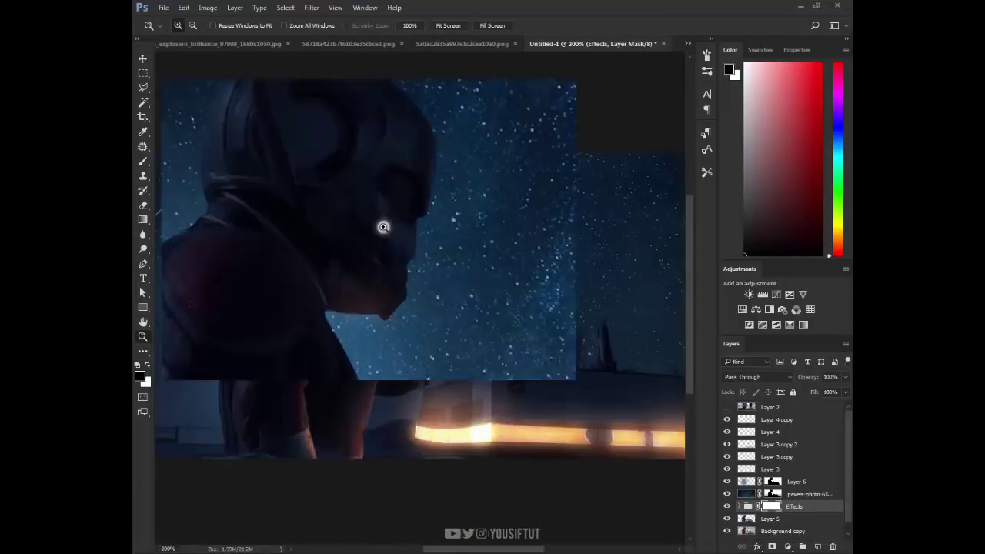
left_click(726, 505)
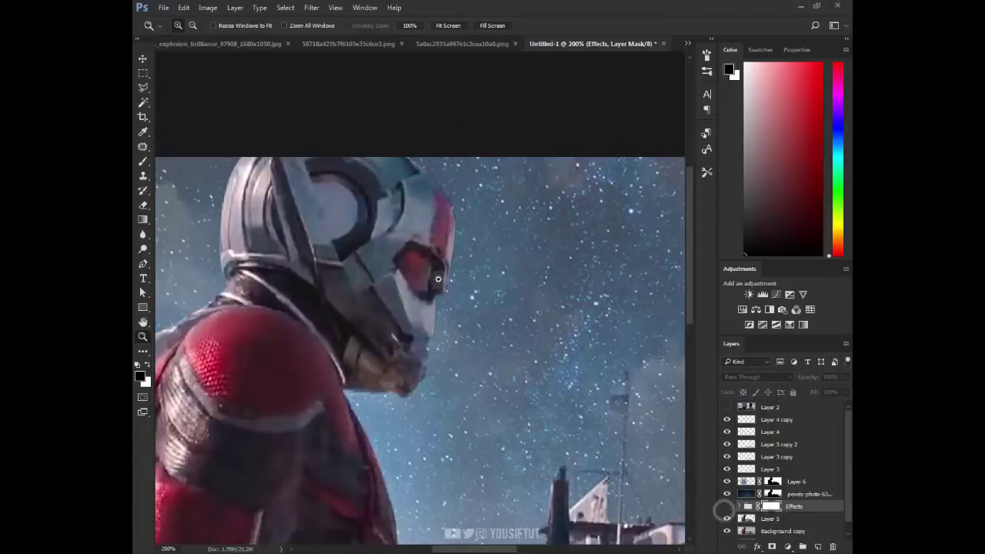
key("ctrl+plus")
left_click(783, 519)
Trace the helmet's eye with a Pen path and turn it into an unfeathered selection.
key("p")
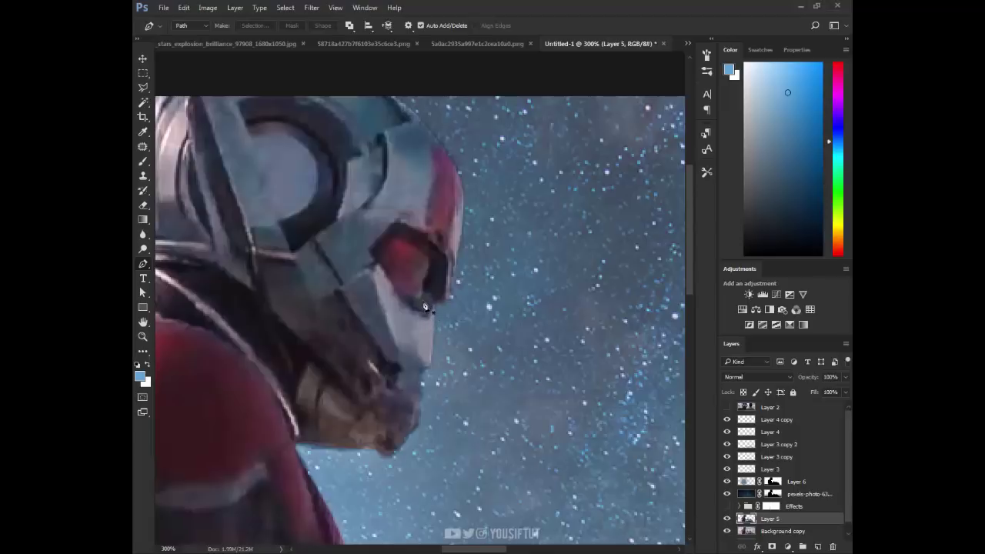
left_click(421, 301)
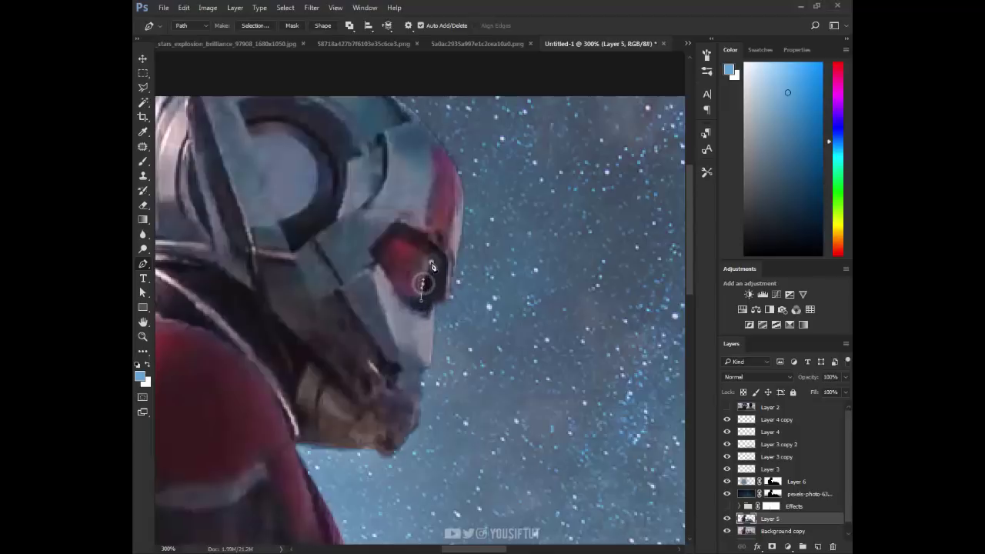
left_click(430, 262)
left_click(394, 240)
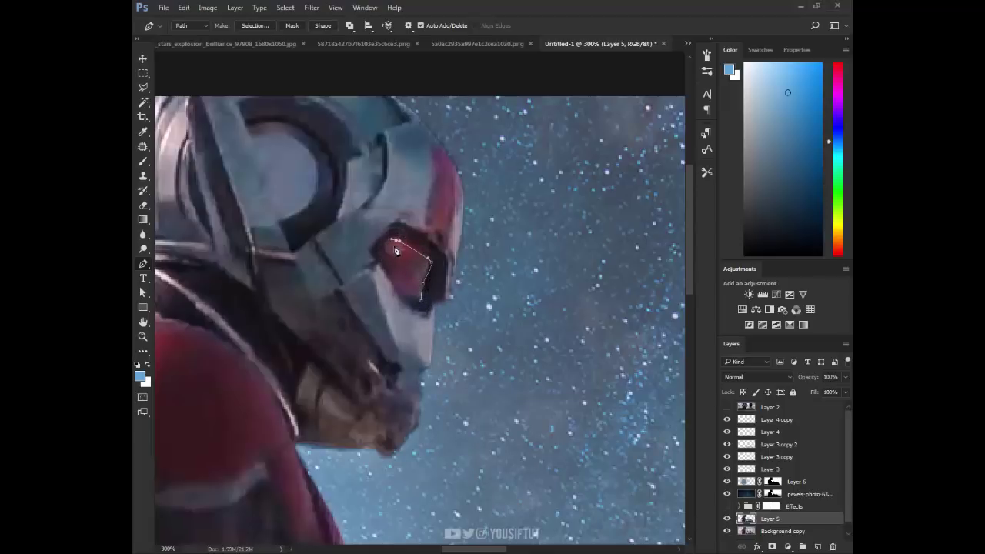
left_click(394, 291)
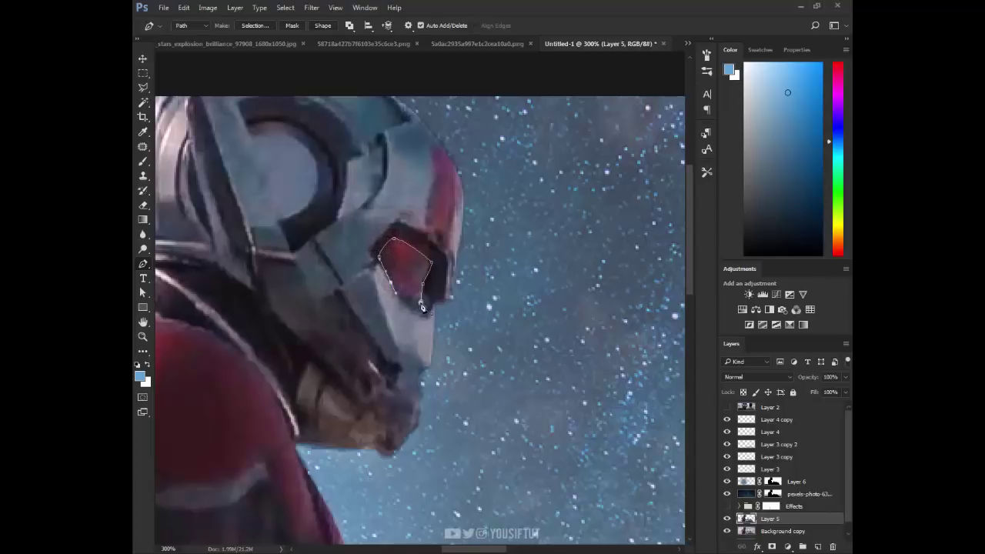
left_click(420, 302)
right_click(483, 273)
left_click(538, 332)
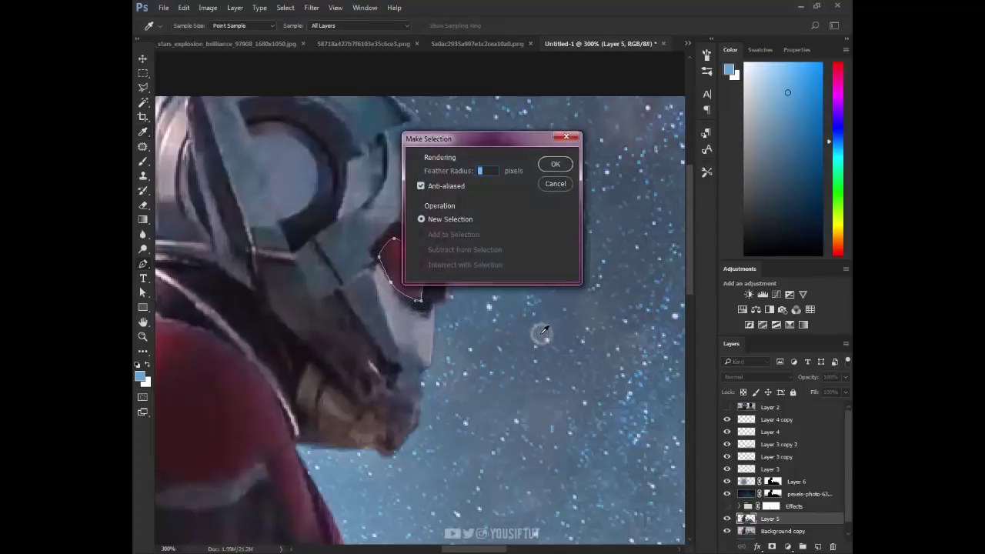
key("Return")
Fill the eye selection with red on Layer 7 above the Effects group, then duplicate it.
left_click(726, 505)
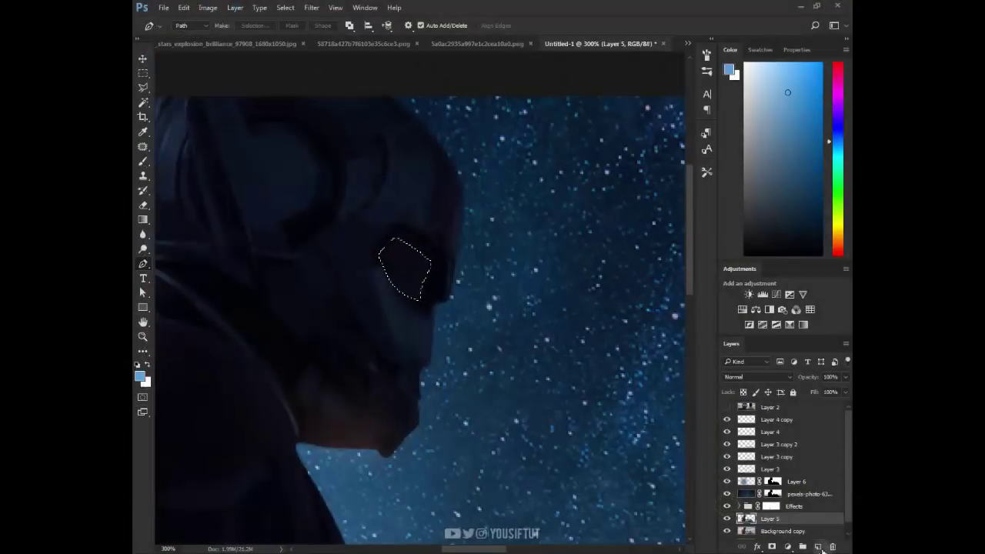
left_click(837, 100)
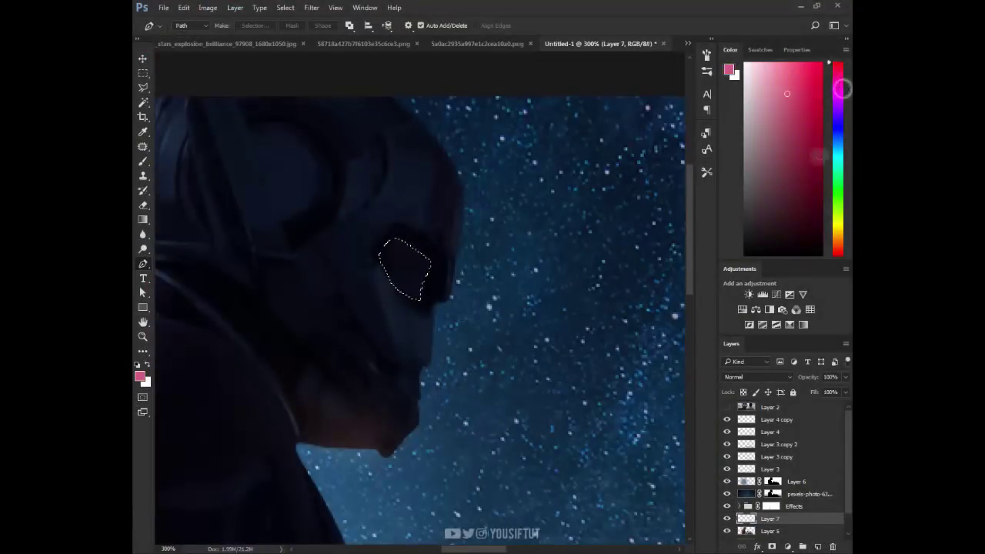
left_click(821, 231)
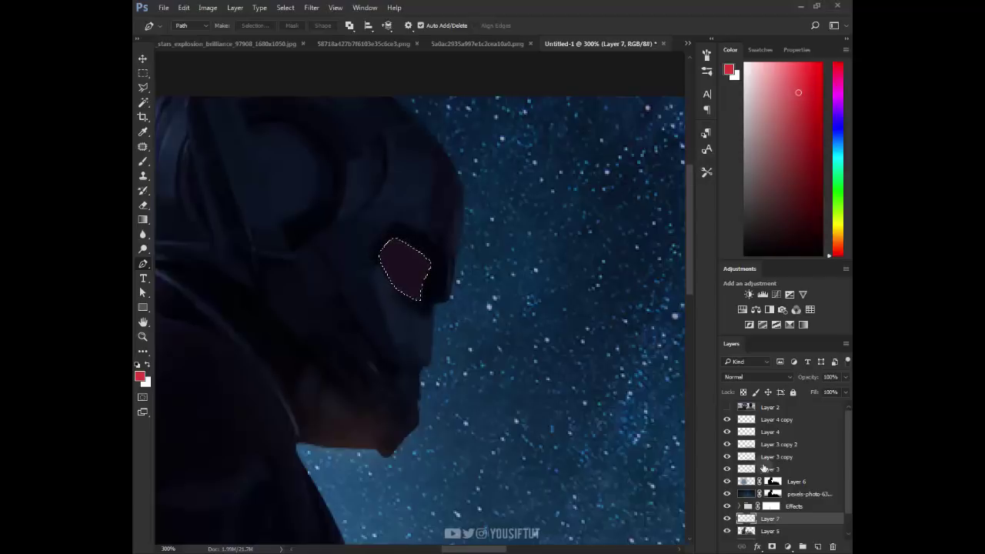
left_click_drag(769, 517, 769, 502)
key("alt+BackSpace")
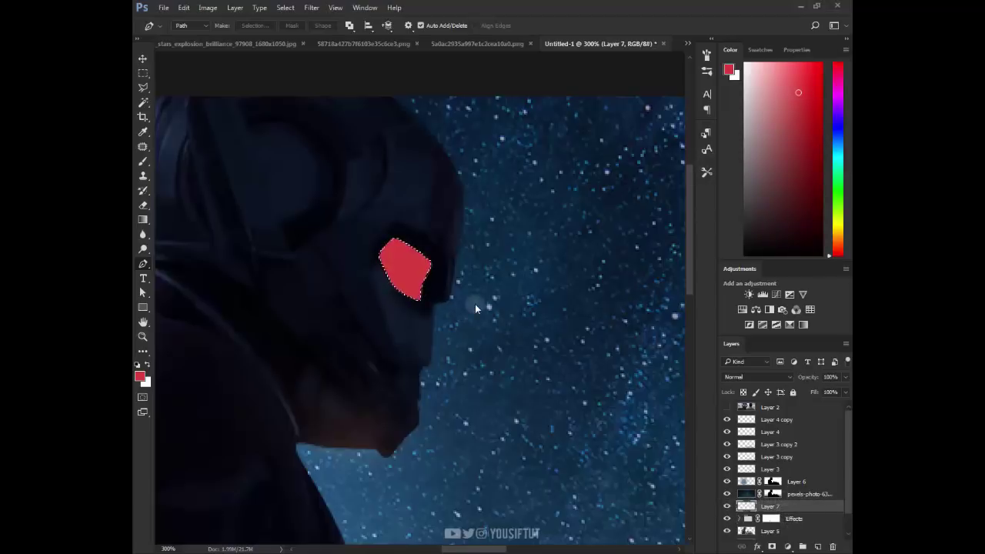
key("ctrl+d")
key("v")
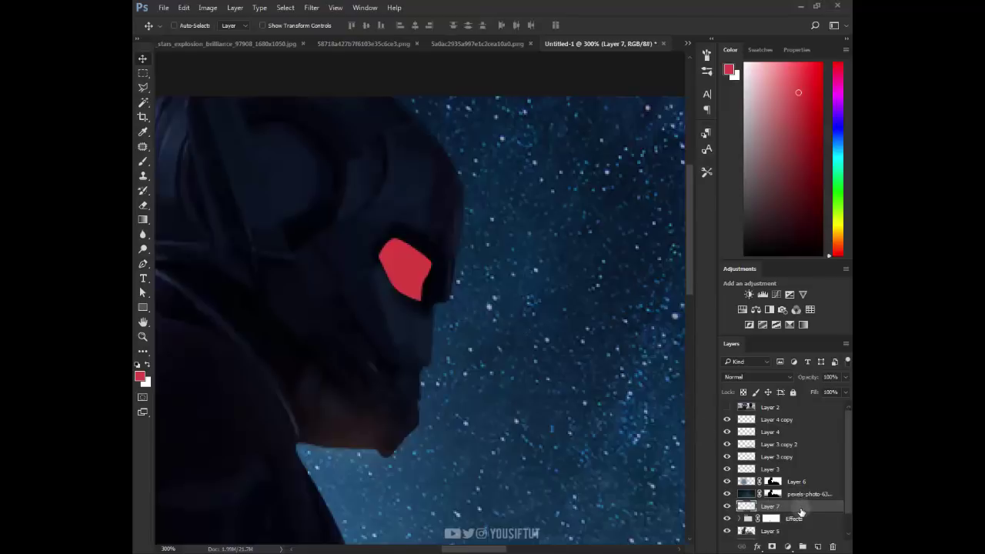
left_click_drag(800, 511, 818, 546)
mouse_move(361, 132)
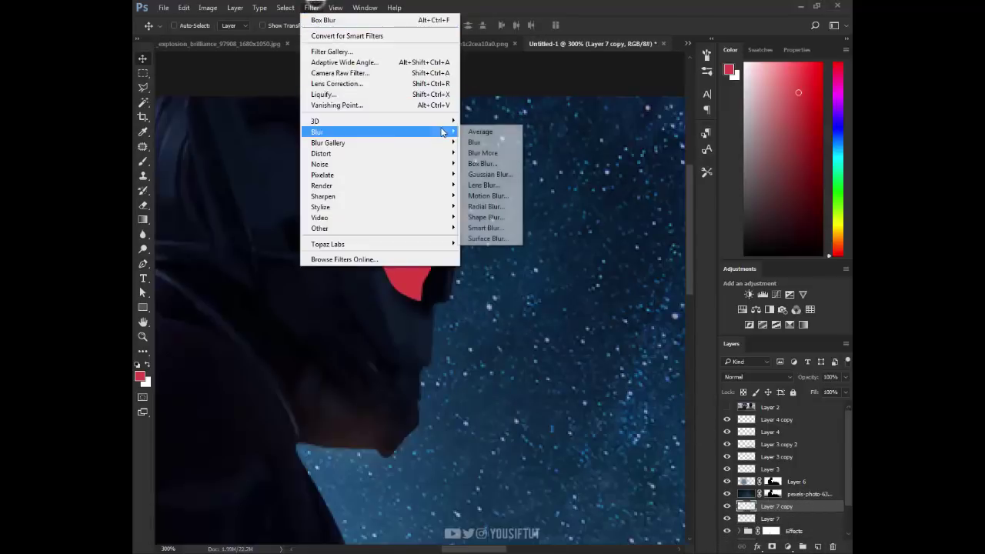
Blur the eye copy with a 9.6 px Gaussian Blur and set it to Linear Dodge (Add).
left_click(485, 185)
left_click_drag(490, 133, 642, 155)
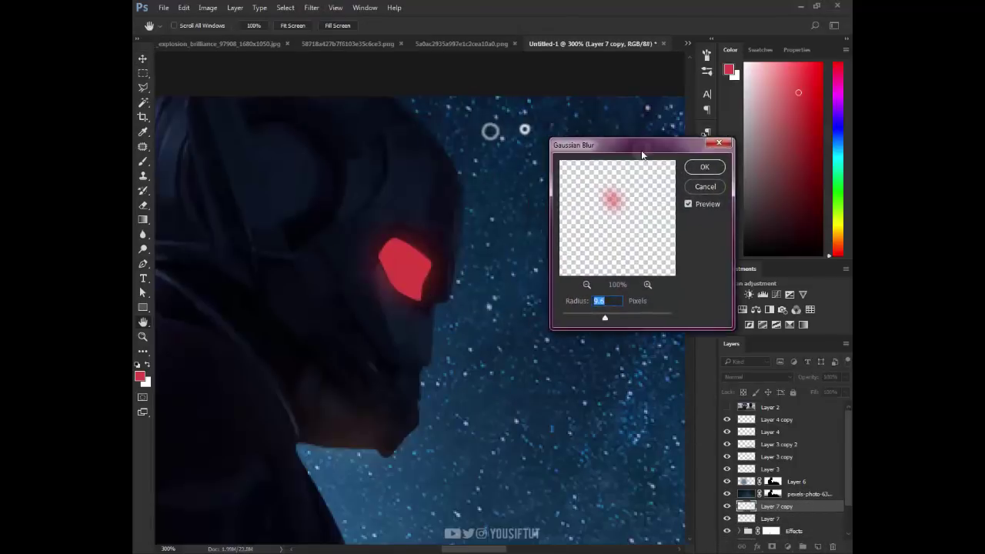
left_click(704, 167)
left_click(758, 377)
left_click(754, 244)
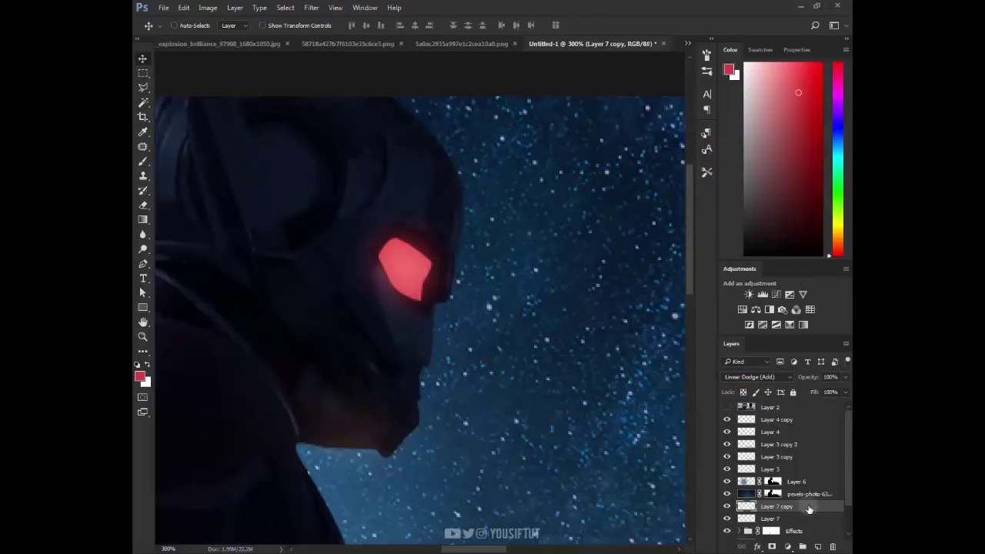
Duplicate the glow layer and brush lighter pink dabs onto the eye's centre.
key("ctrl+j")
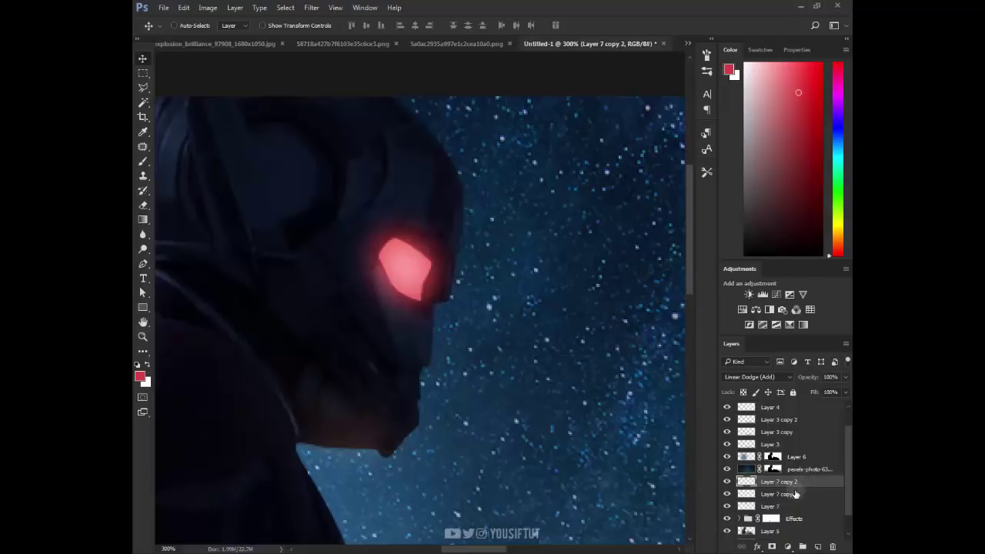
key("b")
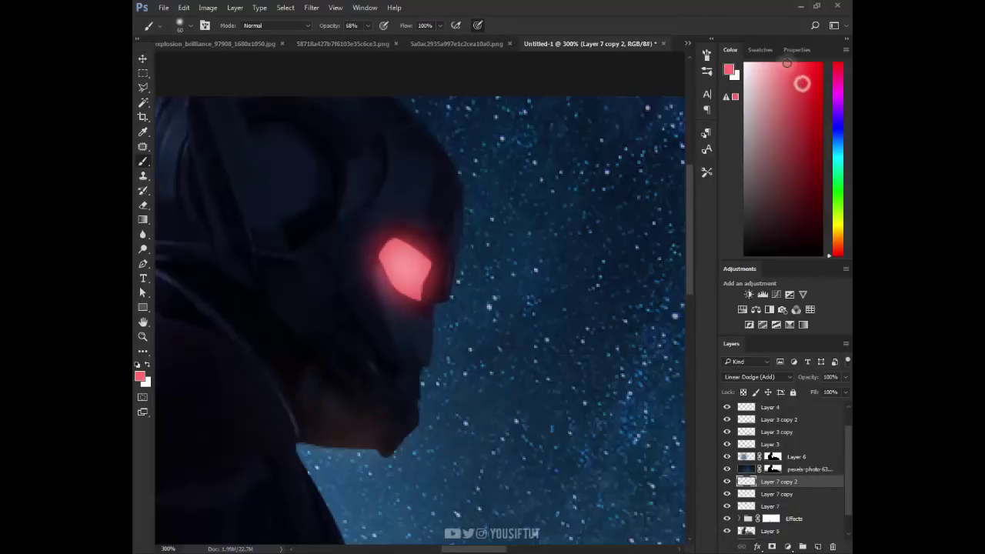
left_click(404, 265)
left_click(406, 270)
key("bracketleft")
left_click(408, 270)
key("bracketright")
key("bracketright")
key("bracketright")
left_click(416, 273)
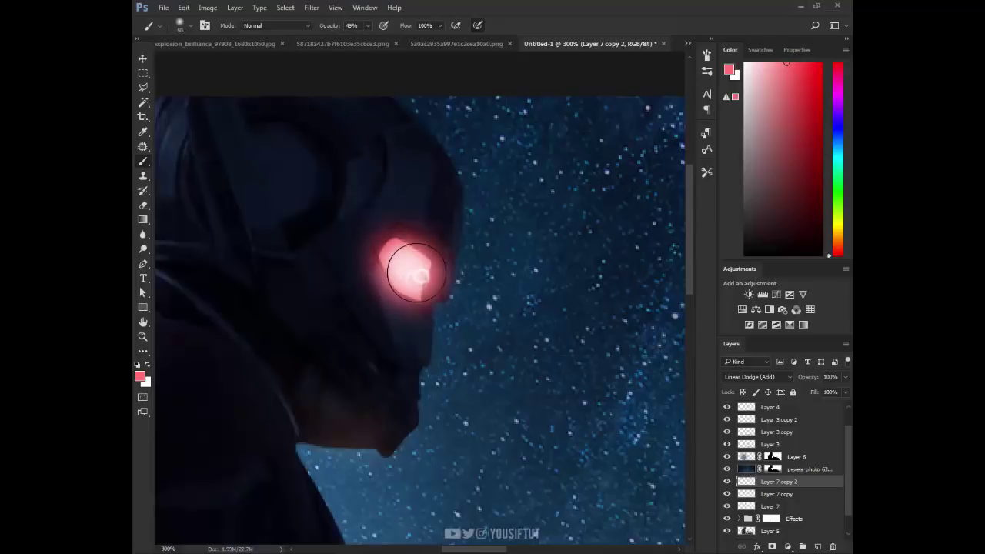
left_click(415, 271)
key("bracketright")
key("bracketright")
key("bracketright")
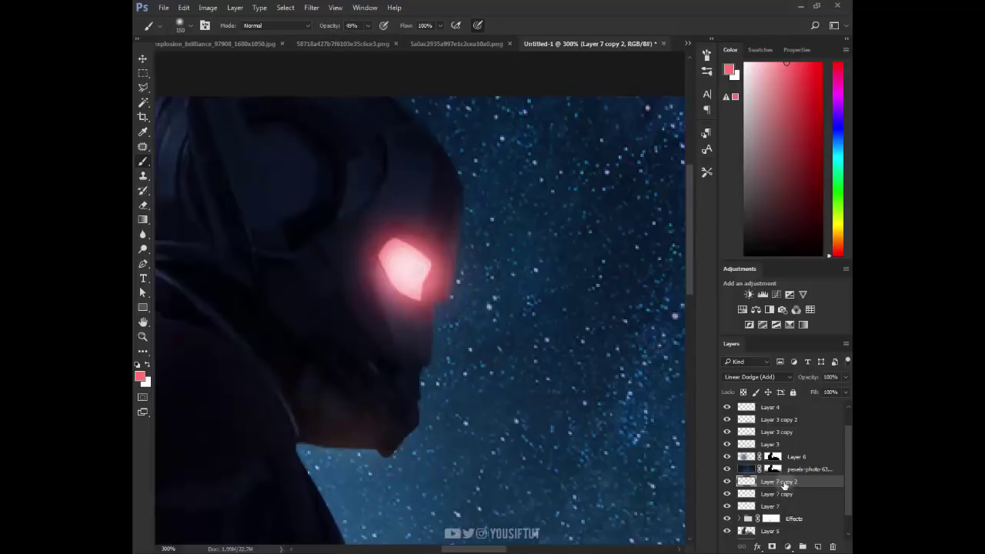
key("ctrl+z")
Move the three eye layers above pexels-photo and add a soft 31% pink glow on Layer 7 copy 2.
left_click(773, 504, "shift")
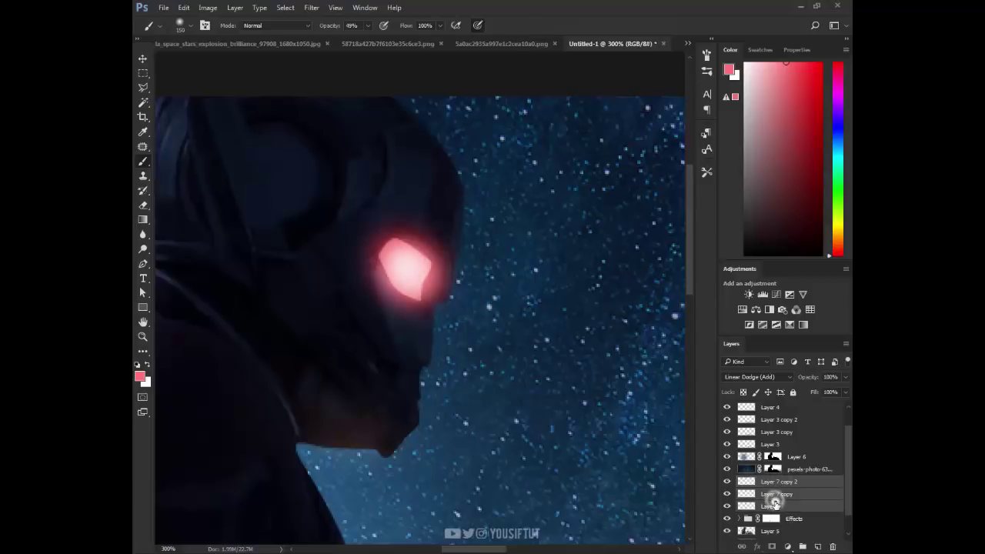
left_click_drag(774, 504, 771, 461)
left_click(776, 469)
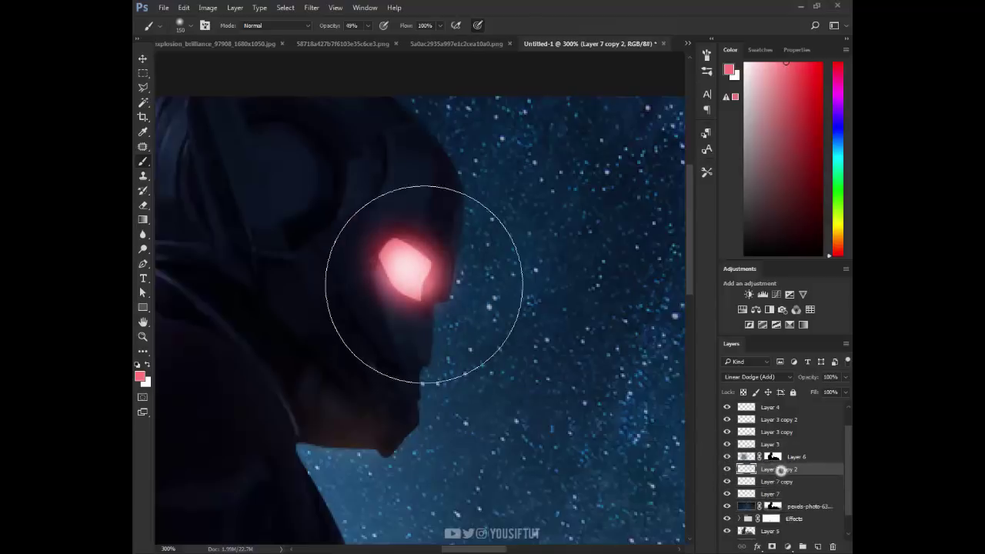
left_click(418, 278)
key("ctrl+0")
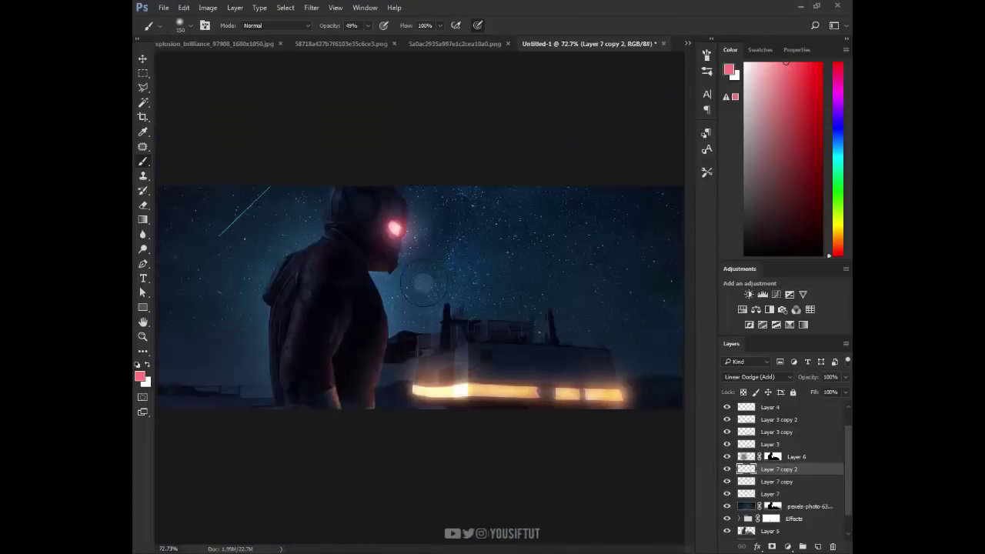
left_click(397, 230)
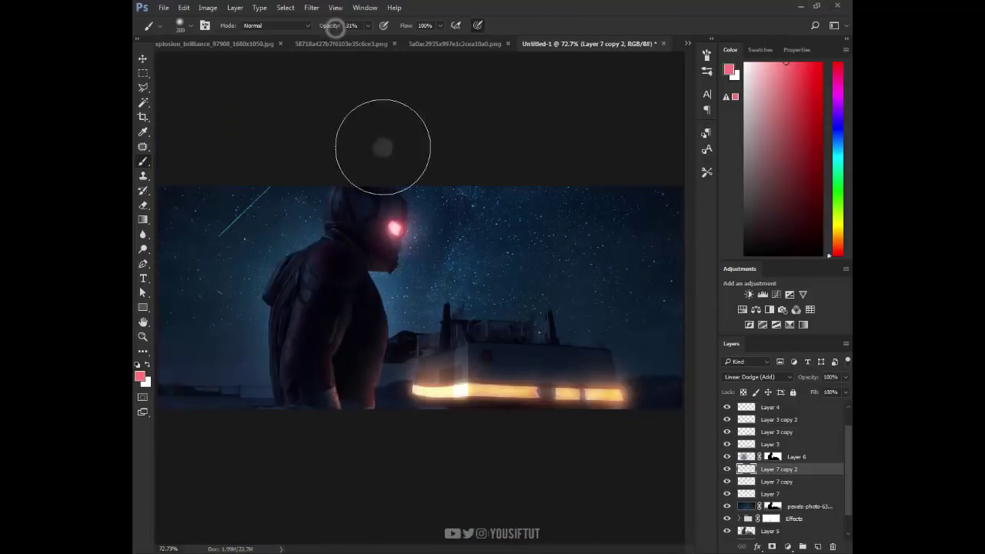
left_click(396, 228)
key("ctrl+z")
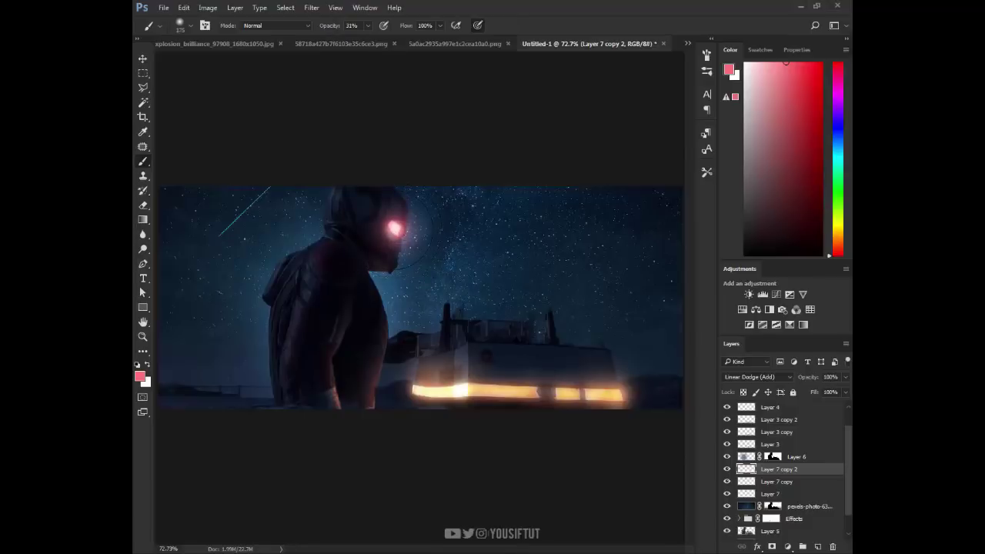
key("ctrl+z")
Load the hero and buildings as a selection and add a new Layer 8.
key("z")
left_click(370, 303)
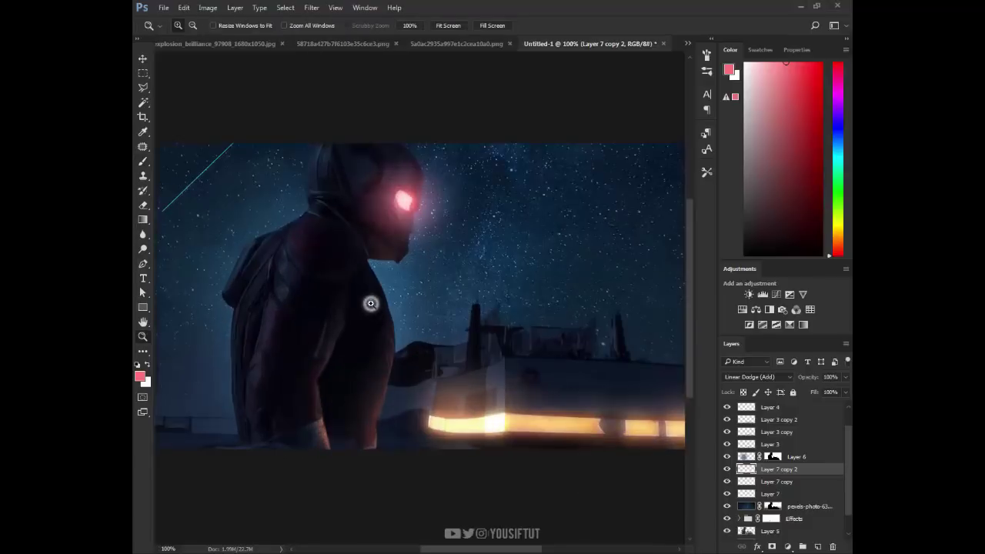
left_click(747, 533, "ctrl")
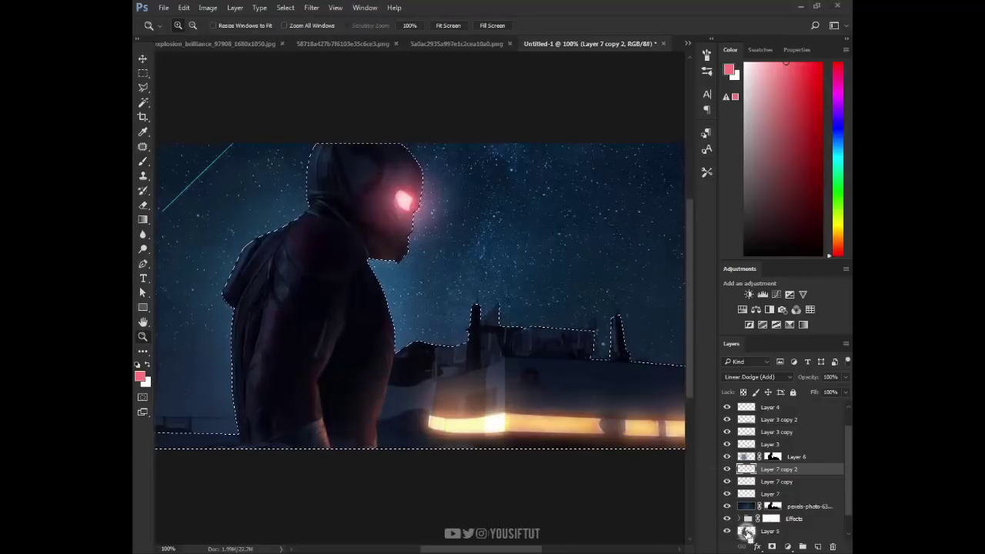
left_click(816, 546)
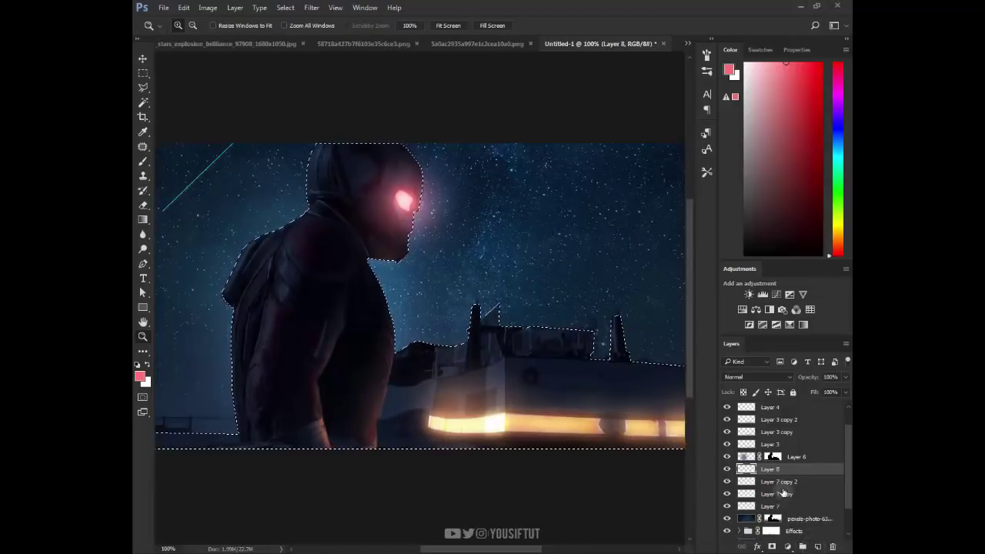
Sample sky blue, test faint dabs, and set Layer 8 to Linear Dodge (Add).
left_click(296, 275)
key("b")
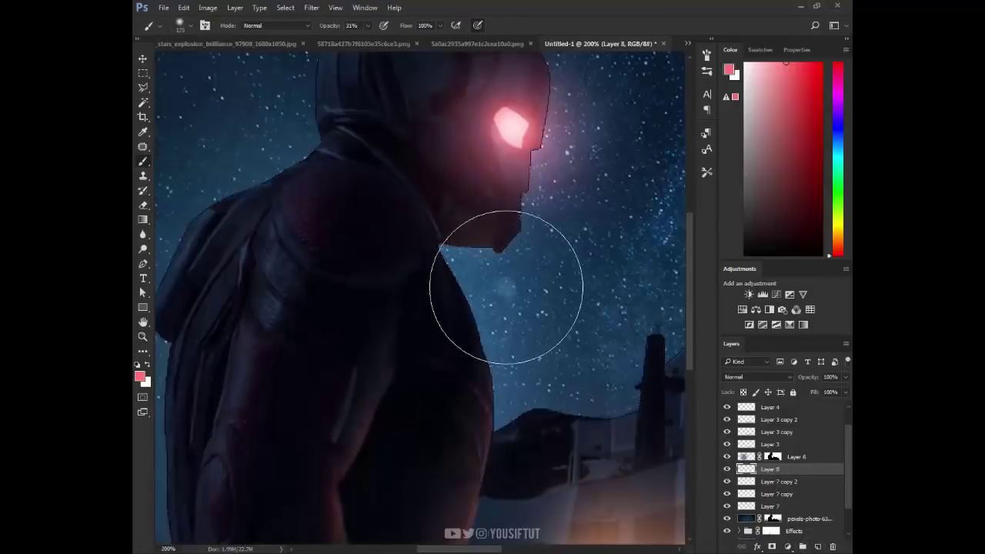
left_click(497, 280, "alt")
key("bracketleft")
key("bracketleft")
key("bracketleft")
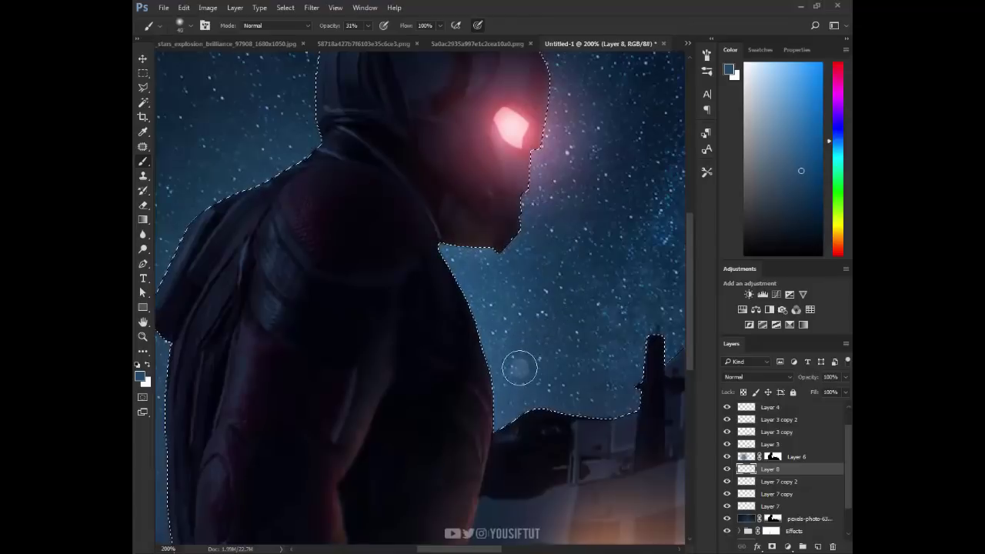
key("bracketleft")
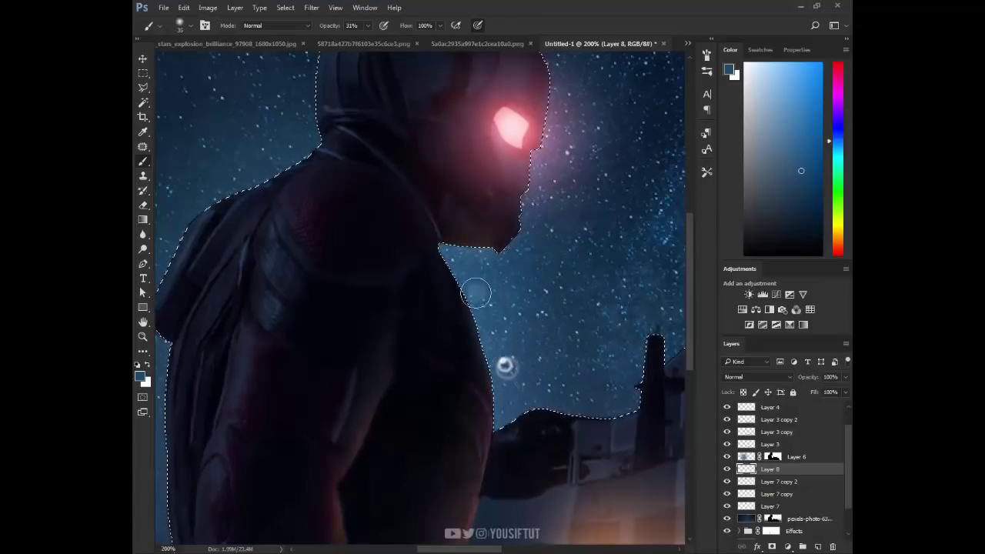
left_click(482, 299)
left_click(470, 279)
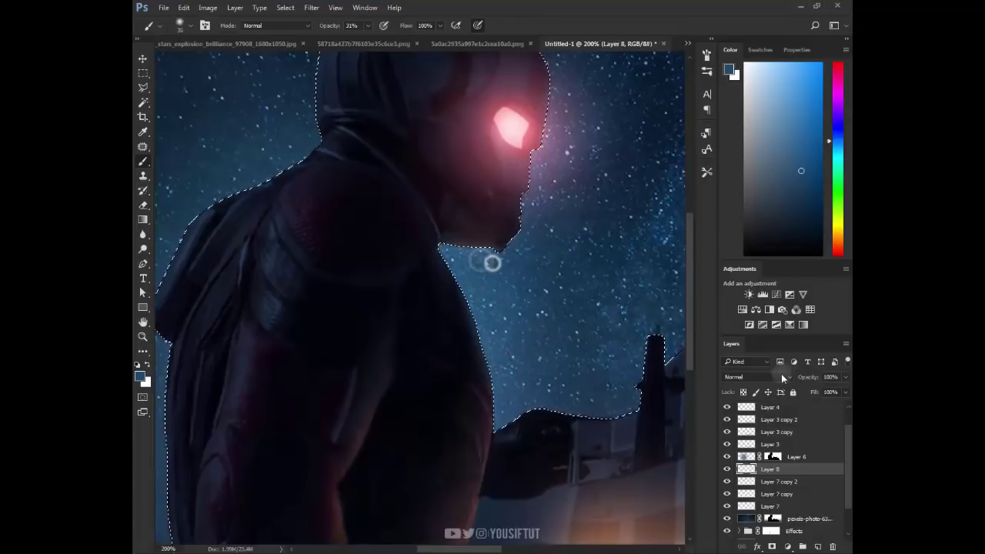
left_click(781, 376)
left_click(766, 240)
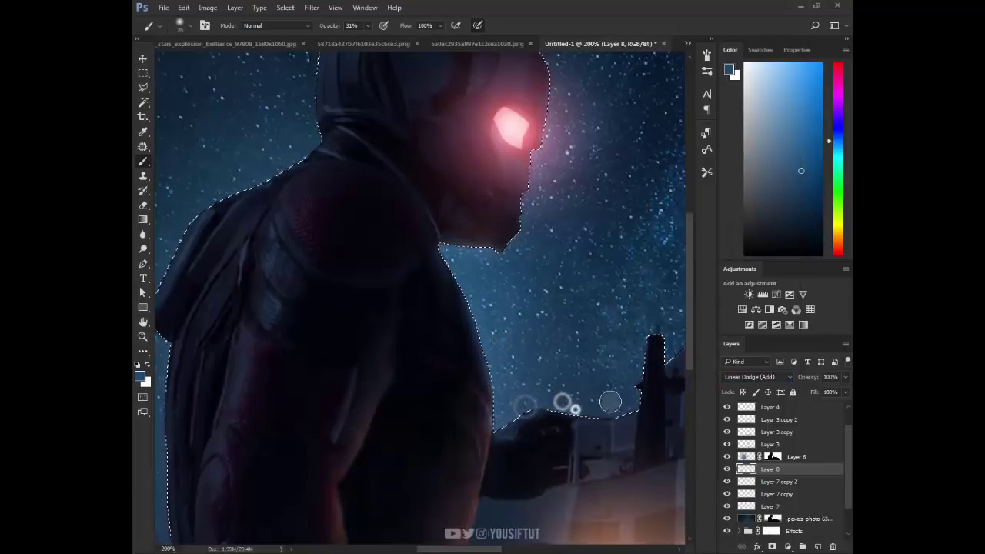
Paint blue rim light up along the hero's back edge, then deselect.
key("bracketright")
key("bracketright")
key("bracketright")
key("bracketright")
key("bracketright")
key("bracketright")
scroll(492, 331, "down", 5)
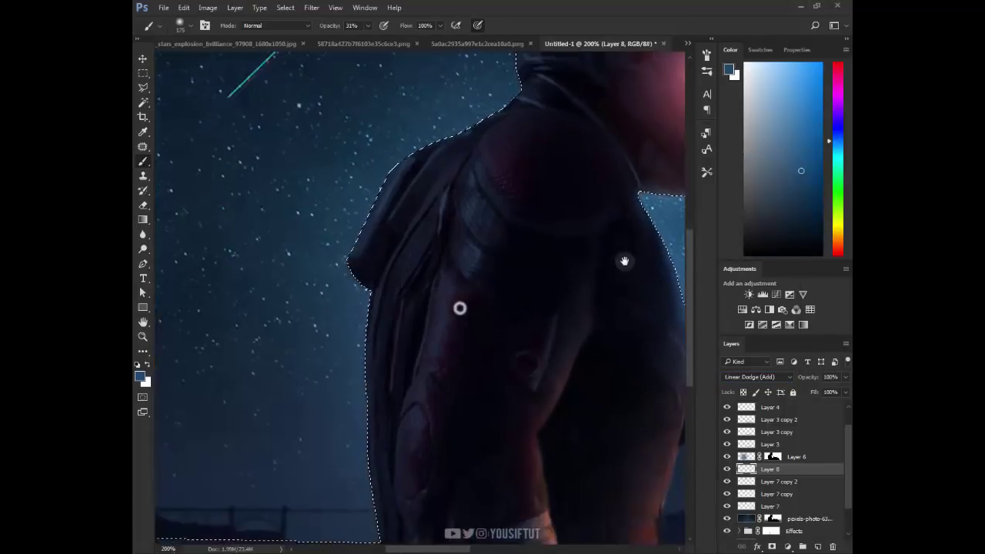
scroll(415, 231, "down", 5)
key("bracketleft")
key("bracketleft")
key("bracketleft")
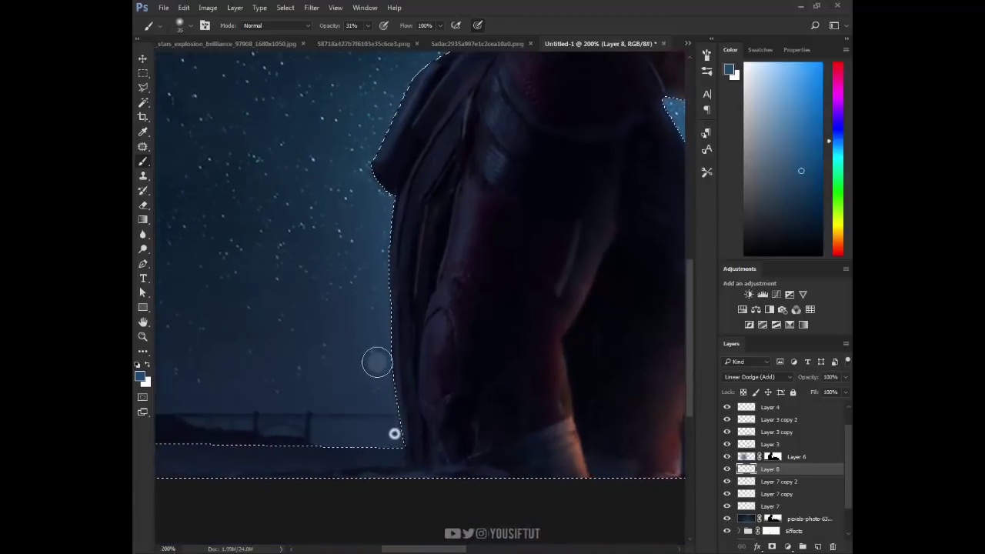
left_click_drag(383, 375, 376, 197)
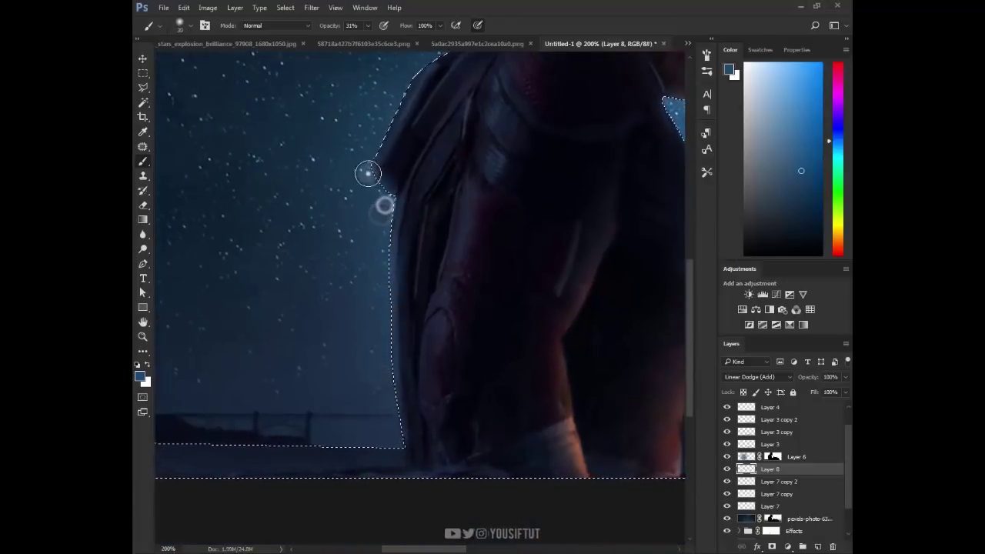
scroll(367, 169, "up", 5)
key("bracketright")
key("bracketright")
key("bracketright")
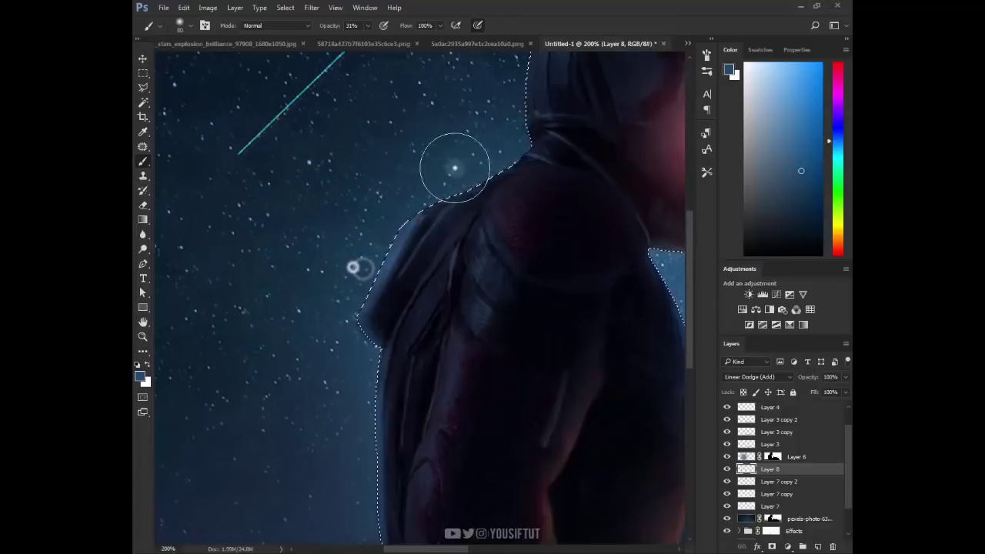
left_click_drag(468, 154, 458, 309)
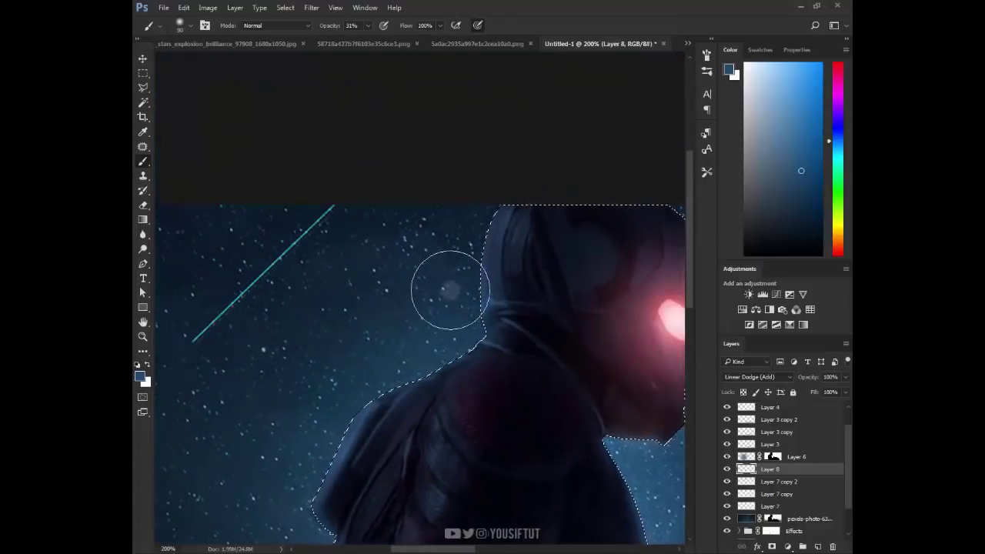
key("bracketright")
key("bracketright")
key("bracketright")
key("ctrl+d")
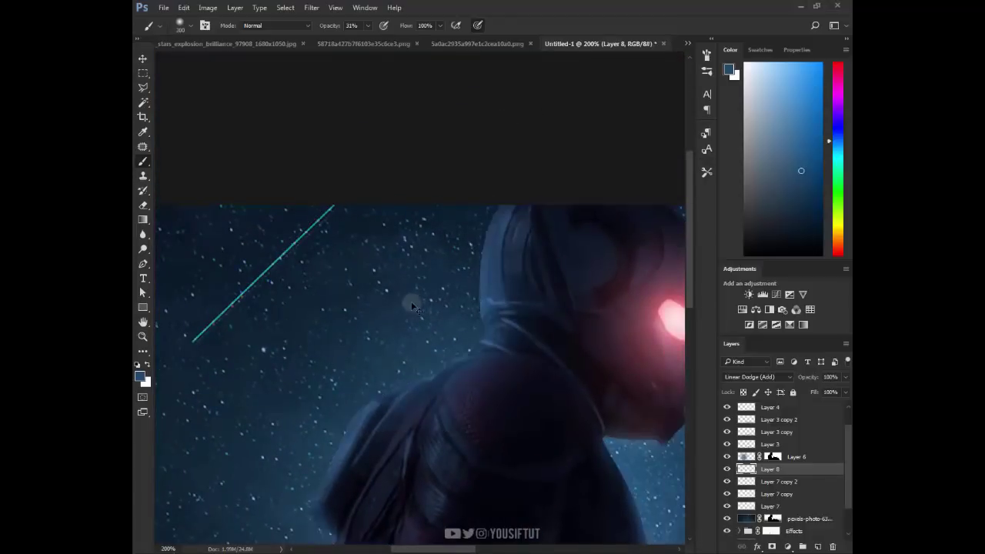
key("ctrl+0")
Toggle the blue rim light layer off and on to compare the effect.
key("v")
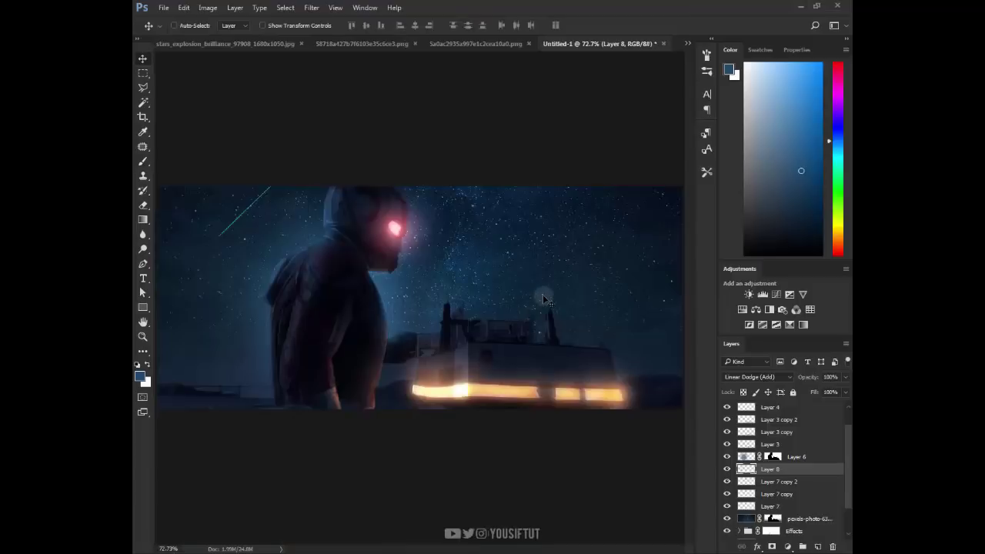
left_click(542, 296)
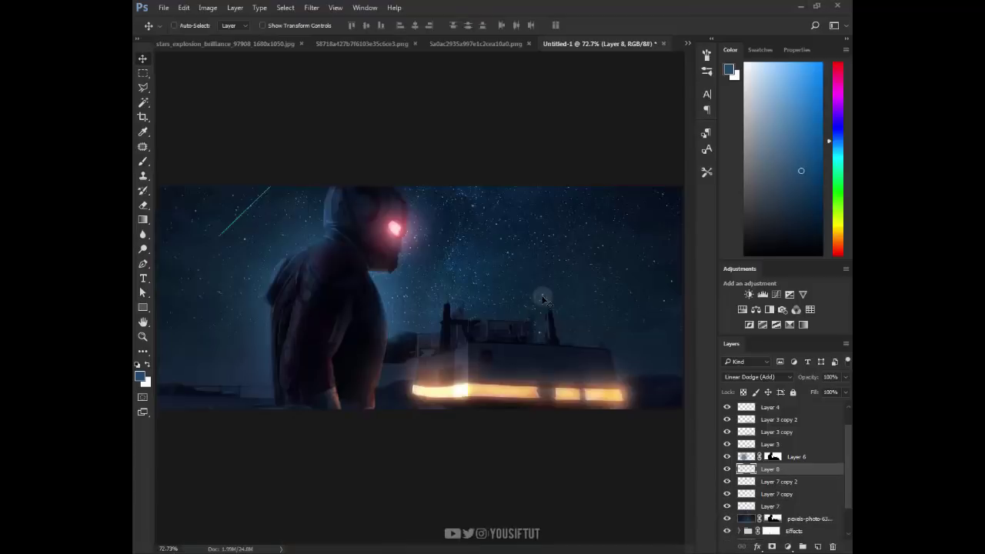
left_click(726, 468)
left_click(726, 468)
left_click(727, 468)
left_click(726, 469)
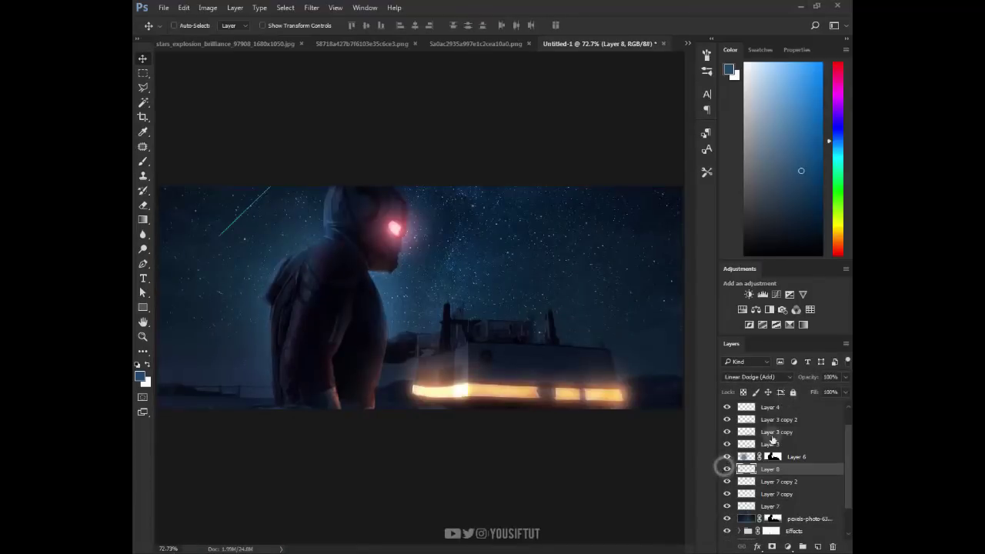
scroll(772, 439, "up", 2)
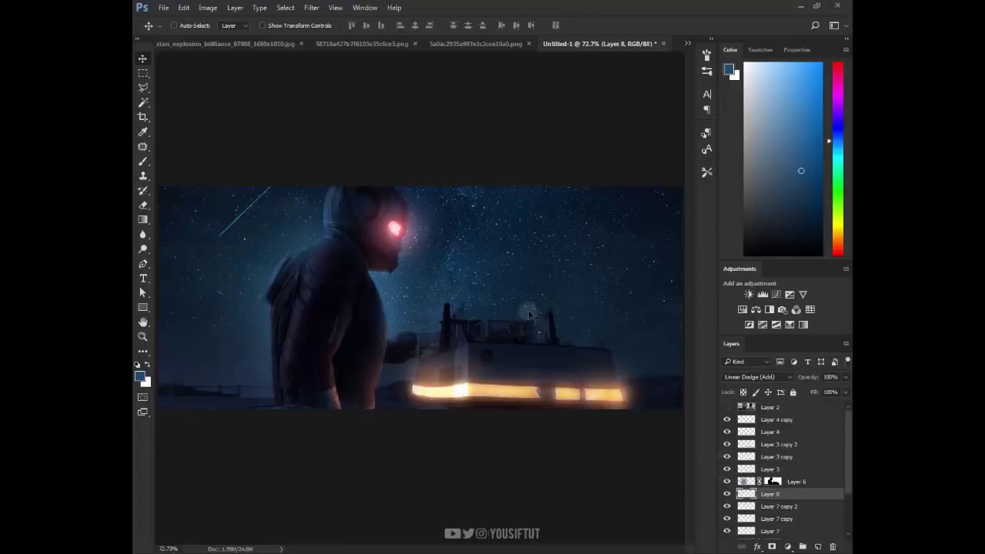
Reselect the figure and vehicle and pick a lighter blue for the rim light.
key("z")
left_click(308, 264)
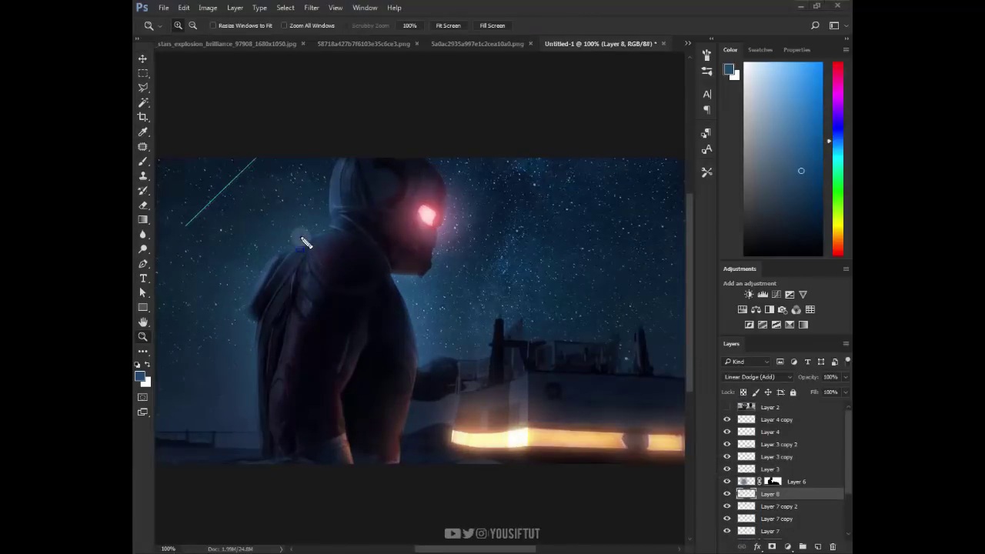
left_click(285, 7)
left_click(310, 43)
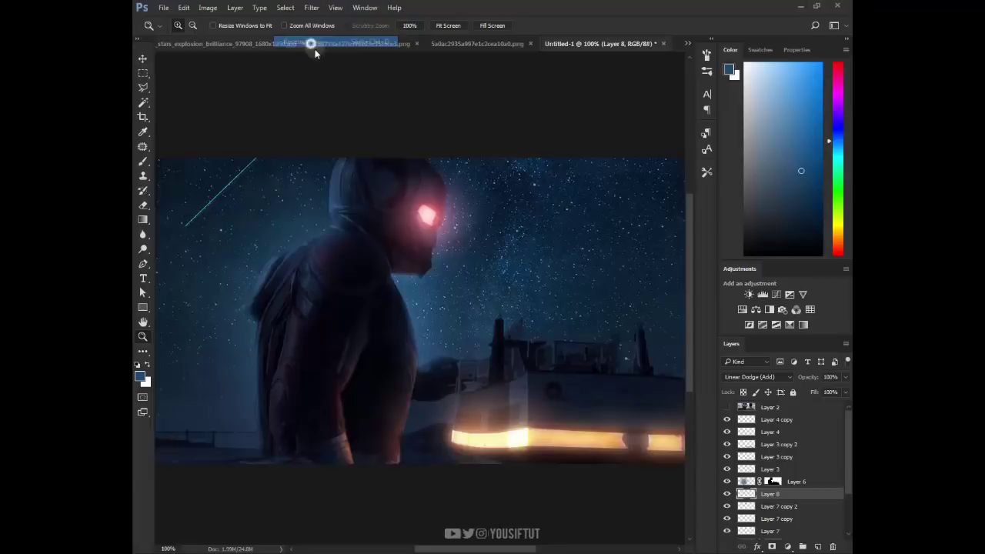
left_click(313, 219)
left_click(313, 219)
key("b")
Paint light blue along the hood's left edge down to the shoulder with a small brush.
left_click(797, 92)
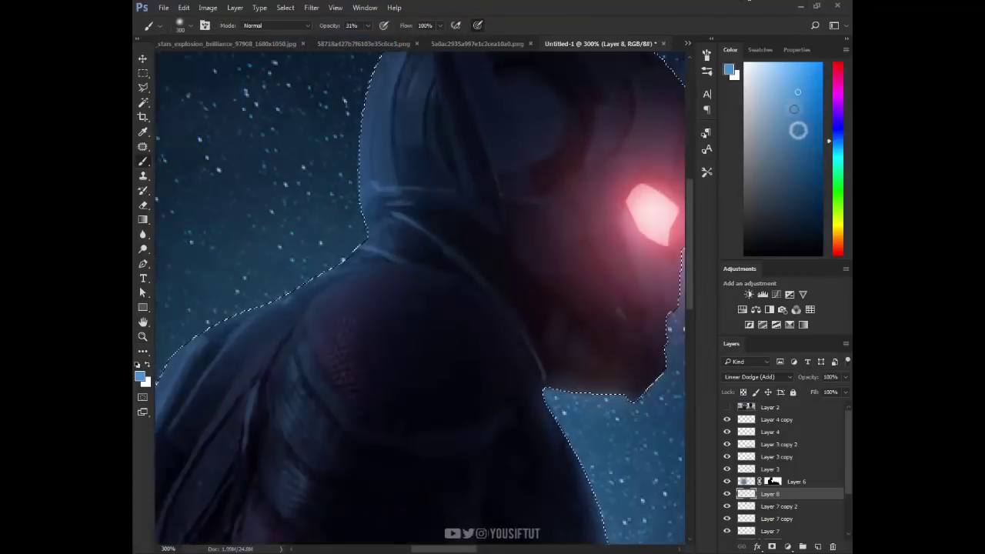
key("bracketleft")
key("bracketleft")
key("bracketleft")
key("bracketleft")
key("bracketleft")
key("bracketleft")
key("bracketleft")
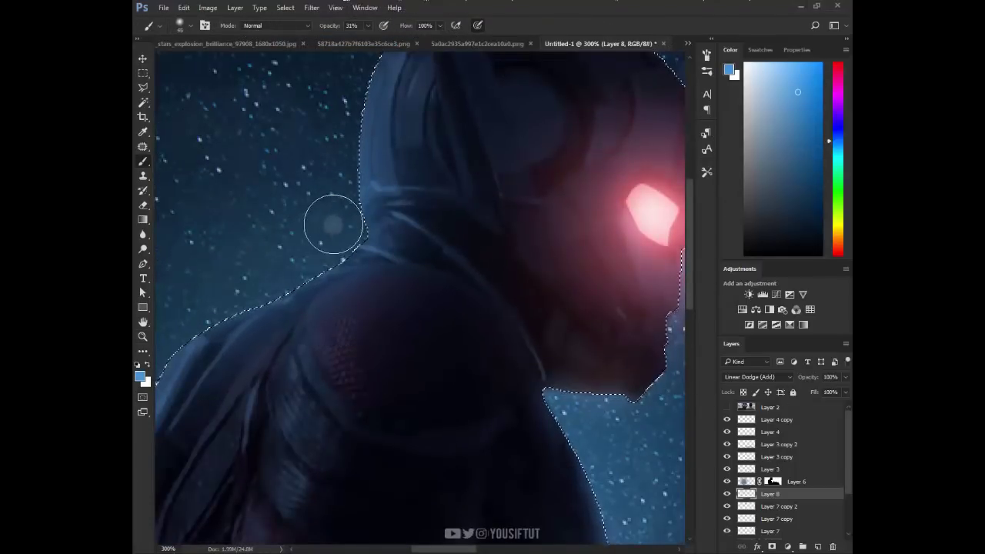
key("bracketleft")
key("bracketleft")
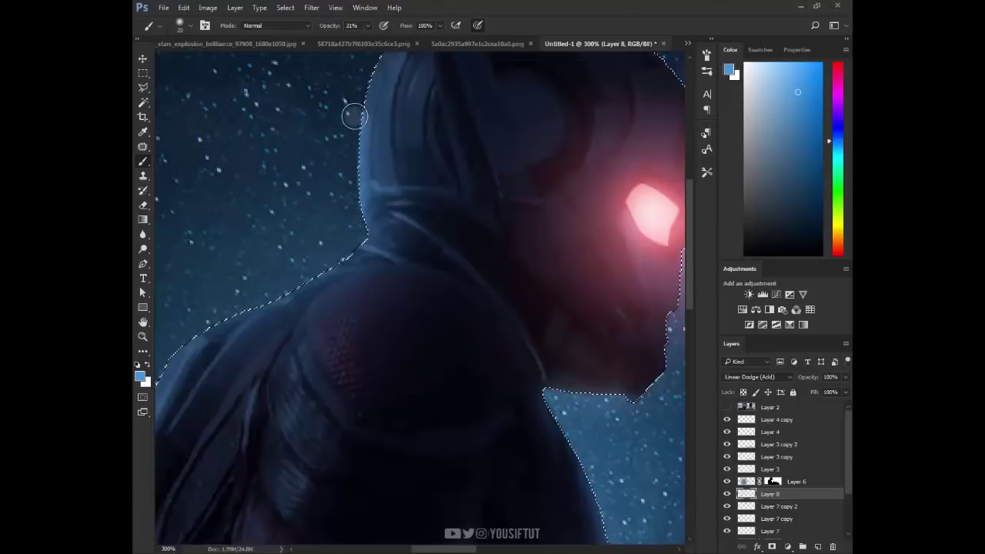
left_click_drag(364, 159, 410, 209)
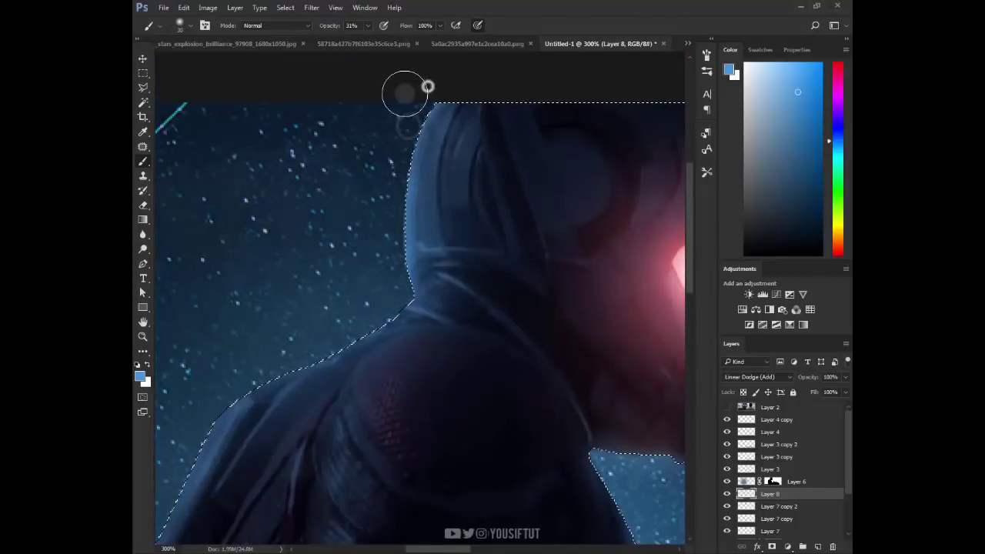
mouse_move(405, 93)
left_mouse_down()
mouse_move(378, 226)
mouse_move(387, 315)
mouse_move(397, 300)
mouse_move(168, 426)
left_mouse_up()
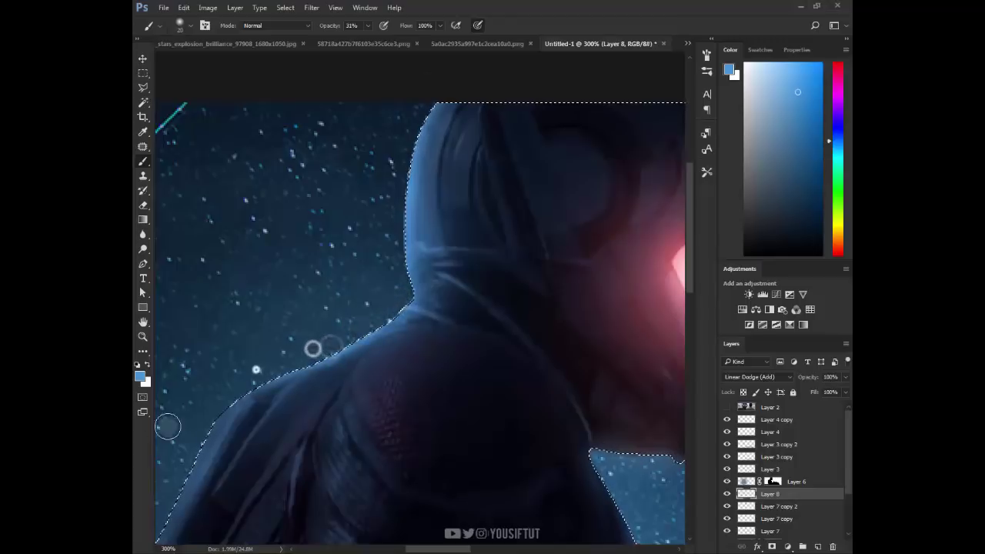
left_click_drag(244, 445, 338, 375)
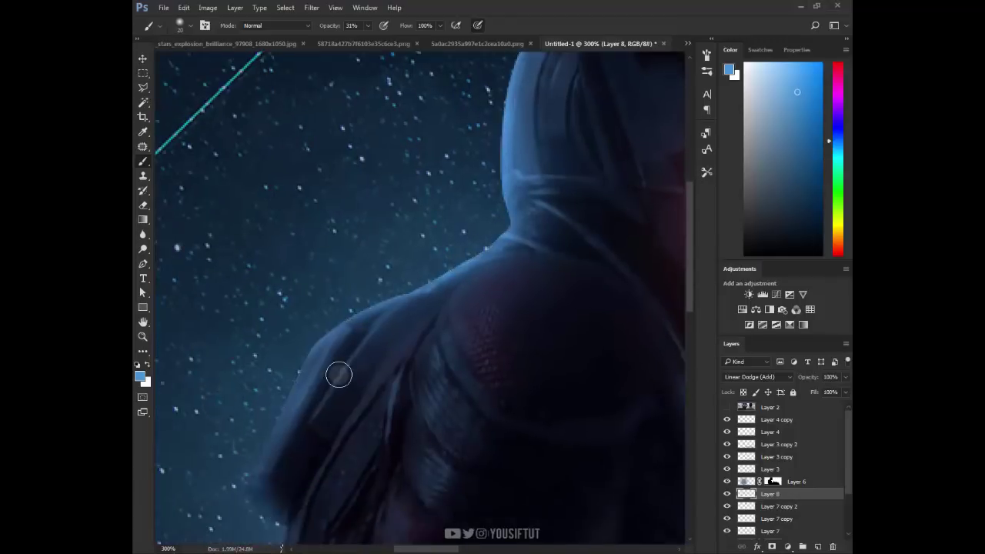
key("ctrl+0")
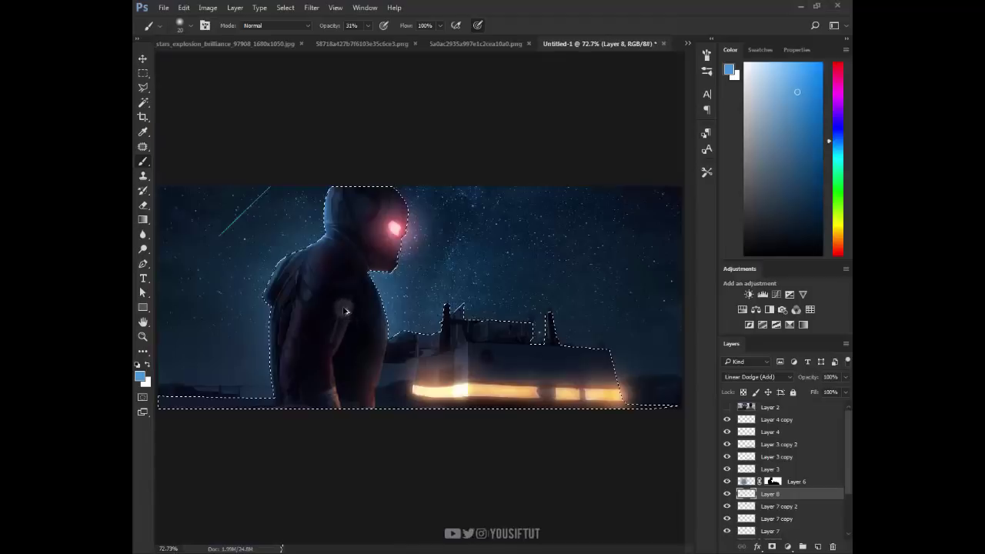
key("ctrl+d")
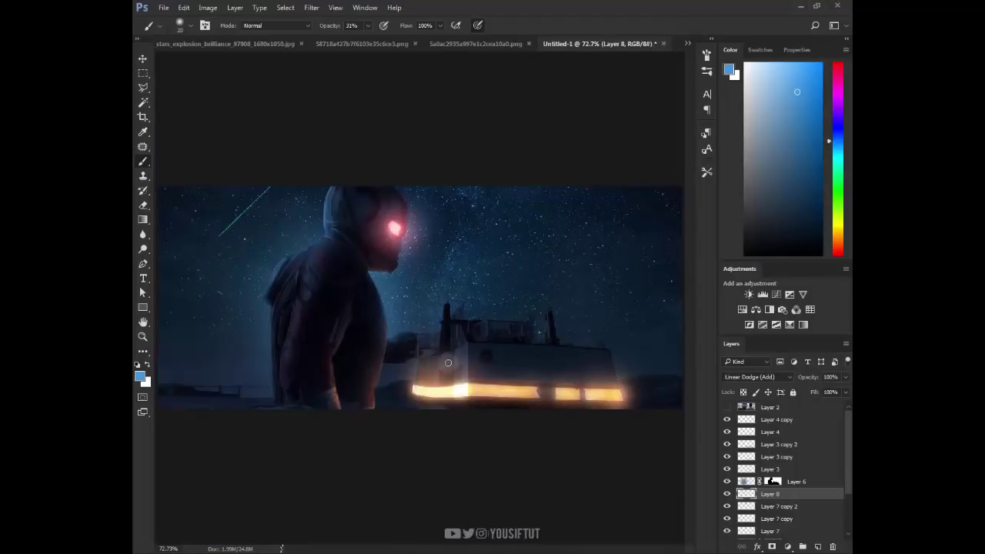
Zoom in on the dark patch and target the pexels-photo-631477 layer mask.
key("z")
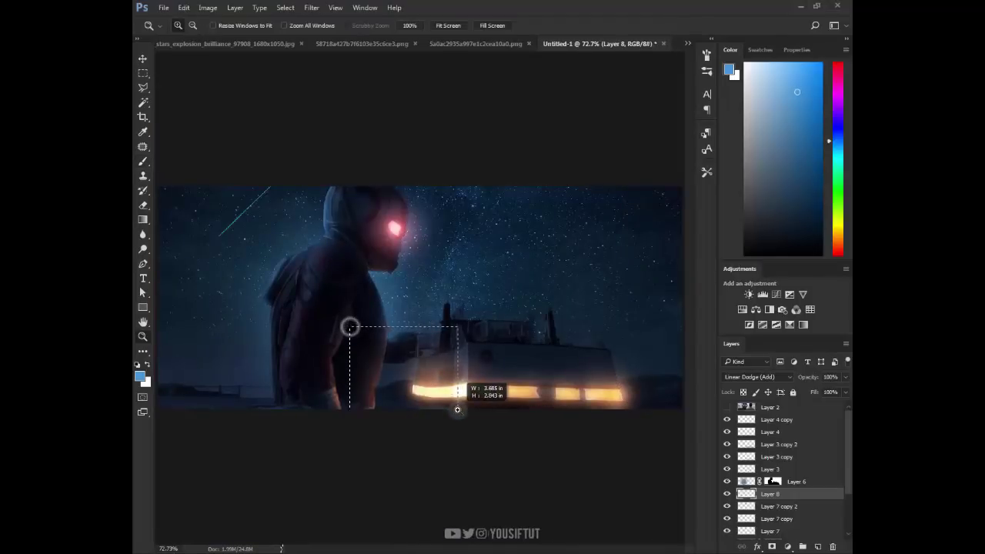
left_click_drag(403, 377, 457, 407)
scroll(774, 469, "down", 3)
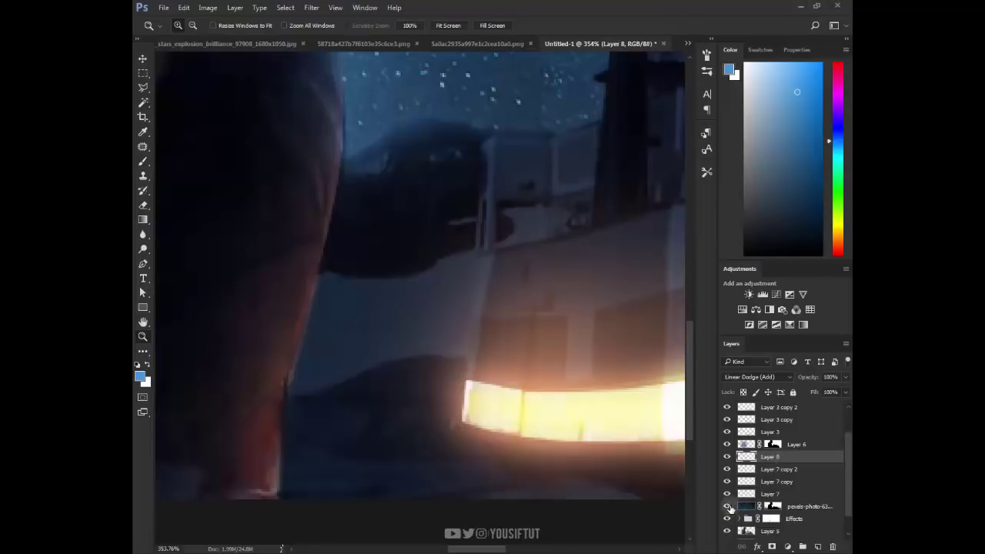
left_click(727, 506)
left_click(727, 506)
left_click(774, 506)
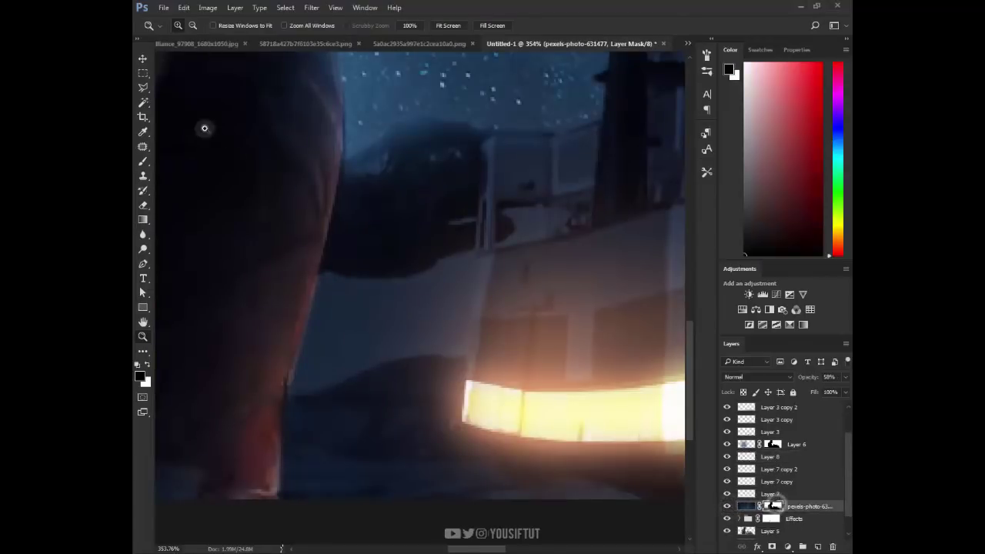
Outline the dark patch beside the vehicle light with the Polygonal Lasso and fill it white.
right_click(145, 88)
left_click(177, 100)
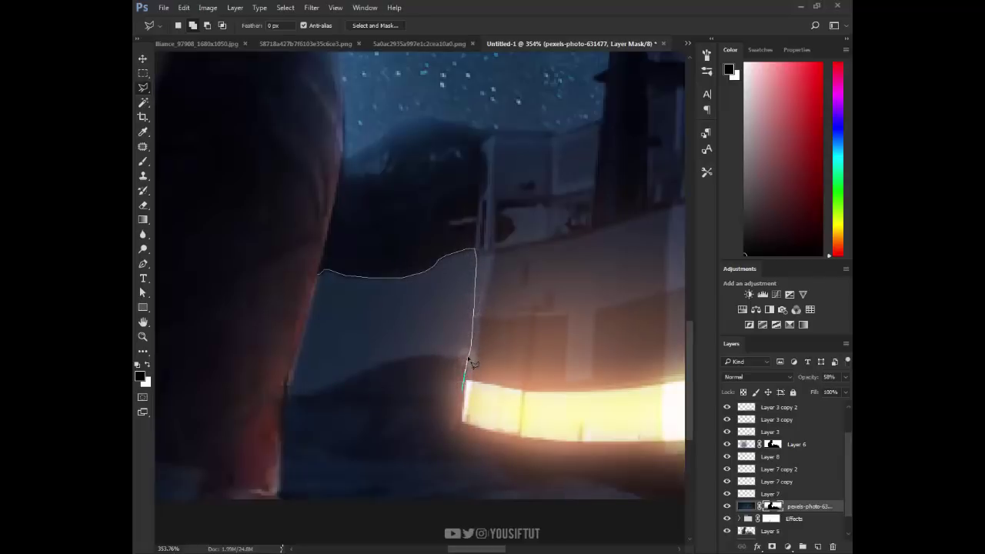
left_click_drag(450, 358, 298, 397)
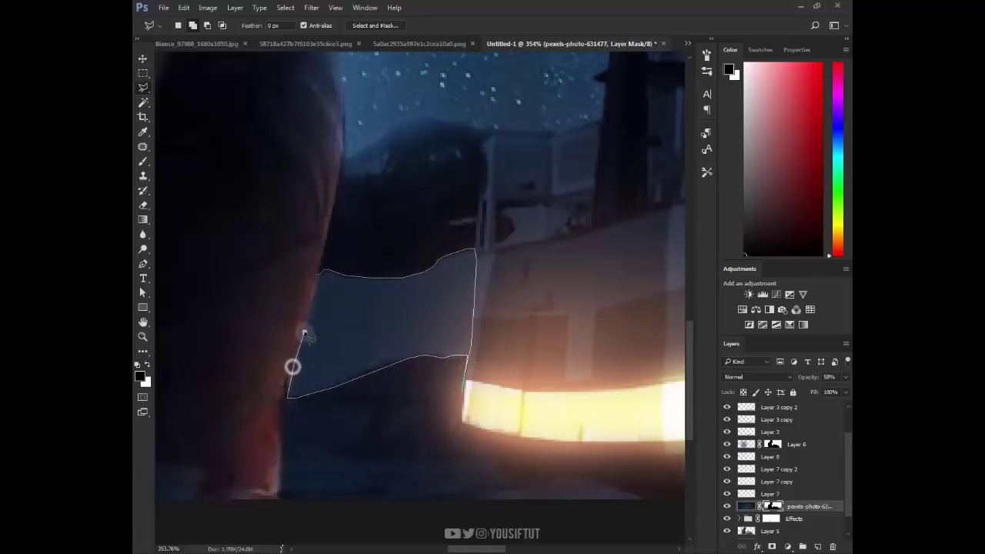
left_click_drag(305, 332, 316, 286)
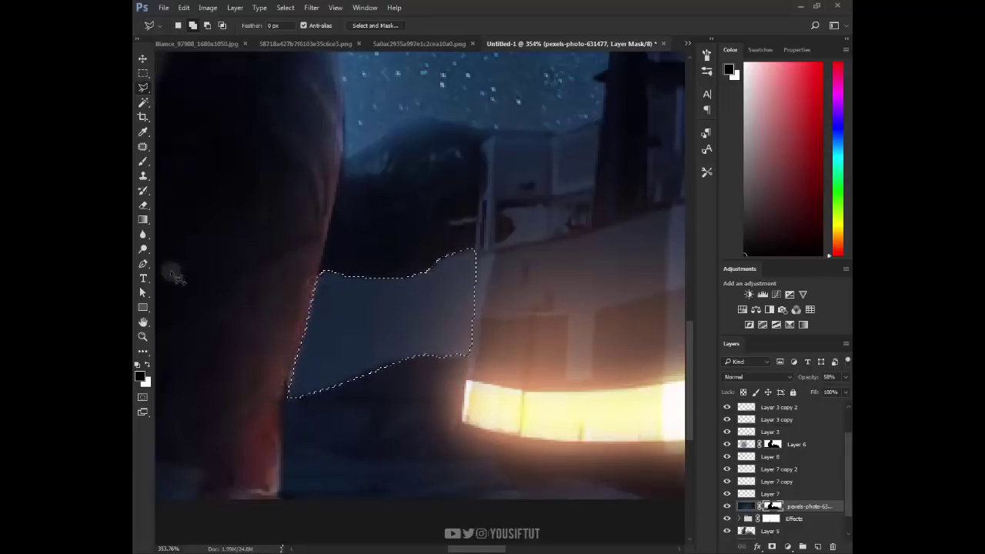
right_click(143, 219)
left_click(192, 230)
left_click(147, 364)
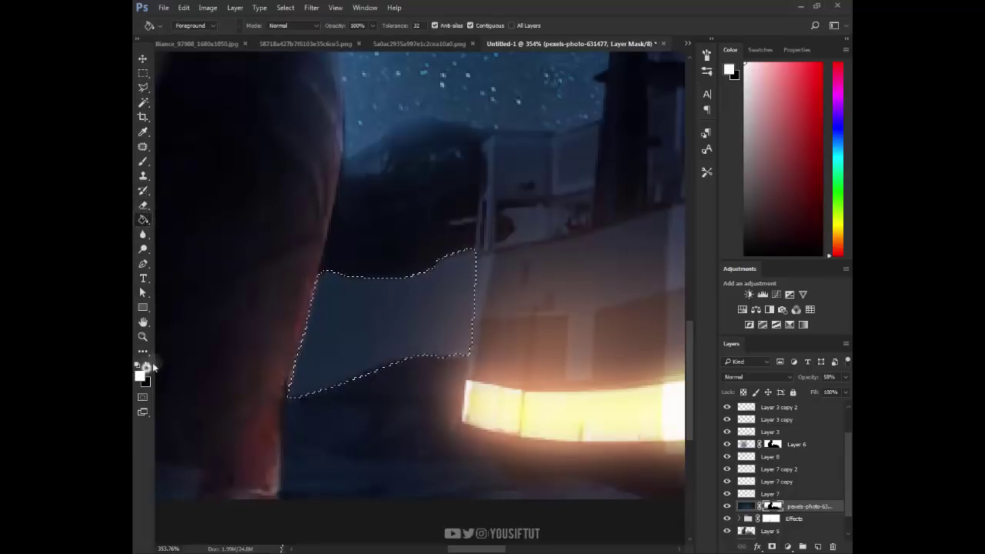
left_click(379, 309)
Zoom back out to view the whole composite at 66.7%.
key("ctrl+0")
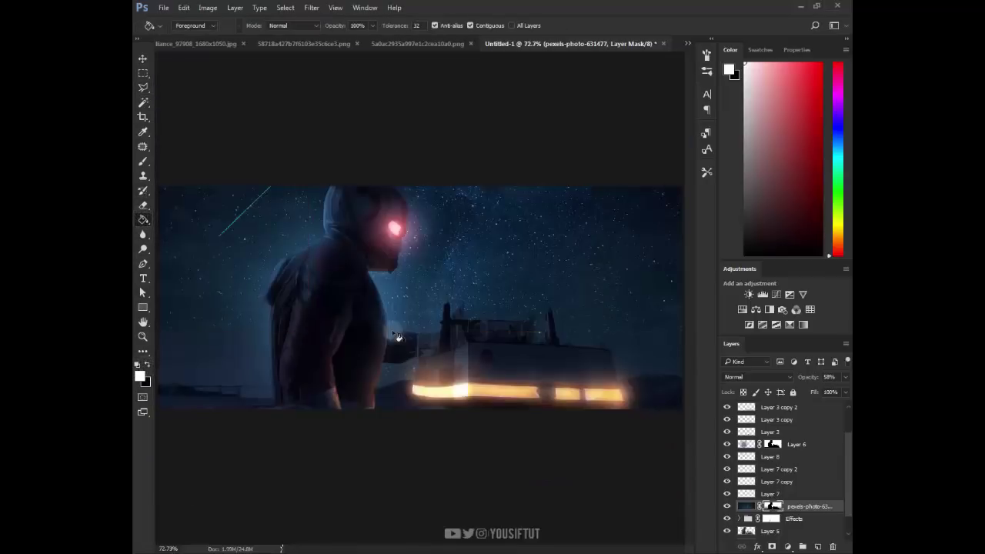
key("b")
scroll(393, 378, "up", 1)
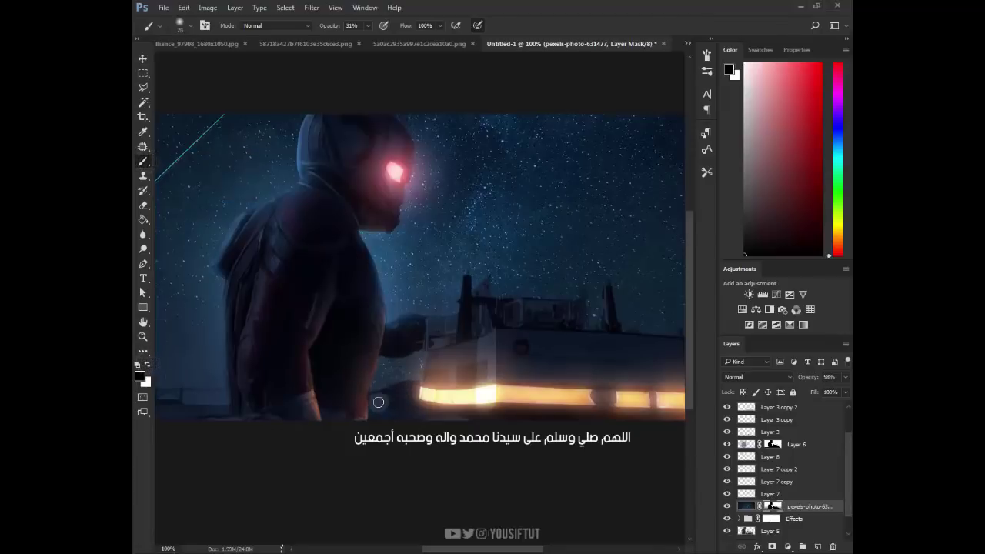
key("bracketright")
key("bracketright")
key("bracketright")
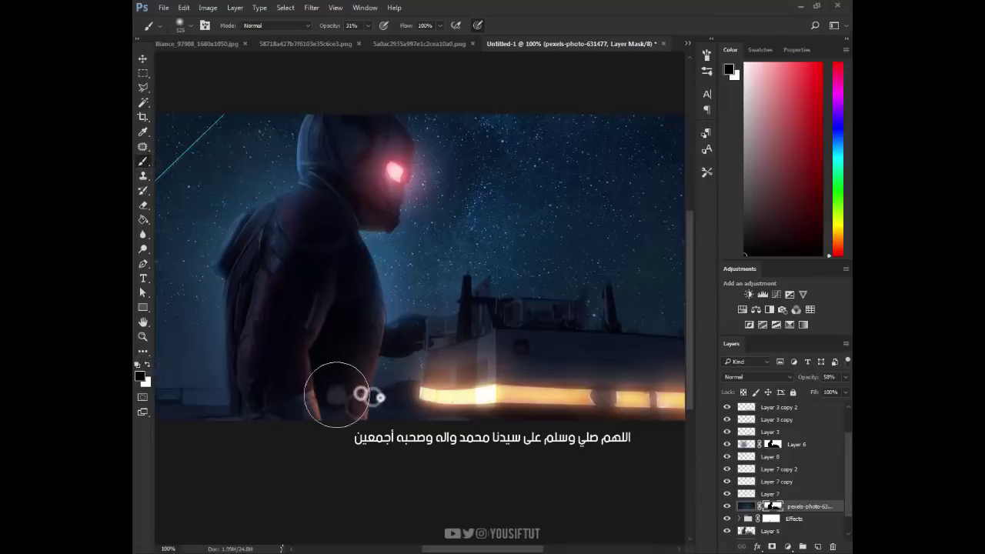
key("ctrl+0")
key("z")
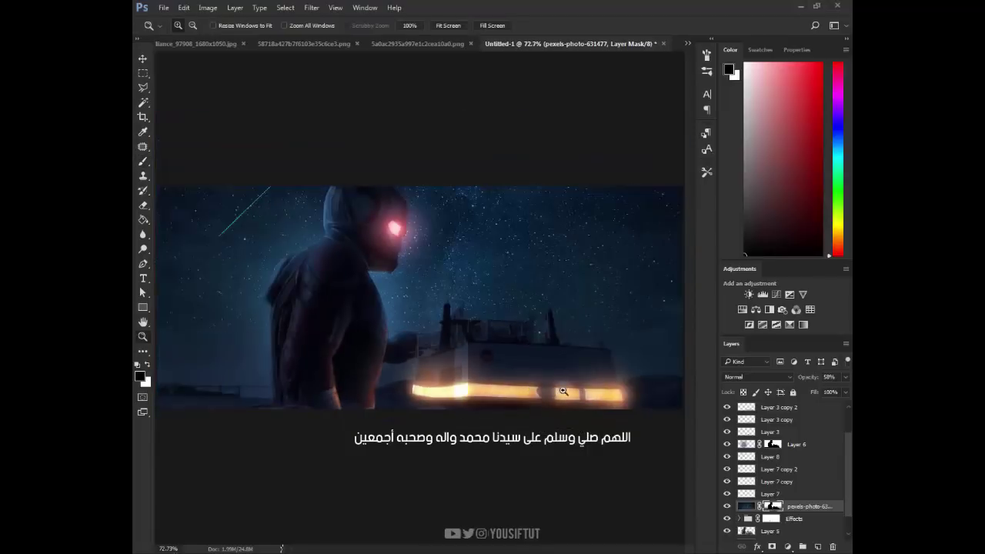
left_click(564, 391, "alt")
key("v")
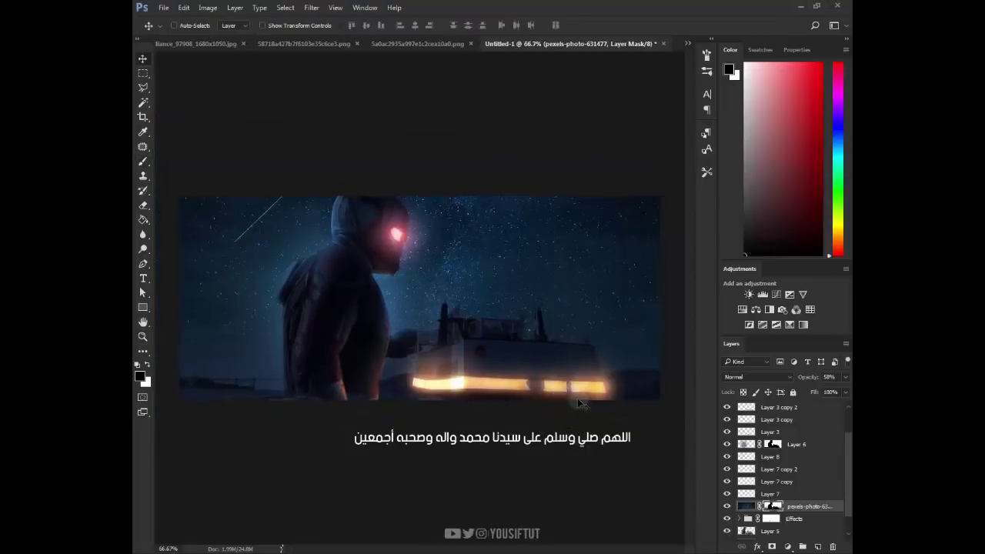
scroll(817, 484, "down", 2)
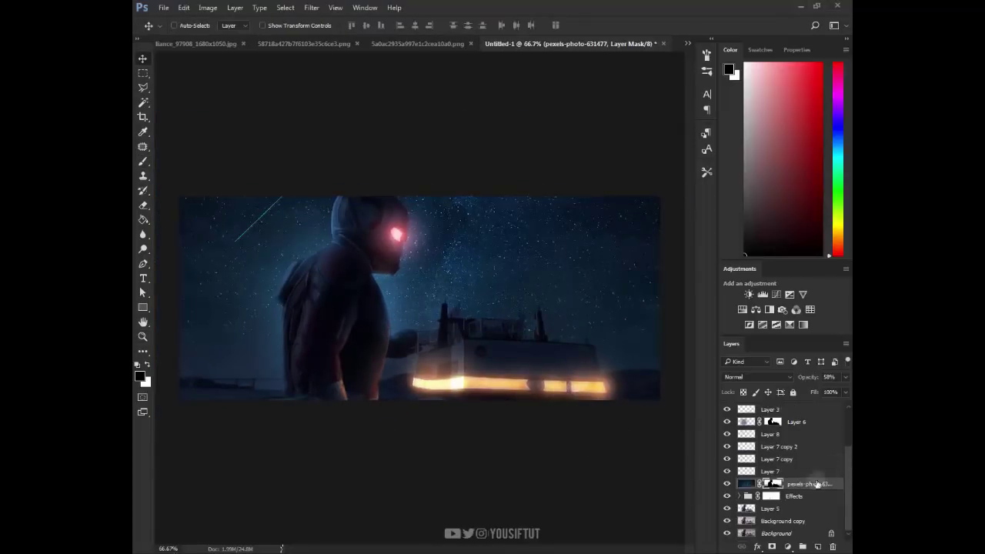
Add a new Layer 9 with a gradient blended in Linear Dodge (Add), with white as foreground.
left_click(805, 521)
left_click(817, 546)
key("g")
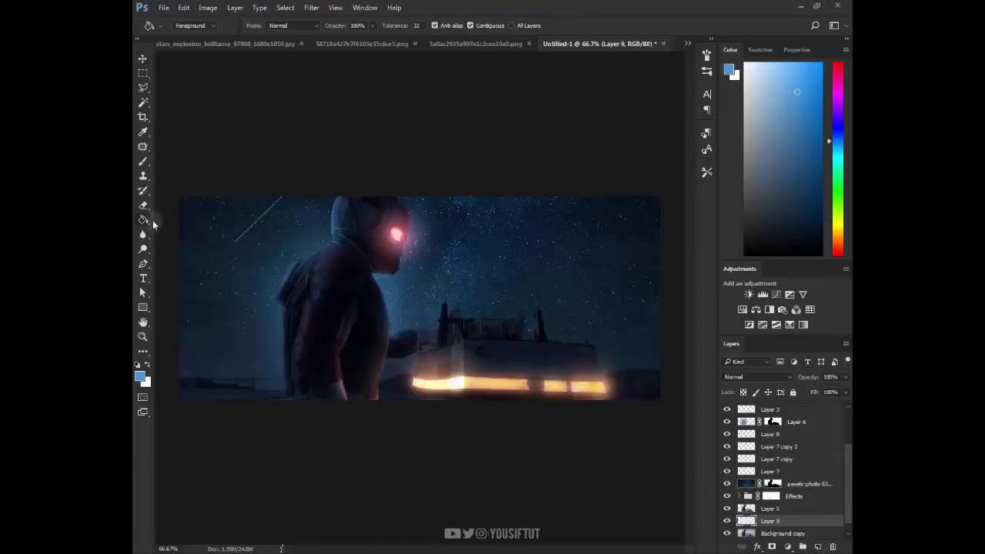
key("shift+g")
left_click(309, 418)
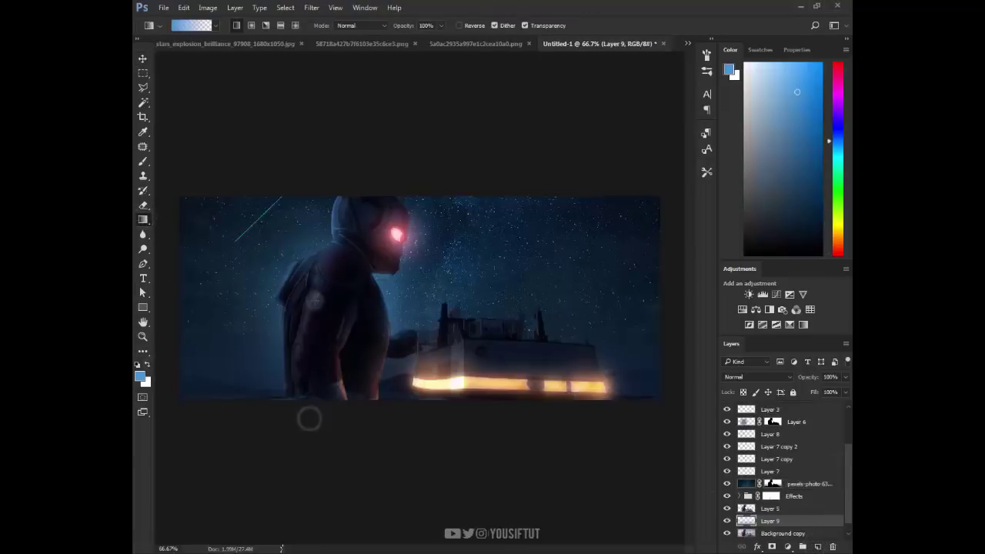
left_click(780, 377)
left_click(758, 244)
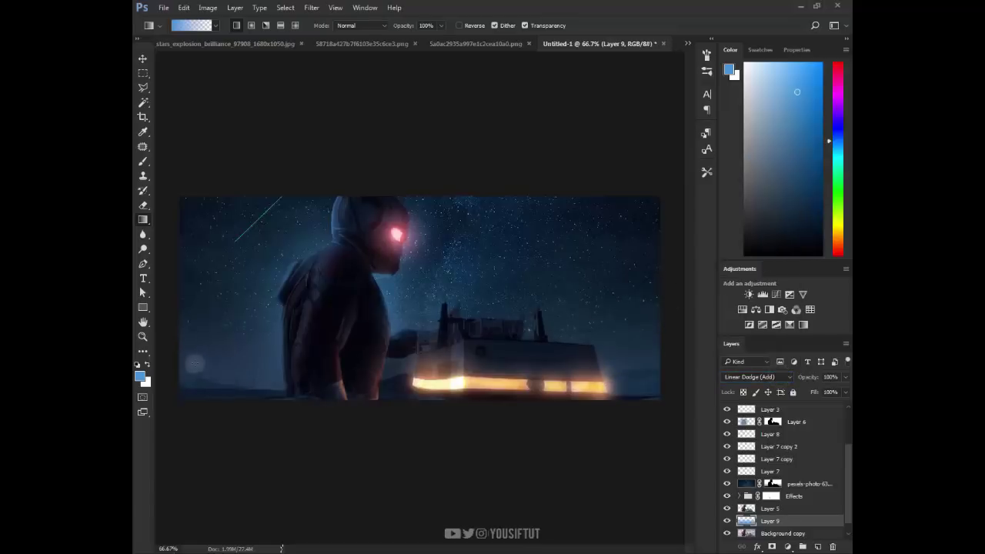
left_click(148, 365)
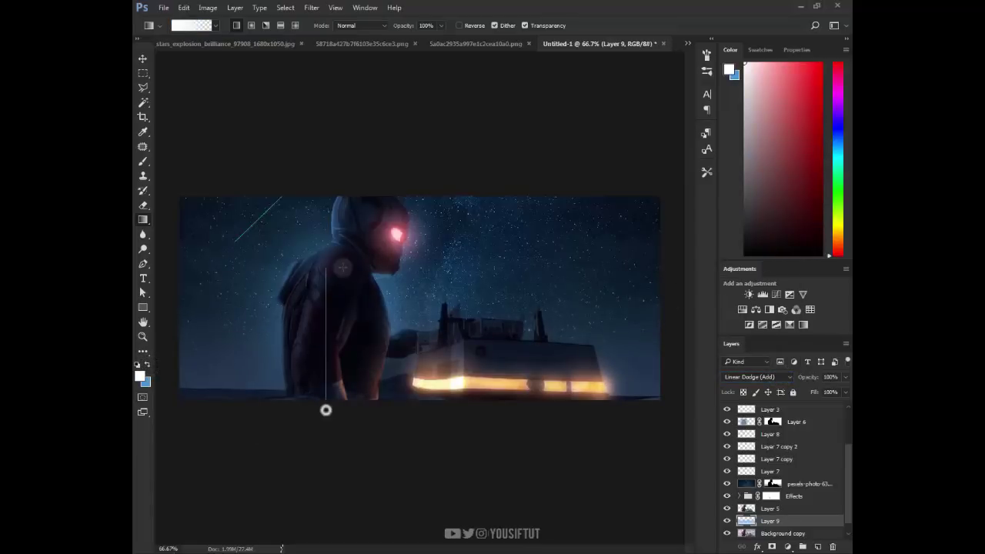
Compare the Effects group's visibility and move Layer 9 above the Effects group.
key("v")
left_click(726, 495)
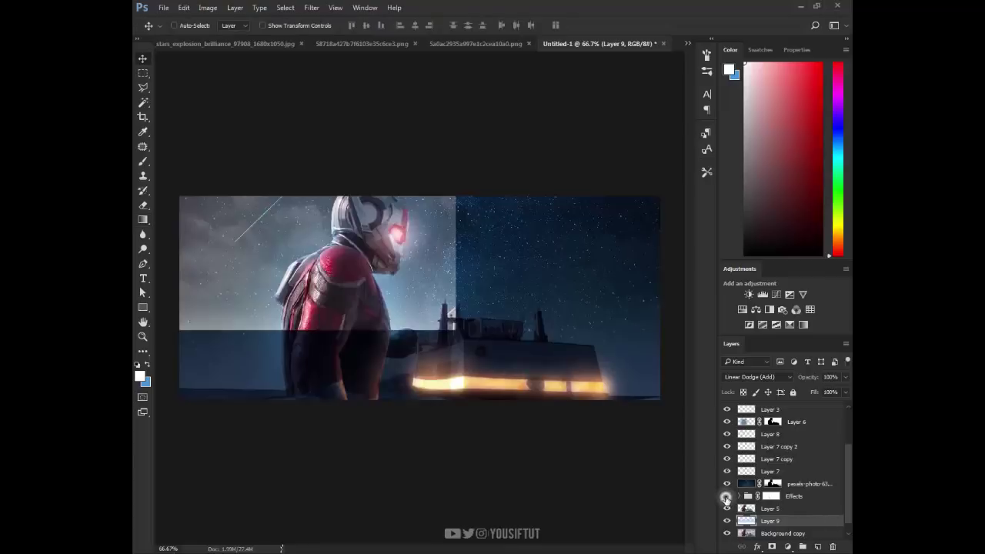
left_click(726, 496)
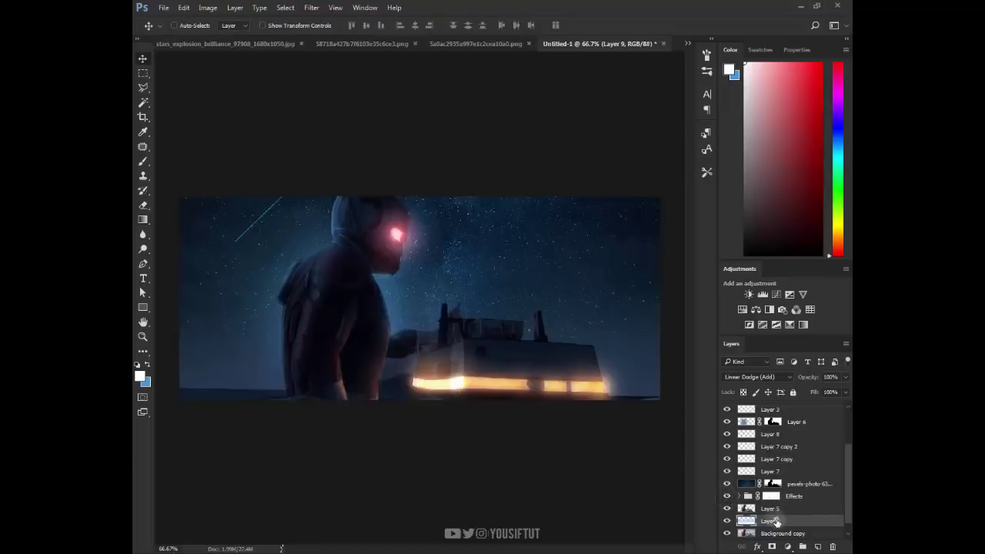
left_click_drag(775, 522, 775, 492)
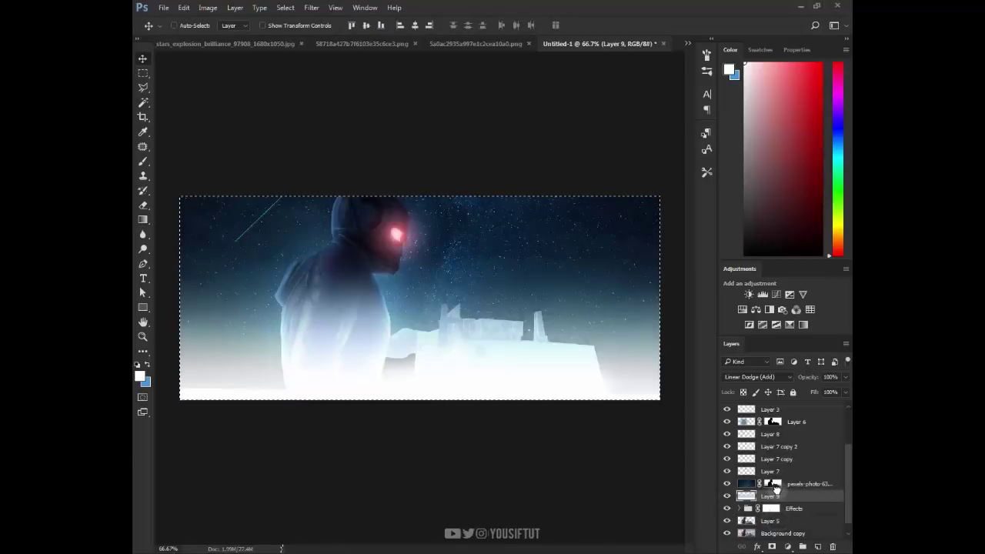
Load the figure and vehicle outline as a selection, target Layer 9, and invert it.
key("ctrl+d")
left_click(746, 521, "ctrl")
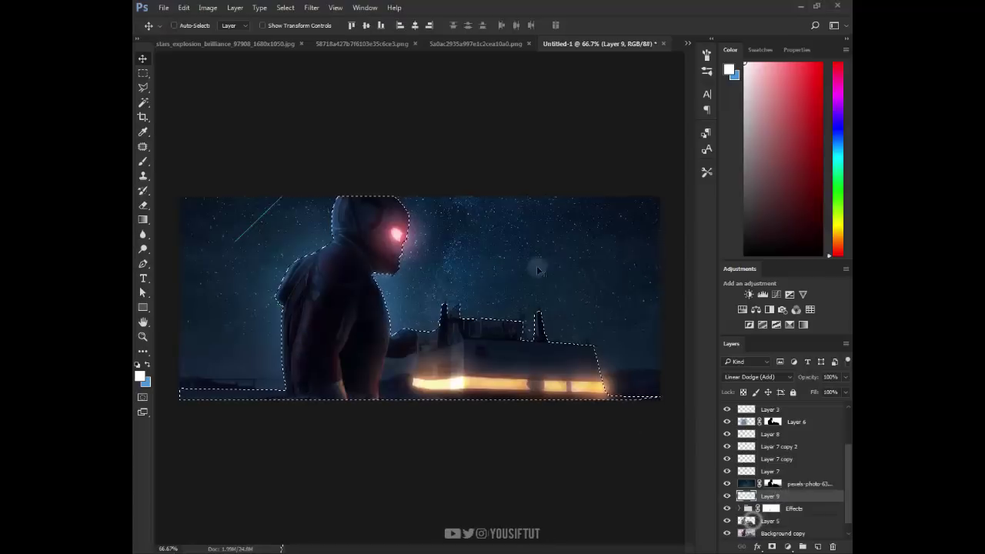
left_click(284, 7)
left_click(373, 68)
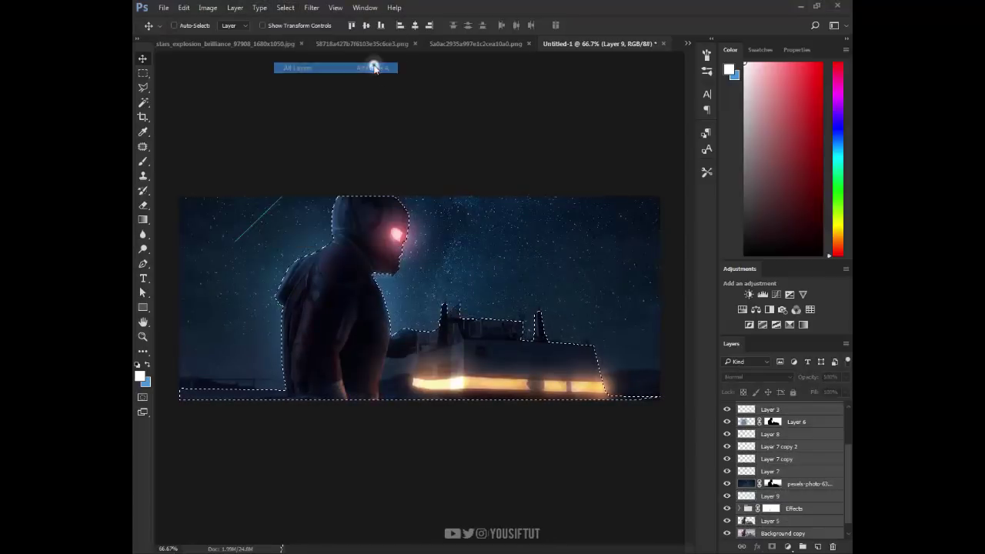
left_click(786, 522)
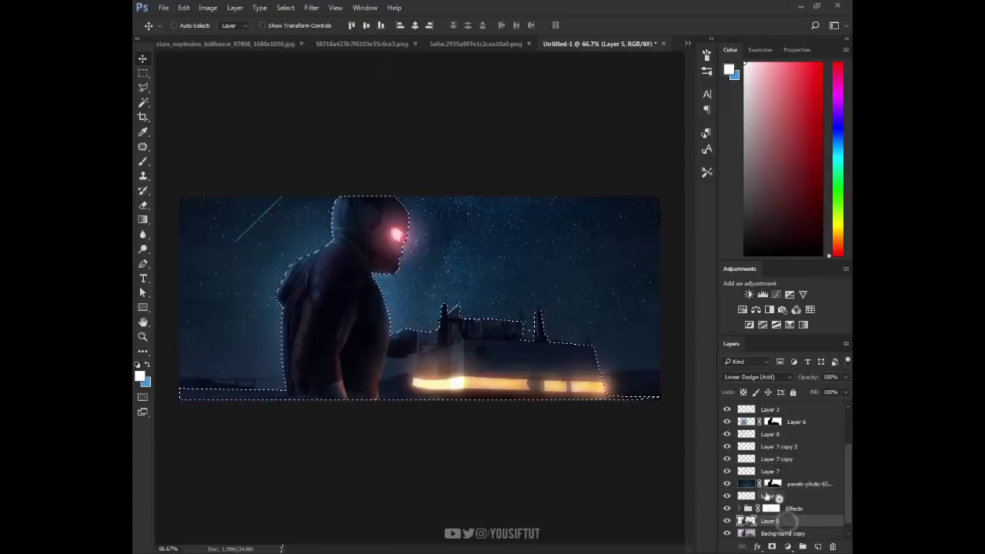
left_click(769, 496)
left_click(284, 7)
left_click(323, 52)
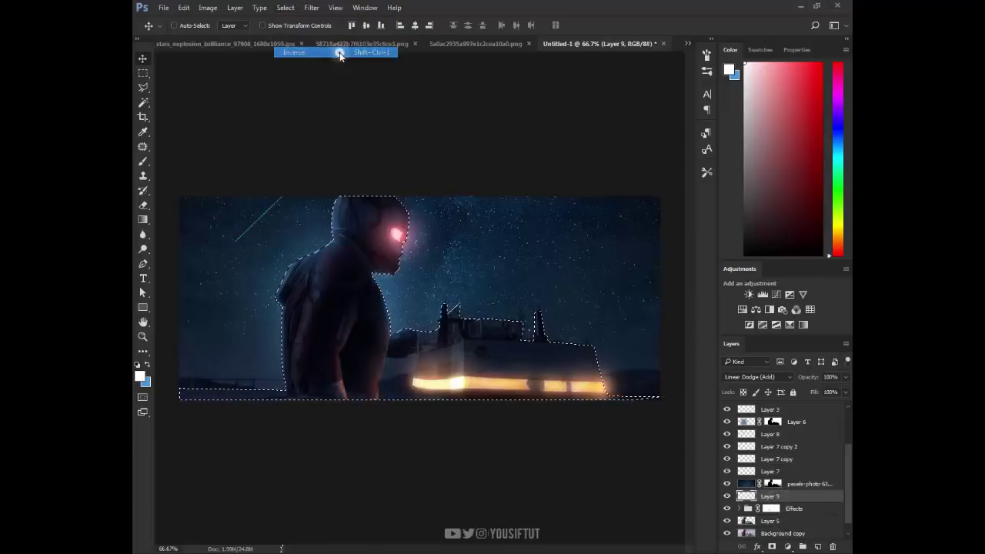
Draw a white gradient rising from the bottom inside the inverted selection, then deselect.
key("g")
left_click_drag(230, 395, 229, 385)
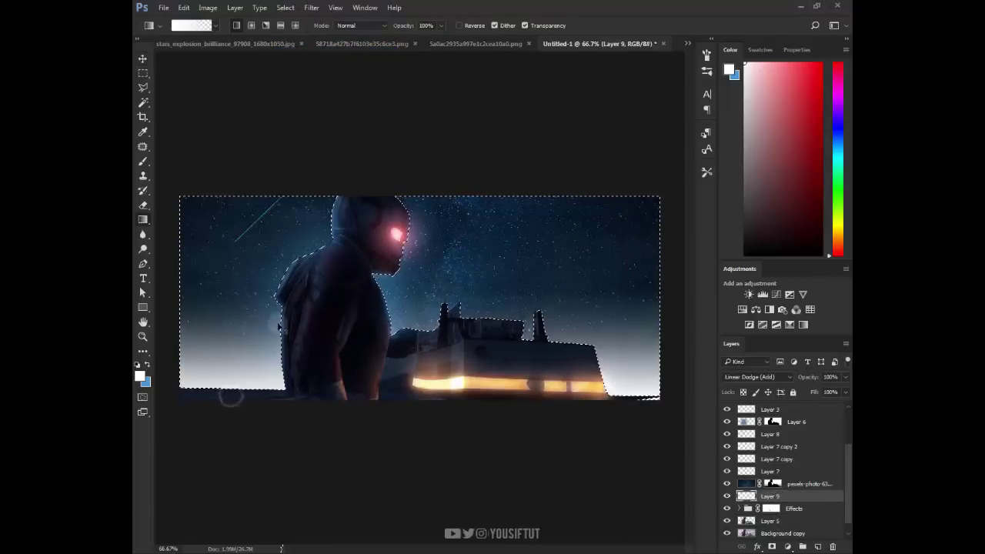
key("ctrl+z")
left_click_drag(280, 406, 280, 407)
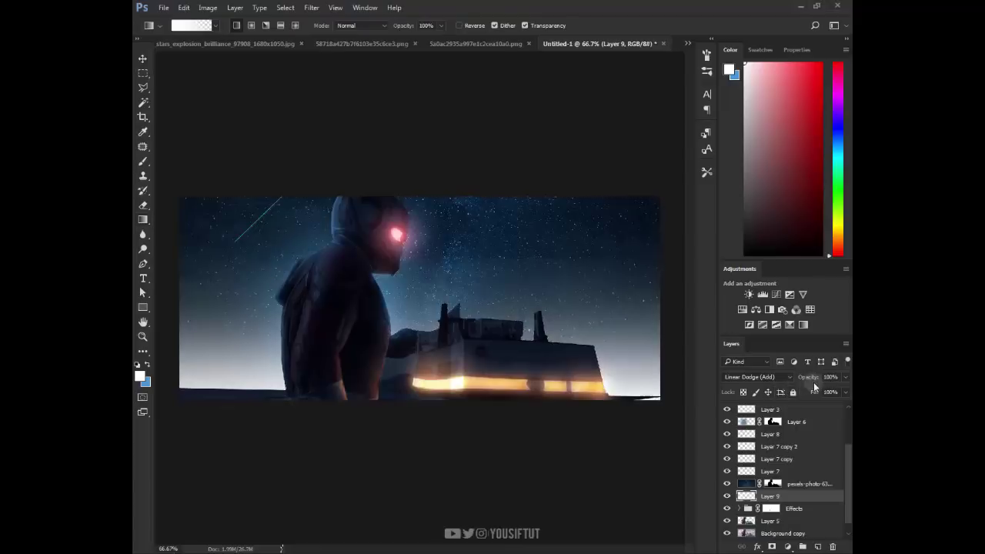
key("ctrl+d")
key("v")
Lower Layer 9 to 27% opacity and enlarge the eraser to 700.
mouse_move(809, 377)
left_mouse_down()
mouse_move(767, 386)
mouse_move(776, 385)
left_mouse_up()
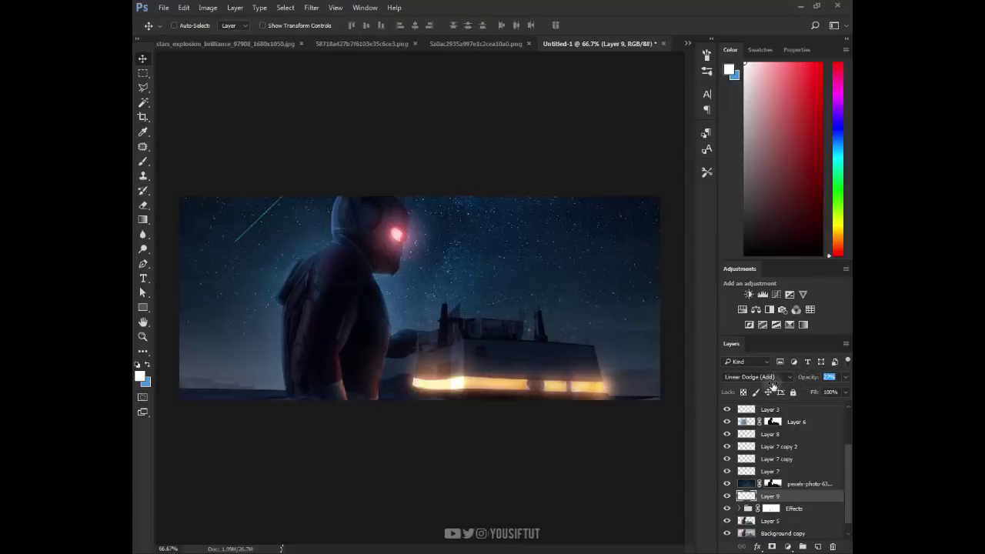
key("e")
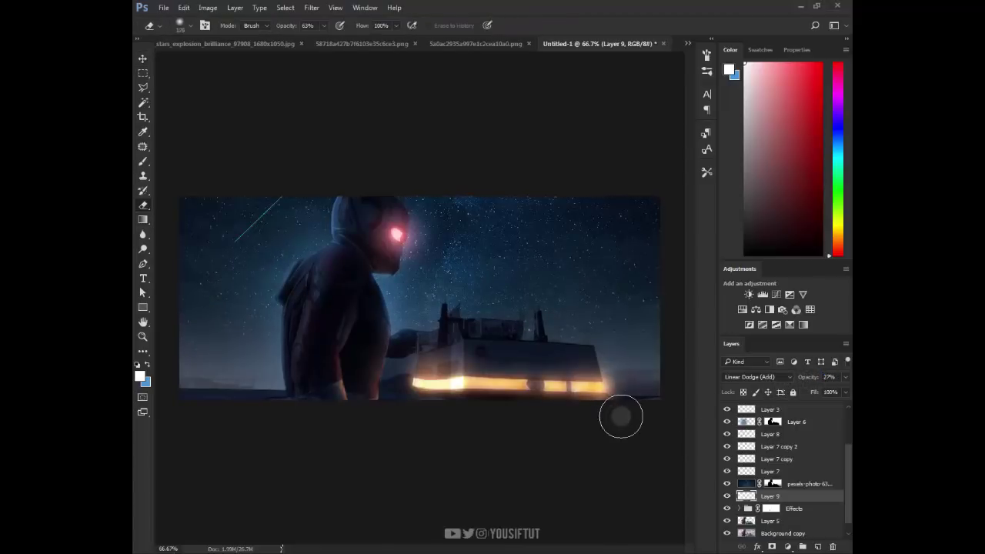
key("bracketright")
key("bracketright")
key("bracketright")
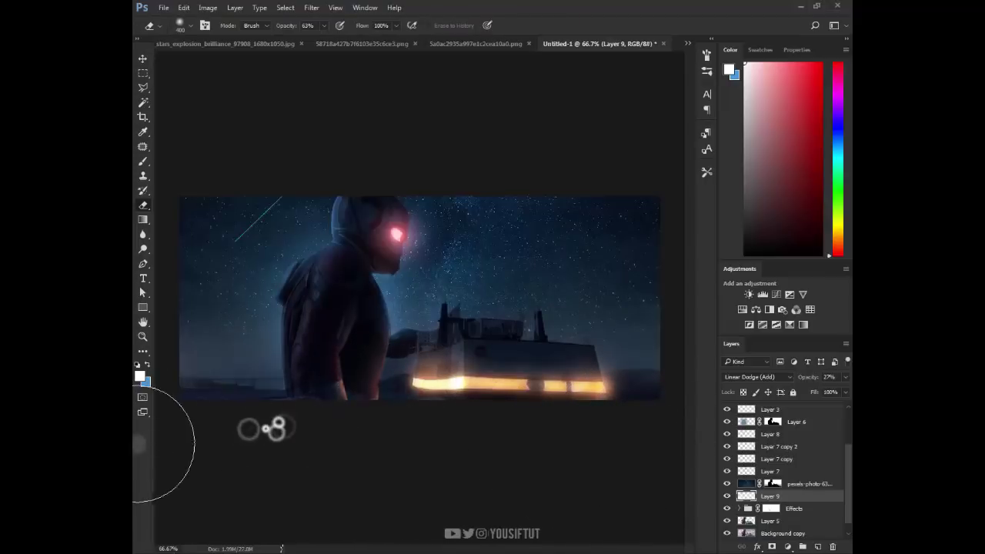
key("bracketright")
key("bracketright")
key("bracketright")
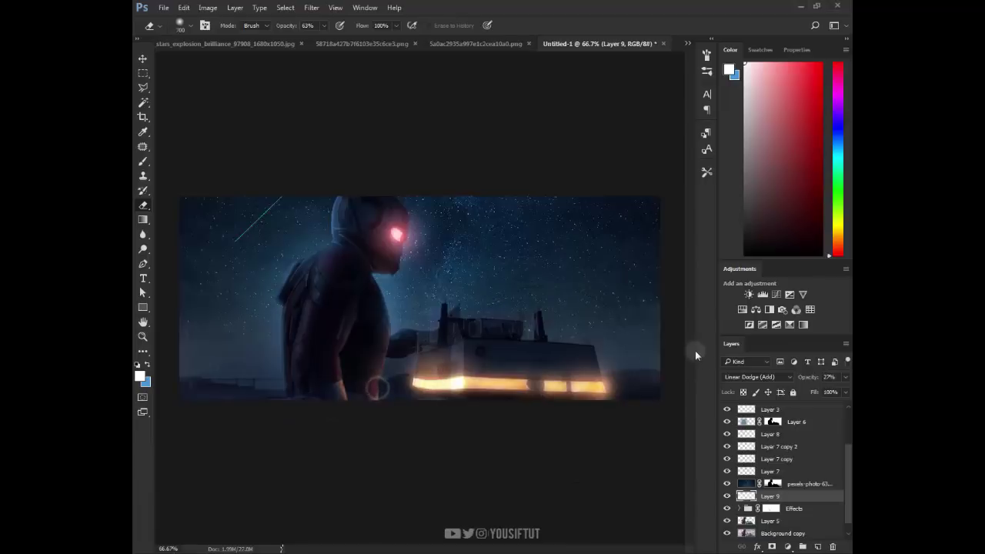
key("v")
Compare Layer 9's visibility and set its blend mode to Overlay.
left_click(726, 495)
left_click(726, 495)
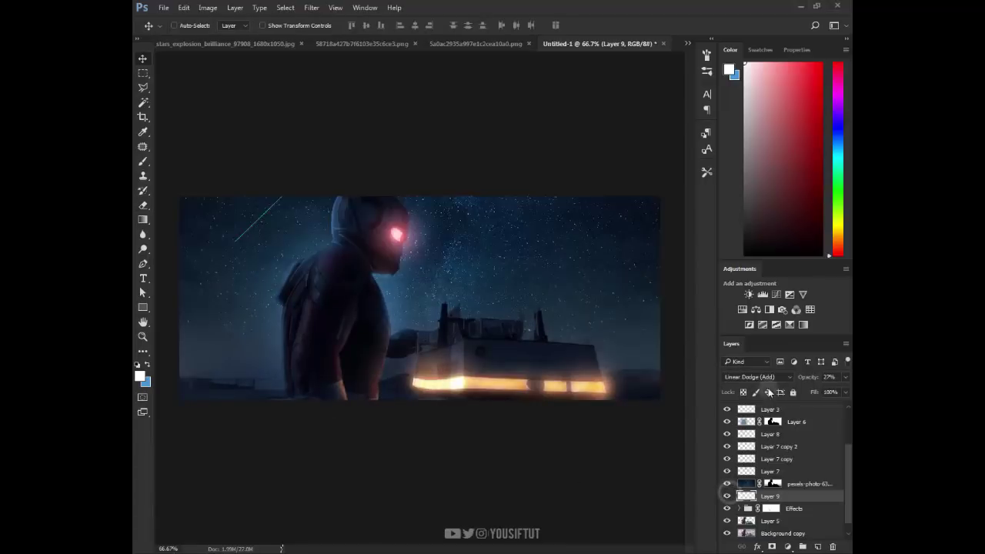
left_click(756, 377)
left_click(736, 262)
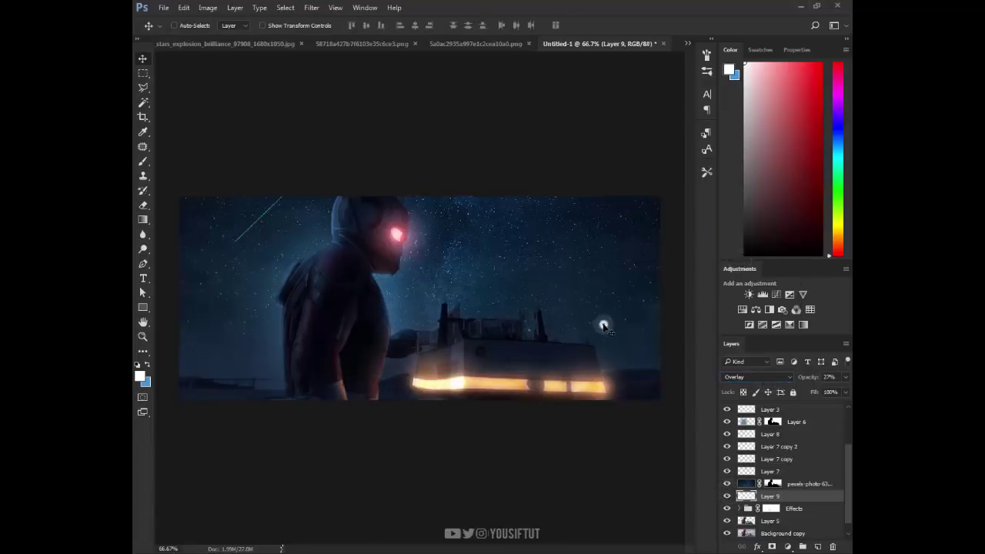
key("ctrl+j")
key("ctrl+z")
Zoom in on the helmet's glowing red eye.
key("z")
left_click_drag(372, 160, 436, 307)
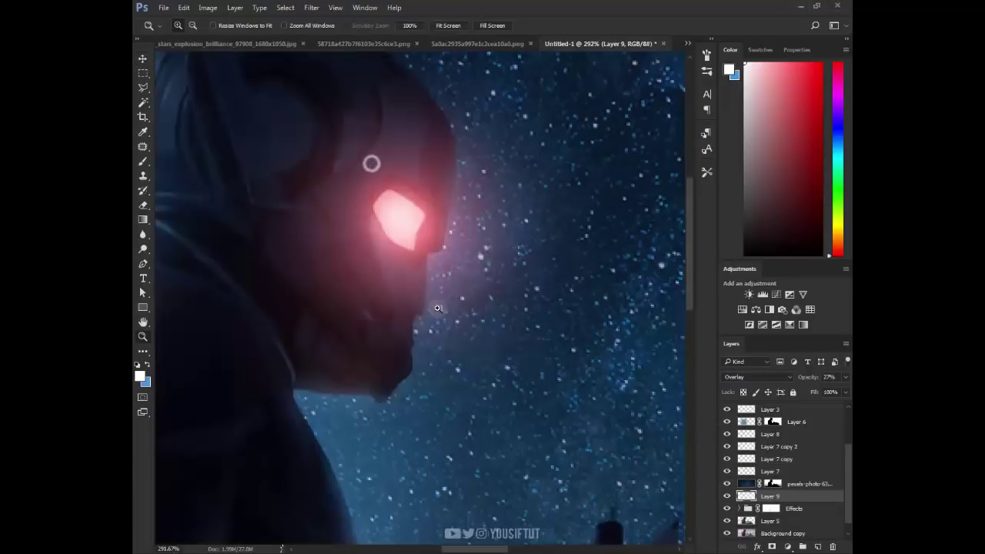
scroll(768, 477, "down", 1)
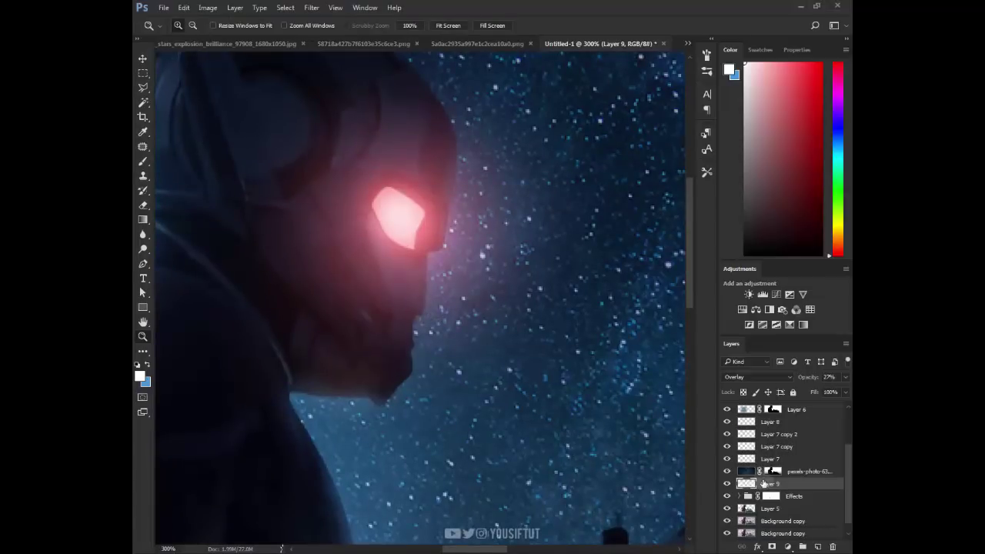
scroll(763, 482, "up", 5)
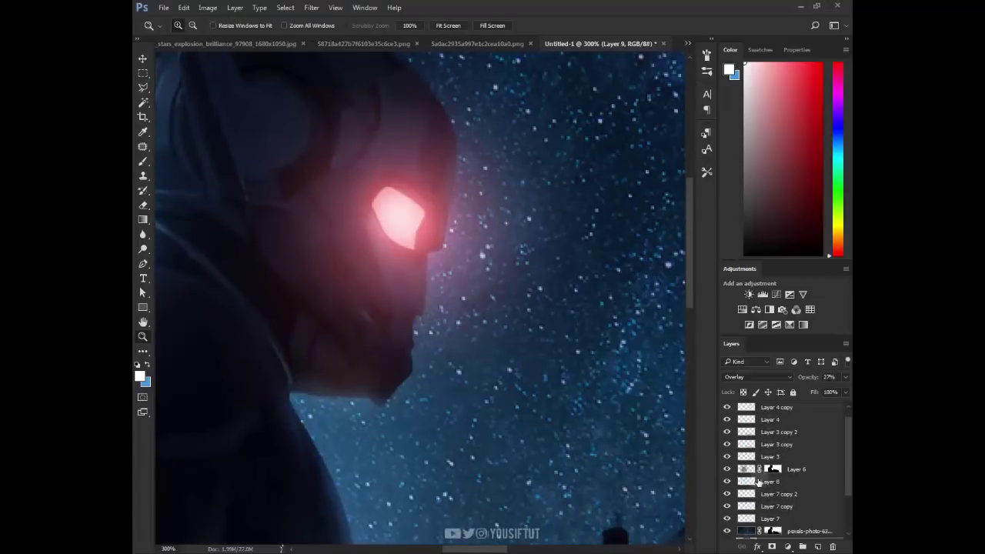
Toggle Layer 6, the eye glow and another layer to compare, then select Layer 8.
left_click(727, 469)
left_click(727, 469)
scroll(728, 471, "down", 3)
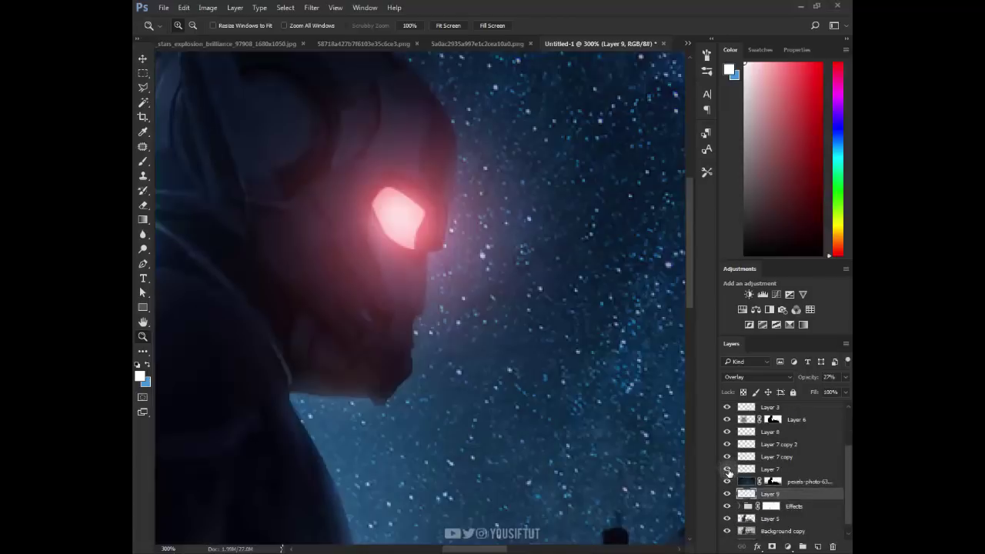
scroll(728, 471, "down", 2)
scroll(729, 494, "up", 1)
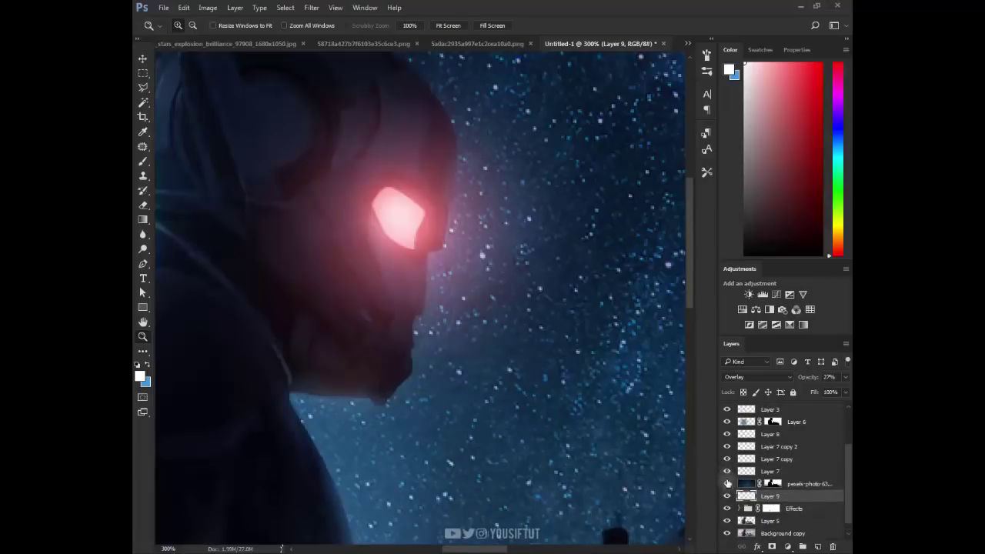
left_click(727, 450)
left_click(726, 449)
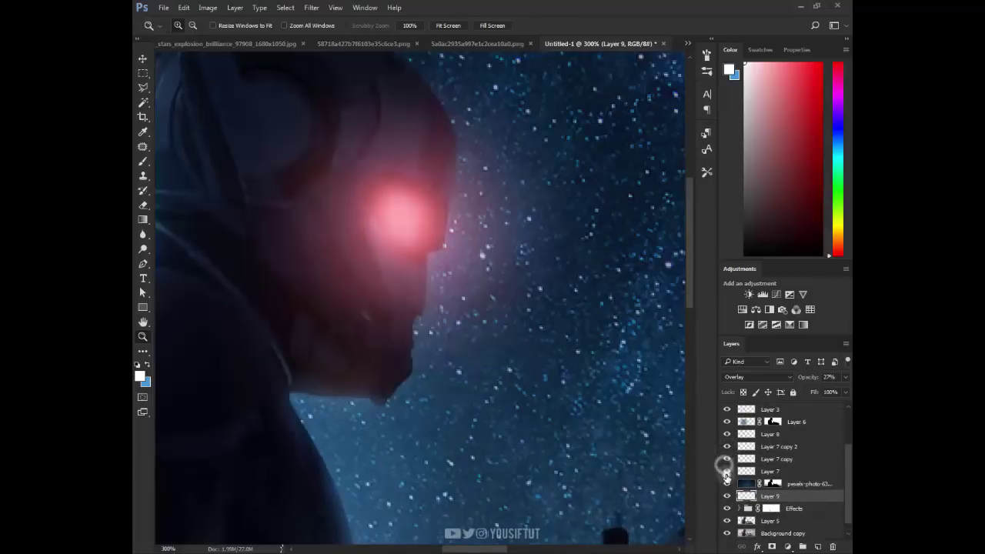
left_click(727, 434)
left_click(727, 434)
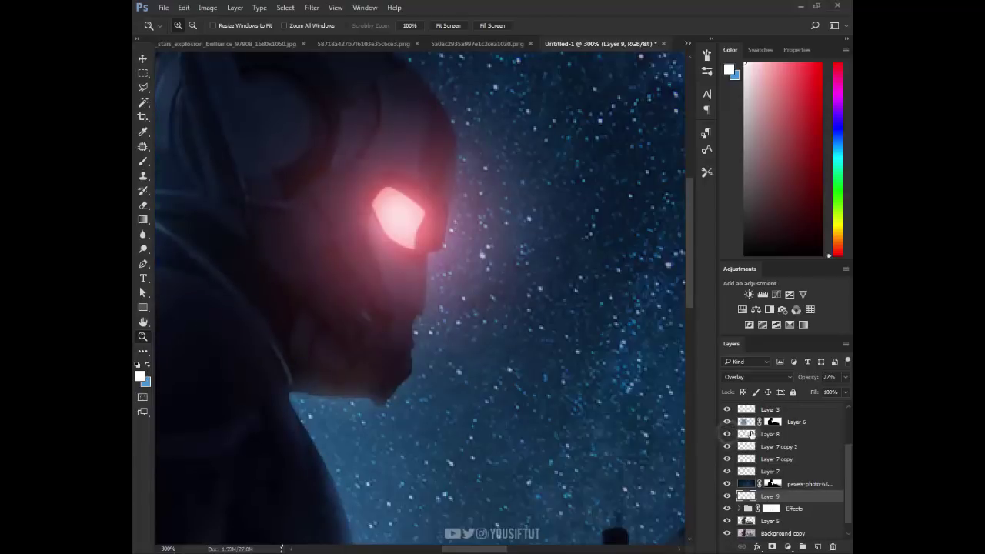
left_click(751, 434)
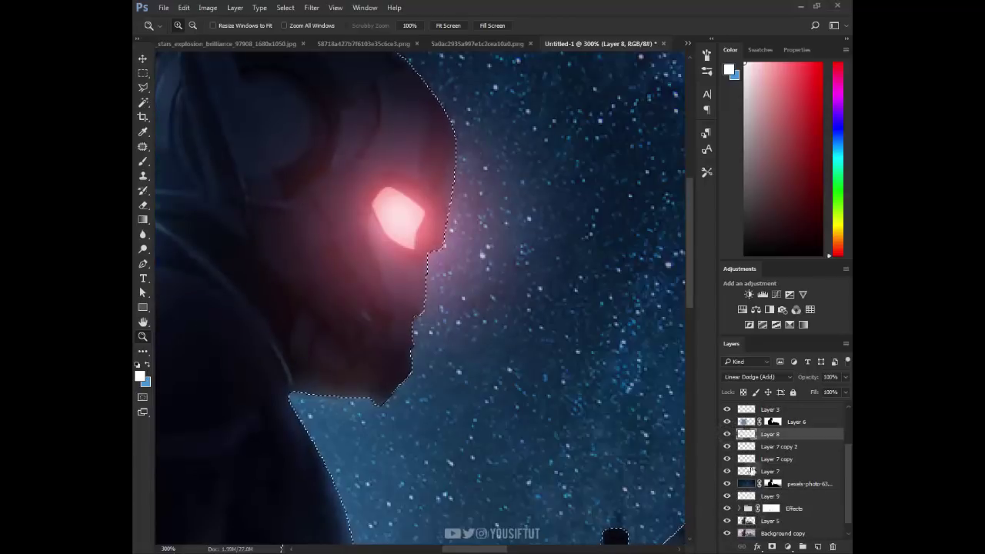
Paint light blue with a size-25 soft brush at 31% along the helmet's chin and face edge.
key("b")
left_click(425, 406, "alt")
key("bracketleft")
key("bracketleft")
key("bracketleft")
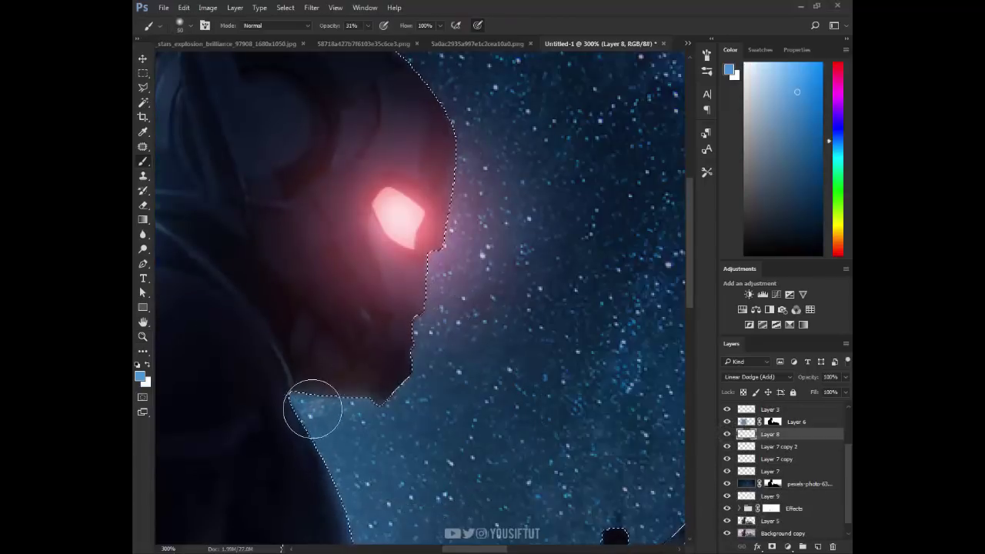
left_click(380, 419)
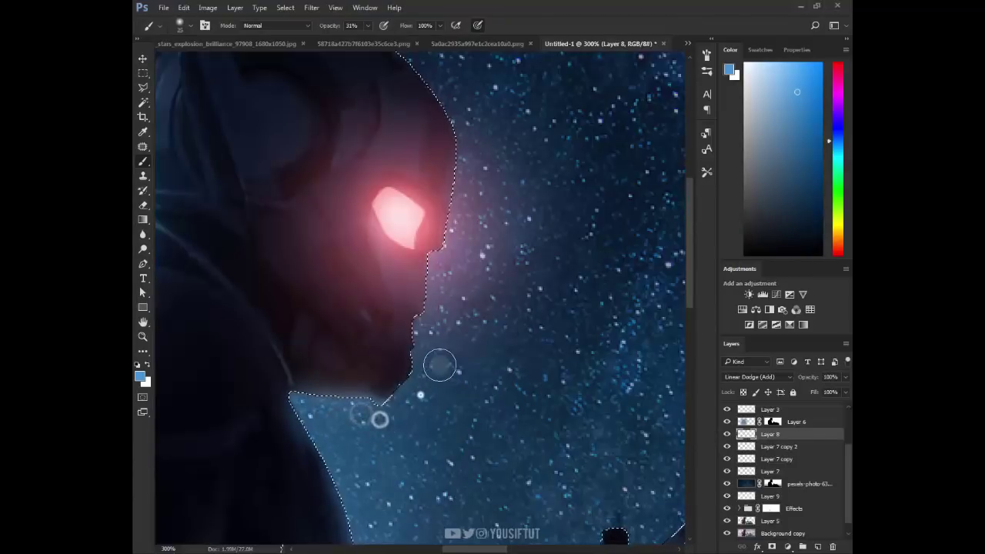
left_click(418, 396)
left_click(443, 354)
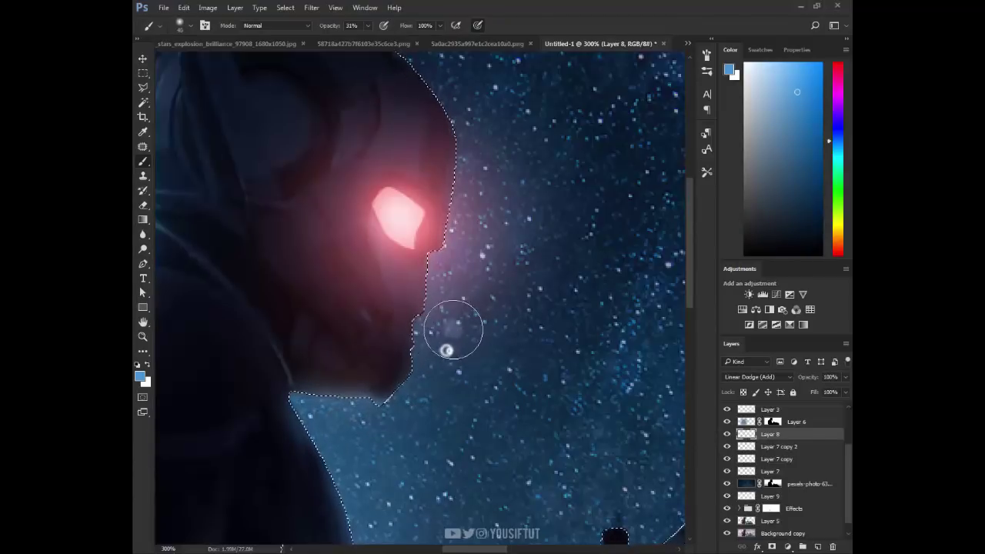
left_click(451, 333)
left_click(465, 319)
key("bracketright")
key("bracketright")
key("bracketright")
key("ctrl+d")
key("bracketright")
key("bracketright")
key("bracketright")
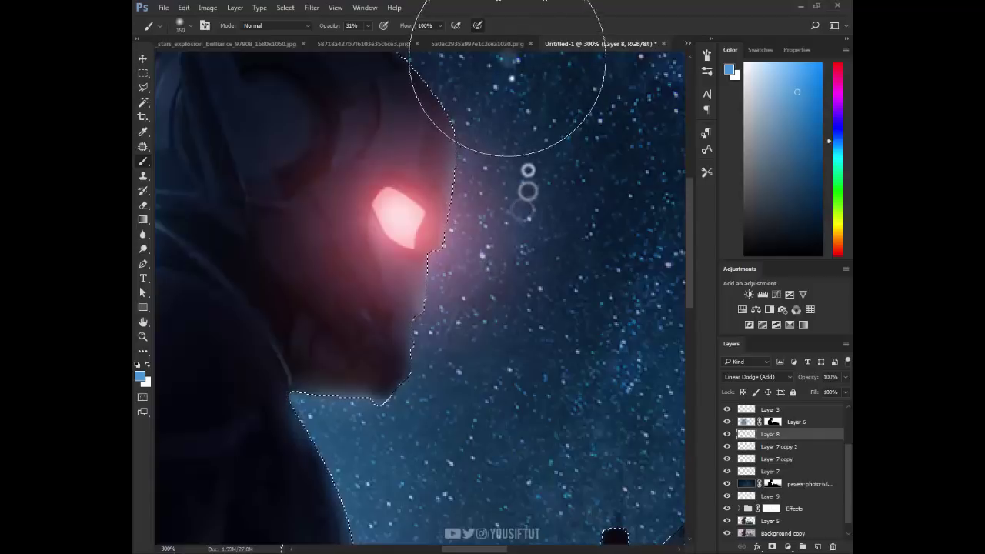
key("ctrl+shift+d")
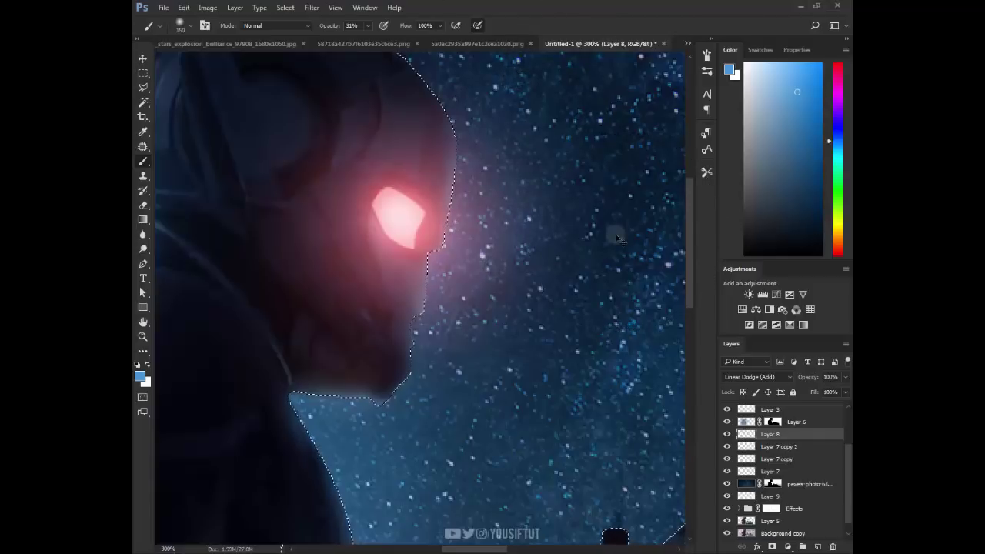
Stamp all visible layers into Layer 10 above Layer 4 copy, duplicate it, and open Camera Raw Filter.
key("z")
left_click(615, 233, "alt")
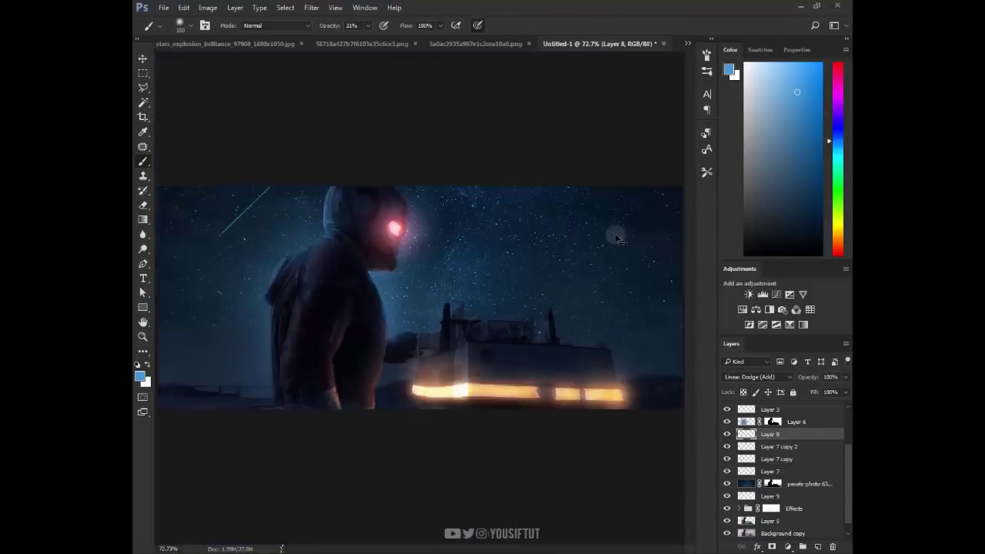
left_click(400, 264, "alt")
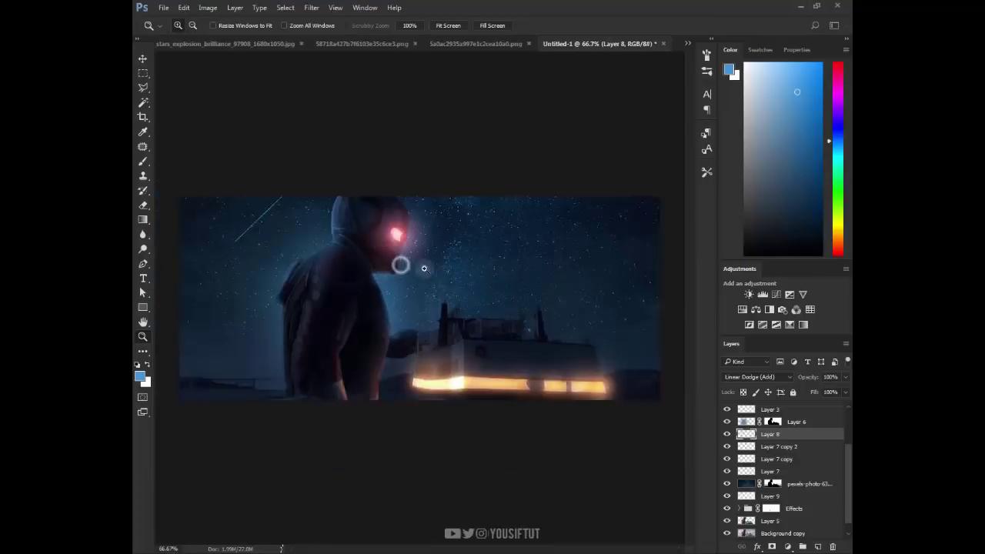
key("v")
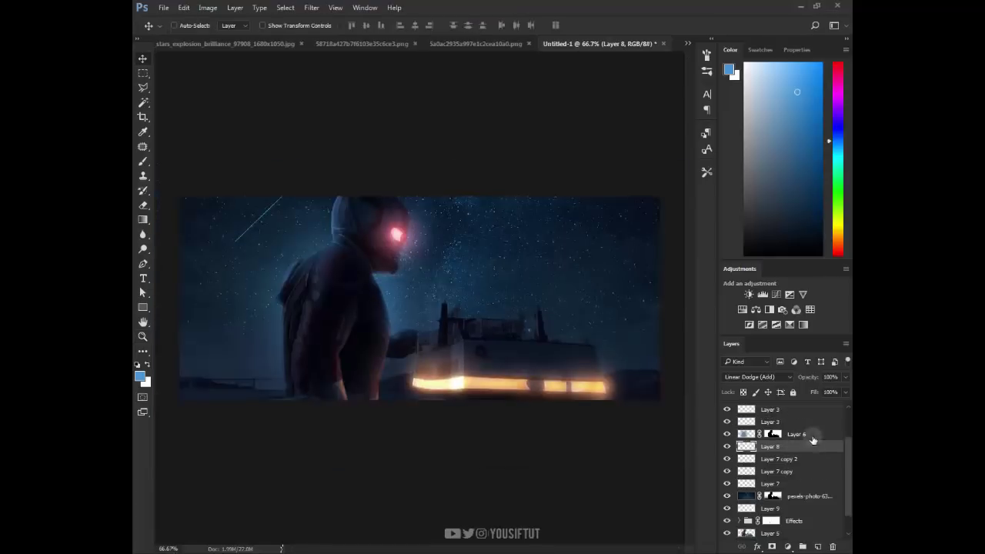
scroll(820, 445, "up", 3)
left_click(808, 421)
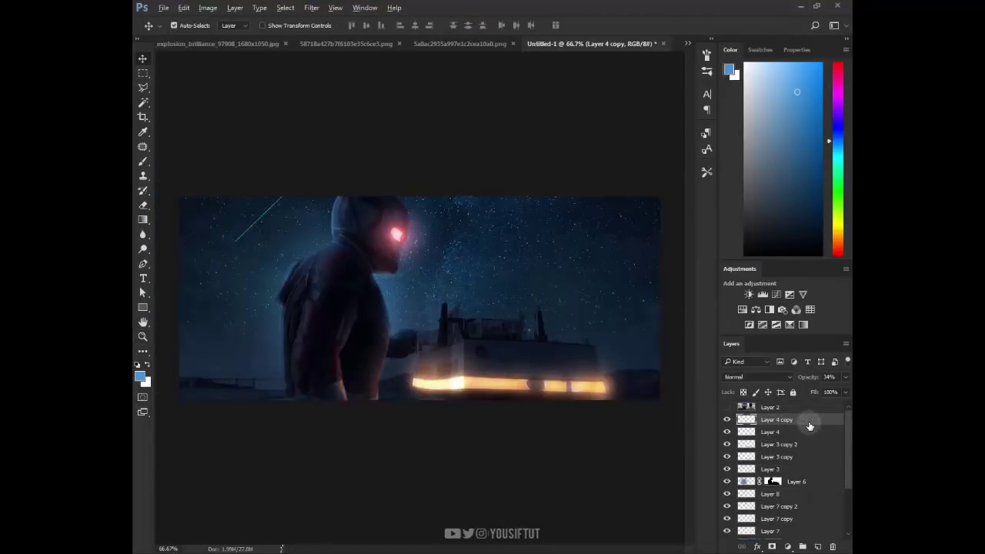
key("ctrl+shift+alt+e")
key("ctrl+j")
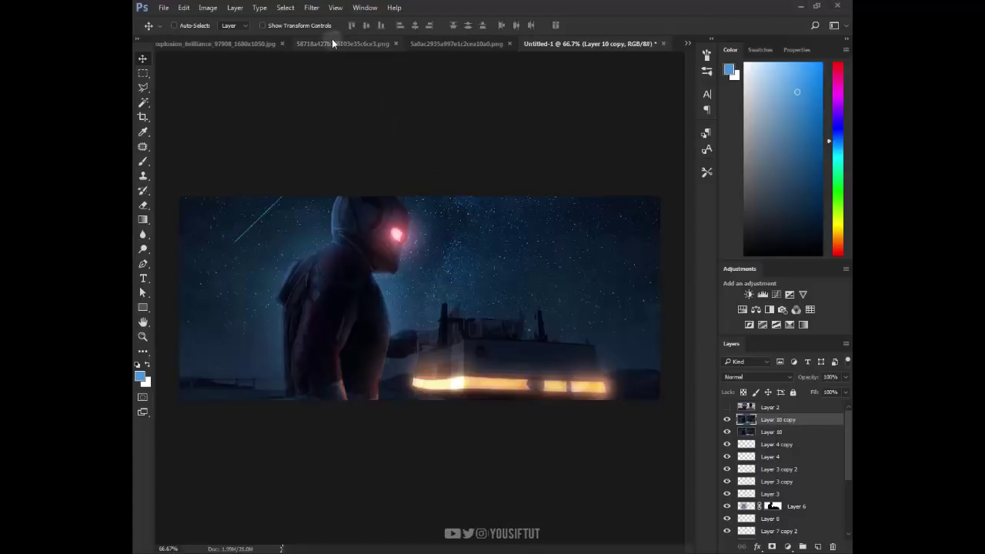
left_click(311, 7)
left_click(363, 68)
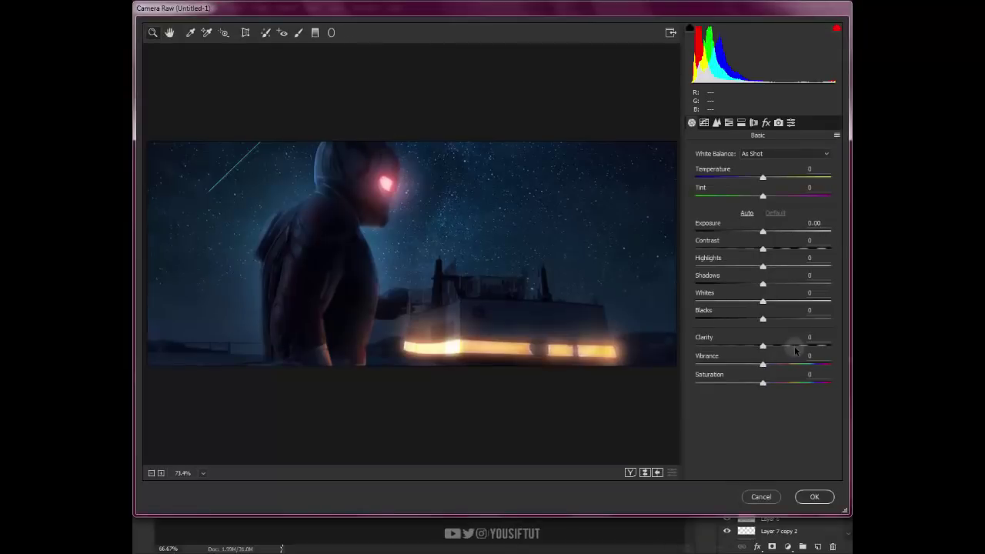
Raise Clarity and Highlights, then add three control points to the tone curve.
mouse_move(762, 346)
left_mouse_down()
mouse_move(783, 348)
mouse_move(778, 364)
left_mouse_up()
mouse_move(762, 267)
left_mouse_down()
mouse_move(813, 266)
mouse_move(777, 267)
mouse_move(800, 282)
mouse_move(781, 283)
left_mouse_up()
left_click(704, 123)
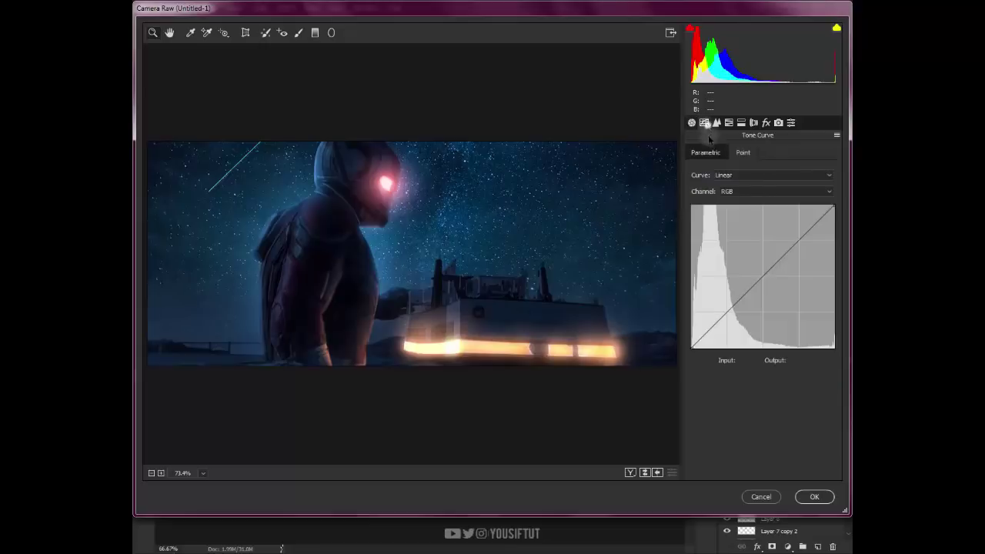
left_click(726, 311)
left_click(761, 274)
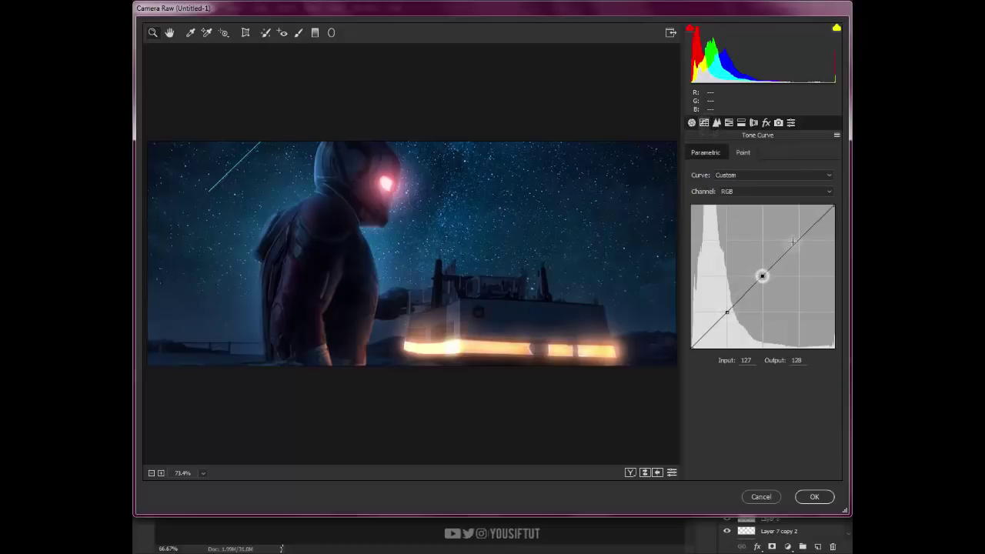
left_click(800, 239)
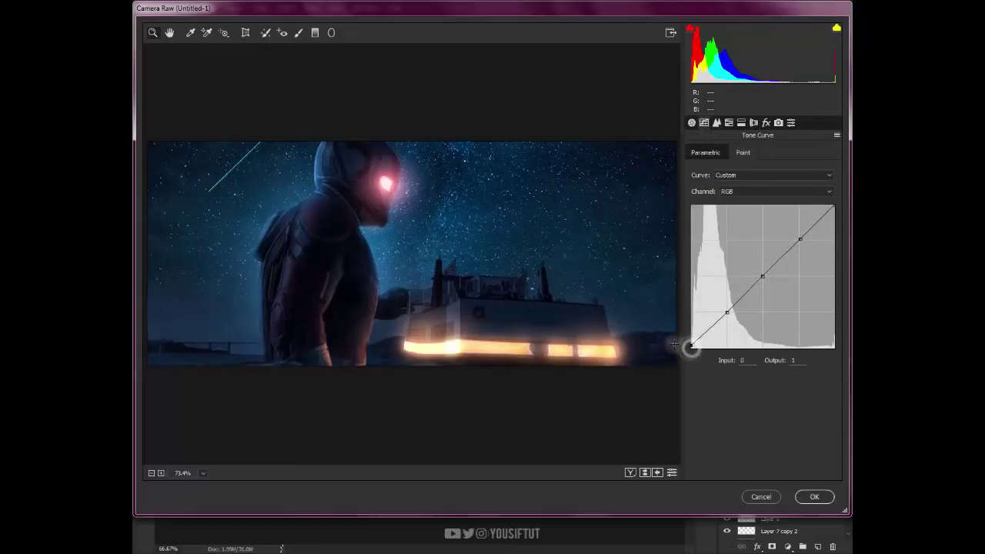
Lift the curve's black point, pull the shadow point down and nudge the midtones brighter.
left_click_drag(690, 347, 670, 341)
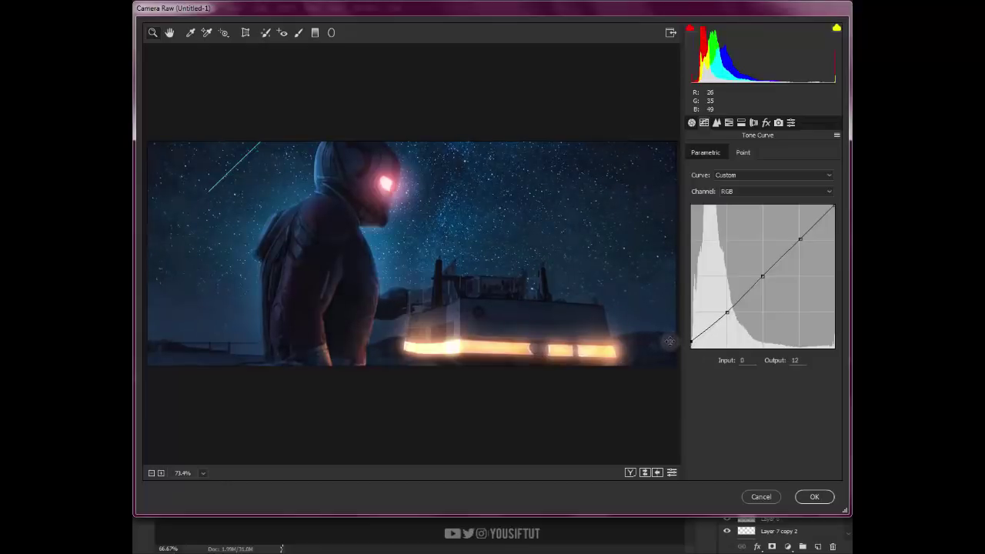
left_click_drag(726, 312, 725, 314)
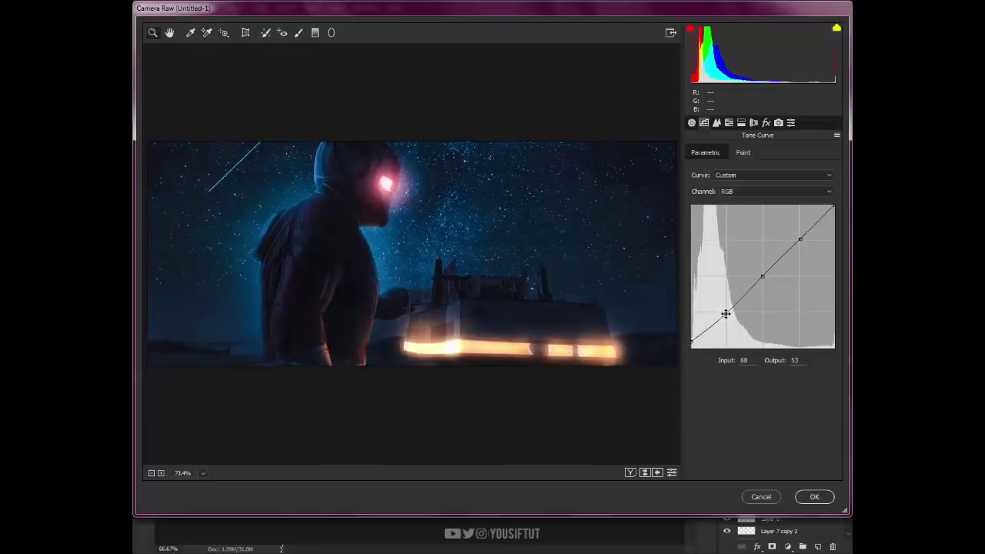
left_click_drag(762, 275, 761, 273)
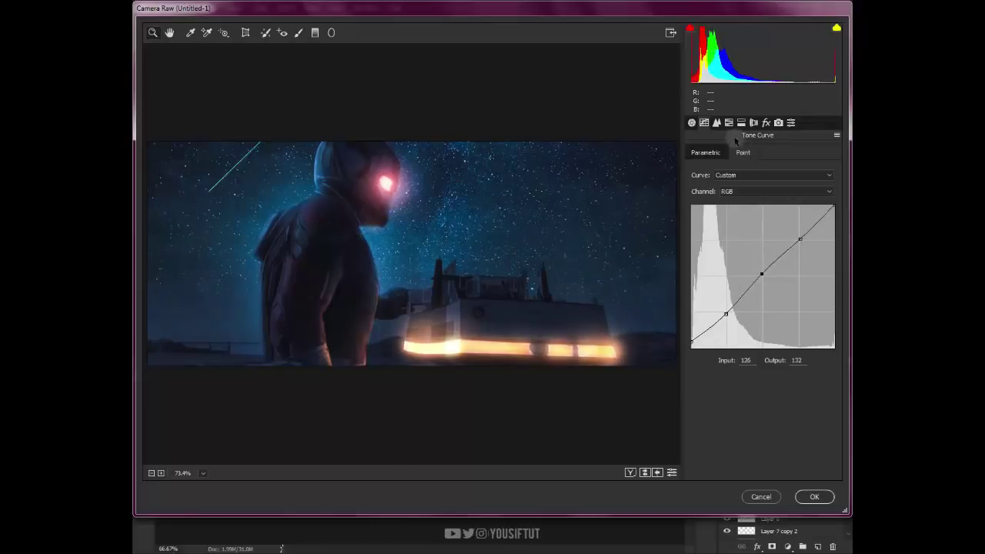
left_click(717, 122)
Set Masking 21 with luminance noise reduction, shift hues Reds -22, Blues +13, Purples +14, and saturate highlights.
left_click_drag(714, 225, 723, 225)
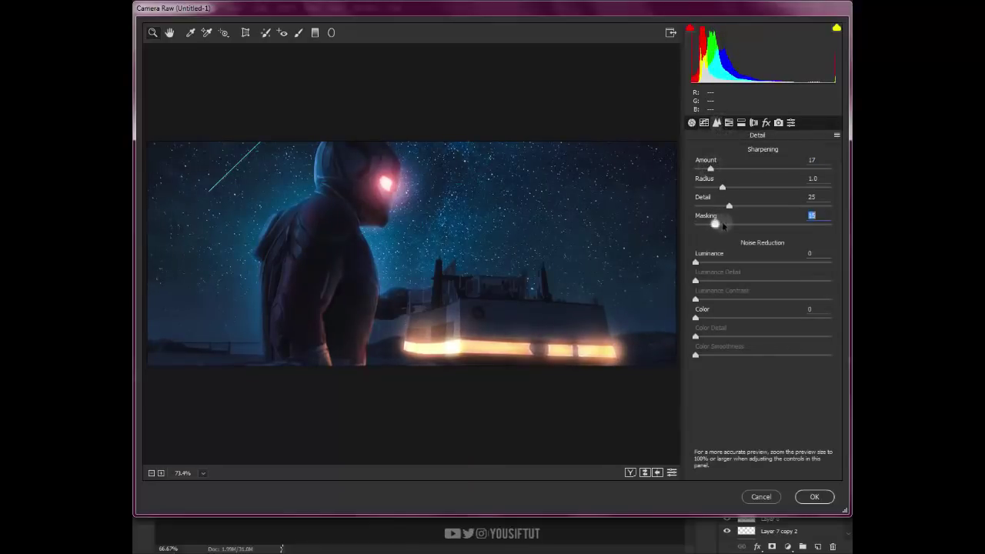
left_click(720, 262)
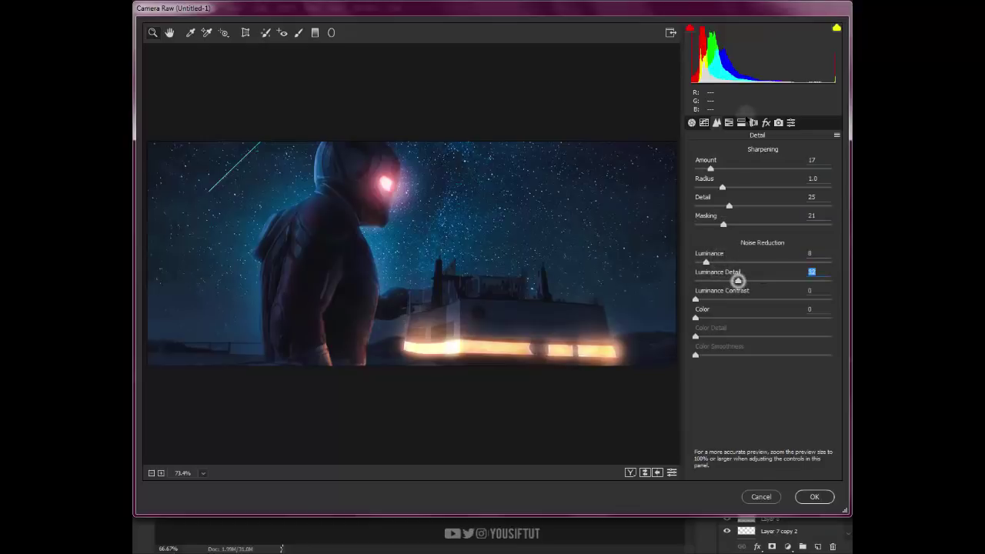
left_click(728, 123)
mouse_move(762, 210)
left_mouse_down()
mouse_move(739, 211)
mouse_move(748, 210)
left_mouse_up()
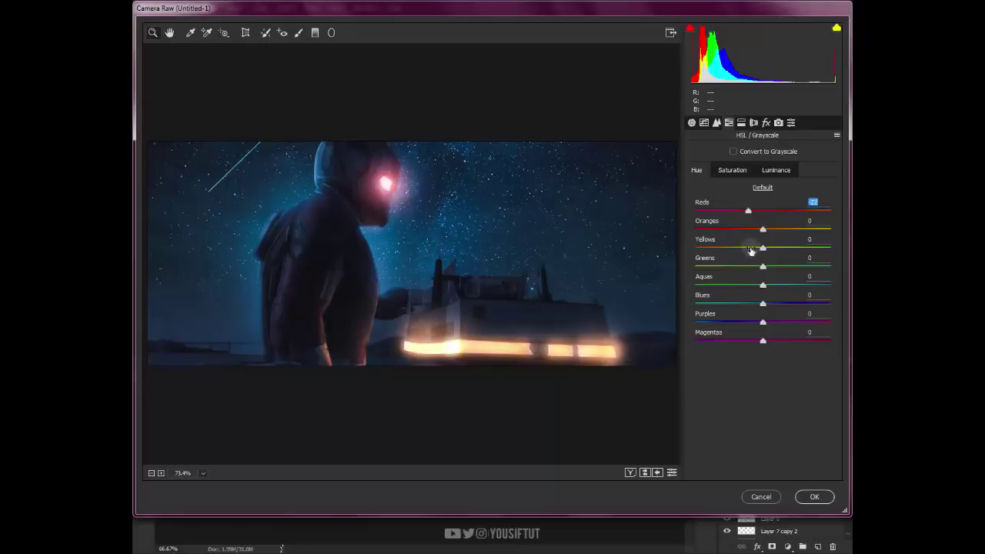
mouse_move(763, 302)
left_mouse_down()
mouse_move(749, 299)
mouse_move(779, 297)
mouse_move(732, 319)
mouse_move(771, 318)
left_mouse_up()
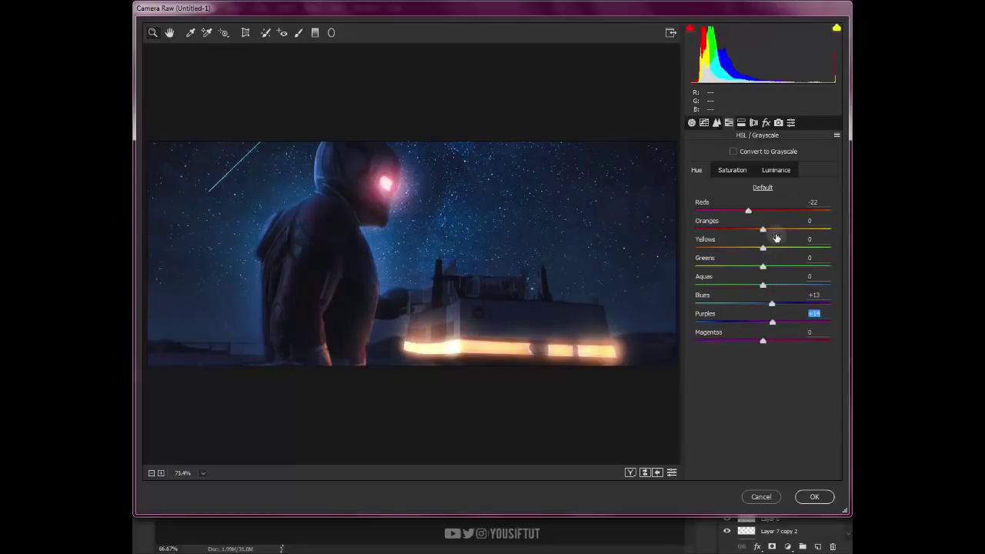
mouse_move(762, 229)
left_mouse_down()
mouse_move(772, 229)
mouse_move(753, 247)
left_mouse_up()
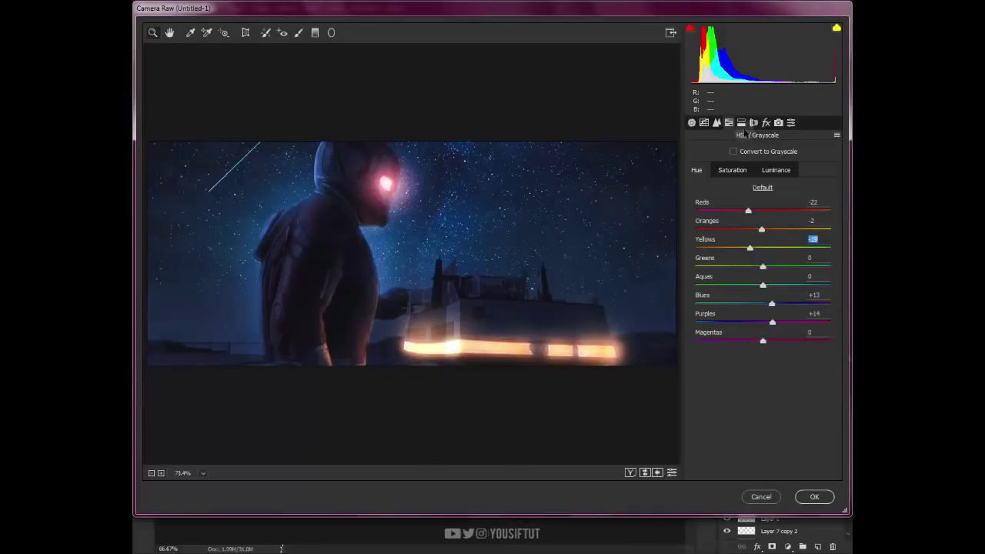
left_click(741, 123)
left_click_drag(734, 187, 715, 168)
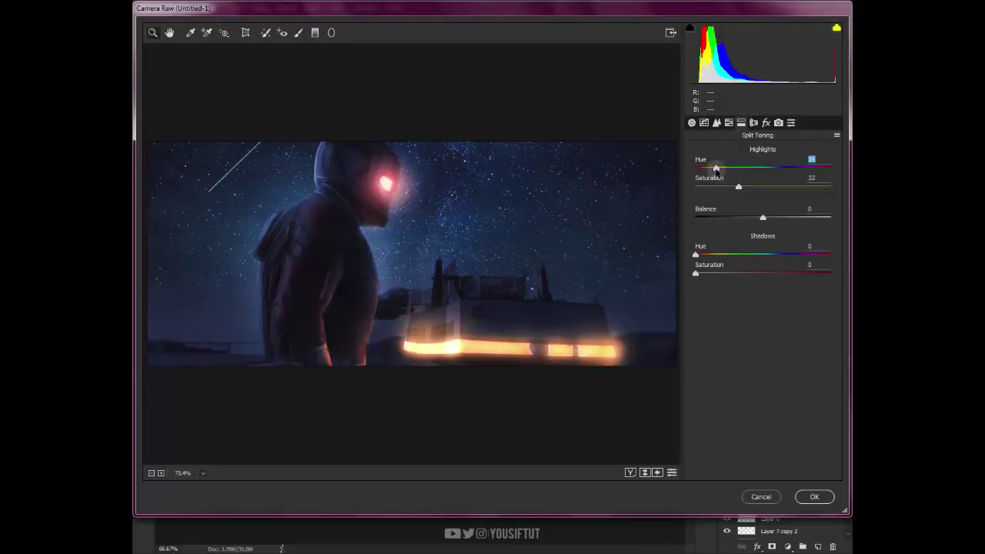
Reset highlight saturation, tint the shadows a cool cyan, and try a grain amount.
double_click(718, 179)
left_click_drag(696, 273, 769, 257)
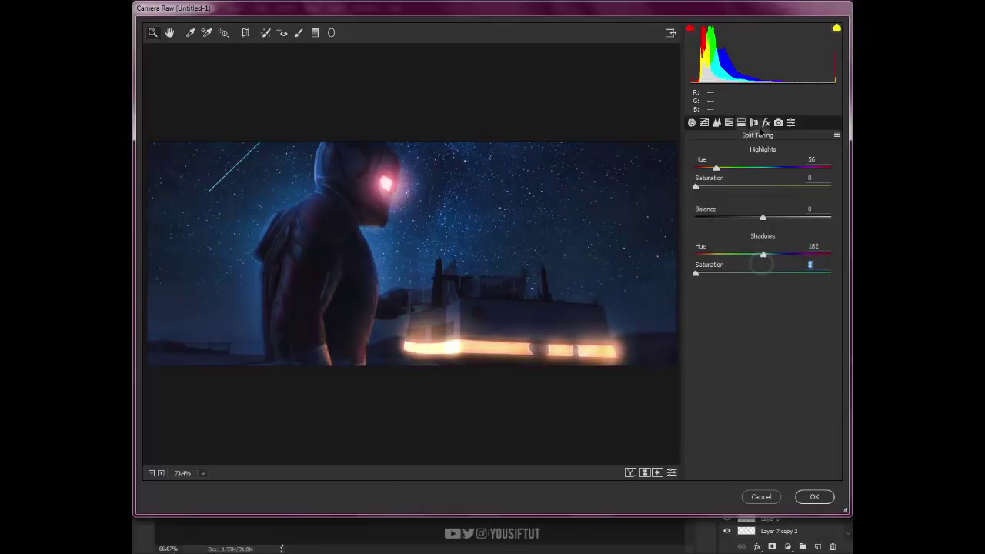
left_click(765, 123)
left_click(696, 209)
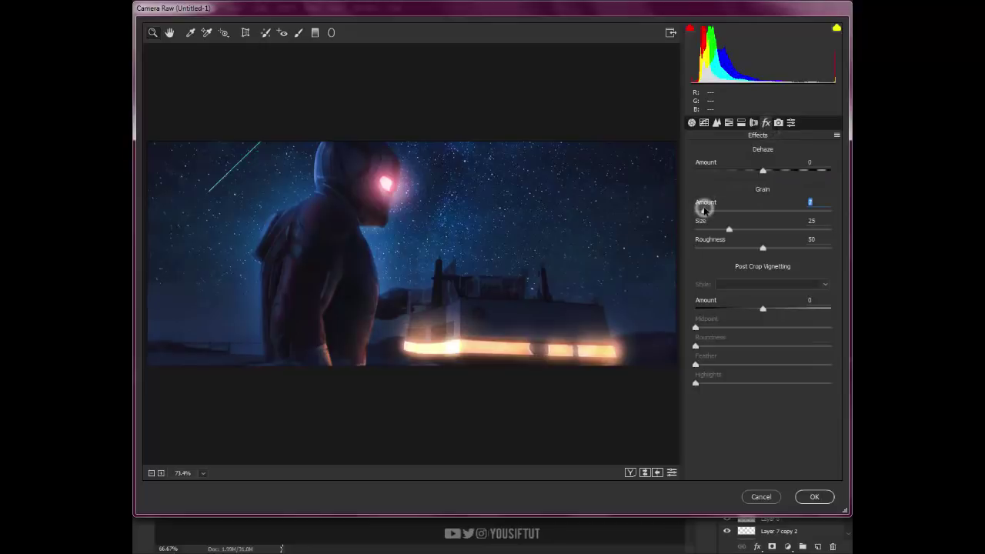
Set calibration hues Red +4, Green +15, Blue -21, boost blue saturation, and apply the grade.
left_click(778, 123)
mouse_move(747, 342)
left_mouse_down()
mouse_move(765, 338)
mouse_move(748, 331)
left_mouse_up()
mouse_move(776, 227)
left_mouse_down()
mouse_move(758, 229)
mouse_move(766, 248)
left_mouse_up()
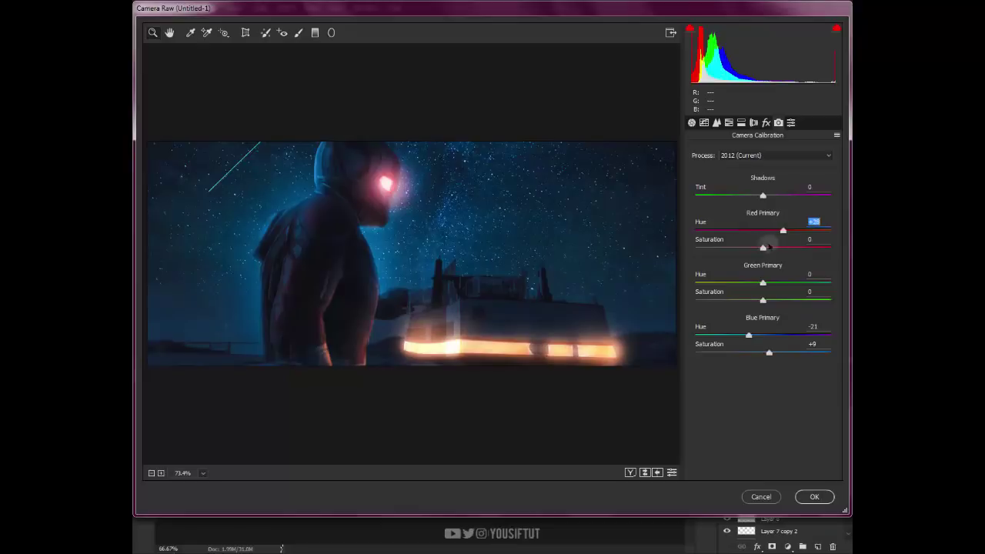
left_click_drag(763, 282, 777, 280)
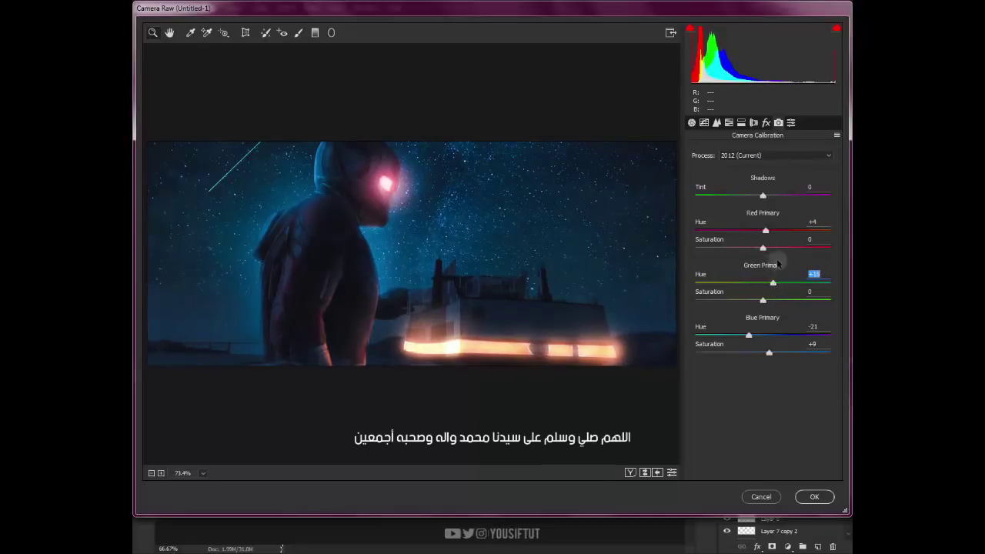
left_click(815, 496)
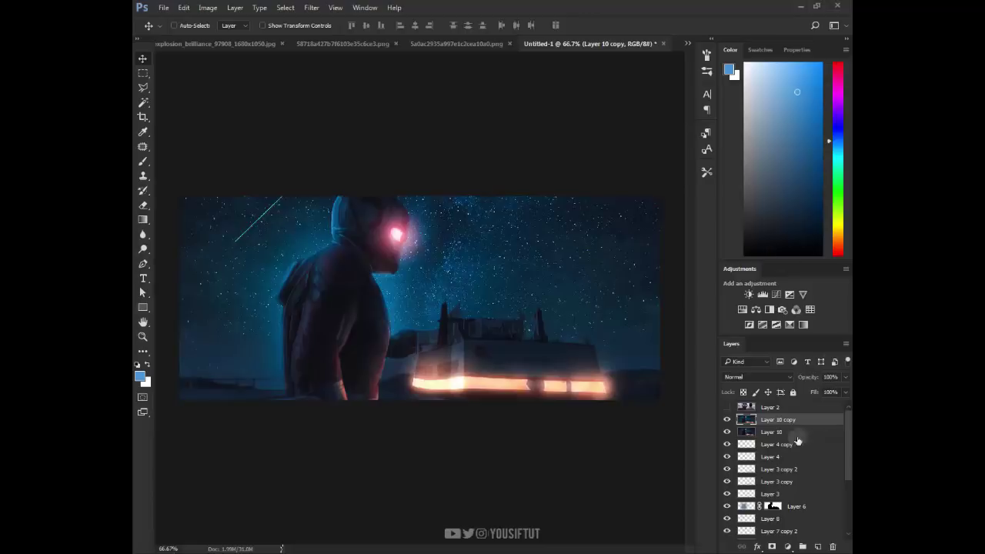
scroll(727, 423, "down", 2)
scroll(726, 423, "down", 2)
scroll(726, 423, "down", 2)
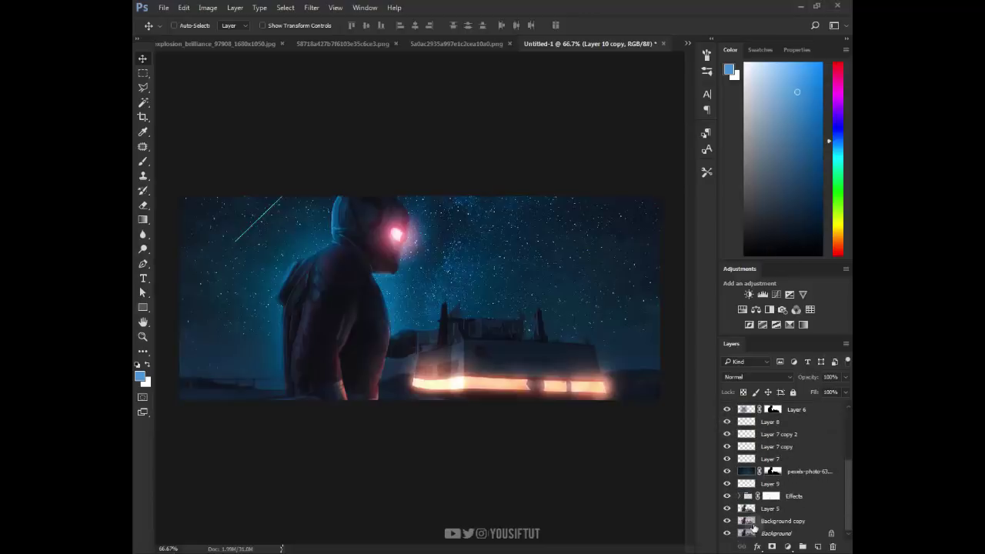
left_click(726, 533, "alt")
left_click(727, 533, "alt")
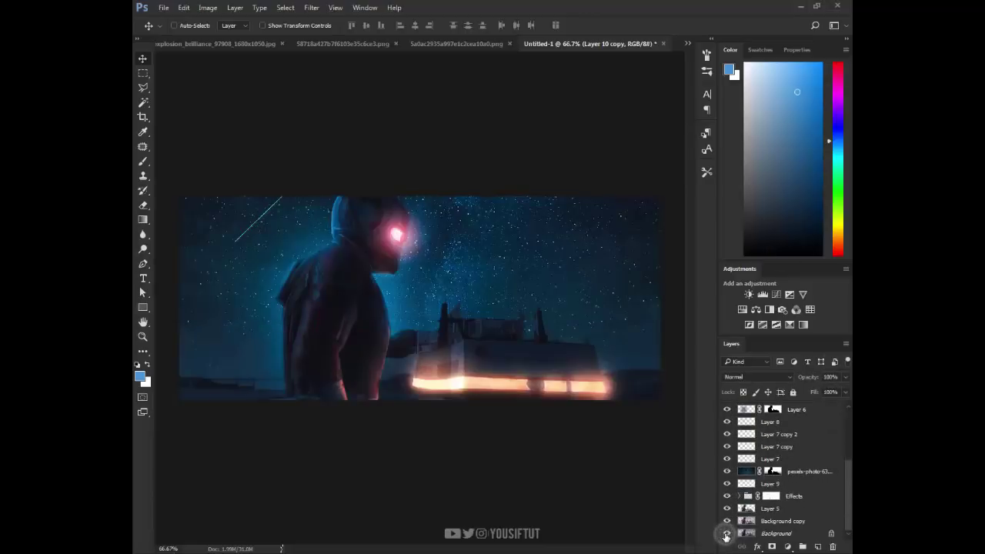
left_click(726, 533, "alt")
left_click(726, 533, "alt")
left_click(726, 533, "alt")
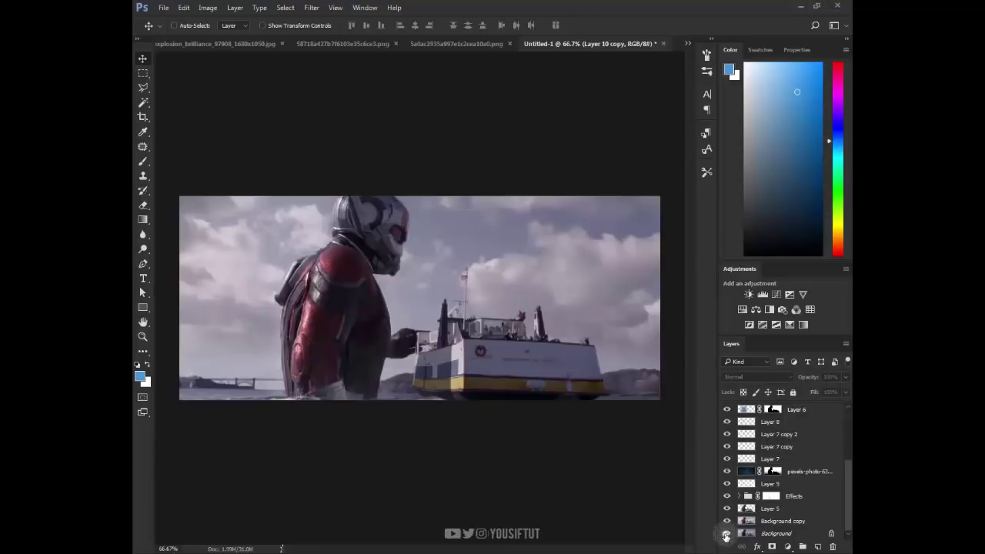
left_click(725, 533, "alt")
left_click(725, 533, "alt")
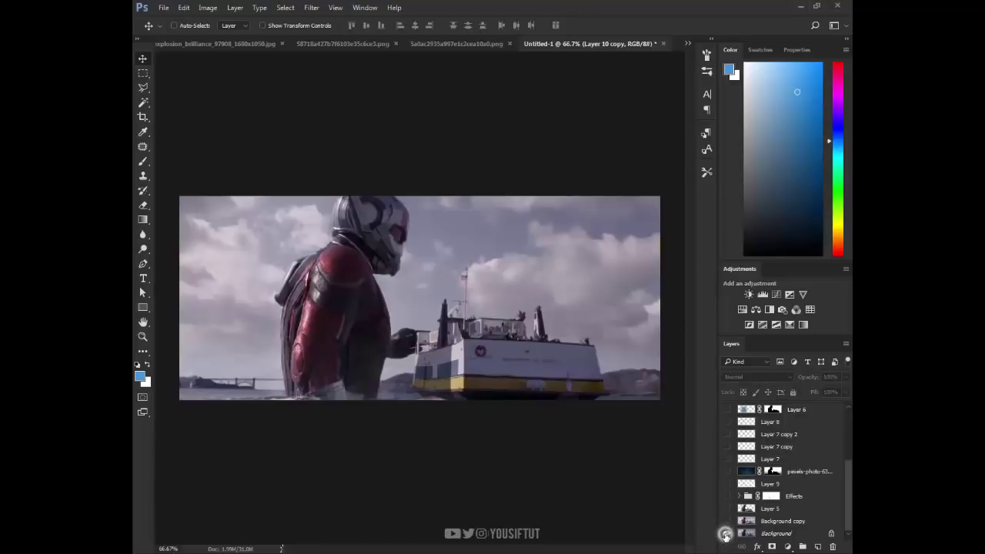
left_click(725, 533, "alt")
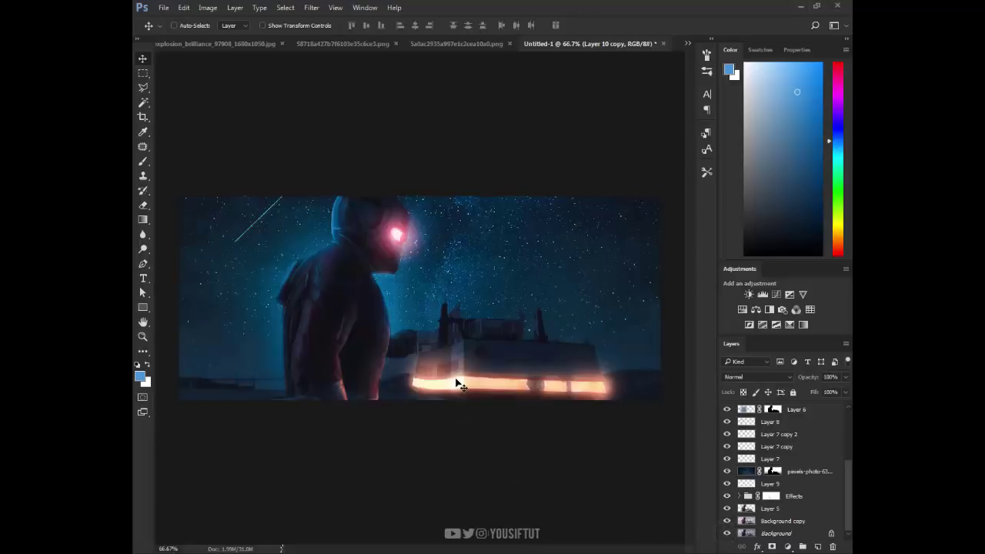